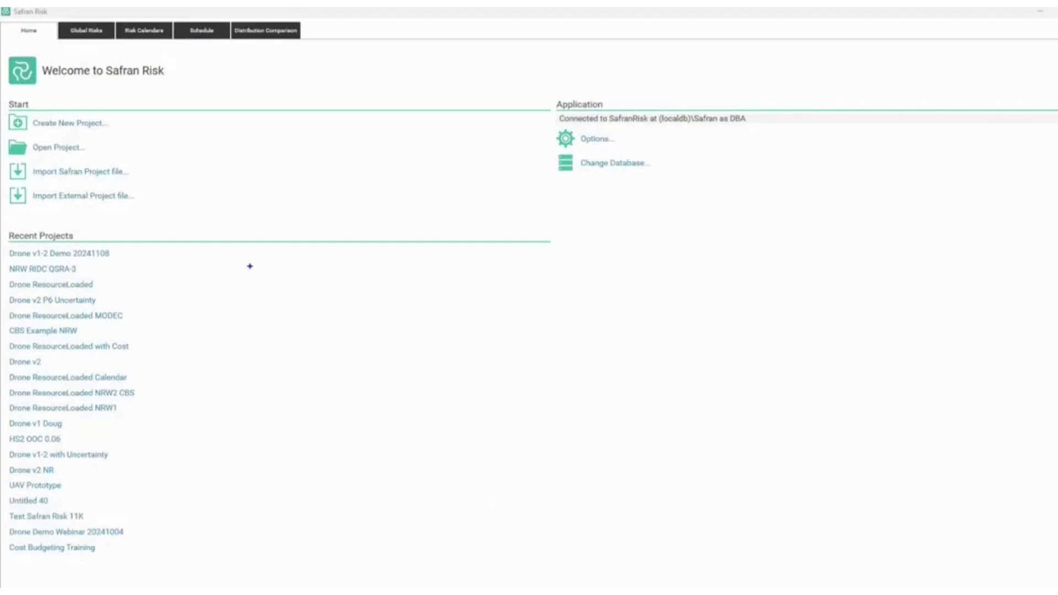
{"action": "mouse_move", "coordinate": [527, 346]}
{"action": "left_mouse_down"}
{"action": "mouse_move", "coordinate": [568, 379]}
{"action": "mouse_move", "coordinate": [537, 333]}
{"action": "mouse_move", "coordinate": [530, 341]}
{"action": "left_mouse_up"}
{"action": "mouse_move", "coordinate": [576, 320]}
{"action": "left_mouse_down"}
{"action": "mouse_move", "coordinate": [562, 335]}
{"action": "mouse_move", "coordinate": [579, 334]}
{"action": "left_mouse_up"}
{"action": "left_click", "coordinate": [592, 305]}
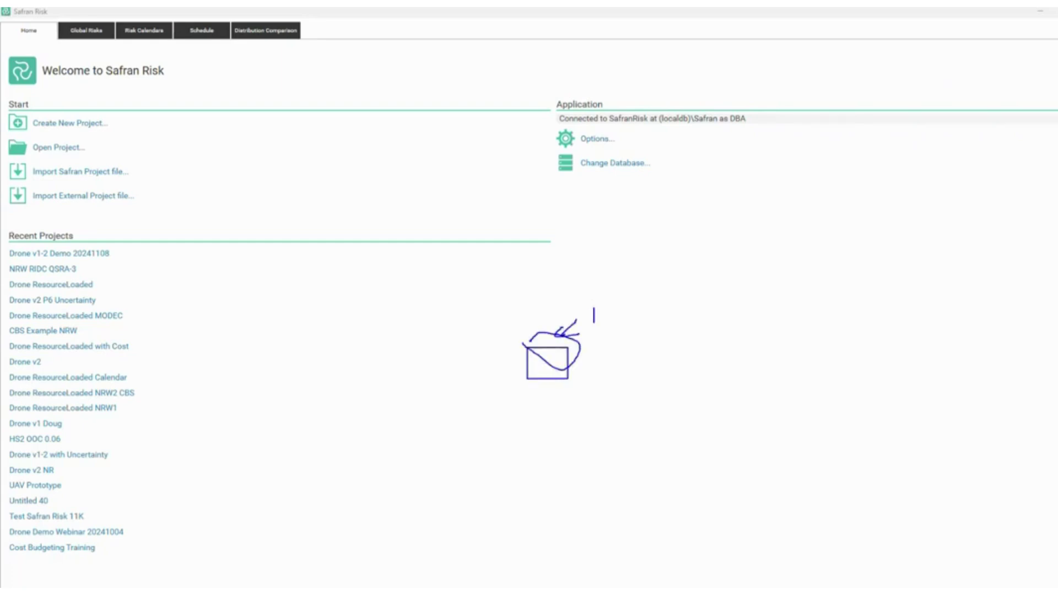
{"action": "type", "text": "SQL Server Express"}
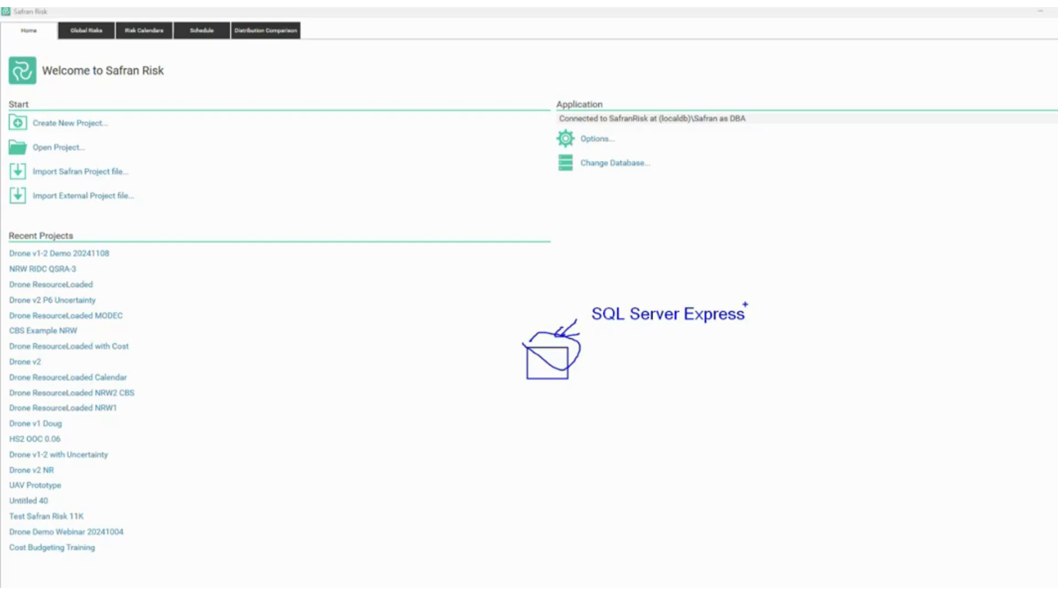
{"action": "key", "text": "Escape"}
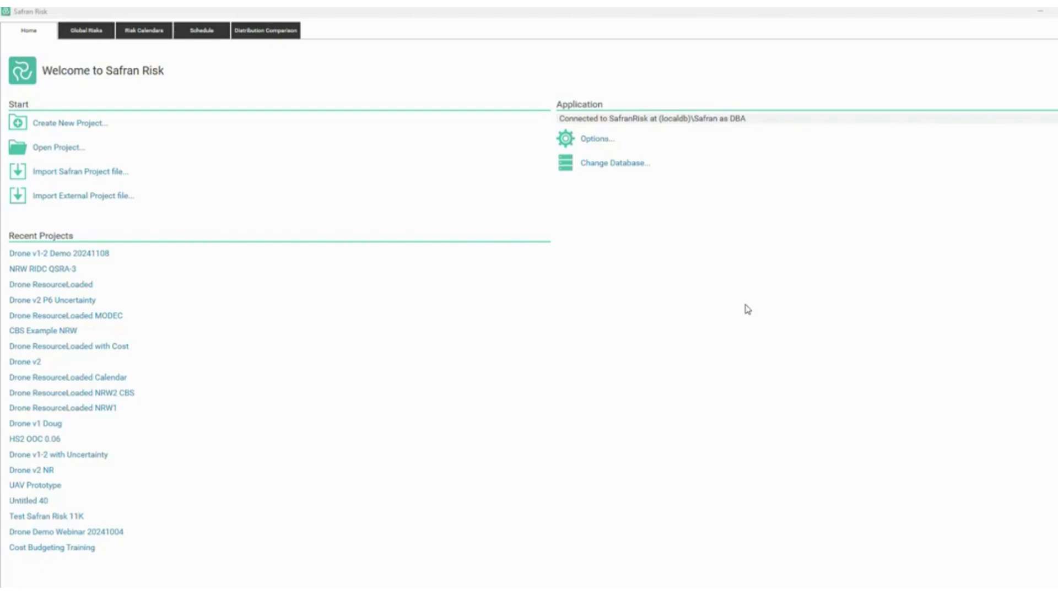
Step: Start an external project import and read the Primavera file "Drone v2 XER.xer" from the Files for Training folder
{"action": "left_click", "coordinate": [101, 198]}
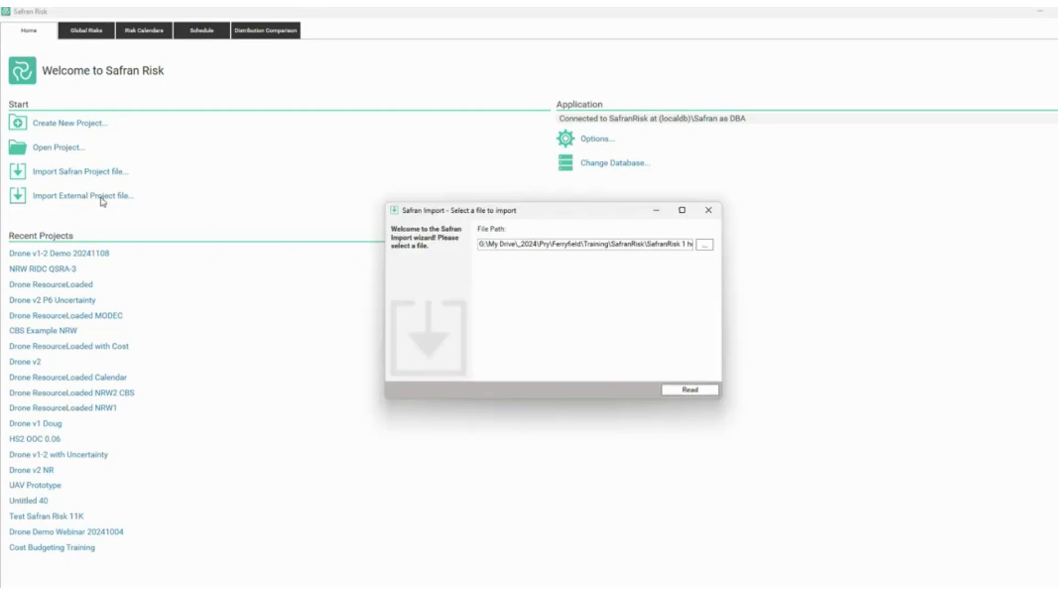
{"action": "left_click", "coordinate": [705, 246]}
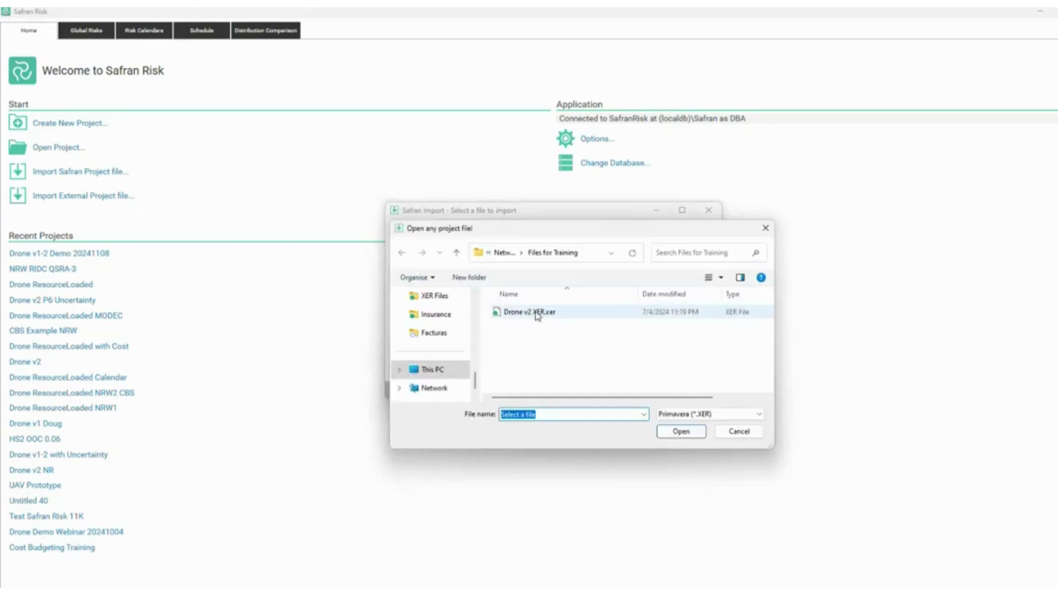
{"action": "left_click", "coordinate": [536, 314]}
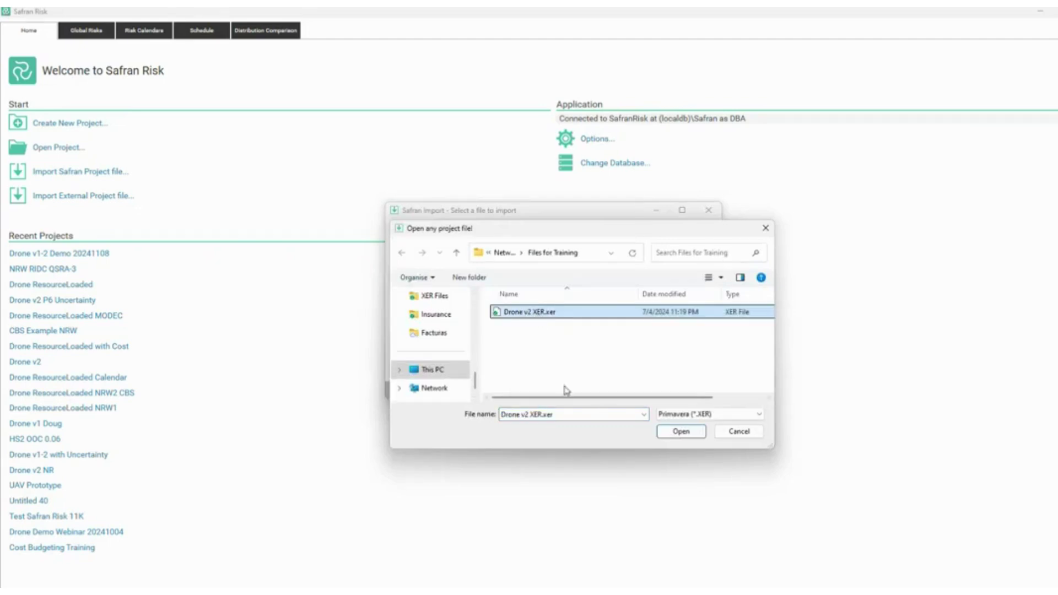
{"action": "left_click", "coordinate": [680, 433]}
{"action": "left_click", "coordinate": [672, 389]}
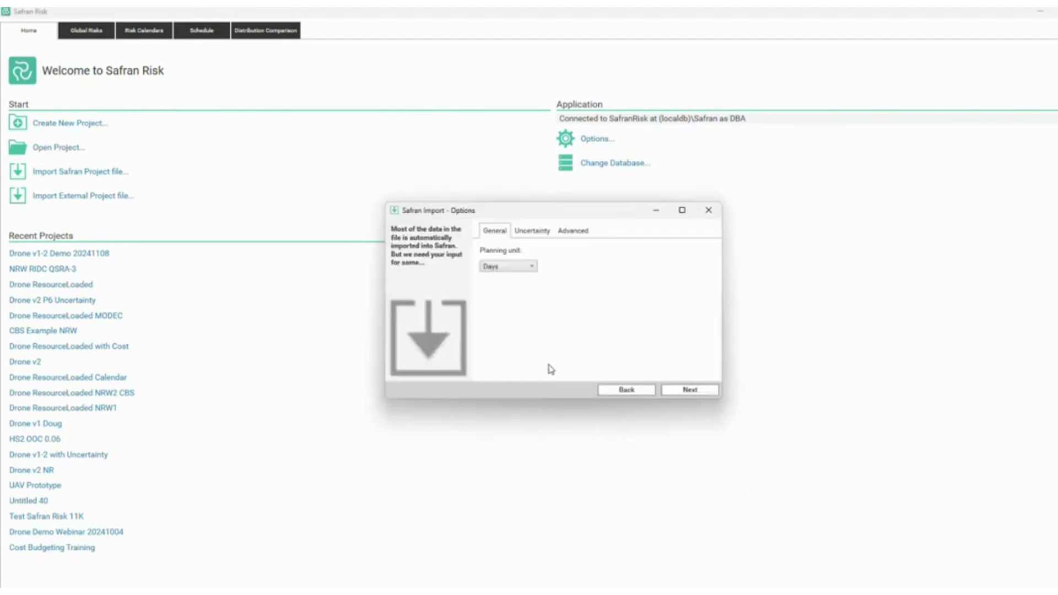
Step: Review the general, uncertainty and advanced import options, keep Days as the planning unit, and continue the import
{"action": "left_click", "coordinate": [522, 268]}
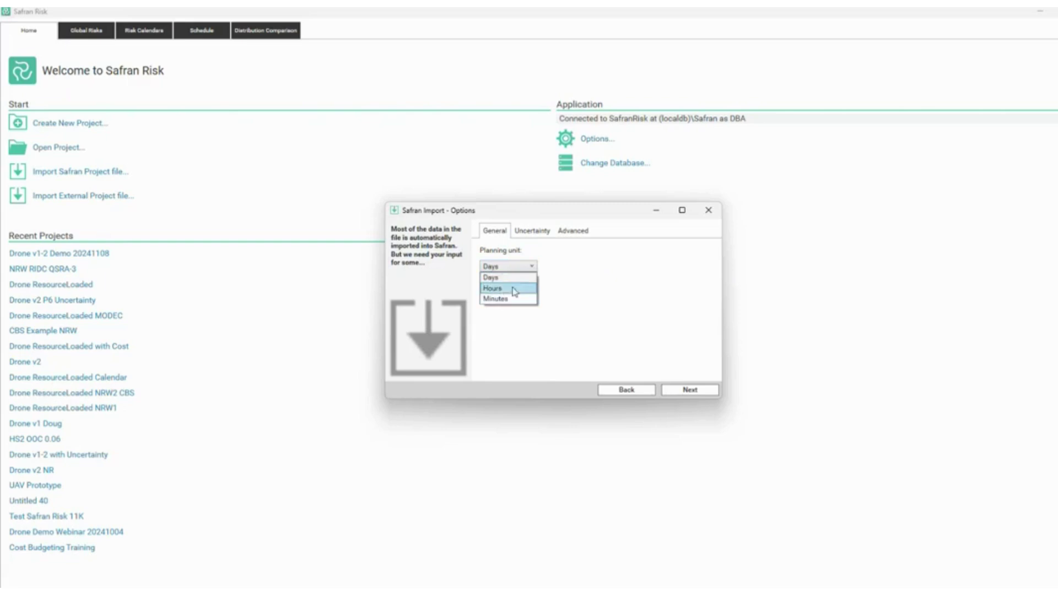
{"action": "left_click", "coordinate": [595, 291]}
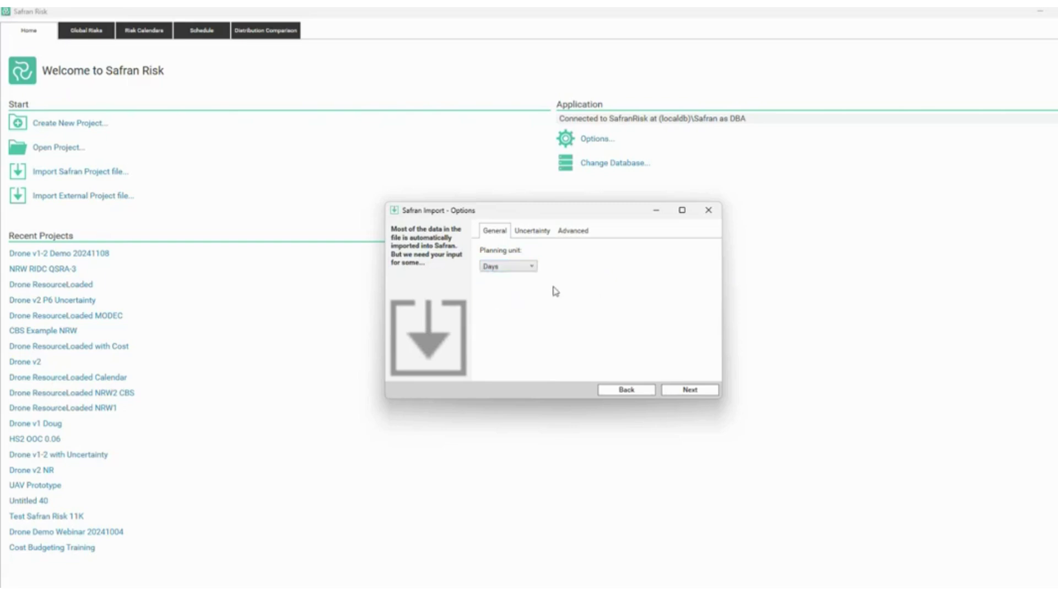
{"action": "left_click", "coordinate": [523, 232]}
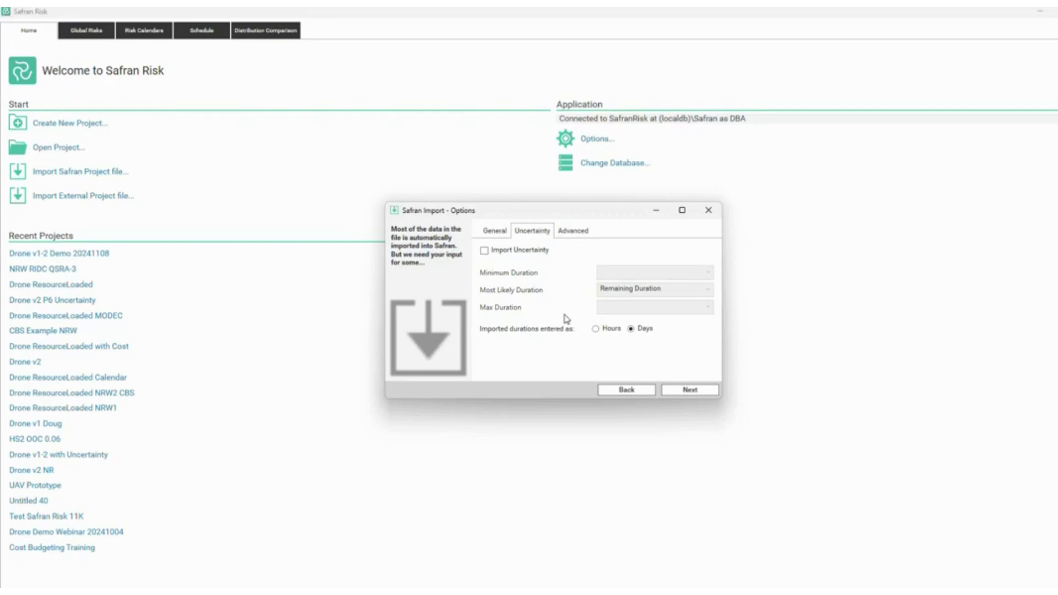
{"action": "left_click", "coordinate": [567, 231]}
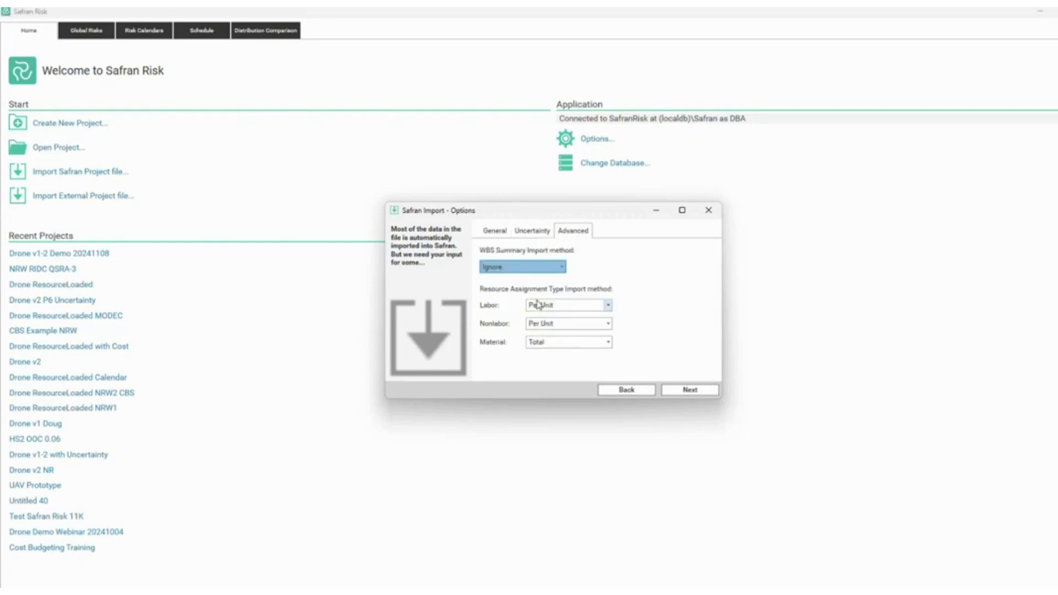
{"action": "left_click", "coordinate": [532, 234]}
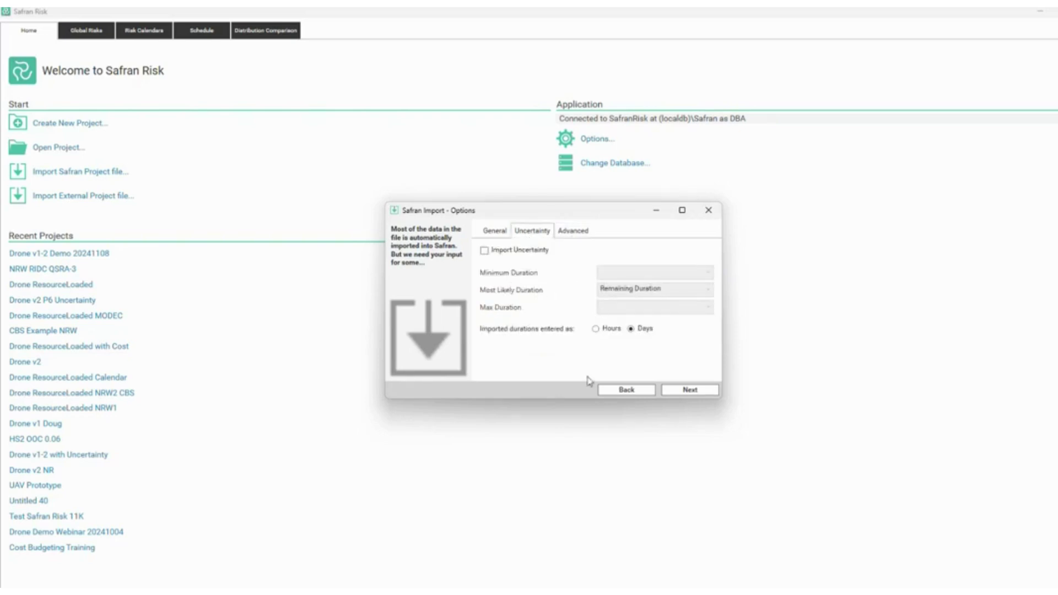
{"action": "left_click", "coordinate": [686, 390]}
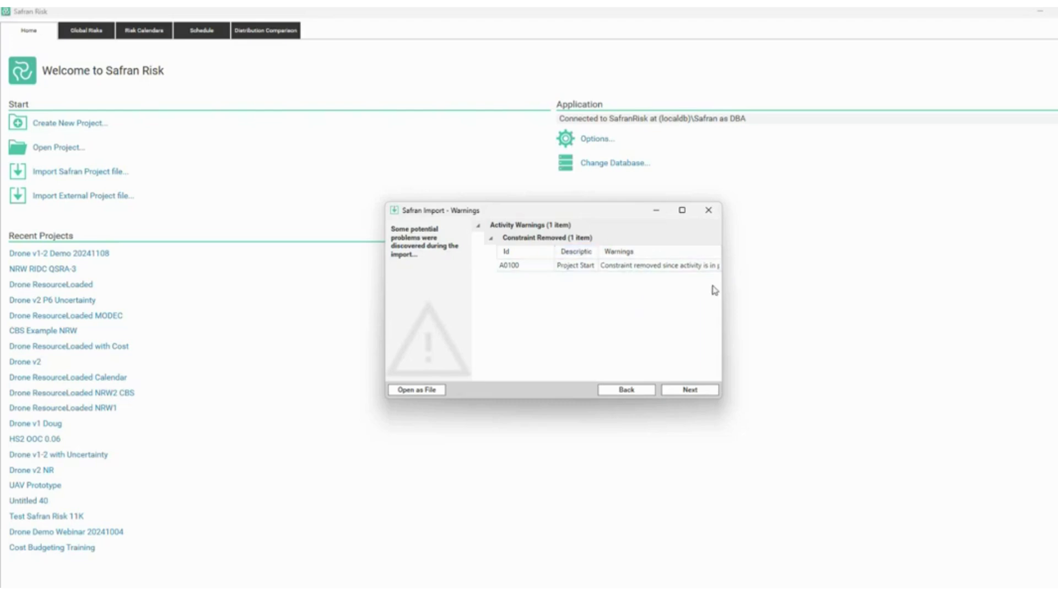
Step: Widen the import warnings window, read the warnings as a text file, and close that file
{"action": "left_click_drag", "start_coordinate": [720, 287], "coordinate": [802, 292]}
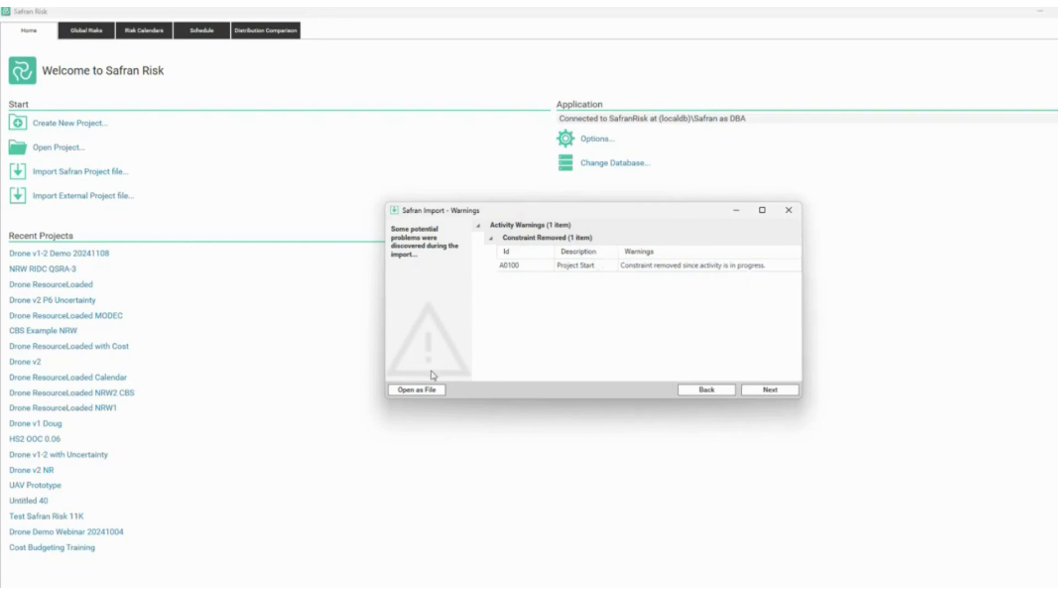
{"action": "left_click", "coordinate": [423, 390]}
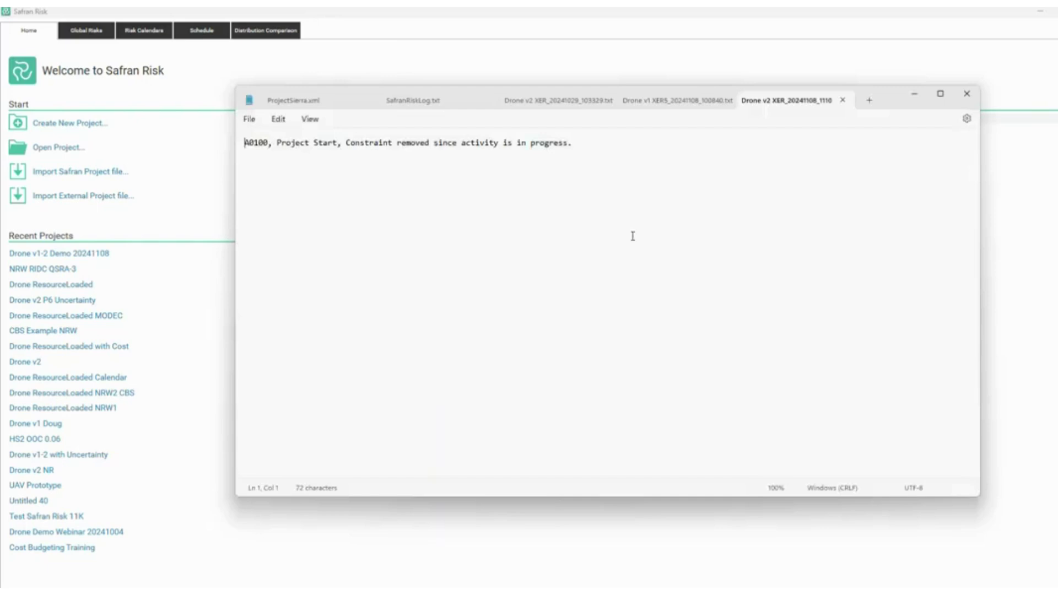
{"action": "left_click", "coordinate": [608, 149]}
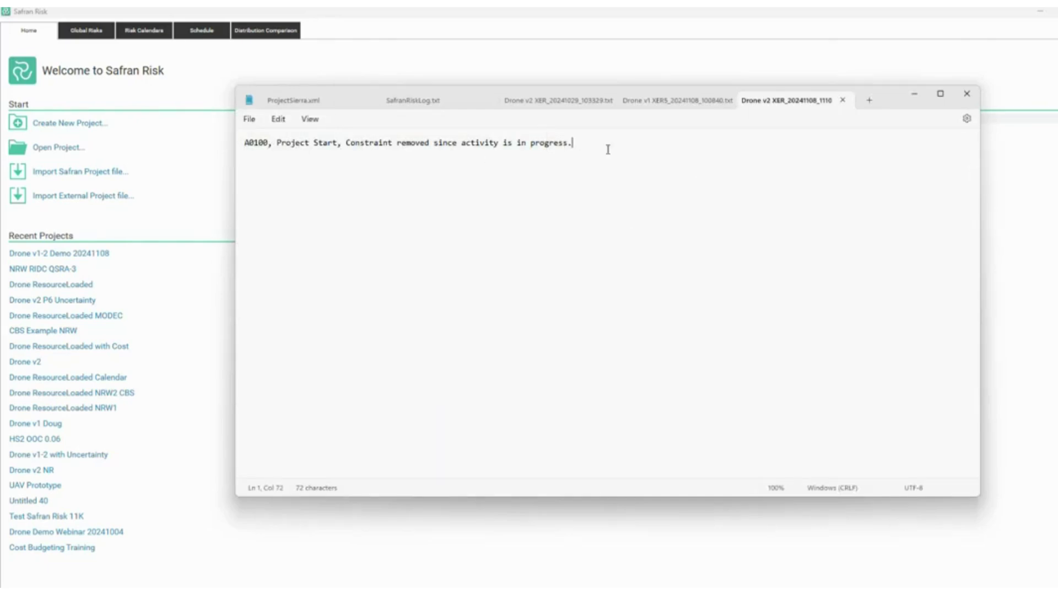
{"action": "left_click", "coordinate": [968, 94]}
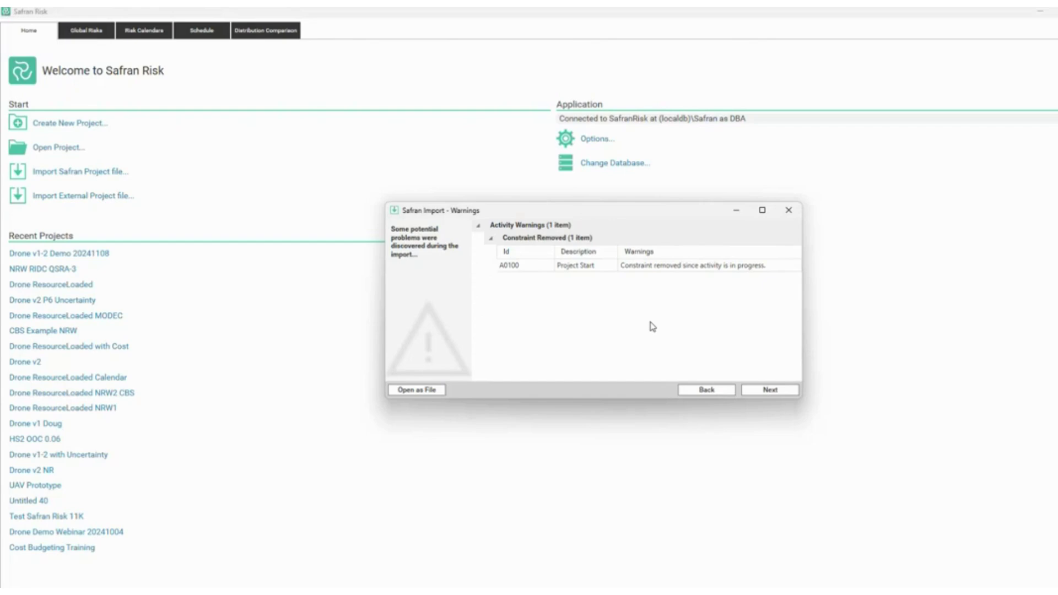
Step: Save the imported project to the database as "Drone v2 Demo 20241108" and close the import wizard
{"action": "left_click", "coordinate": [750, 388]}
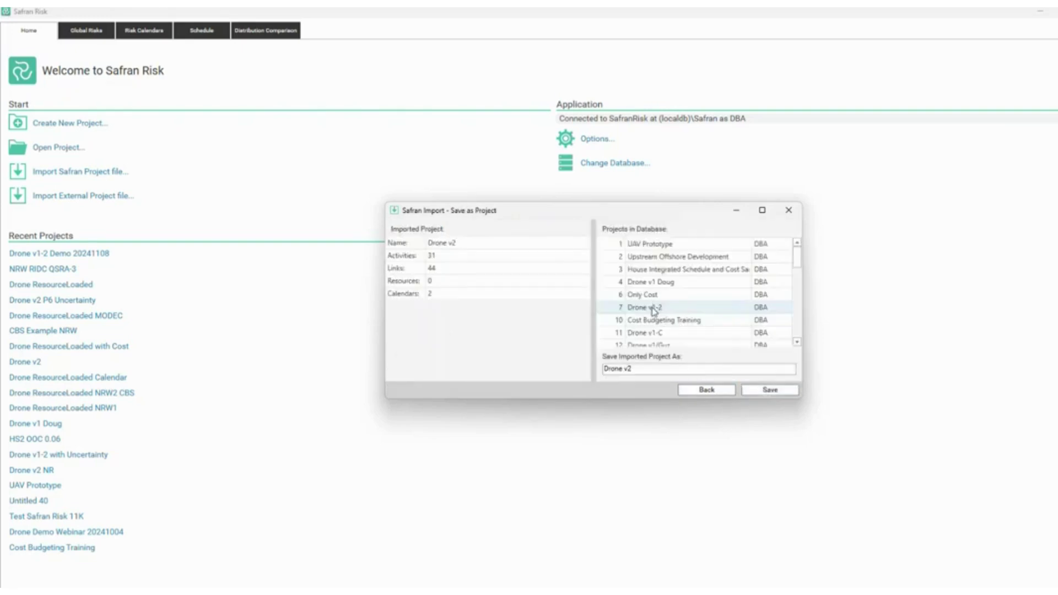
{"action": "left_click", "coordinate": [639, 373]}
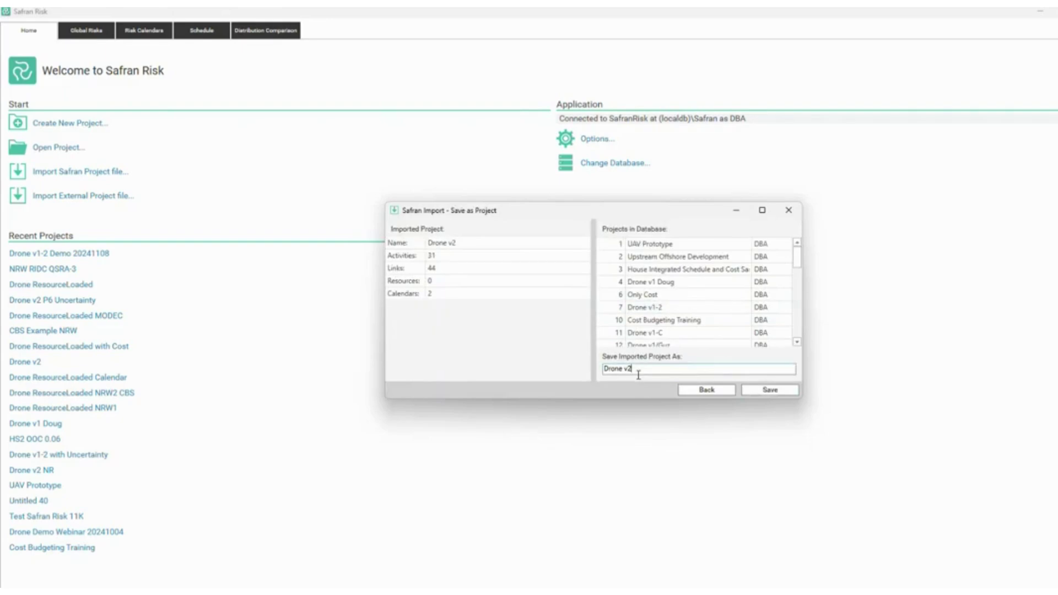
{"action": "type", "text": "de"}
{"action": "key", "text": "BackSpace"}
{"action": "key", "text": "BackSpace"}
{"action": "type", "text": "Demo 20241108"}
{"action": "left_click", "coordinate": [781, 391]}
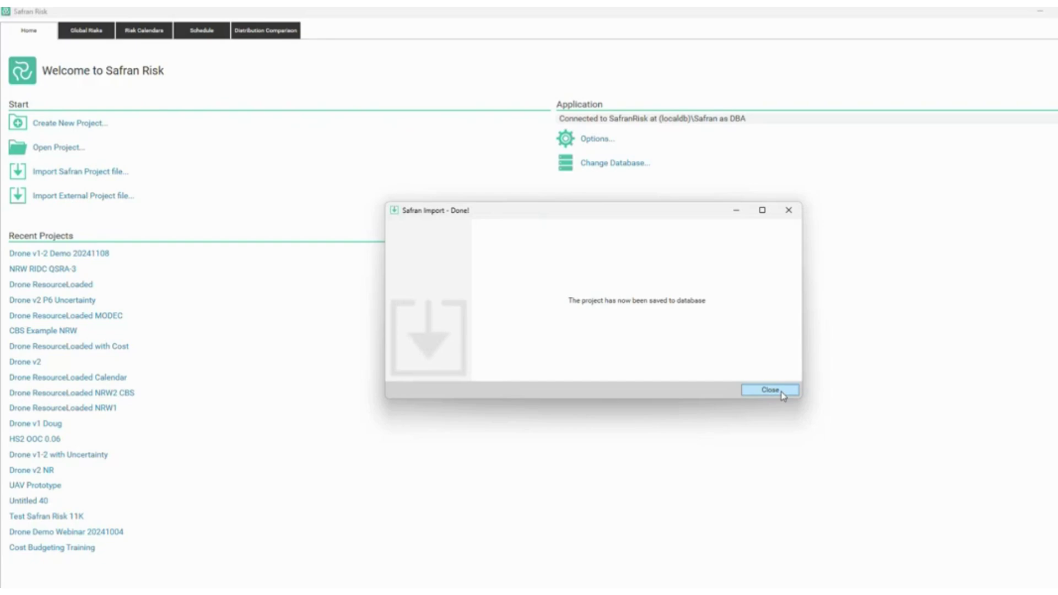
{"action": "left_click", "coordinate": [777, 390]}
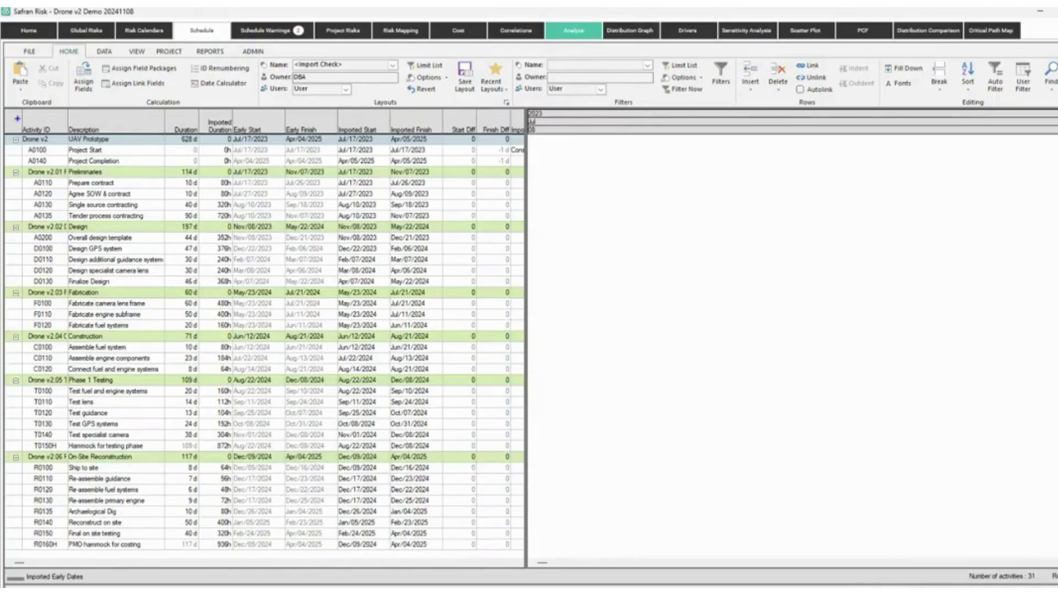
{"action": "mouse_move", "coordinate": [8, 117]}
{"action": "left_mouse_down"}
{"action": "mouse_move", "coordinate": [322, 276]}
{"action": "mouse_move", "coordinate": [571, 442]}
{"action": "left_mouse_up"}
{"action": "left_click_drag", "start_coordinate": [530, 342], "coordinate": [606, 270]}
{"action": "type", "text": "t"}
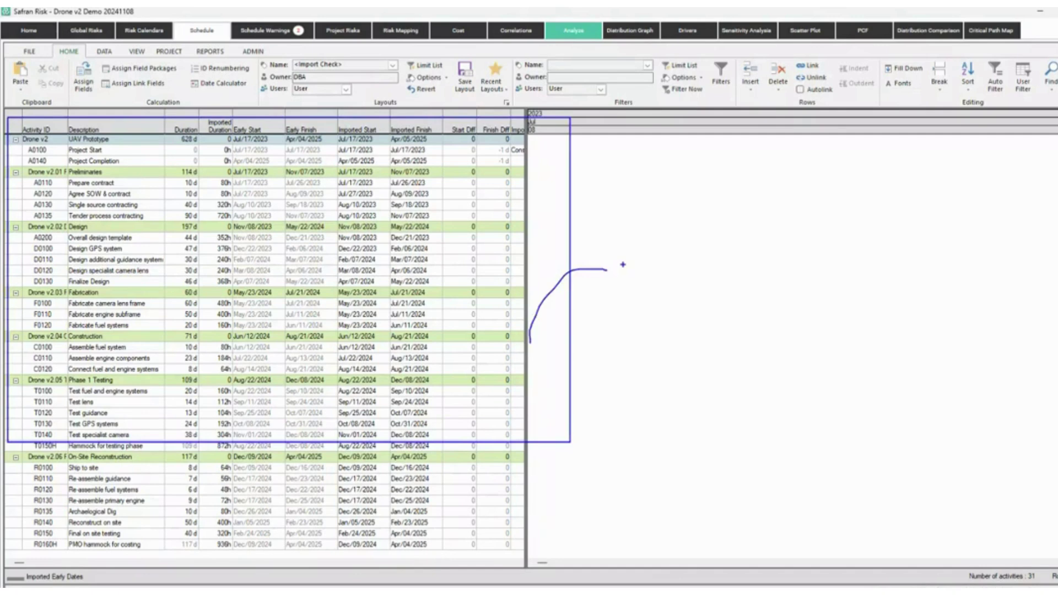
{"action": "type", "text": "Safran R"}
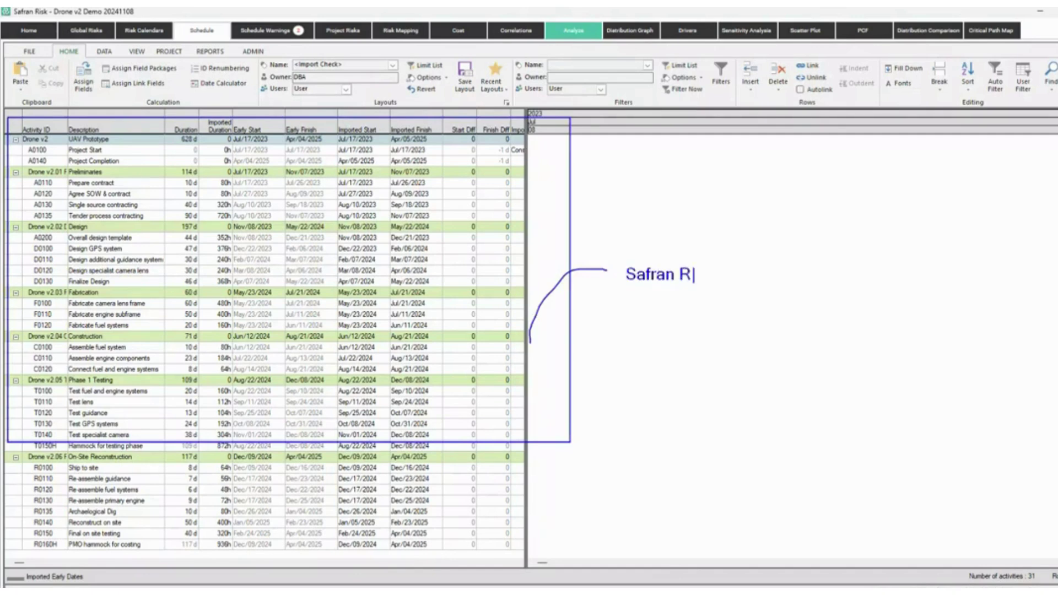
{"action": "key", "text": "BackSpace"}
{"action": "type", "text": "Project"}
{"action": "mouse_move", "coordinate": [608, 260]}
{"action": "left_mouse_down"}
{"action": "mouse_move", "coordinate": [785, 309]}
{"action": "mouse_move", "coordinate": [756, 305]}
{"action": "left_mouse_up"}
{"action": "left_click_drag", "start_coordinate": [538, 333], "coordinate": [517, 334]}
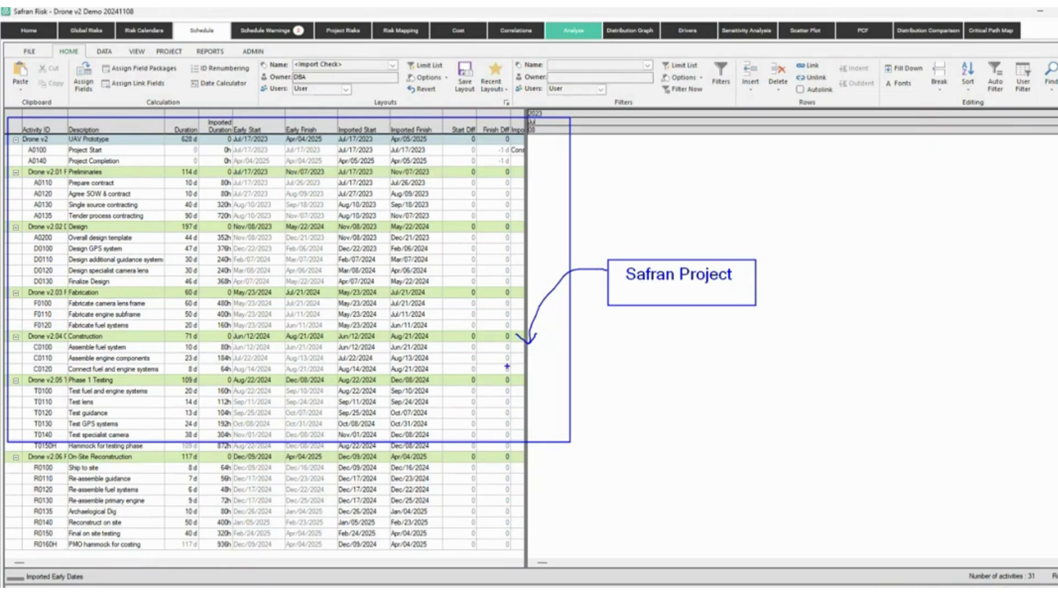
{"action": "key", "text": "Escape"}
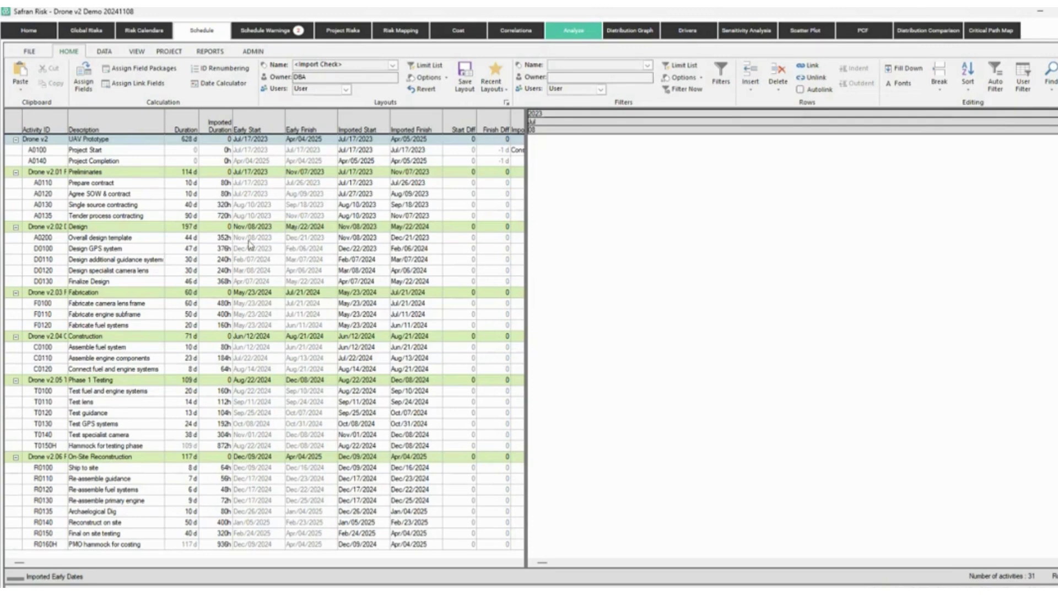
Step: Filter the schedule activities by Design, Valves and fuel in turn, and clear the filter
{"action": "left_click", "coordinate": [648, 64]}
{"action": "left_click", "coordinate": [576, 86]}
{"action": "left_click", "coordinate": [647, 65]}
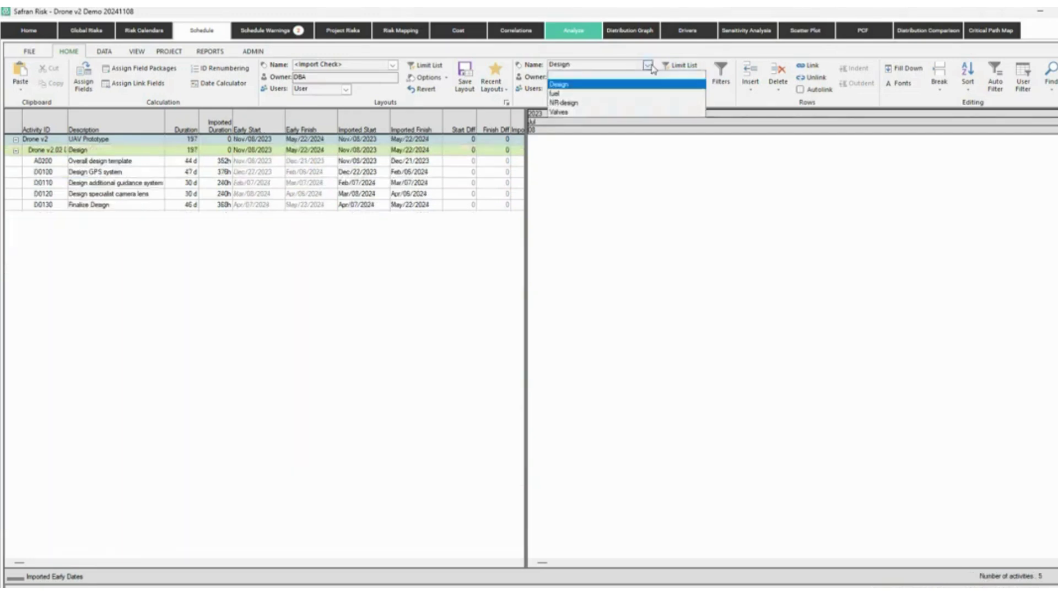
{"action": "left_click", "coordinate": [568, 113]}
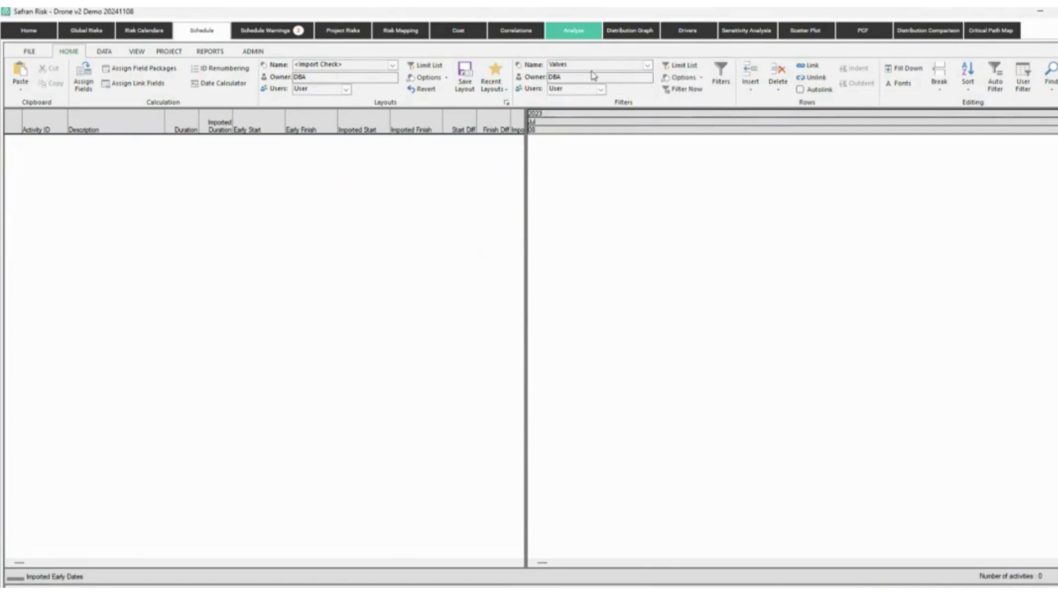
{"action": "left_click", "coordinate": [596, 67]}
{"action": "left_click", "coordinate": [562, 93]}
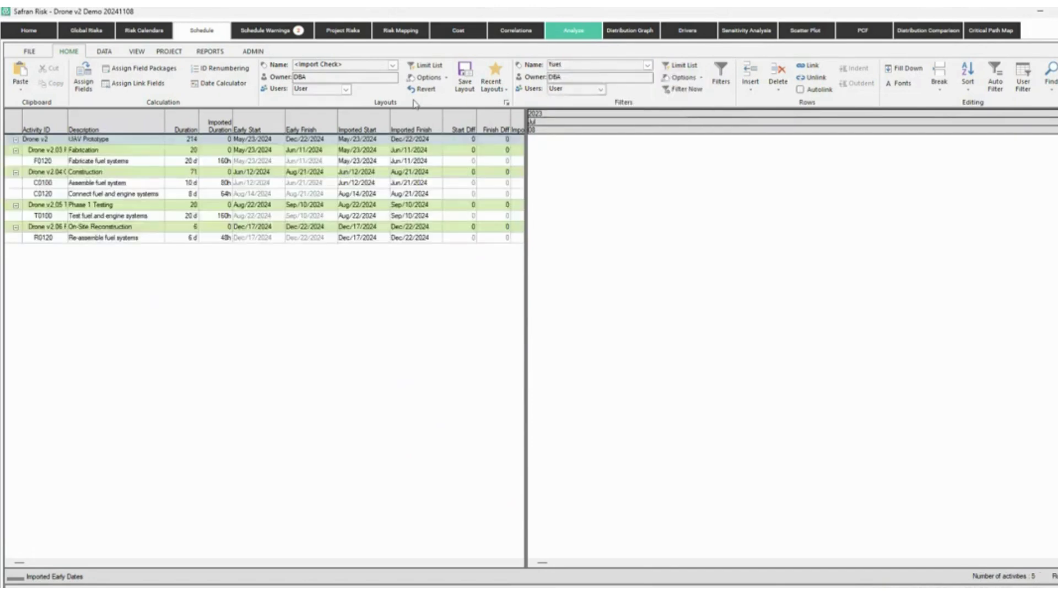
{"action": "left_click", "coordinate": [582, 65]}
{"action": "left_click", "coordinate": [571, 76]}
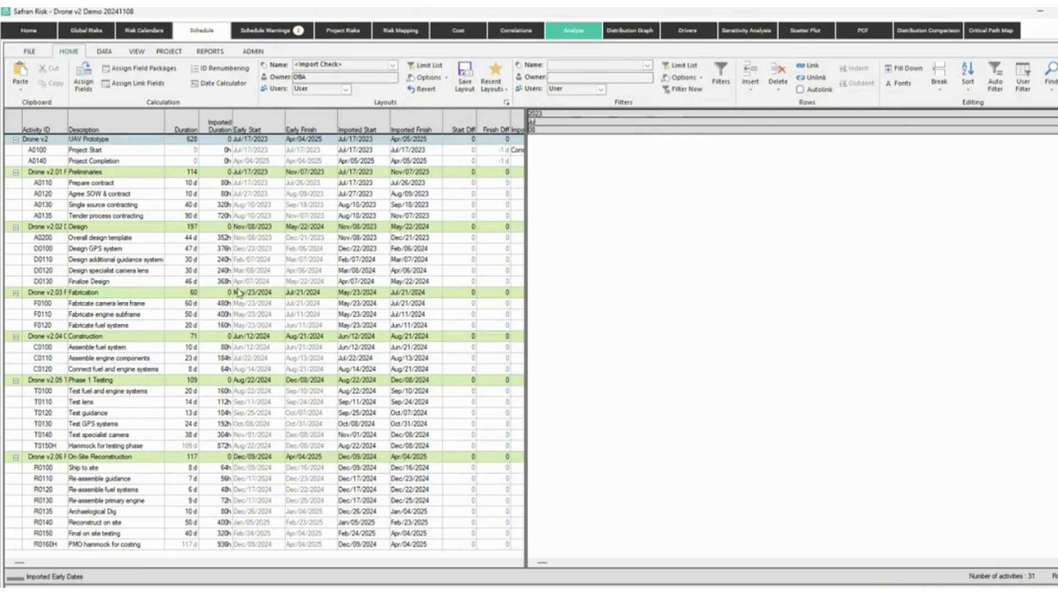
Step: Switch the schedule to the <Primavera> layout and hide the links between the Gantt bars
{"action": "left_click", "coordinate": [366, 68]}
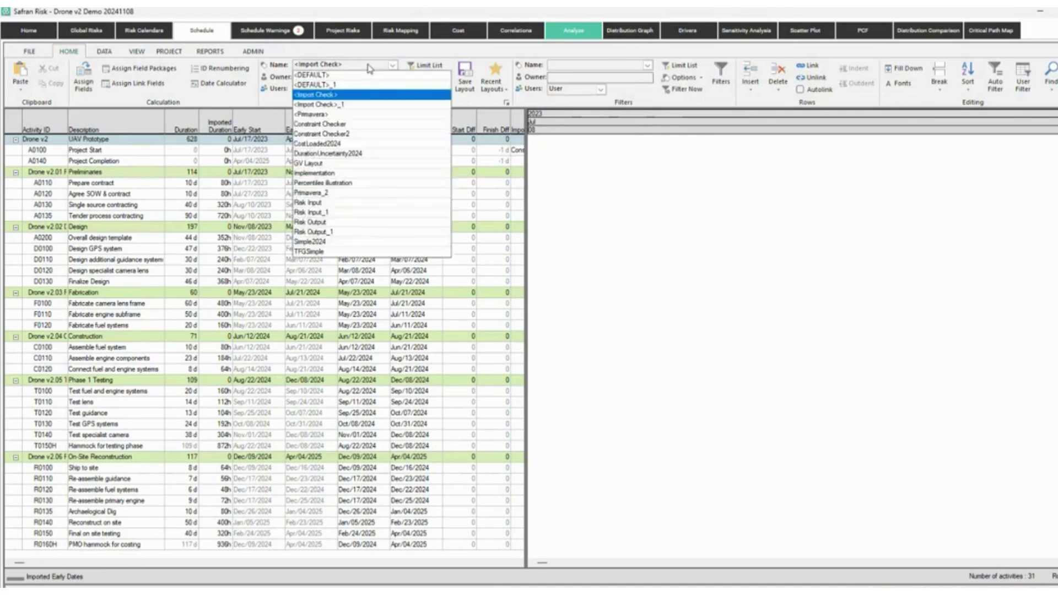
{"action": "left_click", "coordinate": [584, 235]}
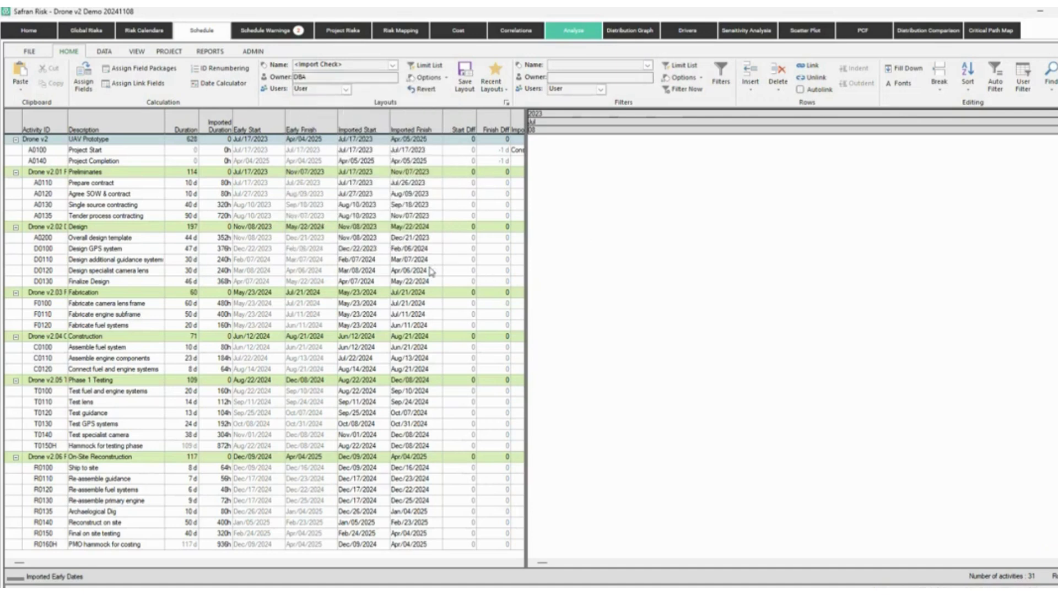
{"action": "left_click", "coordinate": [359, 67]}
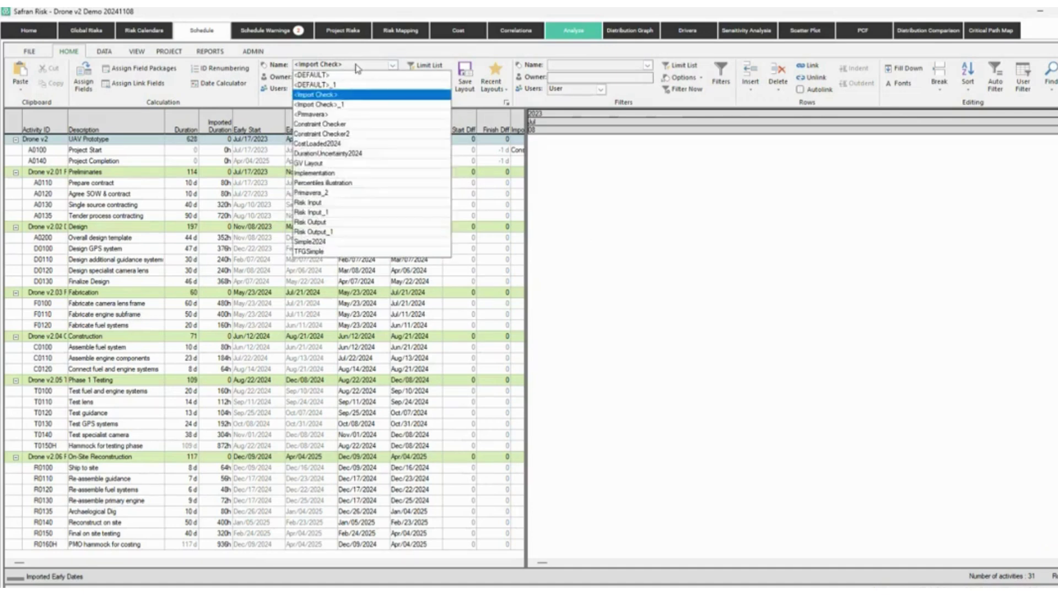
{"action": "left_click", "coordinate": [318, 116]}
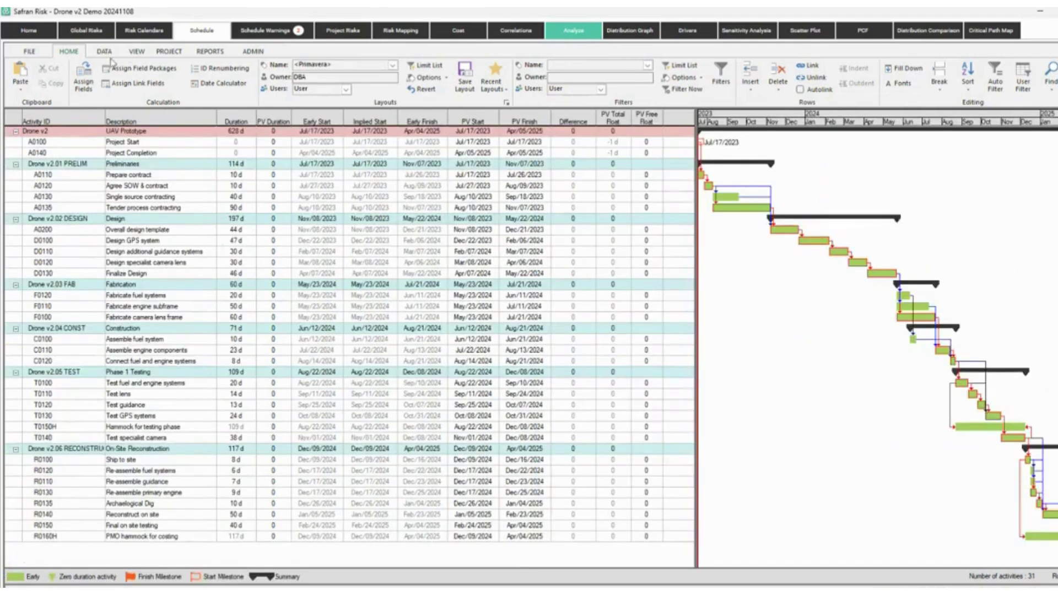
{"action": "left_click", "coordinate": [137, 53]}
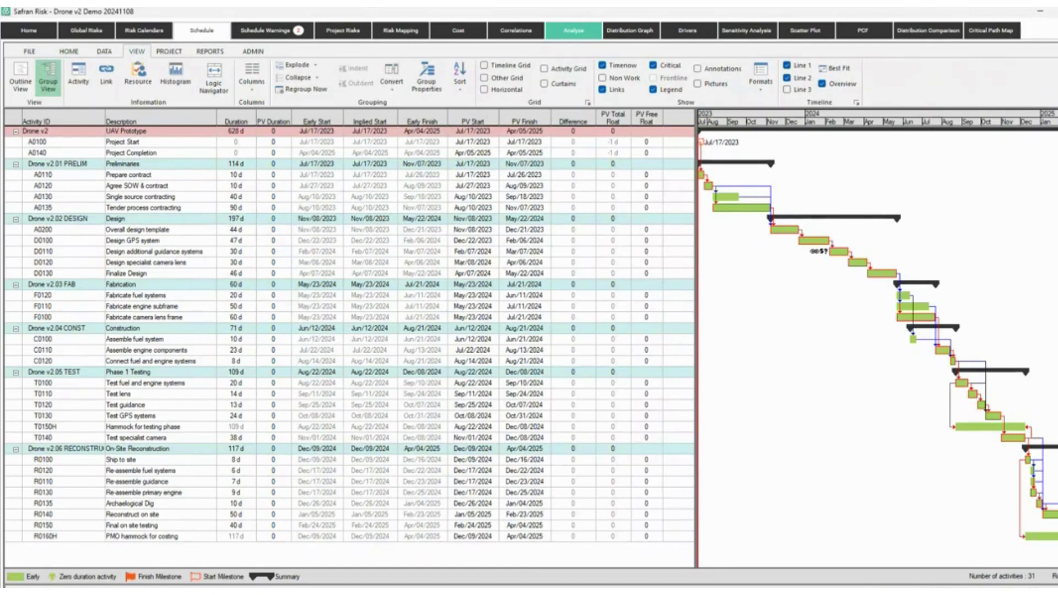
{"action": "left_click", "coordinate": [615, 89]}
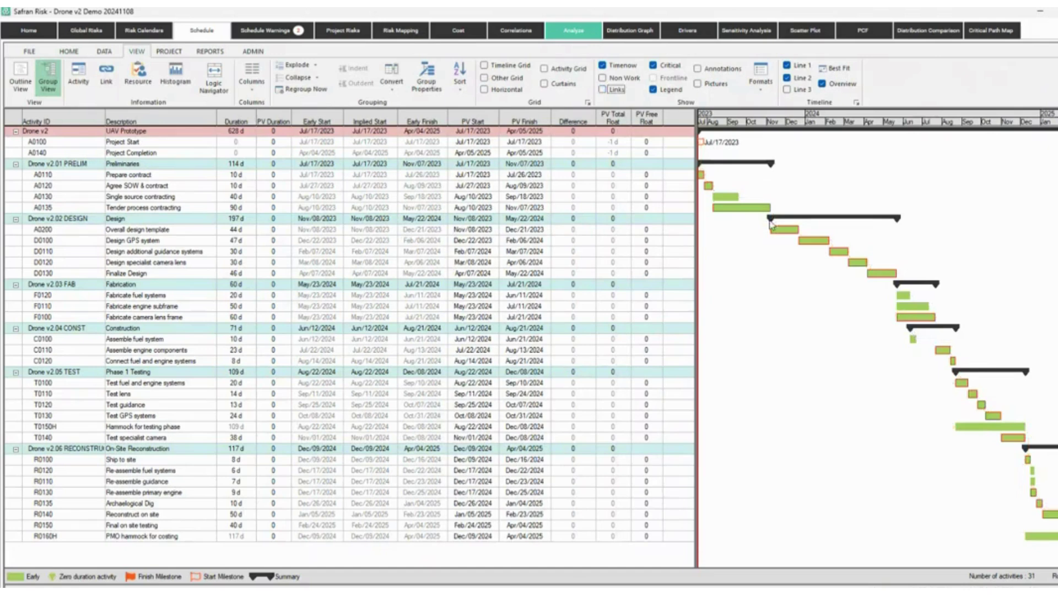
Step: Show the links between the Gantt bars again and toggle the critical activity highlighting off and back on
{"action": "left_click", "coordinate": [615, 90]}
{"action": "left_click", "coordinate": [670, 66]}
{"action": "left_click", "coordinate": [670, 66]}
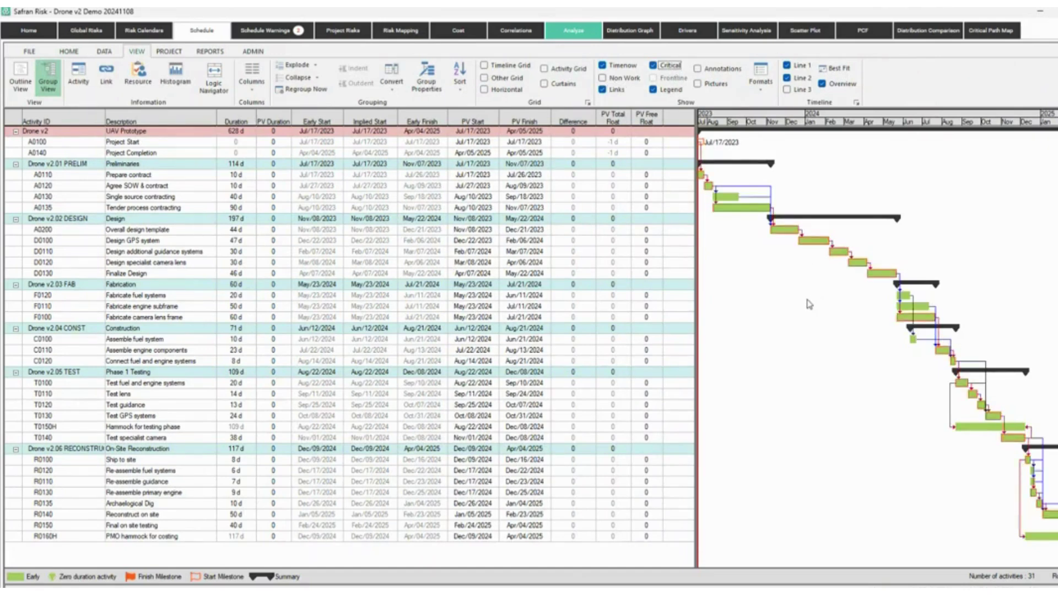
{"action": "left_click", "coordinate": [68, 51]}
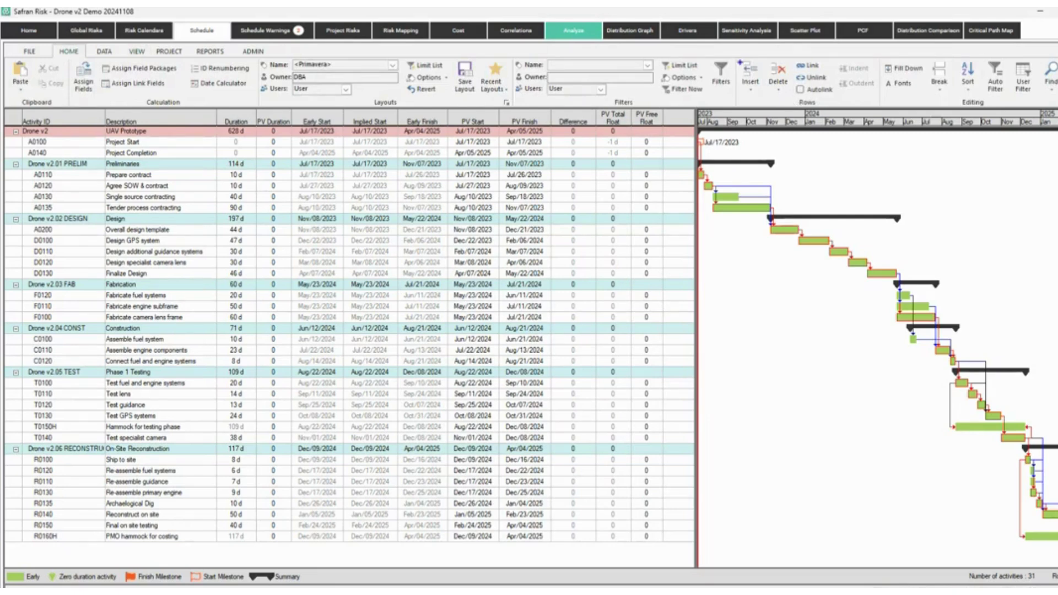
{"action": "mouse_move", "coordinate": [740, 59]}
{"action": "left_mouse_down"}
{"action": "mouse_move", "coordinate": [885, 107]}
{"action": "mouse_move", "coordinate": [848, 88]}
{"action": "left_mouse_up"}
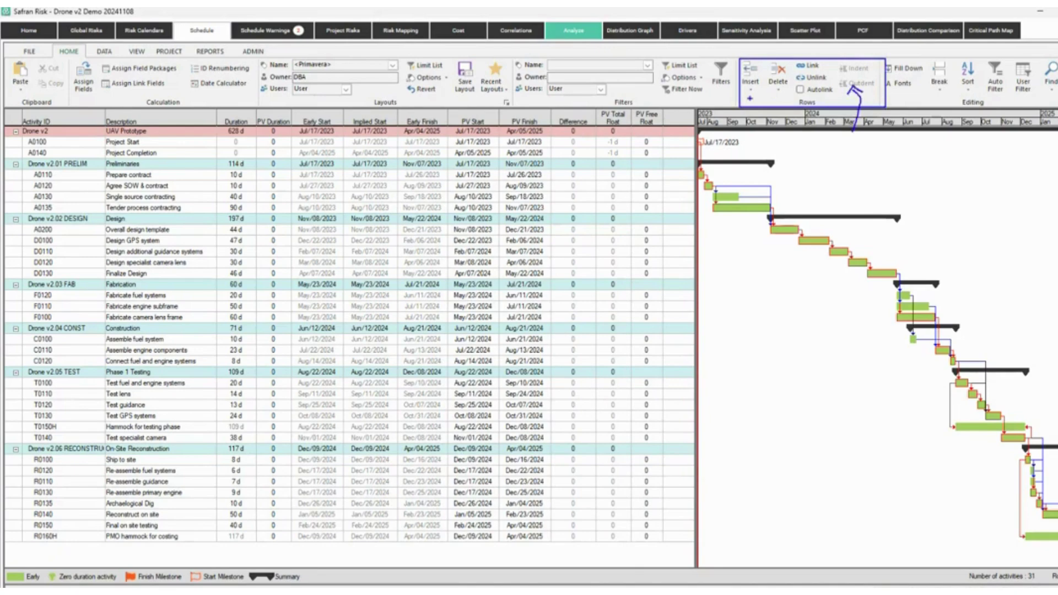
{"action": "mouse_move", "coordinate": [757, 91]}
{"action": "left_mouse_down"}
{"action": "mouse_move", "coordinate": [771, 81]}
{"action": "mouse_move", "coordinate": [777, 111]}
{"action": "left_mouse_up"}
{"action": "left_click_drag", "start_coordinate": [825, 73], "coordinate": [842, 67]}
{"action": "key", "text": "Escape"}
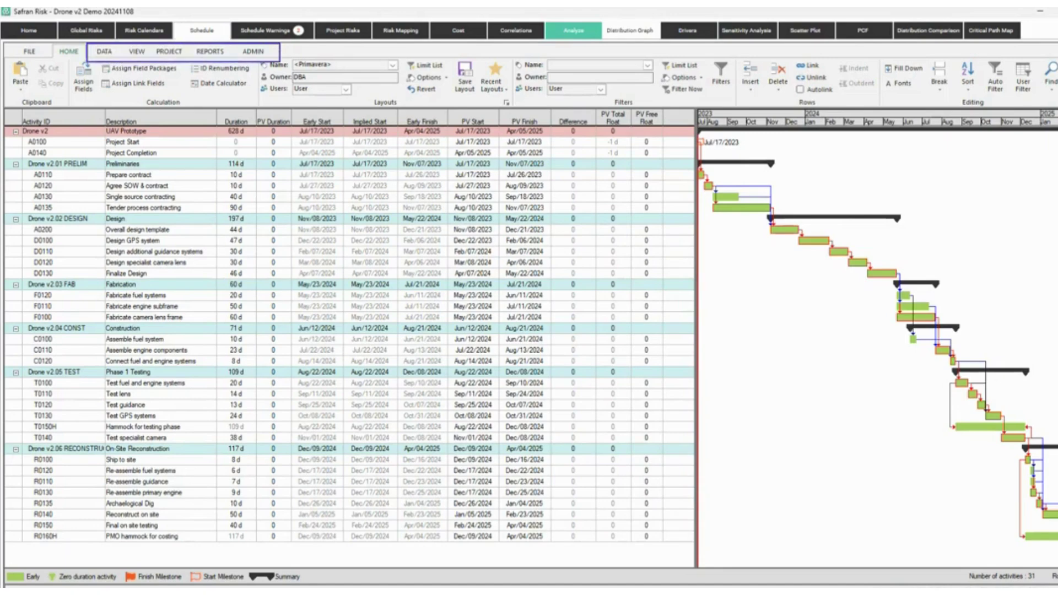
Step: Review the project's calendars and the project summary of activities, links, constraints and logic, closing each window
{"action": "left_click", "coordinate": [105, 51]}
{"action": "left_click", "coordinate": [25, 74]}
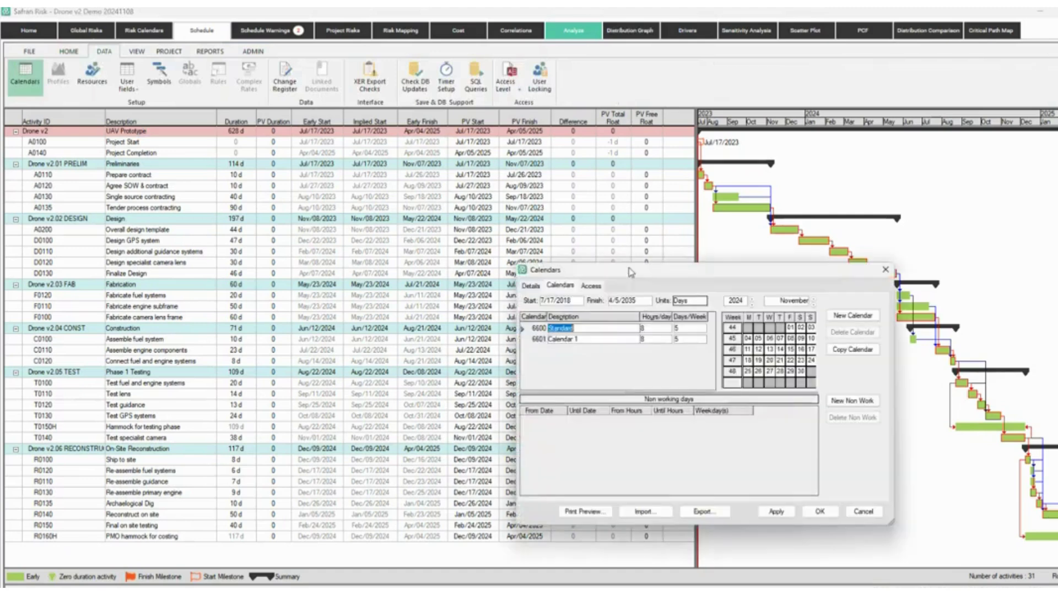
{"action": "left_click", "coordinate": [886, 270]}
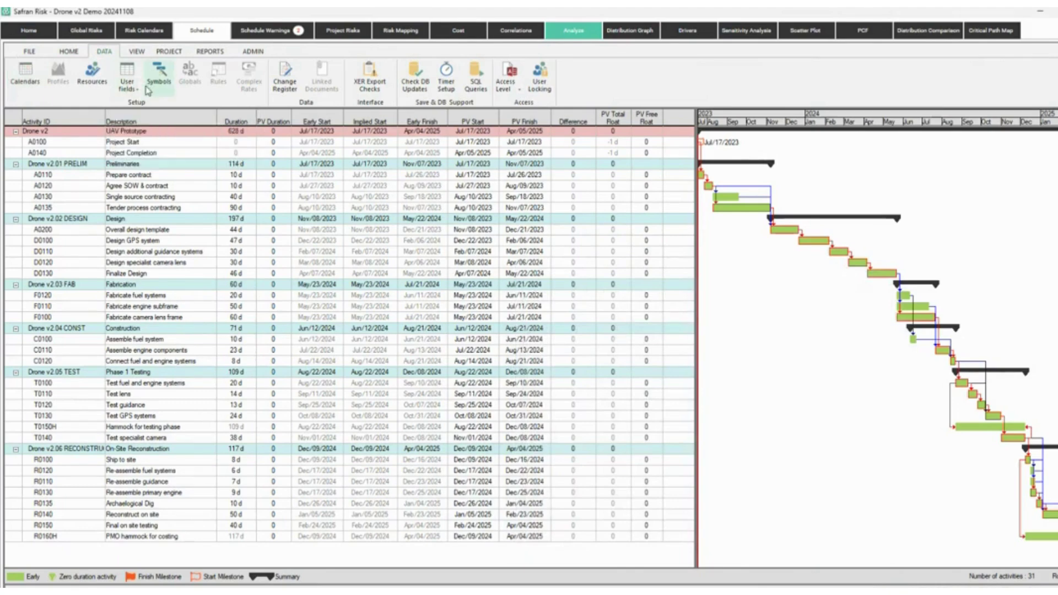
{"action": "left_click", "coordinate": [170, 52]}
{"action": "left_click", "coordinate": [64, 77]}
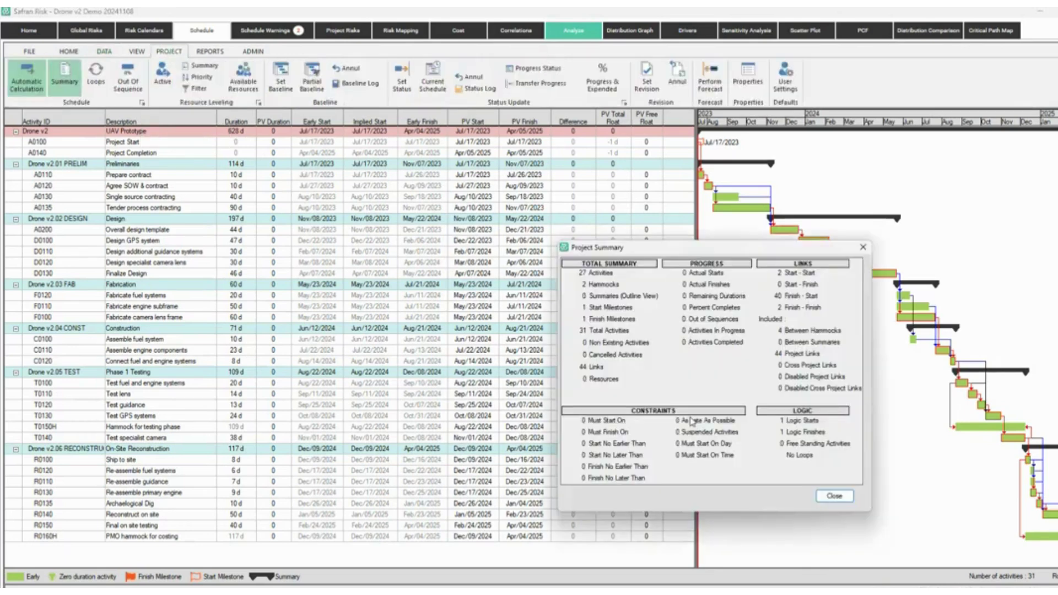
{"action": "left_click", "coordinate": [863, 247]}
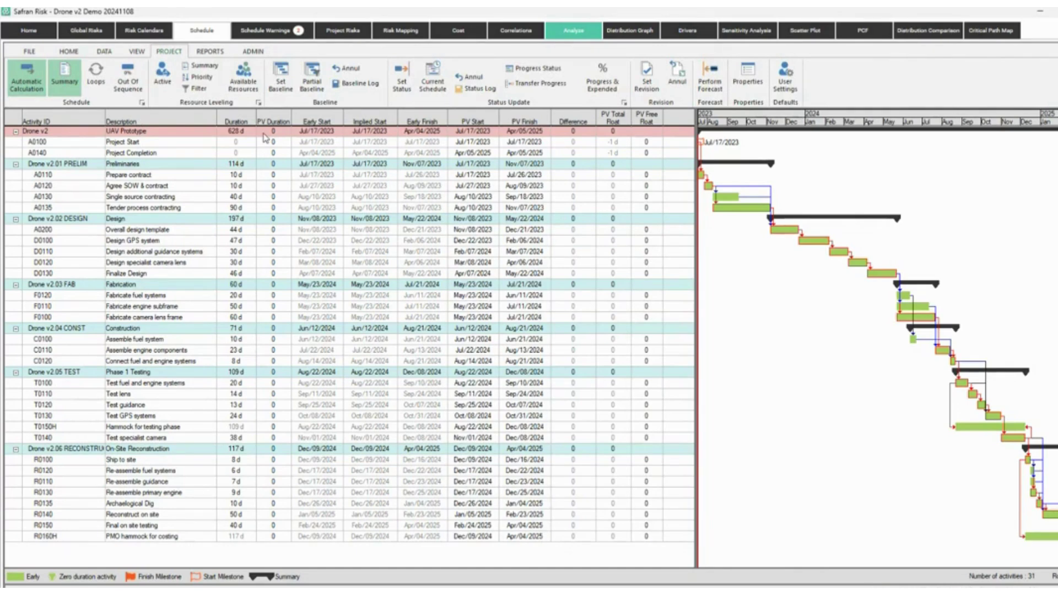
{"action": "left_click", "coordinate": [46, 54]}
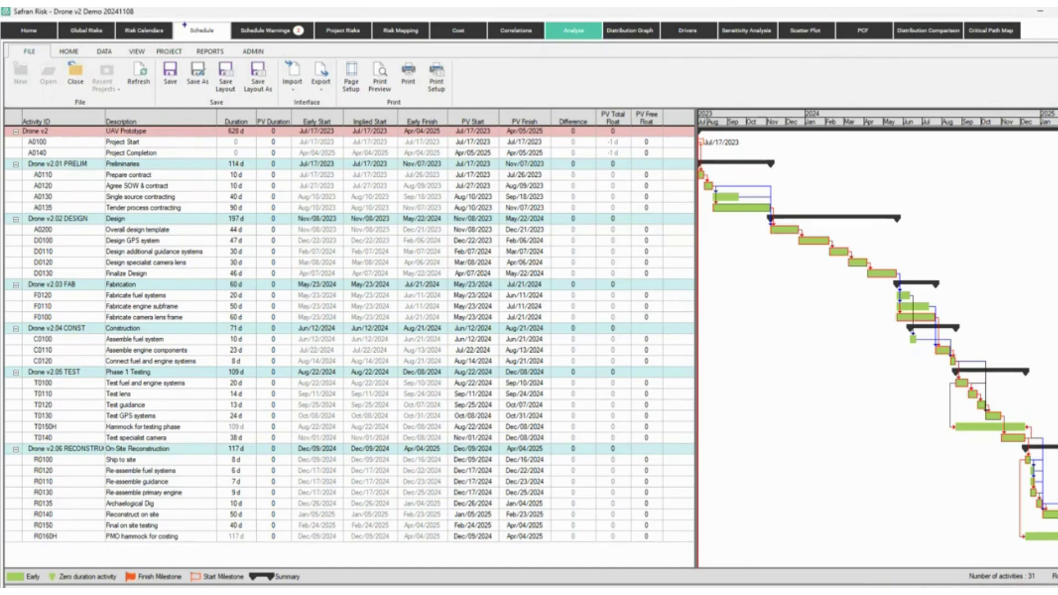
{"action": "mouse_move", "coordinate": [209, 21]}
{"action": "left_mouse_down"}
{"action": "mouse_move", "coordinate": [187, 22]}
{"action": "mouse_move", "coordinate": [234, 45]}
{"action": "mouse_move", "coordinate": [199, 12]}
{"action": "mouse_move", "coordinate": [261, 8]}
{"action": "mouse_move", "coordinate": [293, 21]}
{"action": "mouse_move", "coordinate": [331, 8]}
{"action": "mouse_move", "coordinate": [370, 24]}
{"action": "mouse_move", "coordinate": [477, 23]}
{"action": "mouse_move", "coordinate": [614, 8]}
{"action": "mouse_move", "coordinate": [695, 31]}
{"action": "mouse_move", "coordinate": [797, 18]}
{"action": "left_mouse_up"}
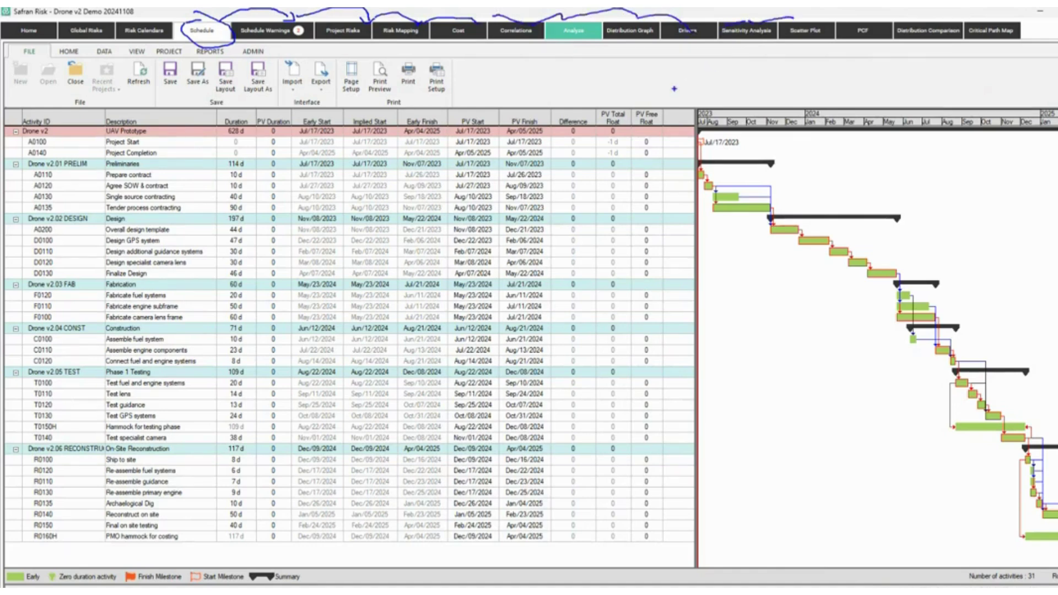
{"action": "key", "text": "Escape"}
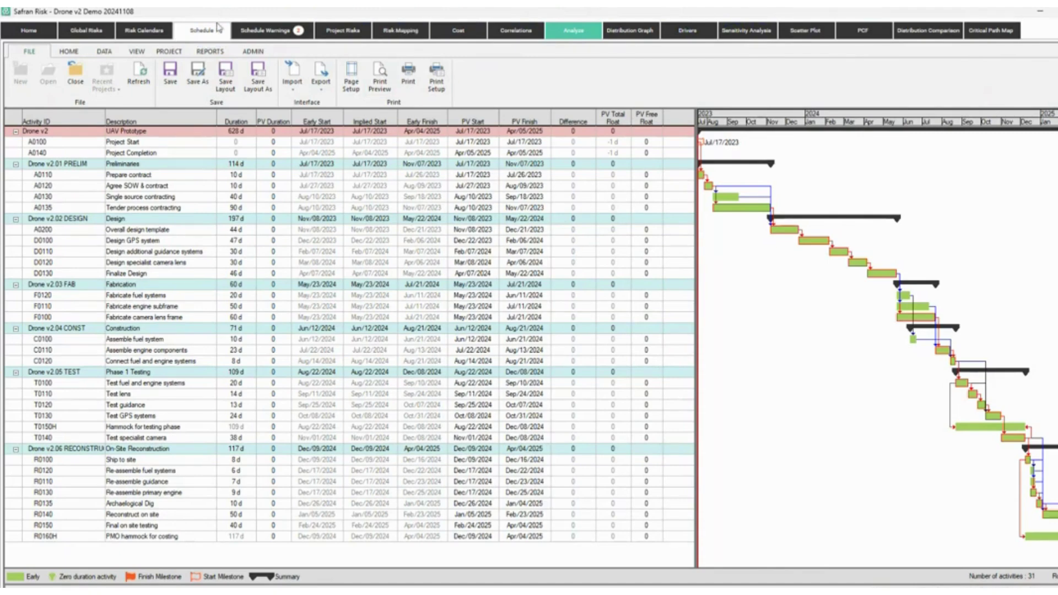
Step: Open the list of schedule warnings for the imported project
{"action": "left_click", "coordinate": [279, 36]}
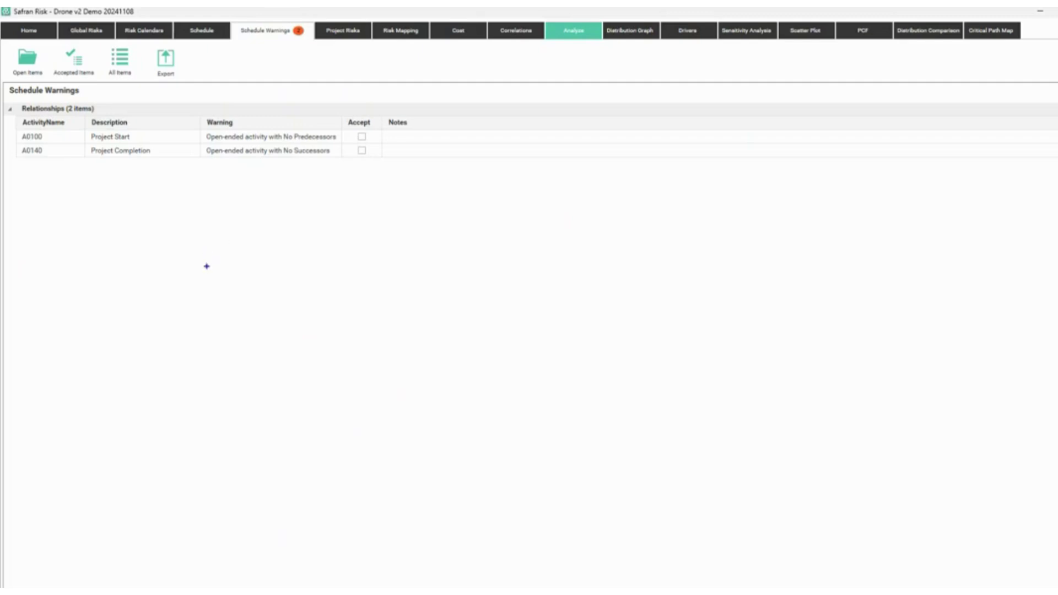
{"action": "mouse_move", "coordinate": [265, 284]}
{"action": "left_mouse_down"}
{"action": "mouse_move", "coordinate": [285, 276]}
{"action": "mouse_move", "coordinate": [365, 319]}
{"action": "mouse_move", "coordinate": [470, 347]}
{"action": "mouse_move", "coordinate": [529, 378]}
{"action": "left_mouse_up"}
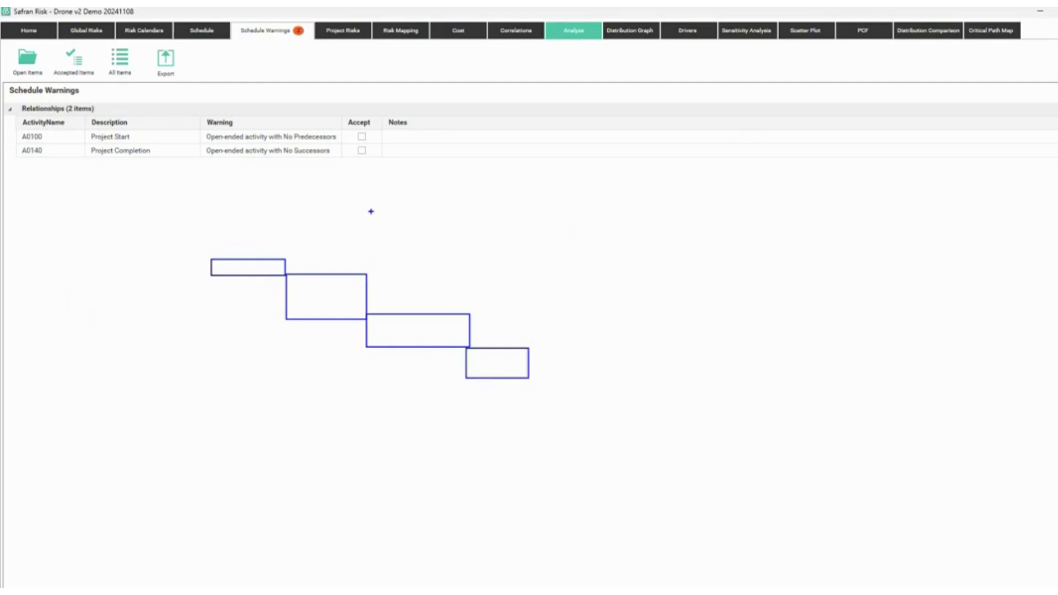
{"action": "type", "text": "Cherqueo"}
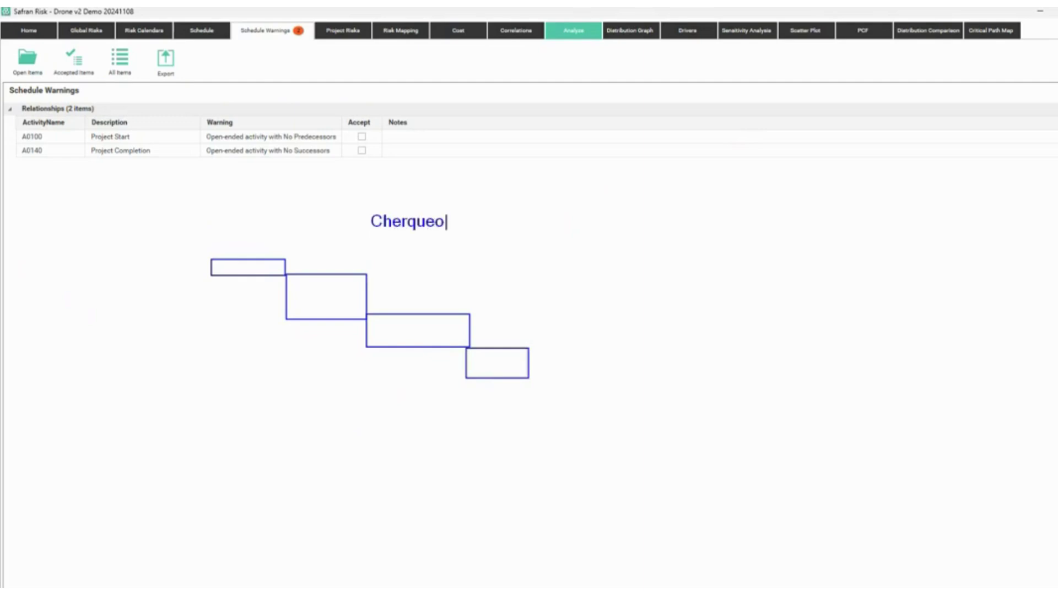
{"action": "key", "text": "BackSpace"}
{"action": "key", "text": "BackSpace"}
{"action": "key", "text": "BackSpace"}
{"action": "key", "text": "BackSpace"}
{"action": "key", "text": "BackSpace"}
{"action": "type", "text": "queo"}
{"action": "mouse_move", "coordinate": [273, 269]}
{"action": "left_mouse_down"}
{"action": "mouse_move", "coordinate": [325, 269]}
{"action": "mouse_move", "coordinate": [326, 284]}
{"action": "mouse_move", "coordinate": [374, 289]}
{"action": "mouse_move", "coordinate": [406, 331]}
{"action": "mouse_move", "coordinate": [496, 347]}
{"action": "left_mouse_up"}
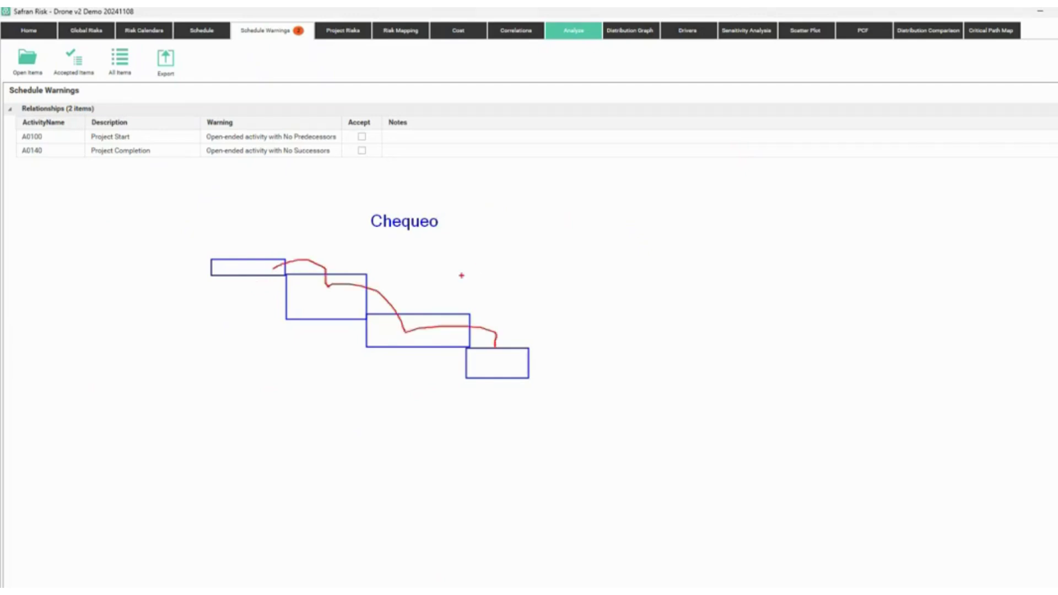
{"action": "left_click", "coordinate": [462, 275]}
{"action": "type", "text": "Optimo"}
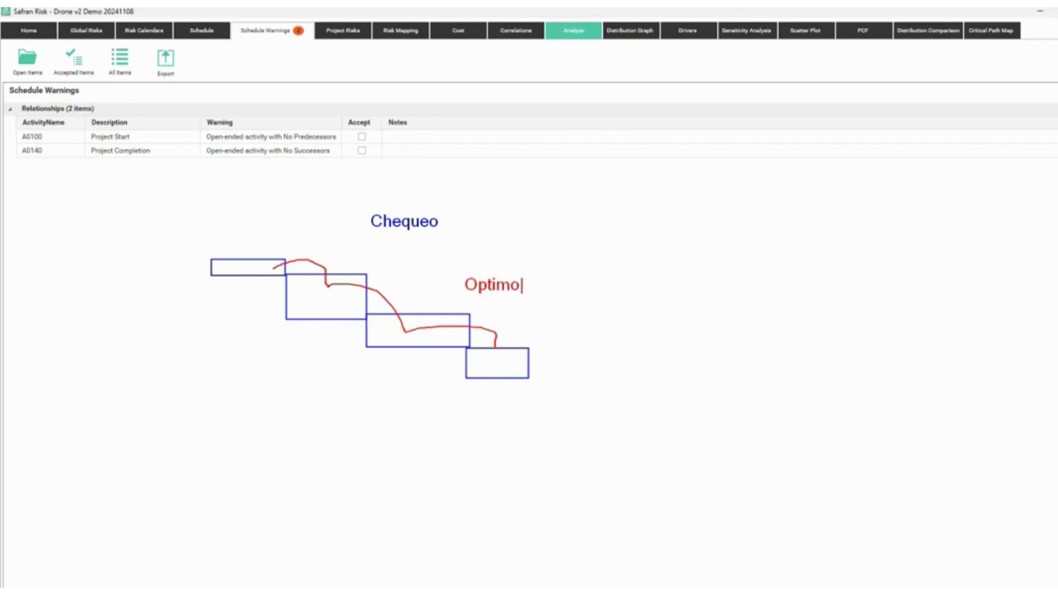
{"action": "type", "text": " para la simulaci´+on"}
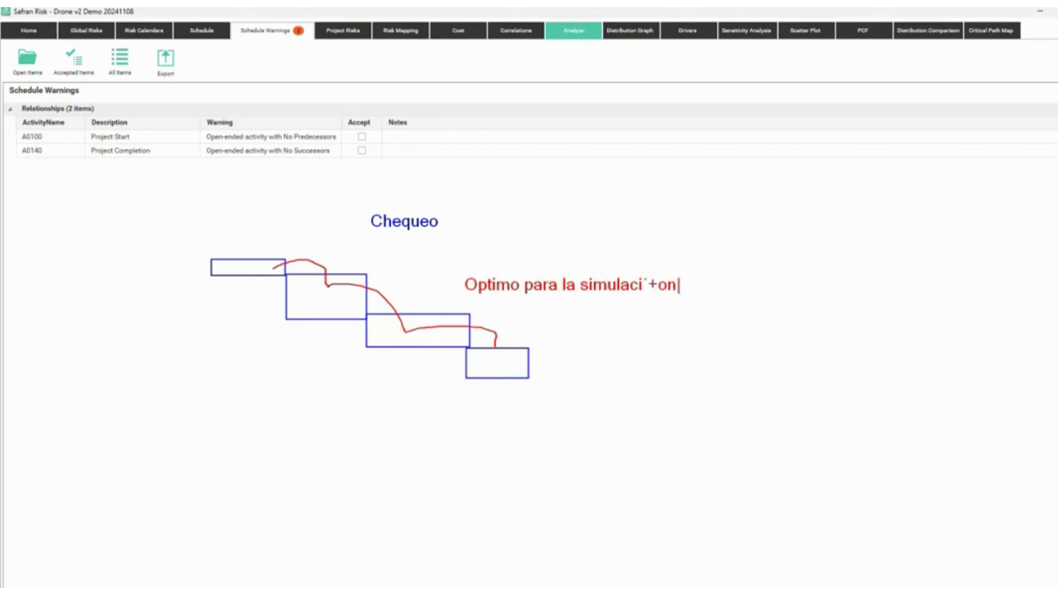
{"action": "key", "text": "BackSpace"}
{"action": "key", "text": "BackSpace"}
{"action": "key", "text": "BackSpace"}
{"action": "key", "text": "BackSpace"}
{"action": "type", "text": "ón"}
{"action": "mouse_move", "coordinate": [406, 332]}
{"action": "left_mouse_down"}
{"action": "mouse_move", "coordinate": [422, 337]}
{"action": "mouse_move", "coordinate": [405, 317]}
{"action": "mouse_move", "coordinate": [420, 337]}
{"action": "left_mouse_up"}
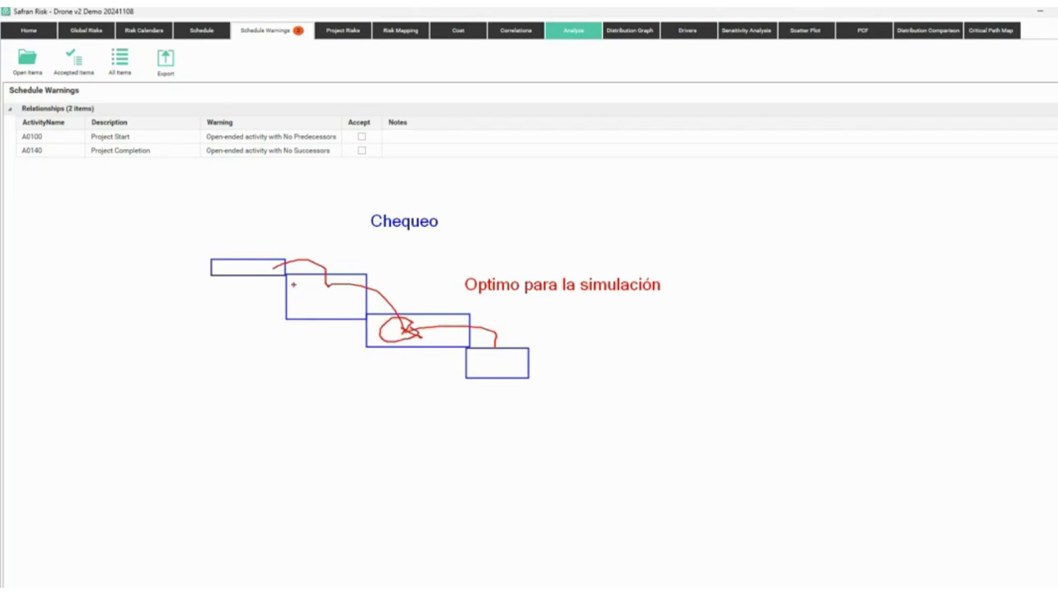
{"action": "left_click_drag", "start_coordinate": [295, 285], "coordinate": [293, 321]}
{"action": "mouse_move", "coordinate": [252, 264]}
{"action": "left_mouse_down"}
{"action": "mouse_move", "coordinate": [231, 258]}
{"action": "mouse_move", "coordinate": [329, 277]}
{"action": "mouse_move", "coordinate": [345, 301]}
{"action": "left_mouse_up"}
{"action": "left_click_drag", "start_coordinate": [357, 325], "coordinate": [411, 334]}
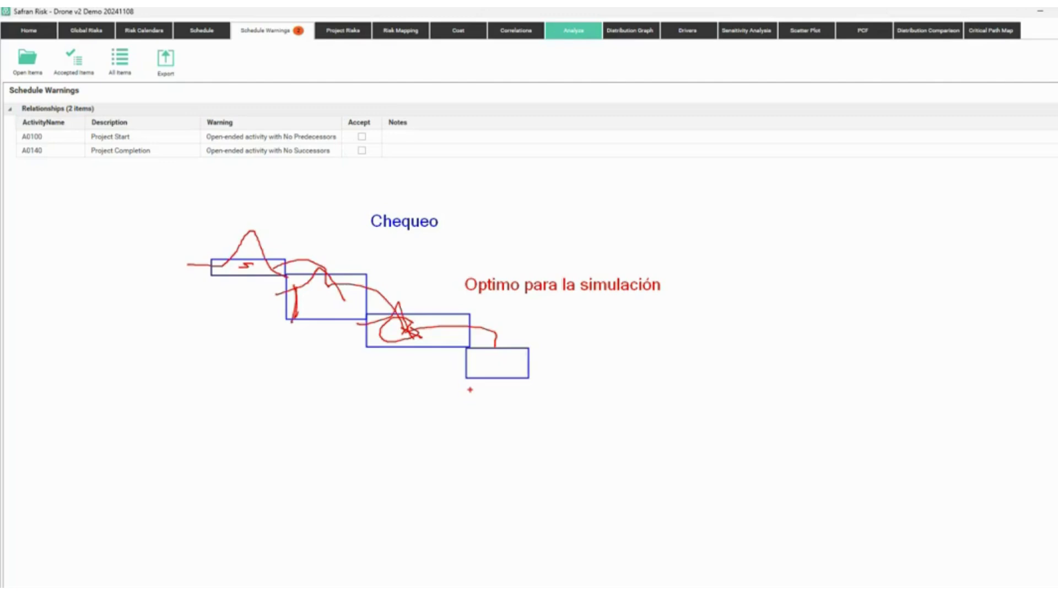
{"action": "key", "text": "Escape"}
Step: Examine the warning check options for constraints, lags and relationships, the two relationship warnings, and the available export formats
{"action": "left_click", "coordinate": [1053, 61]}
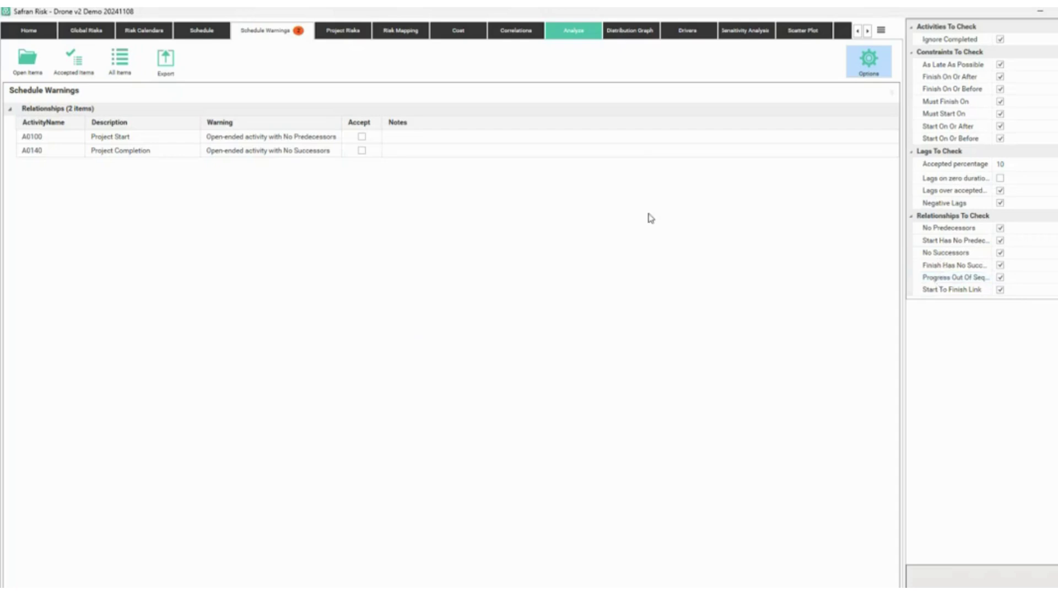
{"action": "left_click", "coordinate": [862, 69]}
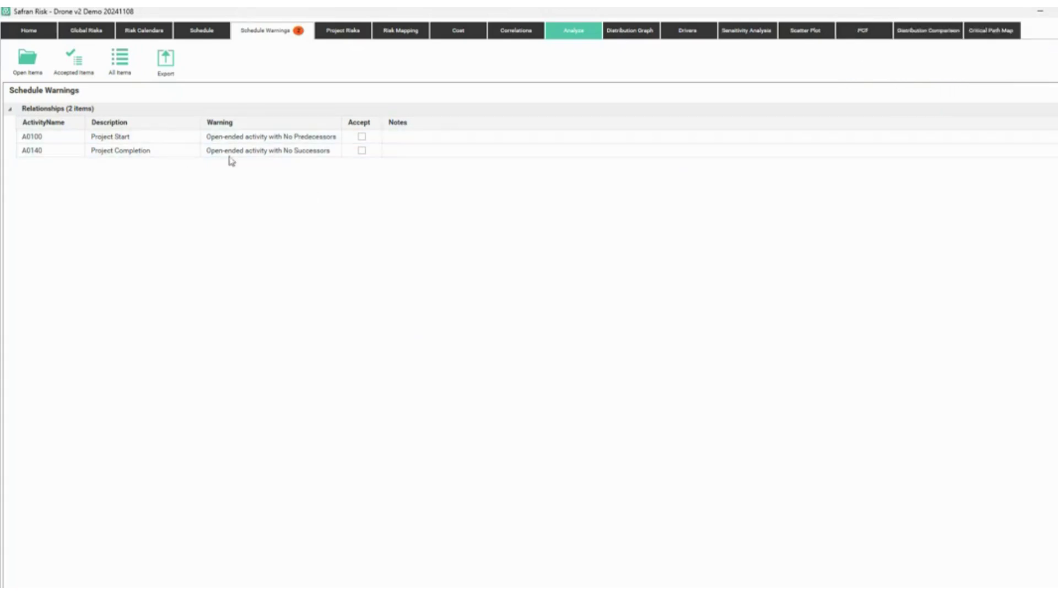
{"action": "left_click", "coordinate": [362, 136]}
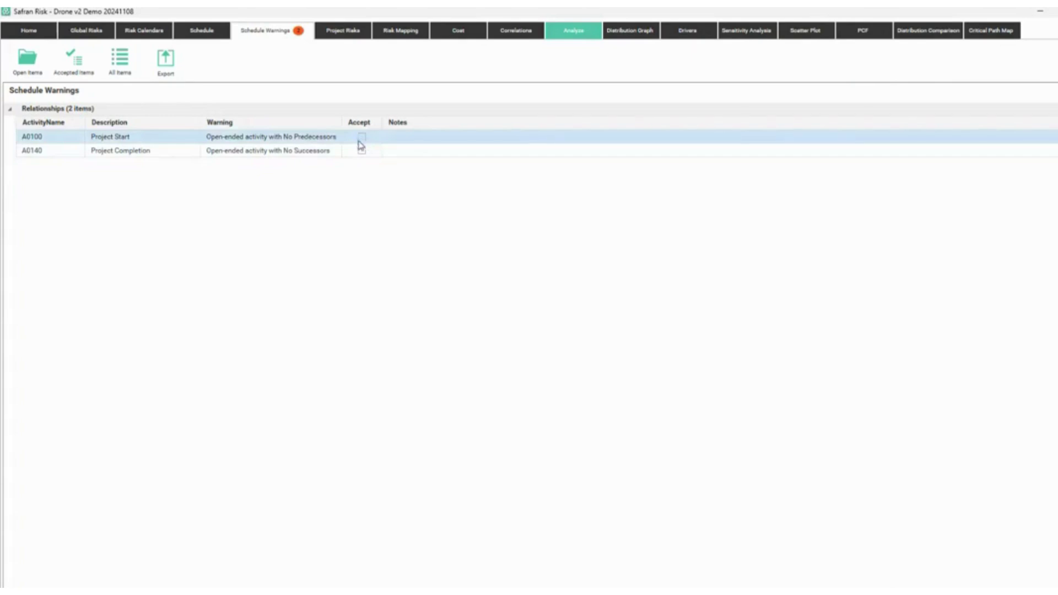
{"action": "left_click", "coordinate": [362, 152]}
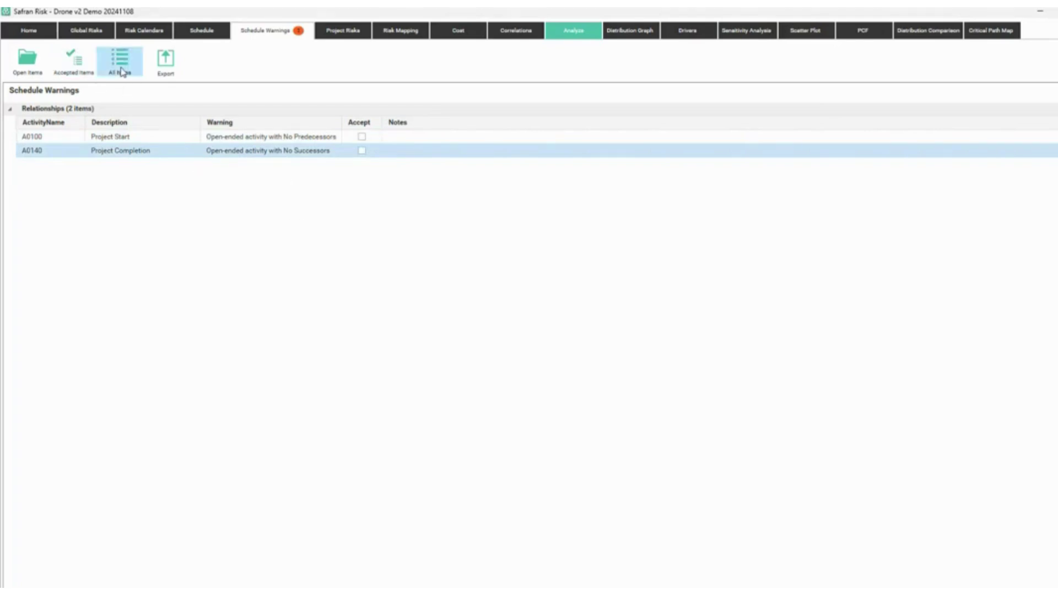
{"action": "left_click", "coordinate": [167, 71]}
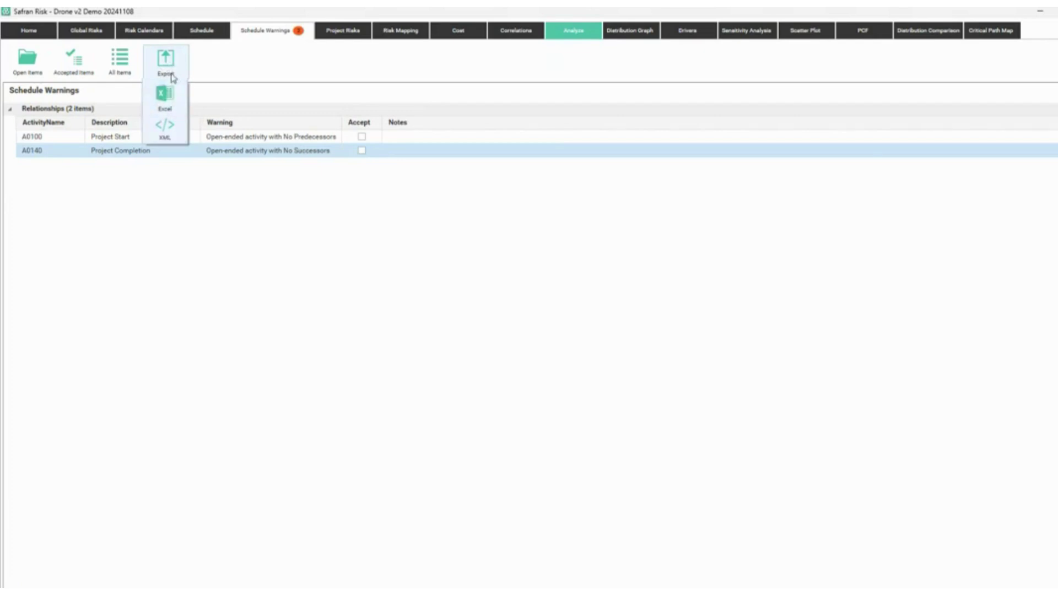
{"action": "left_click", "coordinate": [295, 239]}
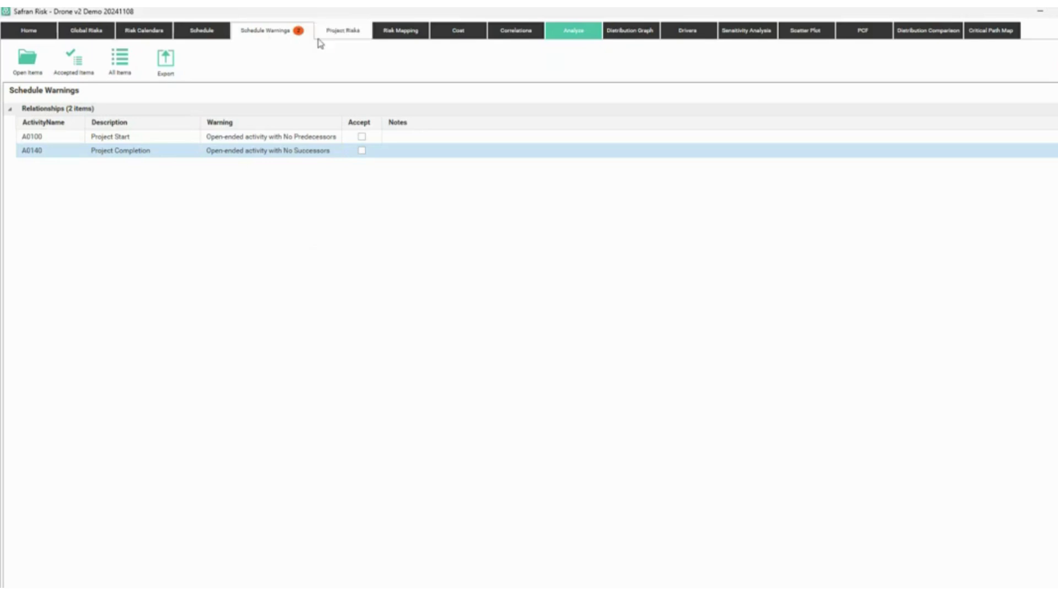
Step: Add the project risk "R001 Problemas eléctricos" with the description "Problemas por inestabilidad de fuente" and a probability of 30%
{"action": "left_click", "coordinate": [348, 32]}
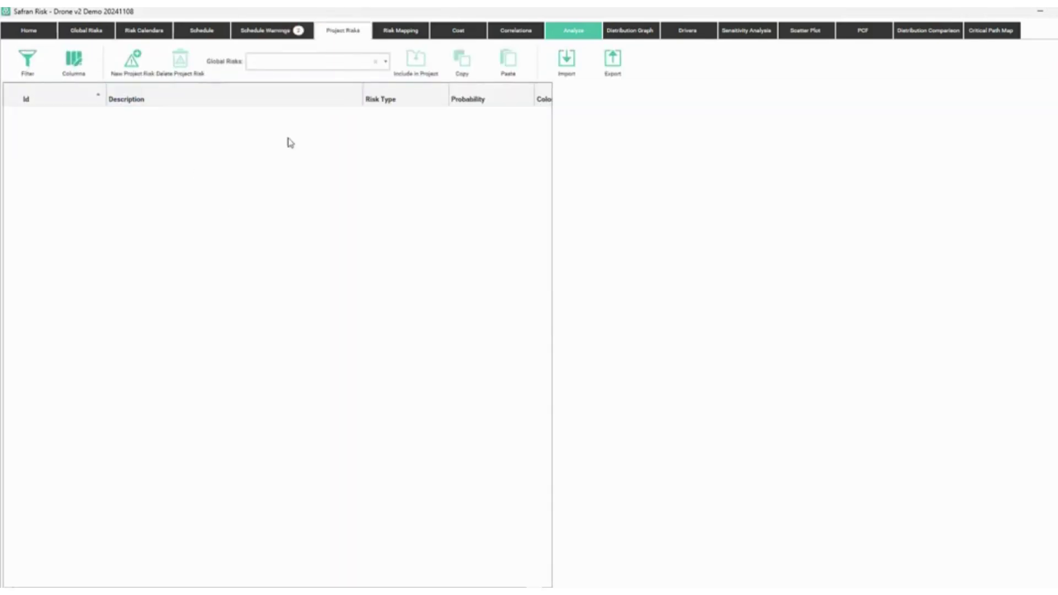
{"action": "left_click", "coordinate": [132, 64]}
{"action": "left_click", "coordinate": [75, 114]}
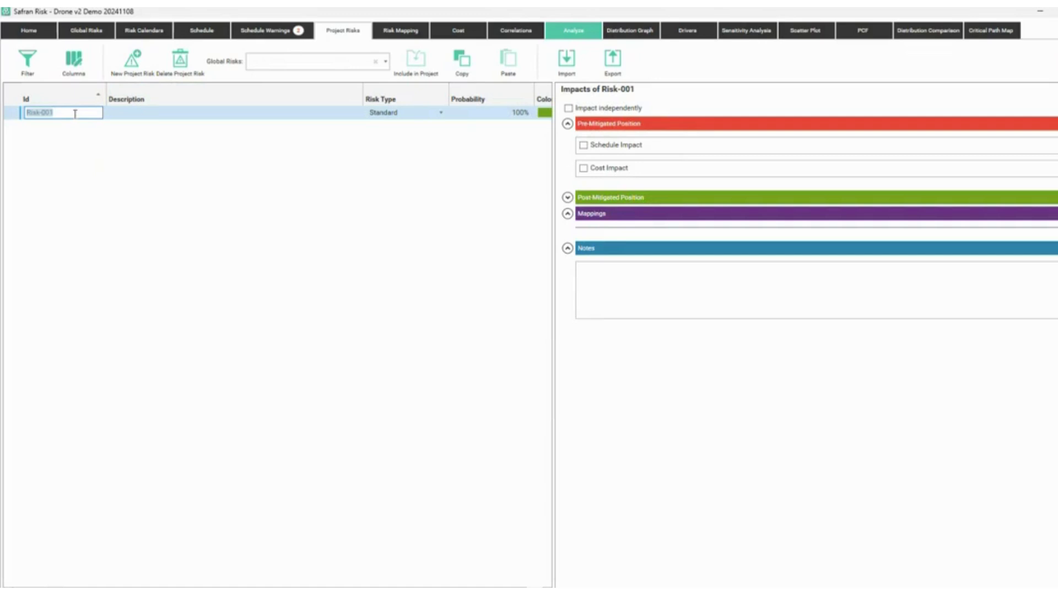
{"action": "type", "text": "R001 Problem"}
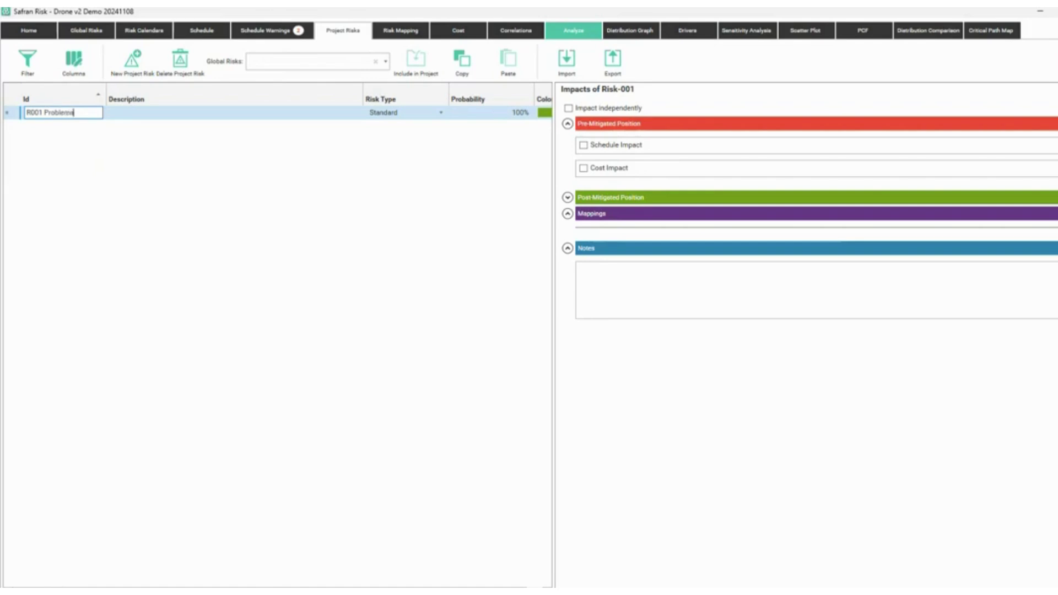
{"action": "type", "text": "as eléctricos"}
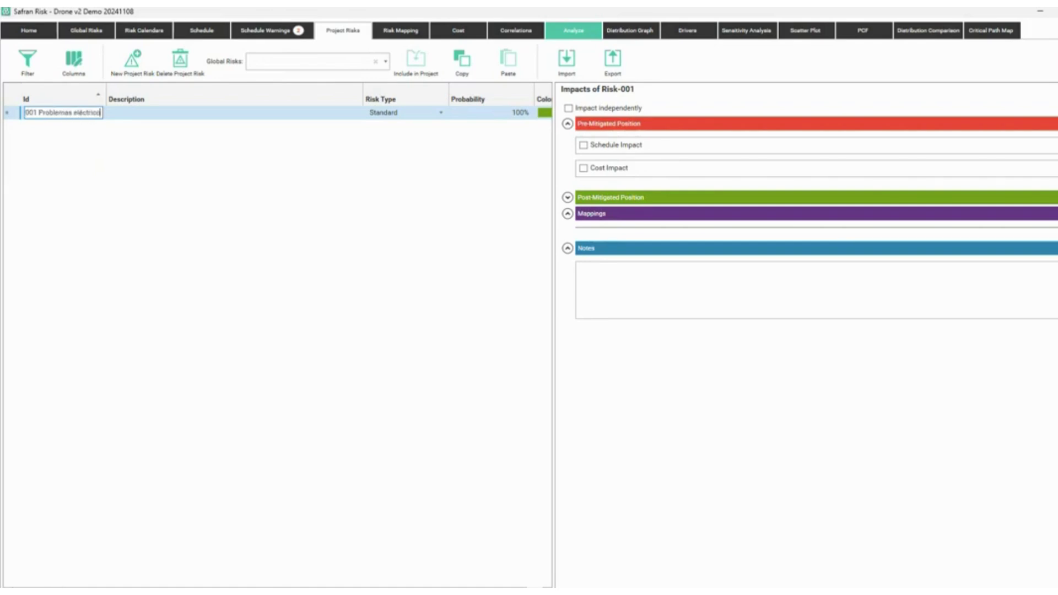
{"action": "left_click", "coordinate": [150, 113]}
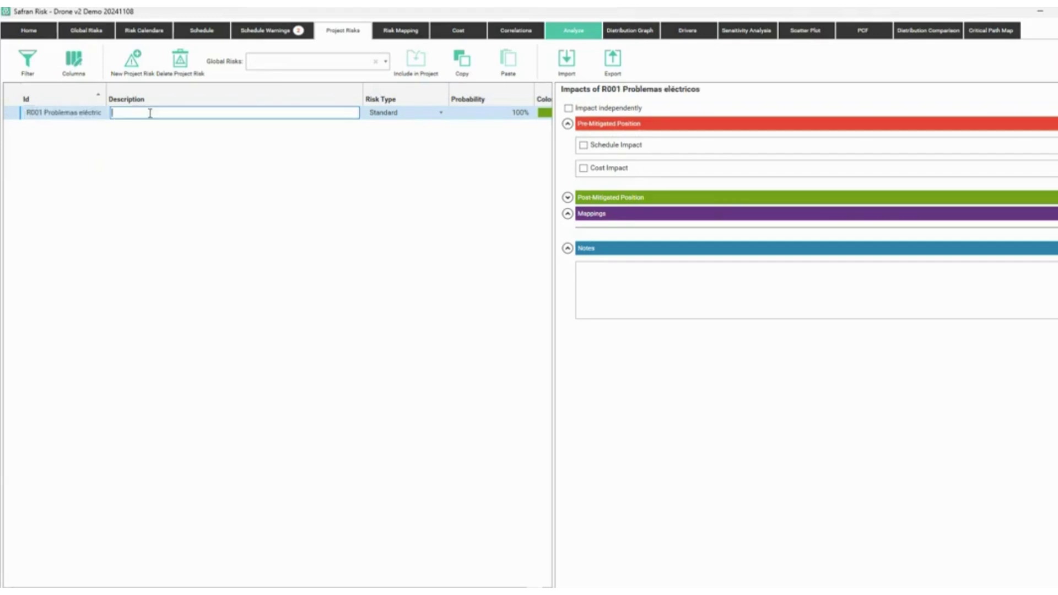
{"action": "type", "text": "rroblemas por inestabilidad de t"}
{"action": "type", "text": "uente"}
{"action": "key", "text": "Return"}
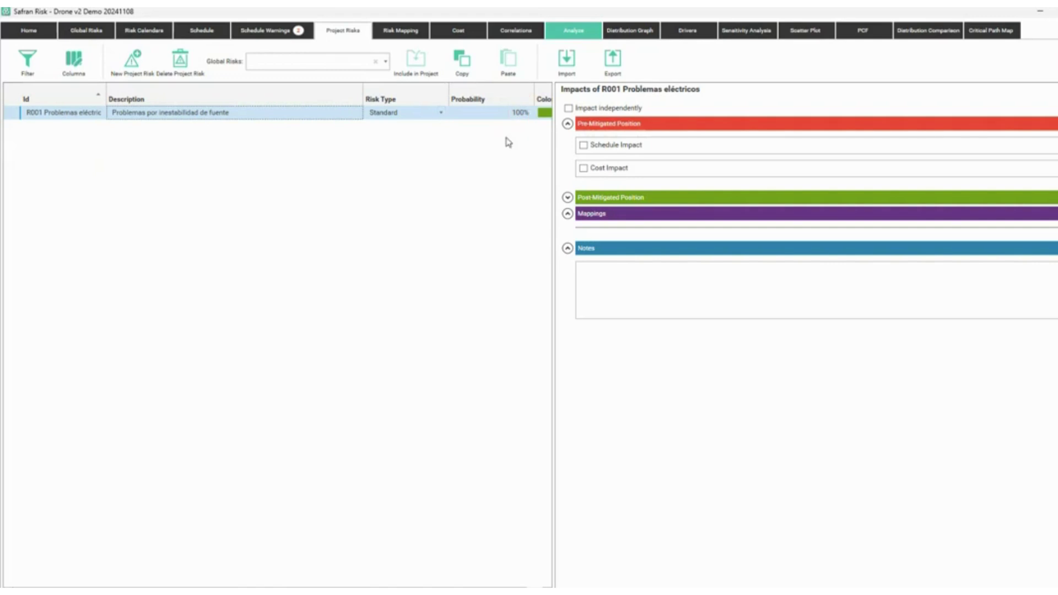
{"action": "left_click", "coordinate": [511, 113]}
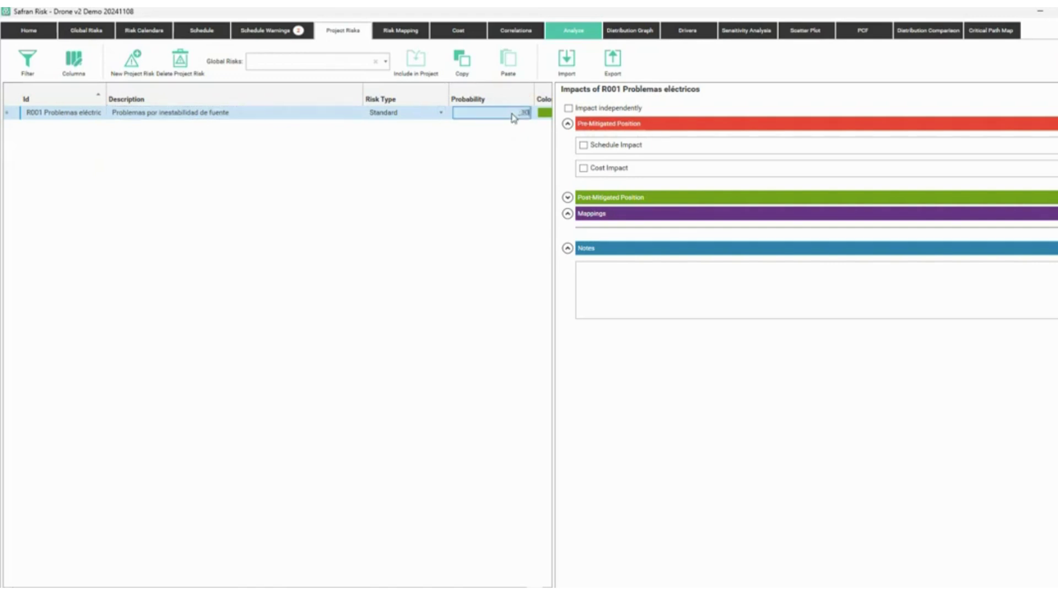
{"action": "key", "text": "Return"}
{"action": "mouse_move", "coordinate": [199, 269]}
{"action": "left_mouse_down"}
{"action": "mouse_move", "coordinate": [231, 223]}
{"action": "mouse_move", "coordinate": [276, 265]}
{"action": "mouse_move", "coordinate": [262, 267]}
{"action": "mouse_move", "coordinate": [289, 255]}
{"action": "mouse_move", "coordinate": [323, 264]}
{"action": "left_mouse_up"}
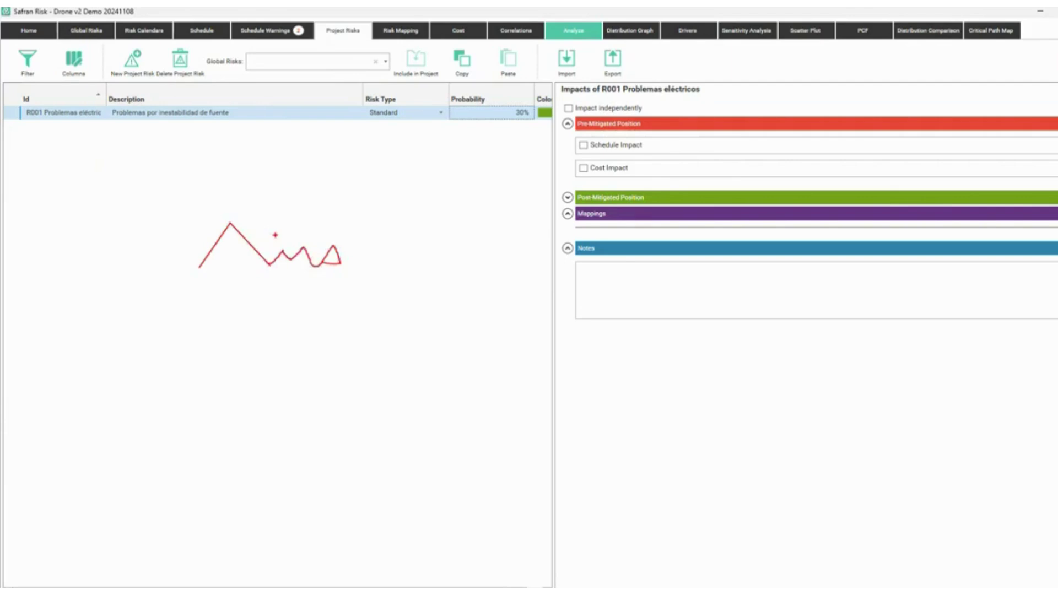
{"action": "left_click_drag", "start_coordinate": [340, 219], "coordinate": [320, 243]}
{"action": "key", "text": "Escape"}
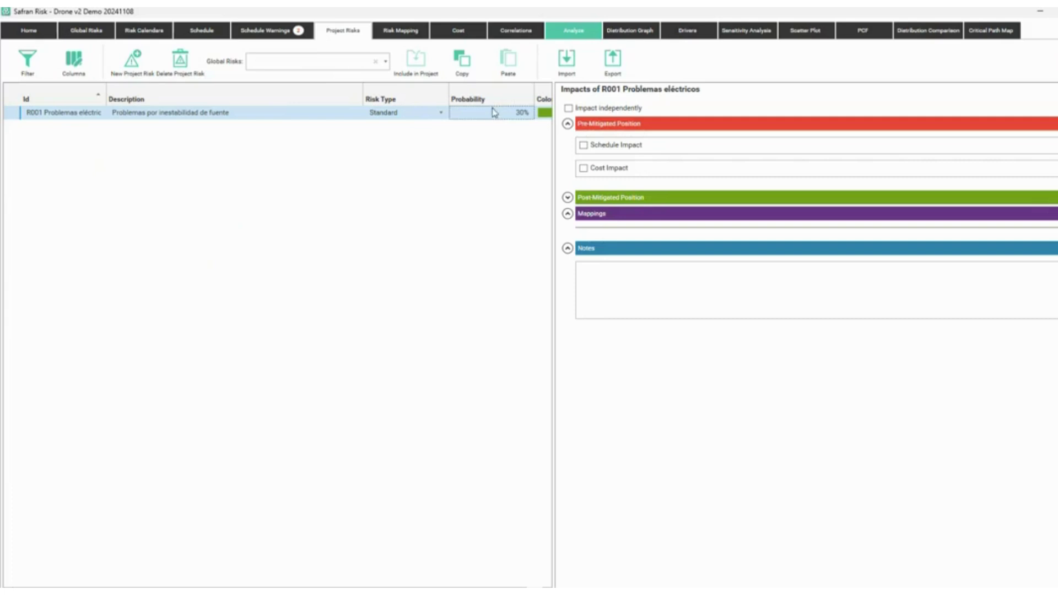
Step: Enable the pre-mitigated schedule impact of R001 Problemas eléctricos, try Normal and BetaPert distributions, and settle on Trigen
{"action": "left_click", "coordinate": [584, 145]}
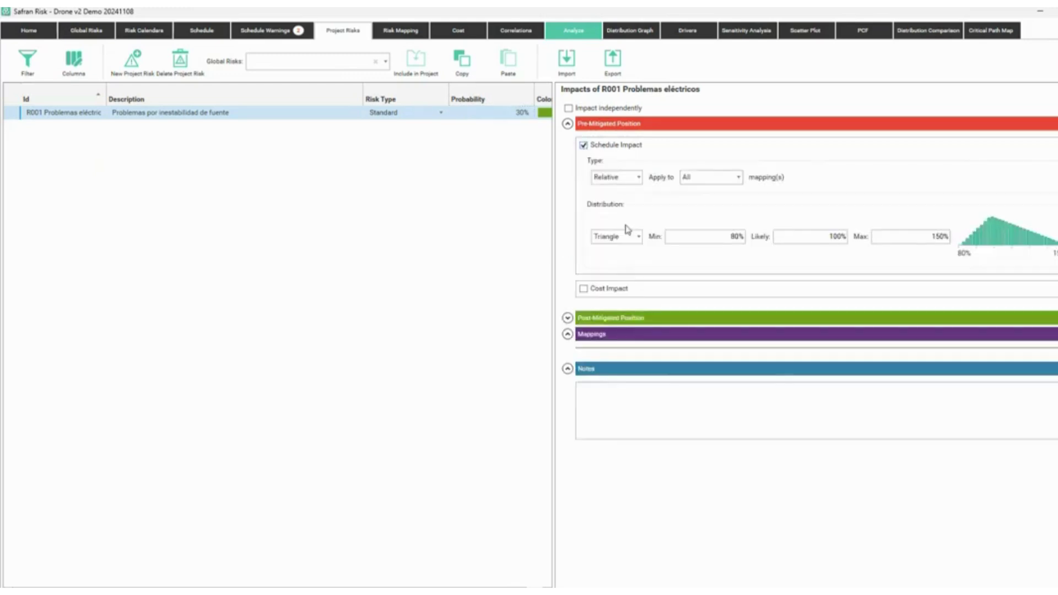
{"action": "left_click", "coordinate": [640, 240]}
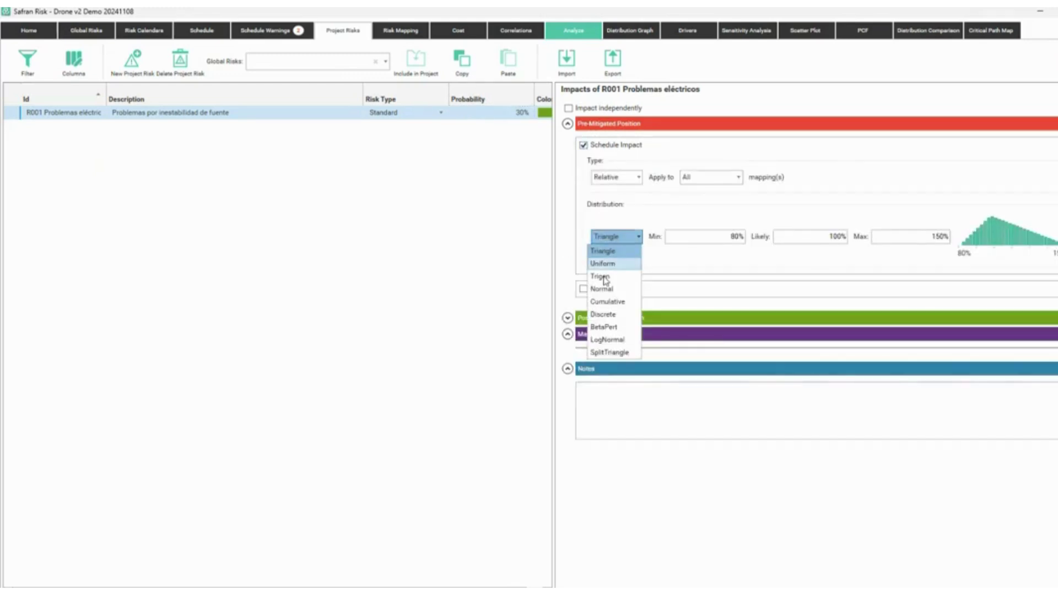
{"action": "left_click", "coordinate": [601, 289]}
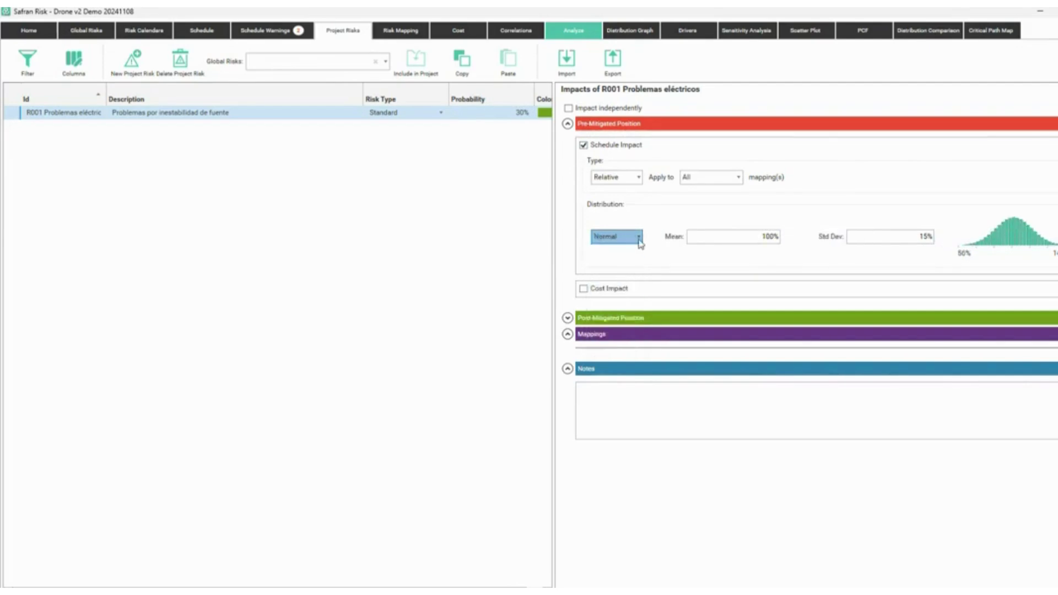
{"action": "left_click", "coordinate": [637, 239]}
{"action": "left_click", "coordinate": [610, 328]}
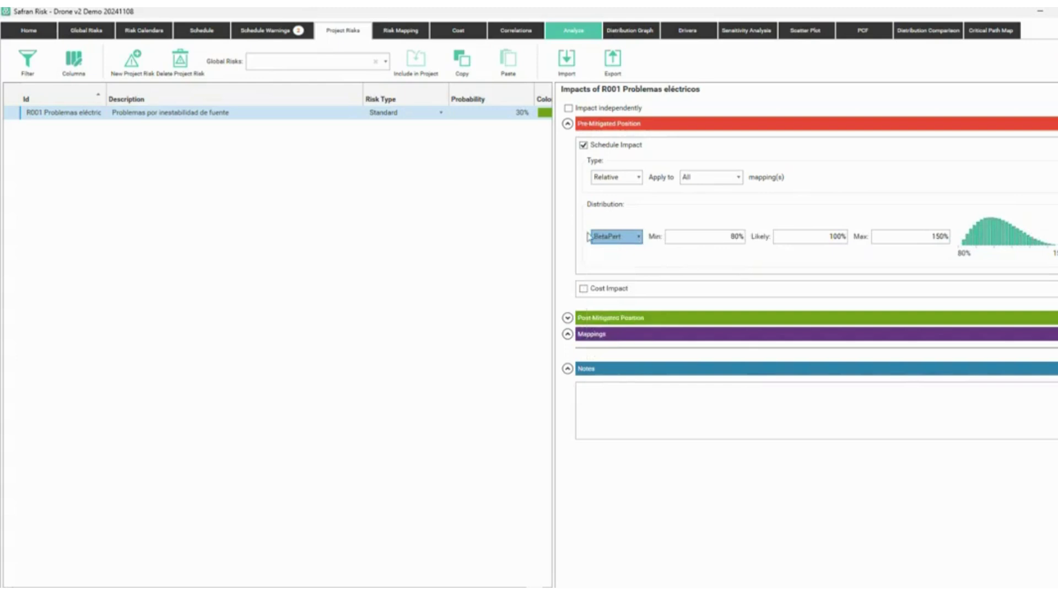
{"action": "left_click", "coordinate": [605, 238]}
{"action": "left_click", "coordinate": [605, 276]}
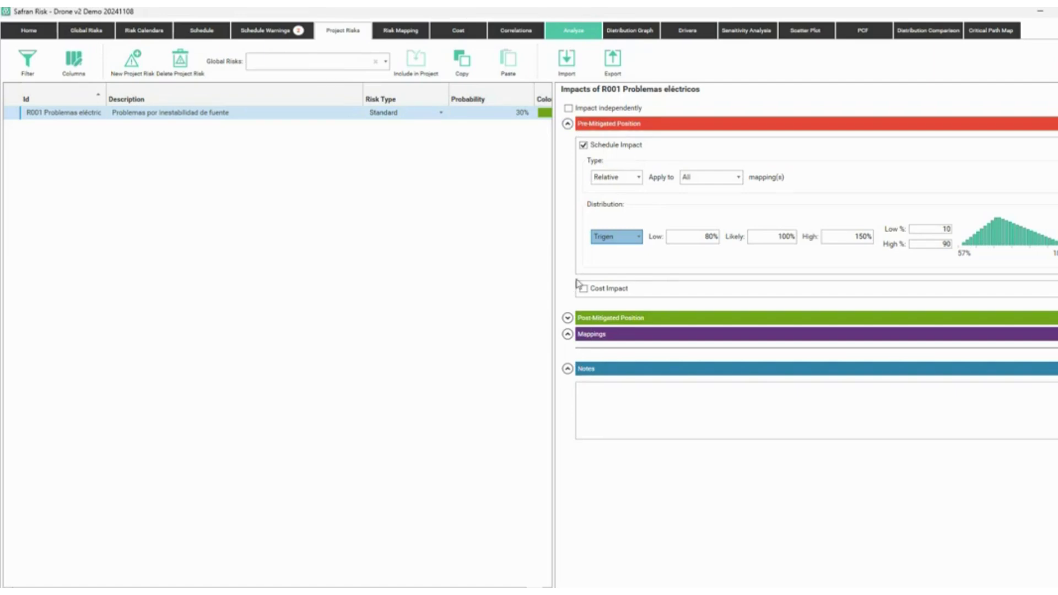
Step: Enable R001's post-mitigated schedule impact and set its Trigen distribution to 105% likely and 120% high
{"action": "left_click", "coordinate": [568, 318]}
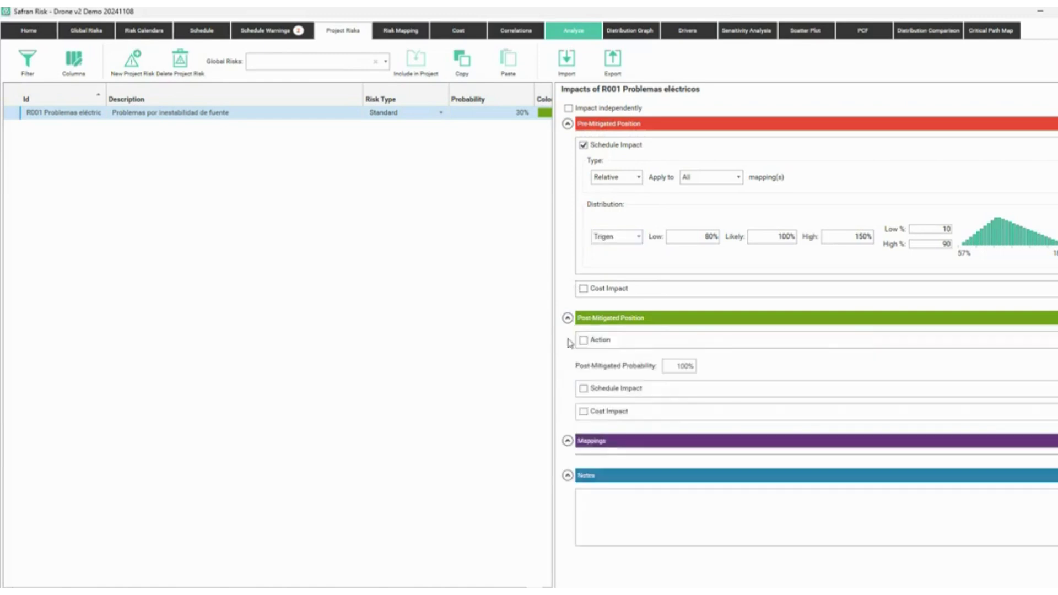
{"action": "left_click", "coordinate": [616, 390]}
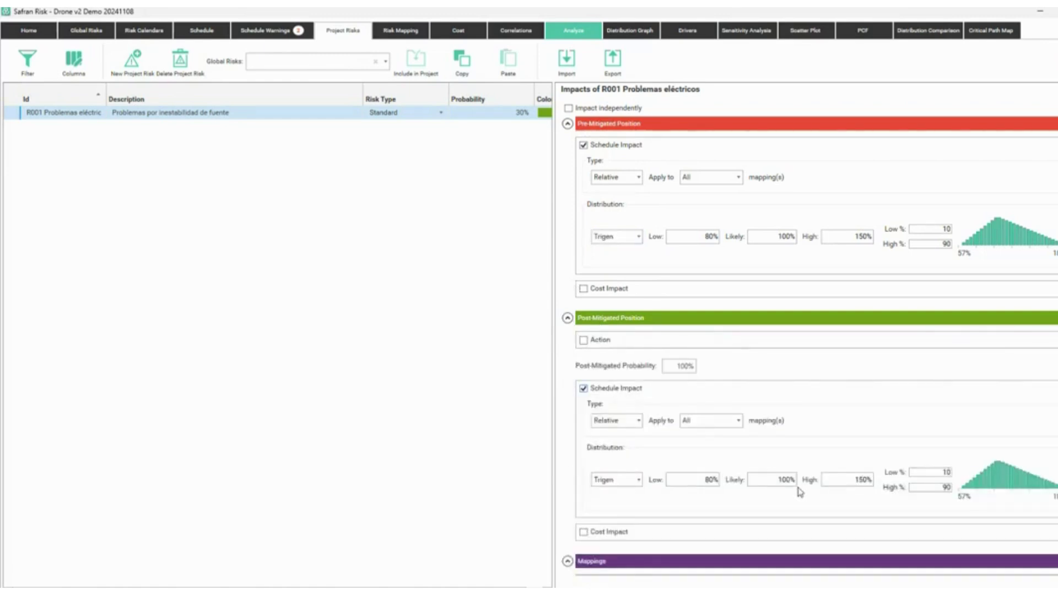
{"action": "double_click", "coordinate": [850, 479]}
{"action": "type", "text": "120"}
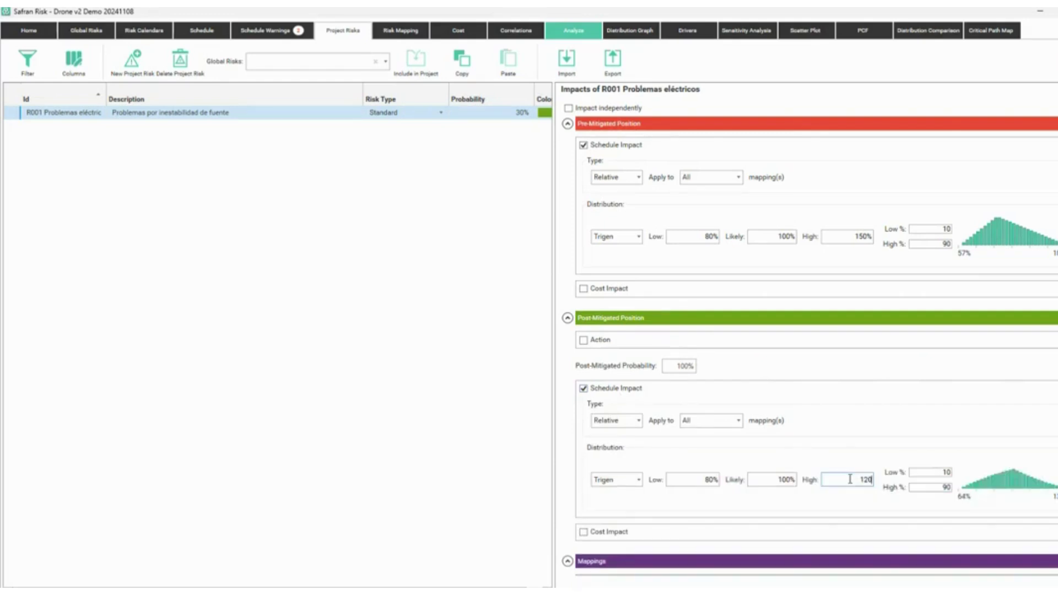
{"action": "double_click", "coordinate": [790, 483]}
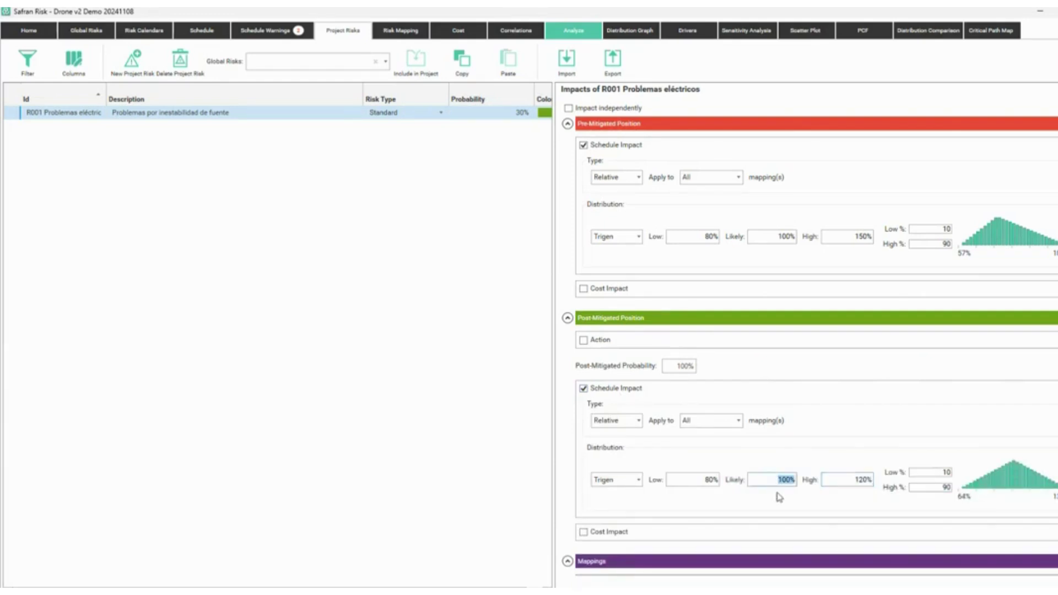
{"action": "type", "text": "105"}
{"action": "key", "text": "Tab"}
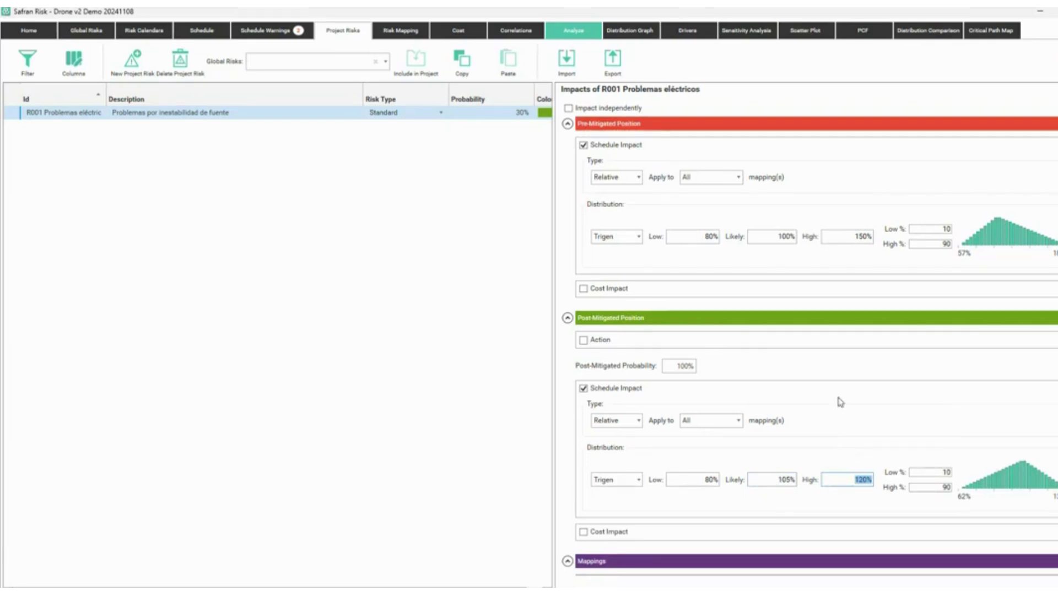
Step: Check the import source offered for project risks, and examine the global risks with their Estimate Uncertainty, Standard and Calendar types
{"action": "left_click", "coordinate": [572, 65]}
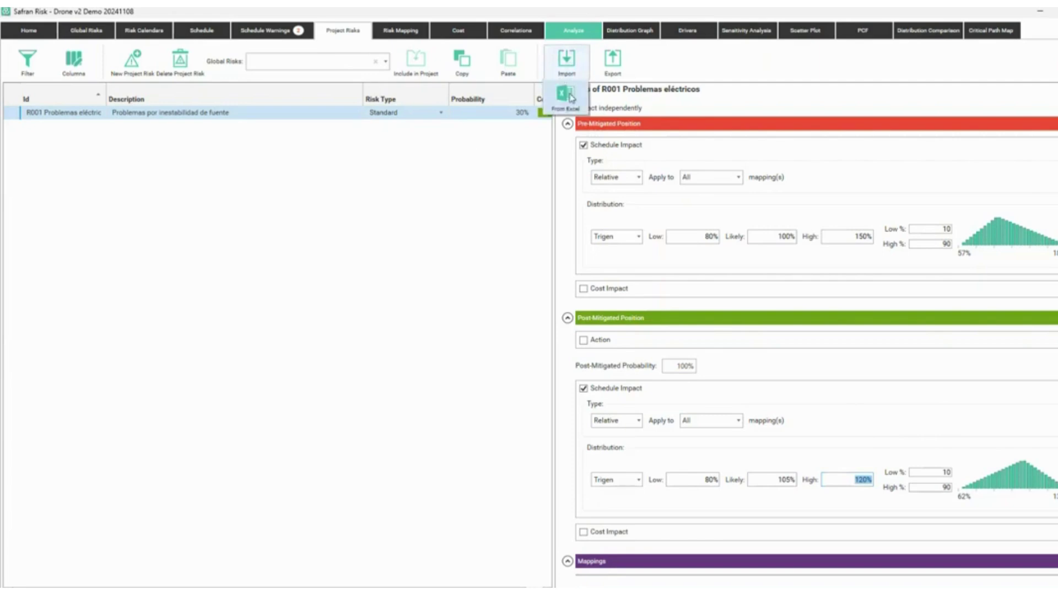
{"action": "left_click", "coordinate": [367, 219]}
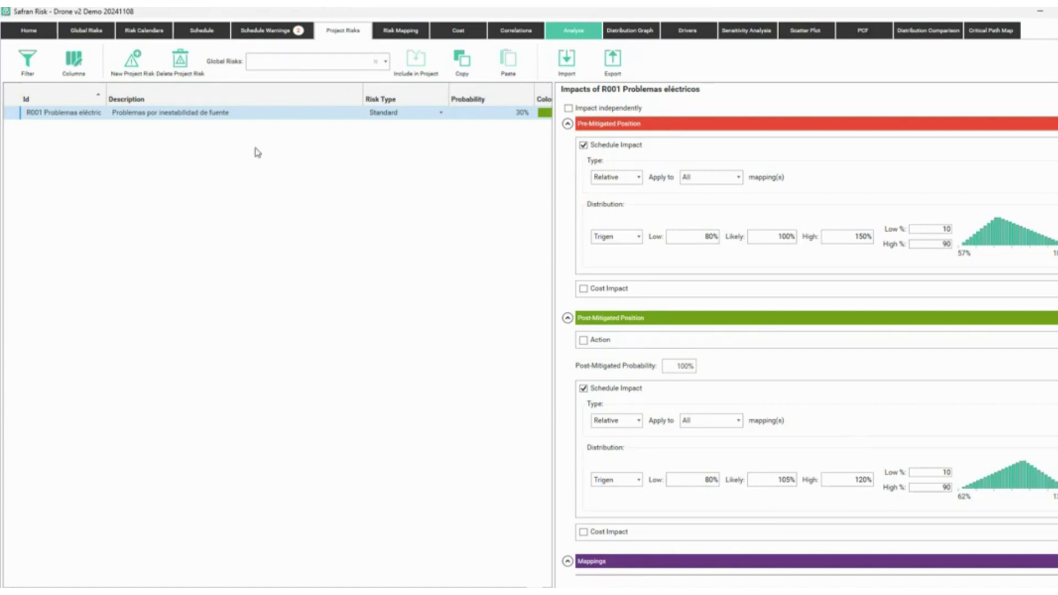
{"action": "left_click", "coordinate": [102, 35]}
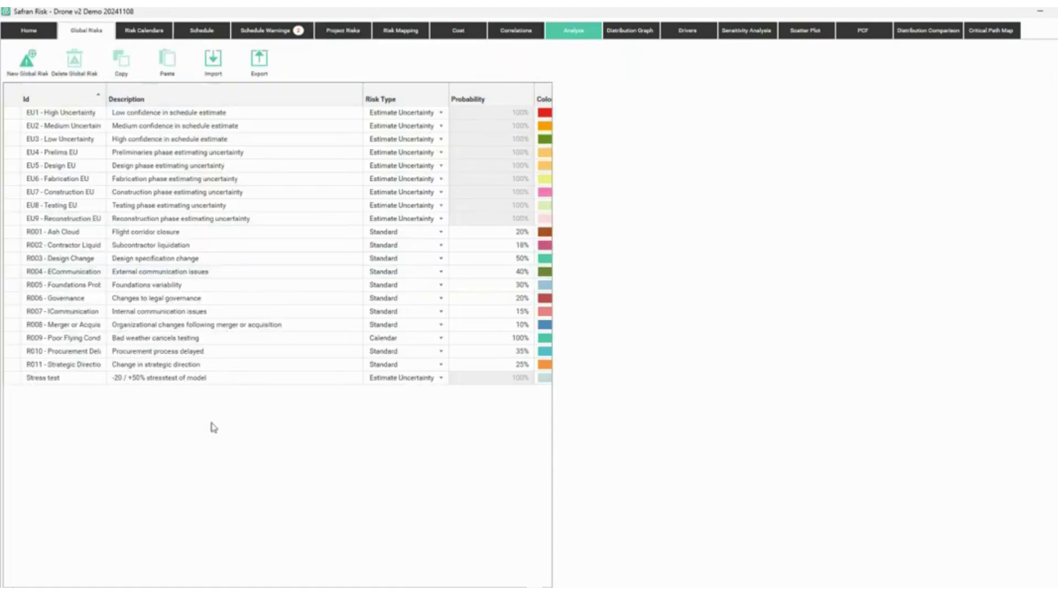
{"action": "mouse_move", "coordinate": [194, 431]}
{"action": "left_mouse_down"}
{"action": "mouse_move", "coordinate": [264, 323]}
{"action": "mouse_move", "coordinate": [247, 325]}
{"action": "left_mouse_up"}
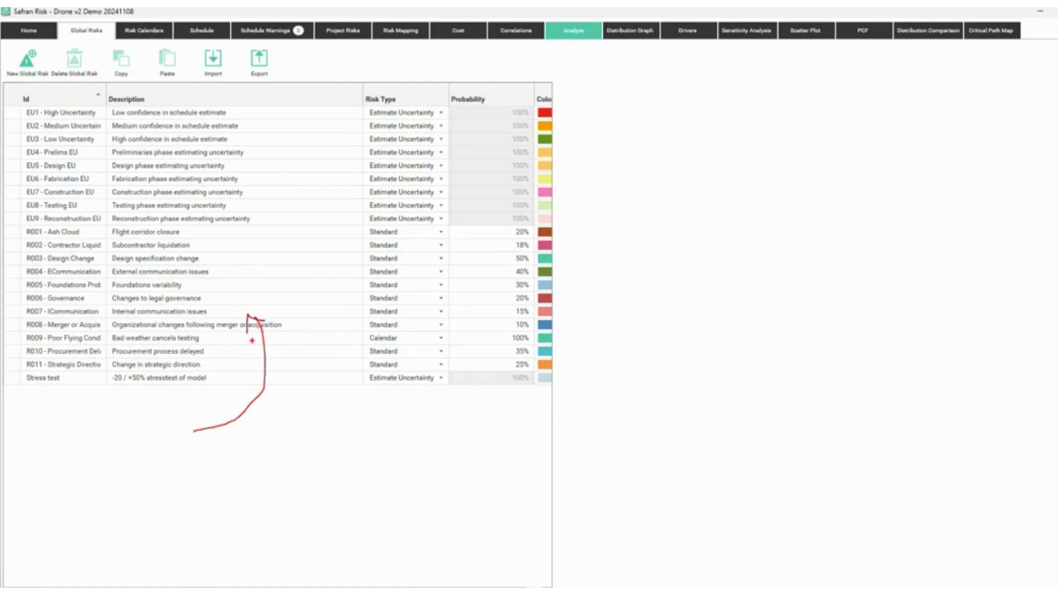
{"action": "key", "text": "Escape"}
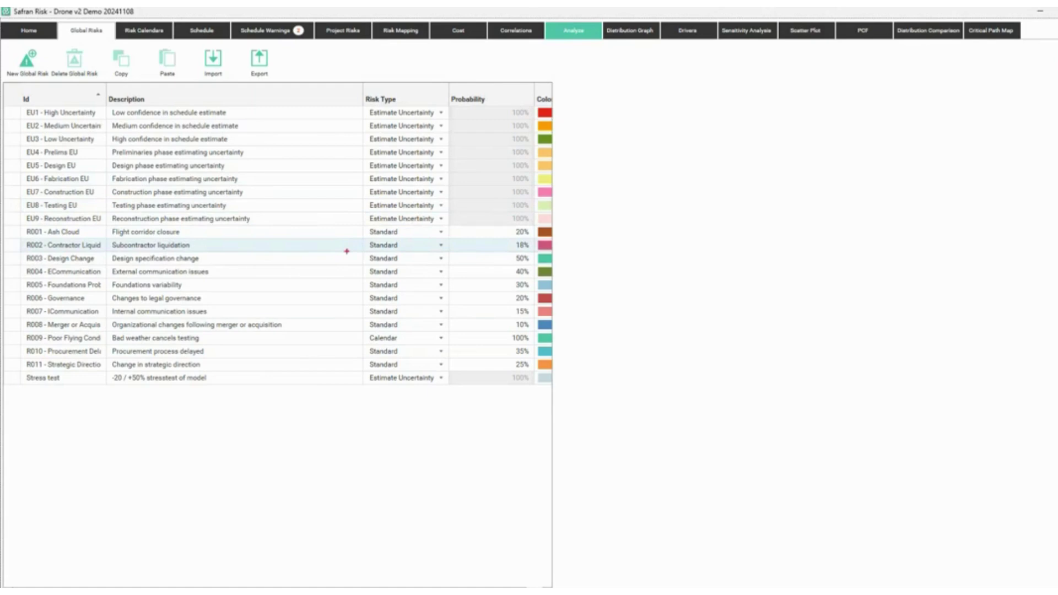
{"action": "left_click_drag", "start_coordinate": [353, 236], "coordinate": [451, 370]}
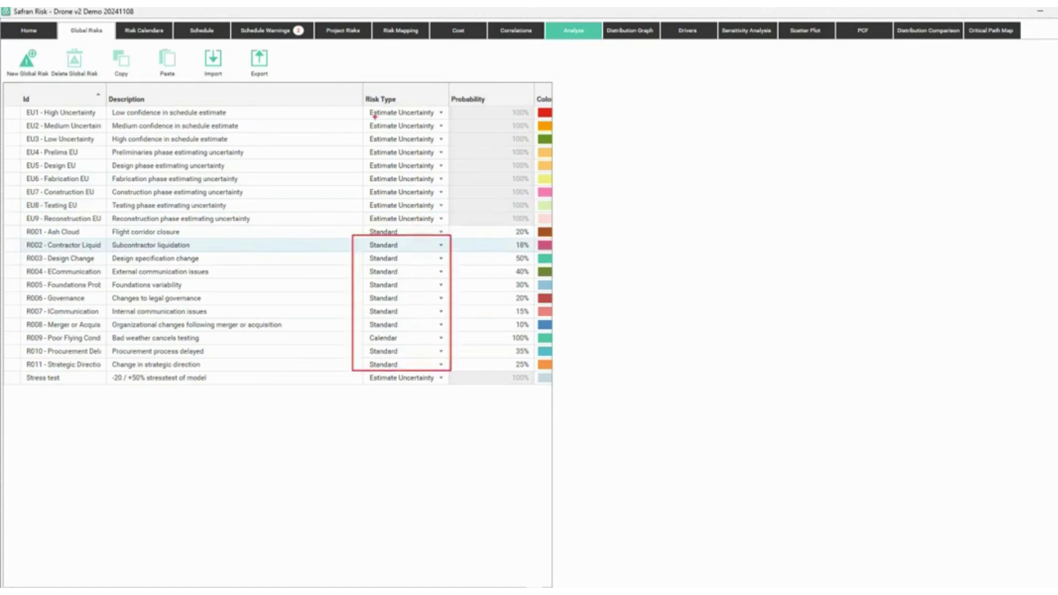
{"action": "mouse_move", "coordinate": [359, 106]}
{"action": "left_mouse_down"}
{"action": "mouse_move", "coordinate": [383, 154]}
{"action": "mouse_move", "coordinate": [465, 236]}
{"action": "mouse_move", "coordinate": [459, 230]}
{"action": "left_mouse_up"}
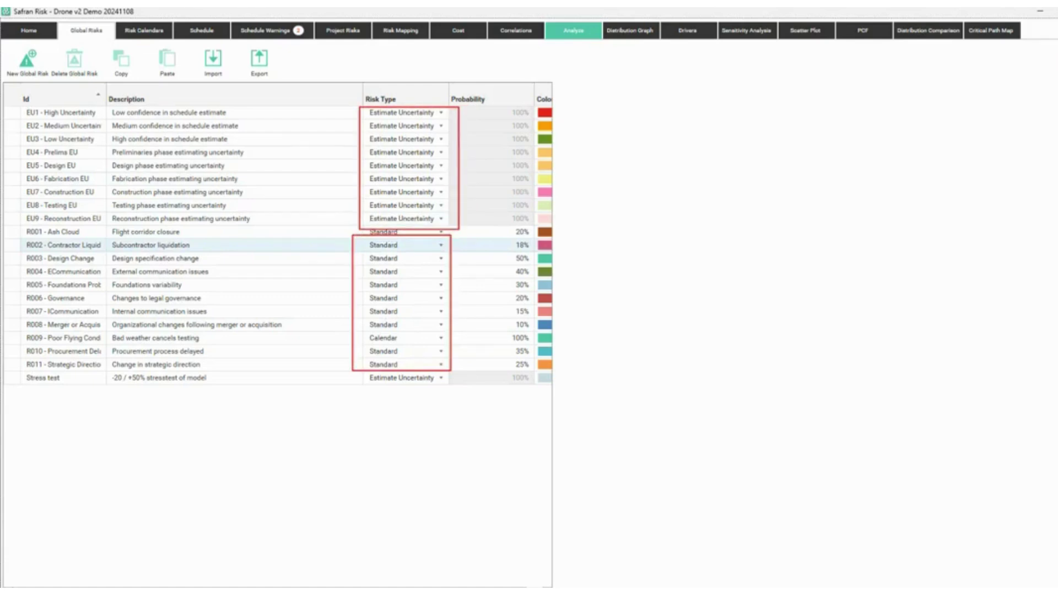
{"action": "left_click_drag", "start_coordinate": [363, 324], "coordinate": [457, 354]}
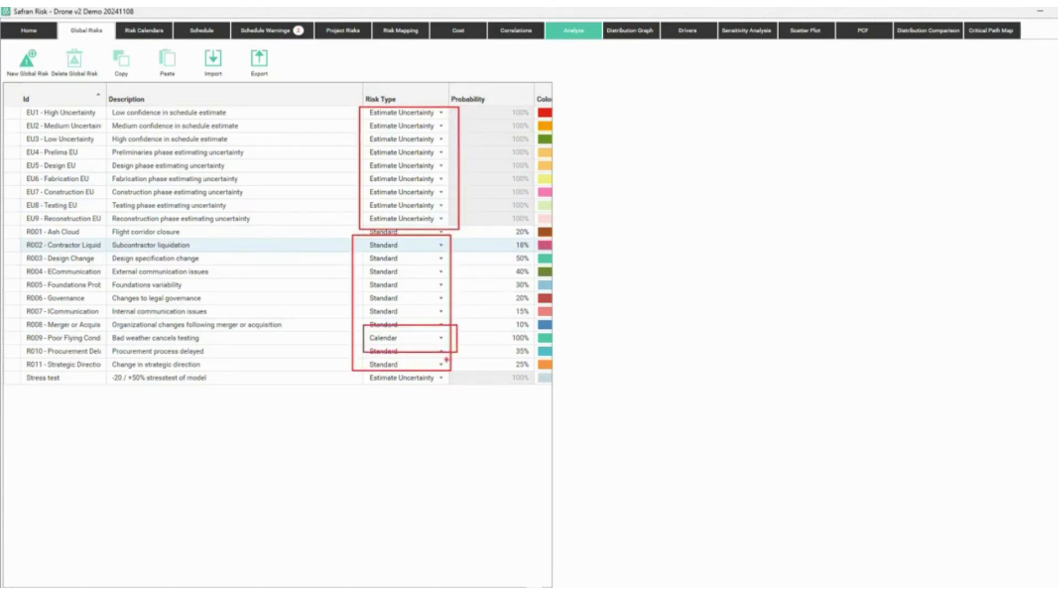
{"action": "key", "text": "Escape"}
{"action": "left_click", "coordinate": [369, 157]}
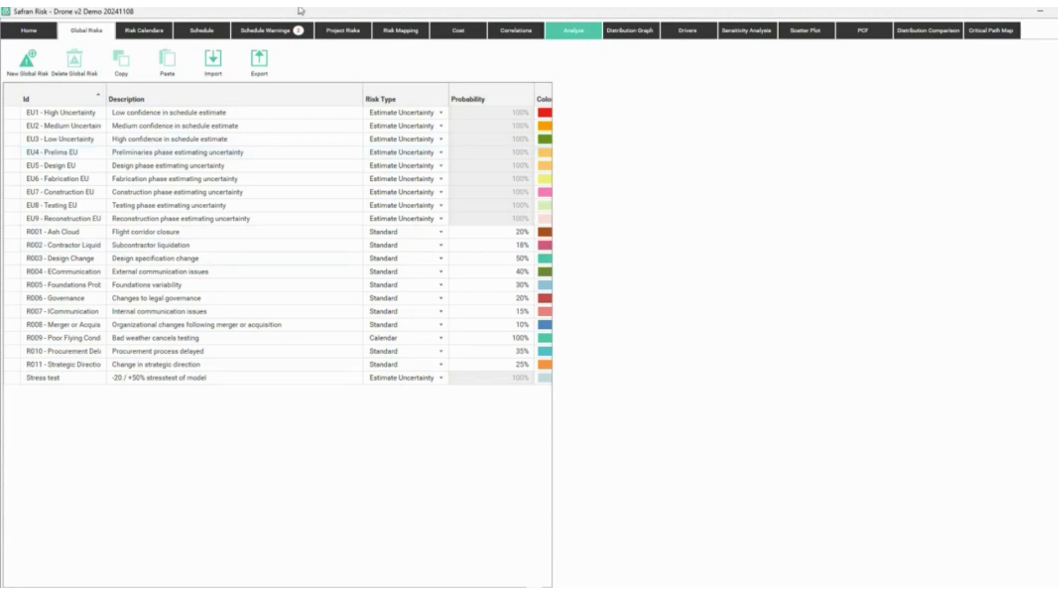
Step: Include the global risks EU1 - High Uncertainty, EU2 - Medium Uncertainty and EU3 - Low Uncertainty in the project risks
{"action": "left_click", "coordinate": [346, 30]}
{"action": "left_click", "coordinate": [384, 65]}
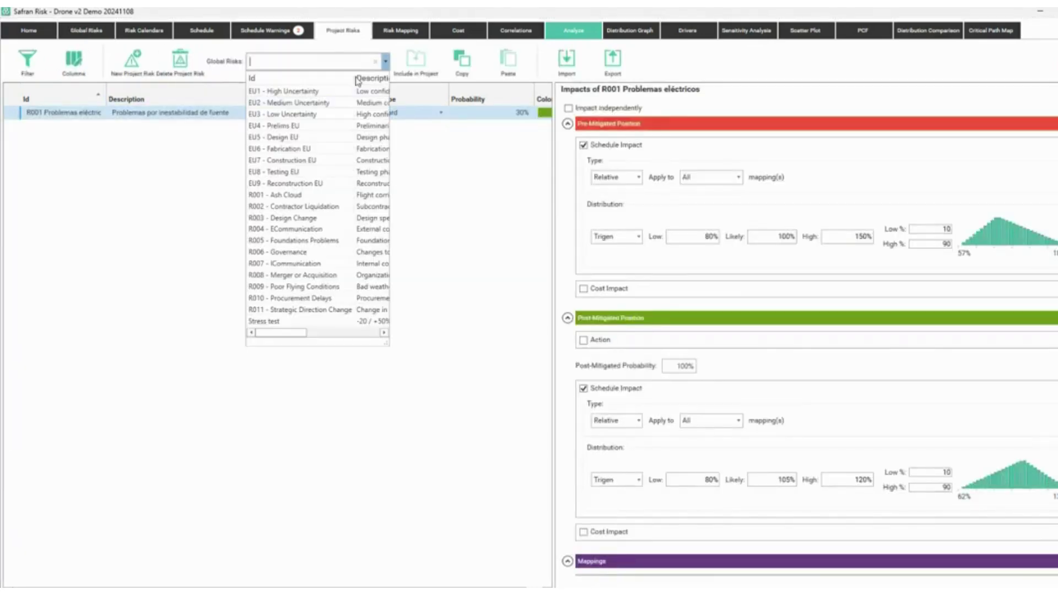
{"action": "left_click", "coordinate": [307, 94]}
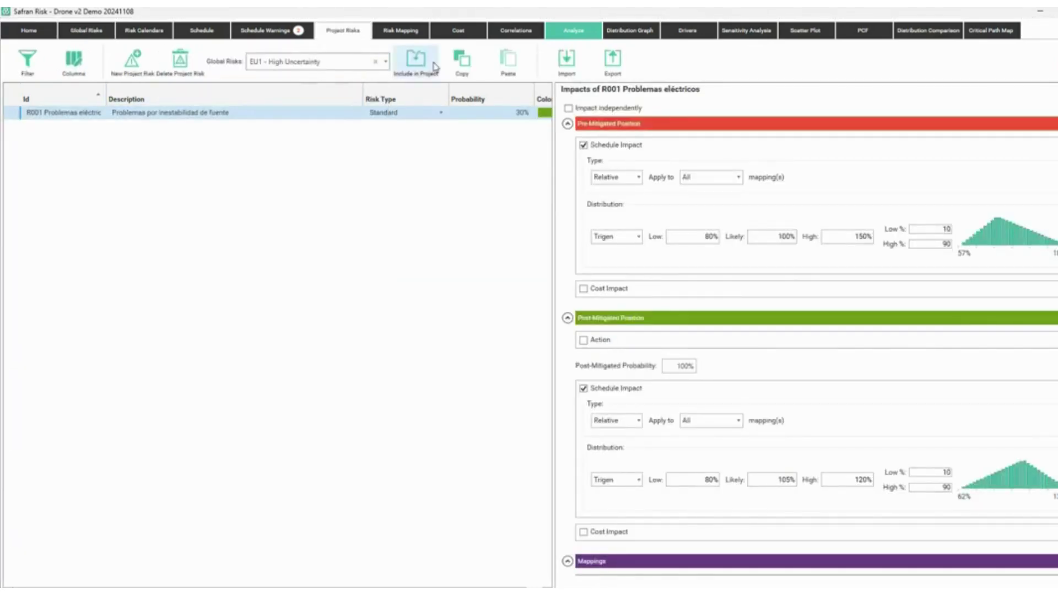
{"action": "left_click", "coordinate": [415, 58]}
{"action": "left_click", "coordinate": [385, 62]}
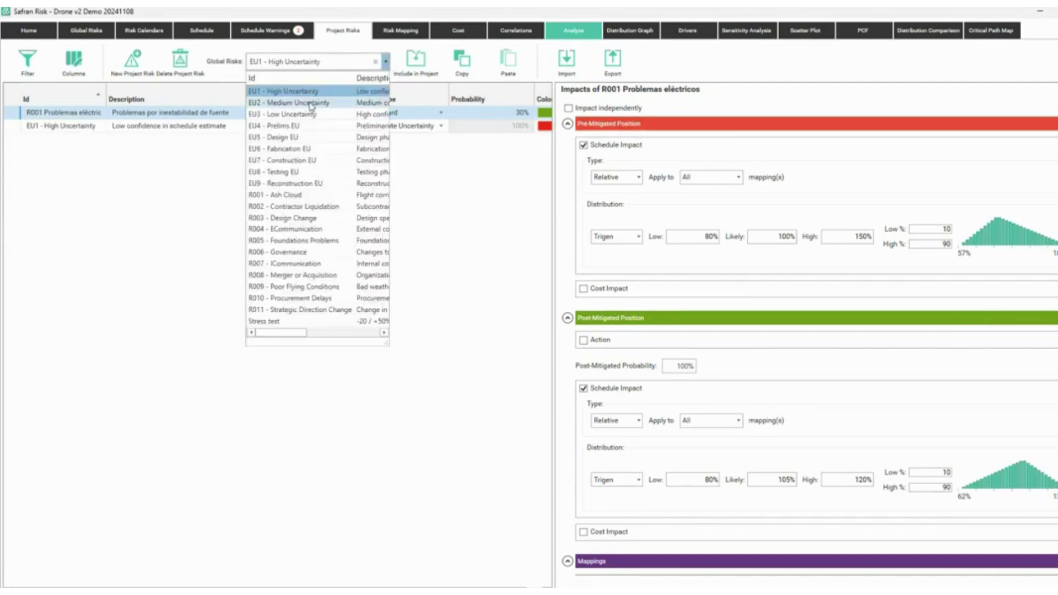
{"action": "left_click", "coordinate": [312, 103]}
{"action": "left_click", "coordinate": [417, 67]}
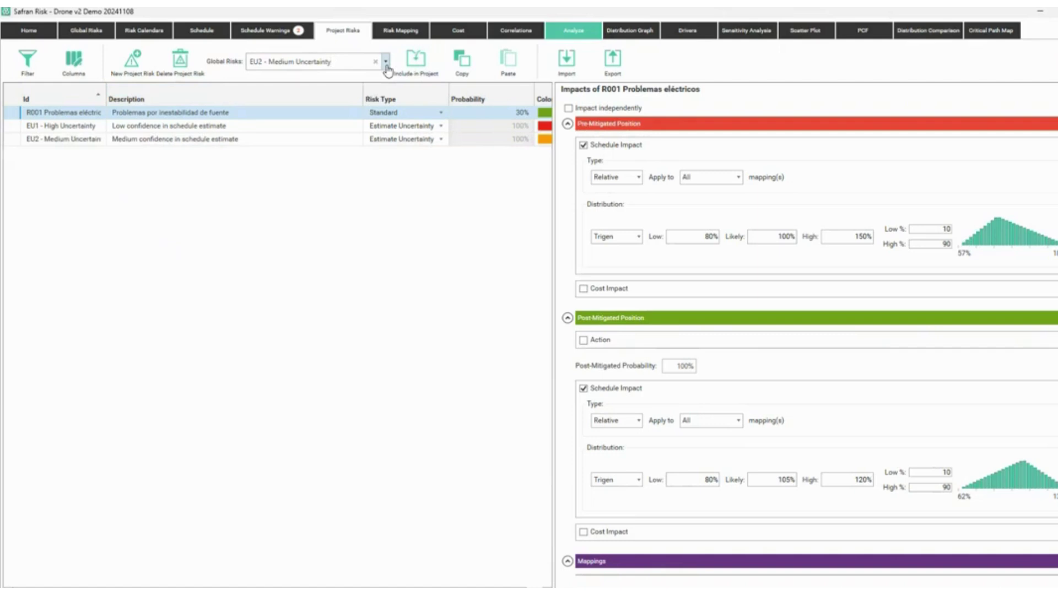
{"action": "left_click", "coordinate": [385, 62]}
{"action": "left_click", "coordinate": [276, 113]}
{"action": "left_click", "coordinate": [413, 61]}
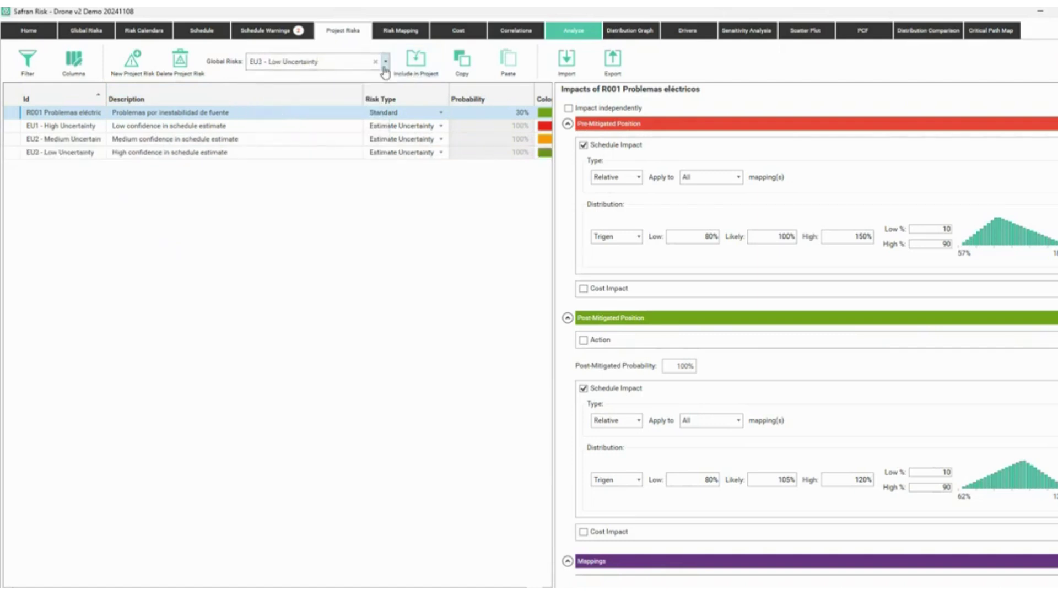
Step: Include the global risks R010 - Procurement Delays, R011 - Strategic Direction Change and R002 - Contractor Liquidation in the project
{"action": "left_click", "coordinate": [385, 62]}
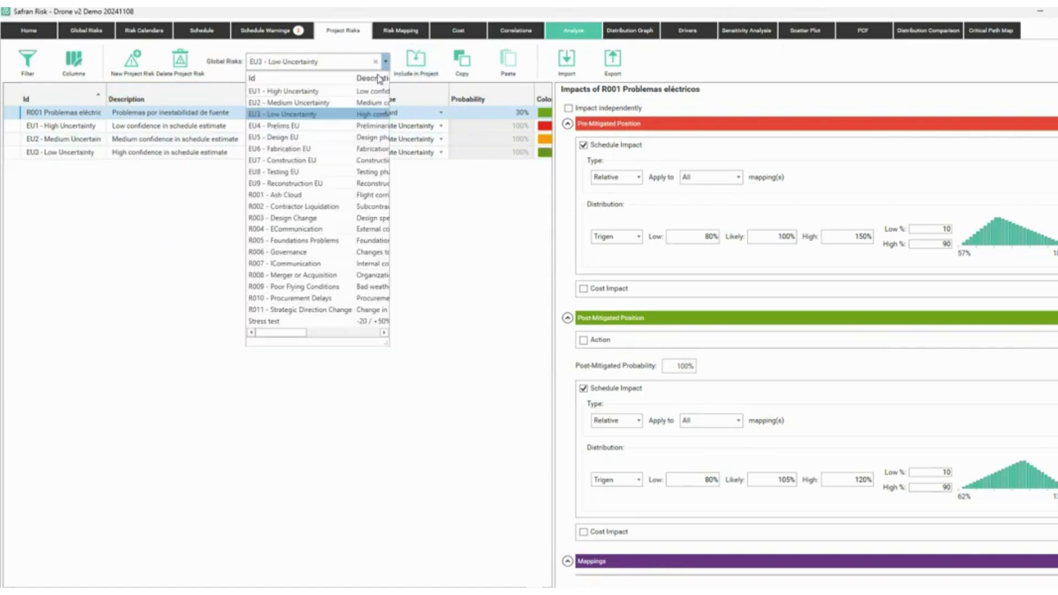
{"action": "left_click", "coordinate": [307, 298]}
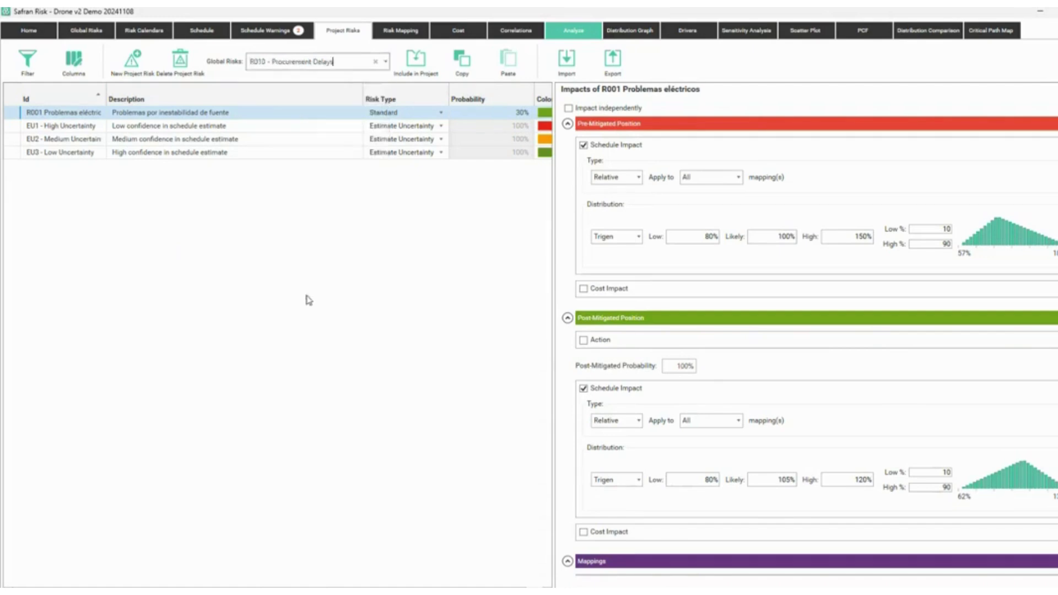
{"action": "left_click", "coordinate": [414, 59]}
{"action": "left_click", "coordinate": [385, 62]}
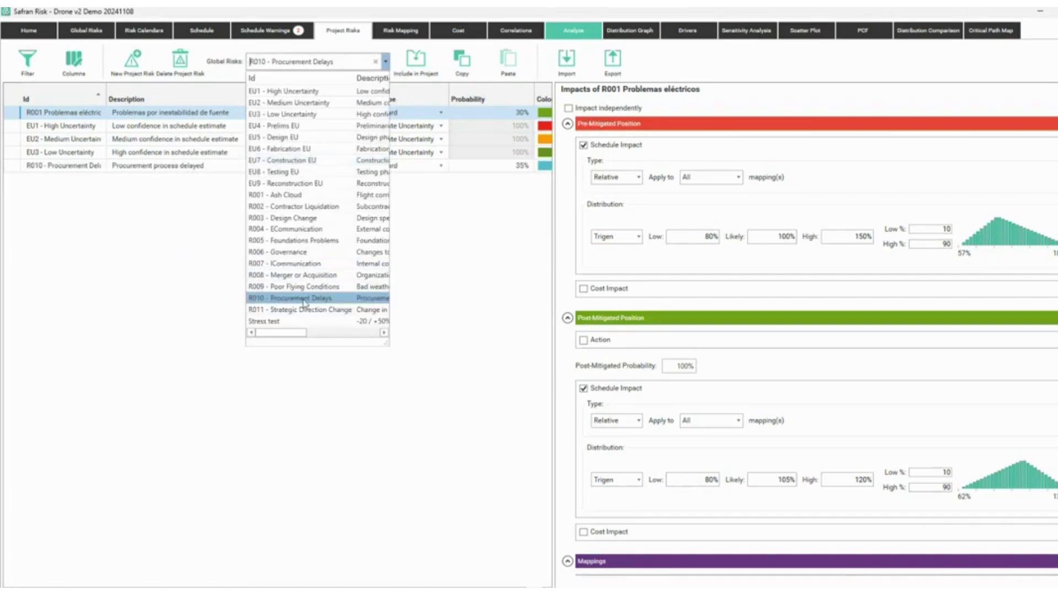
{"action": "left_click", "coordinate": [312, 312]}
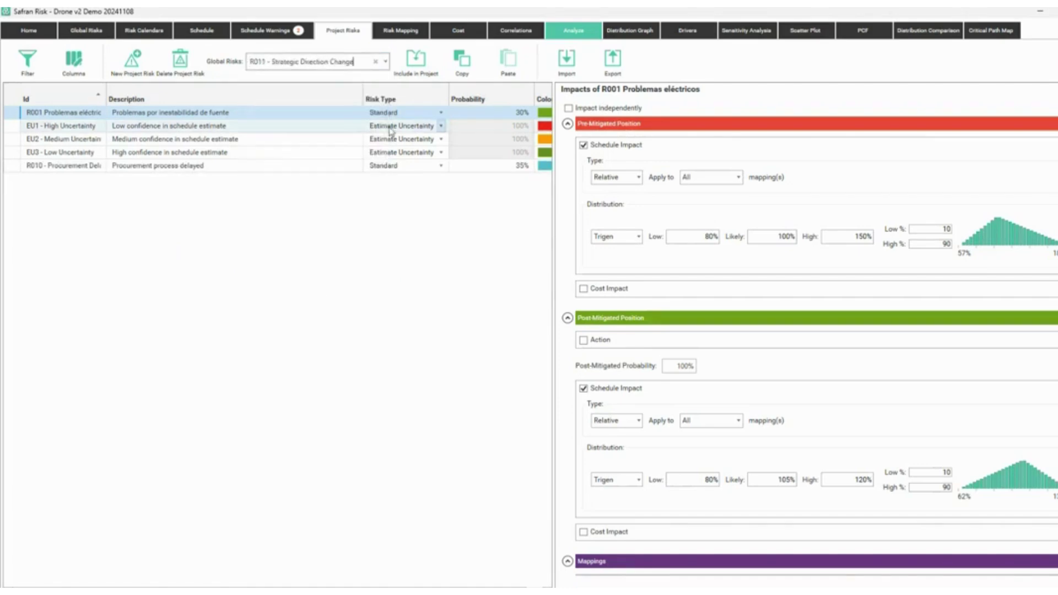
{"action": "left_click", "coordinate": [415, 60]}
{"action": "left_click", "coordinate": [386, 62]}
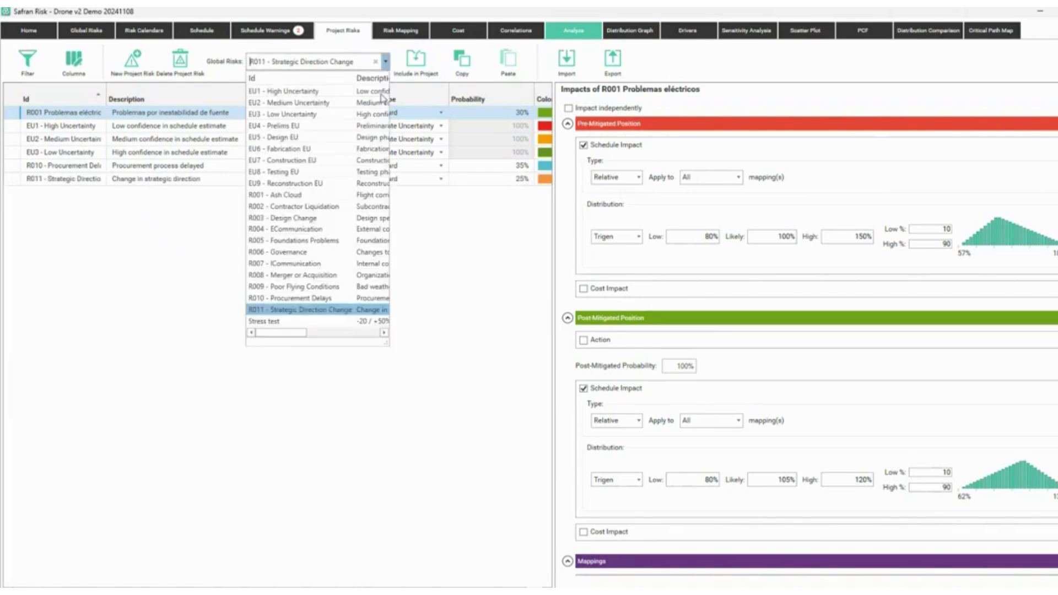
{"action": "left_click", "coordinate": [326, 207]}
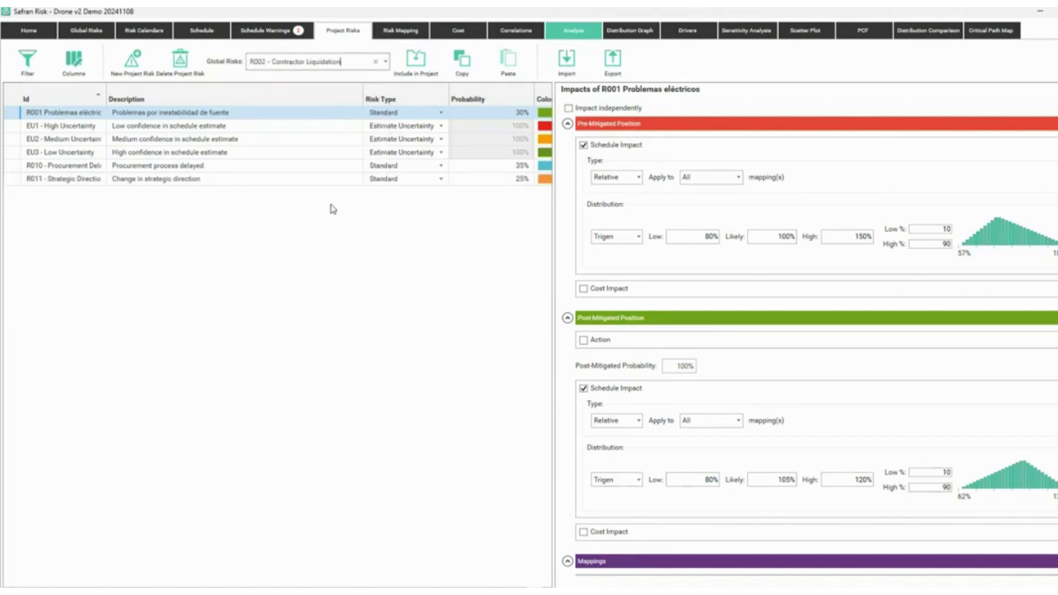
{"action": "left_click", "coordinate": [416, 67]}
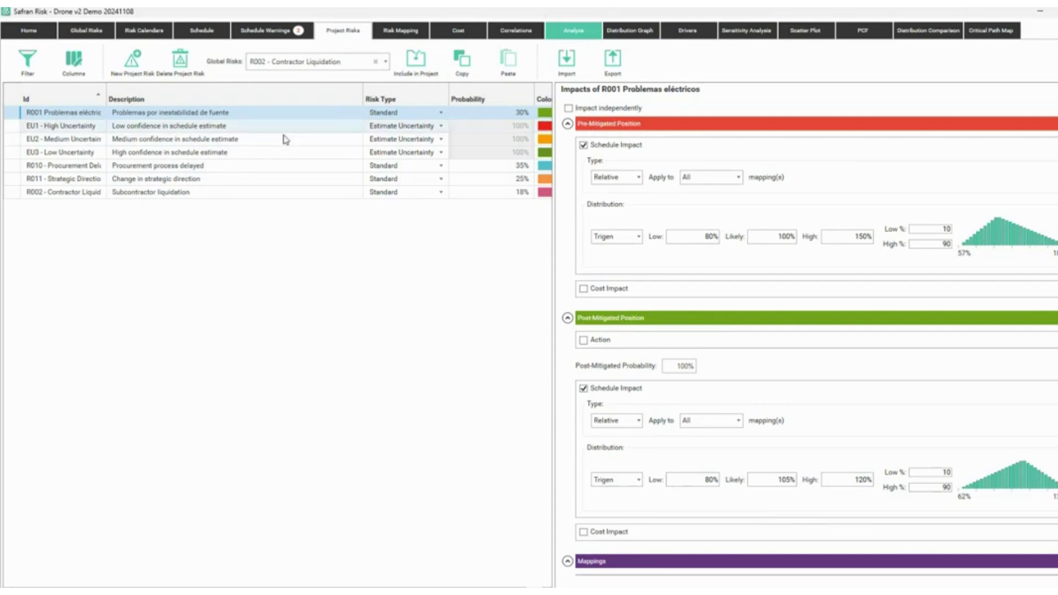
Step: Review the schedule and cost impacts of R010, R011 and R002, finishing with R010's pre- and post-mitigated positions
{"action": "left_click", "coordinate": [220, 165]}
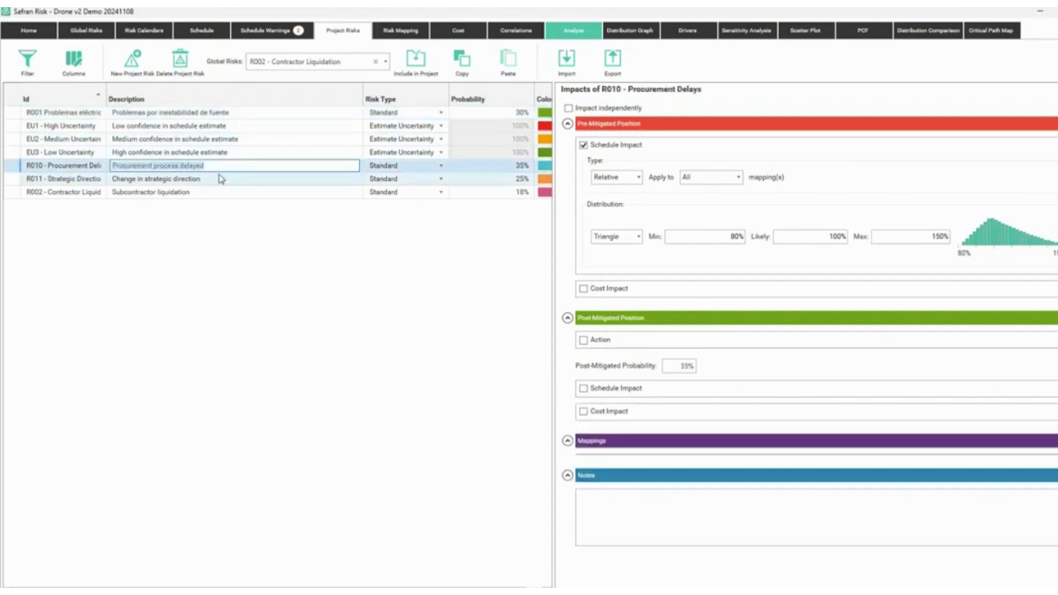
{"action": "left_click", "coordinate": [219, 179]}
{"action": "left_click", "coordinate": [231, 192]}
{"action": "left_click", "coordinate": [248, 177]}
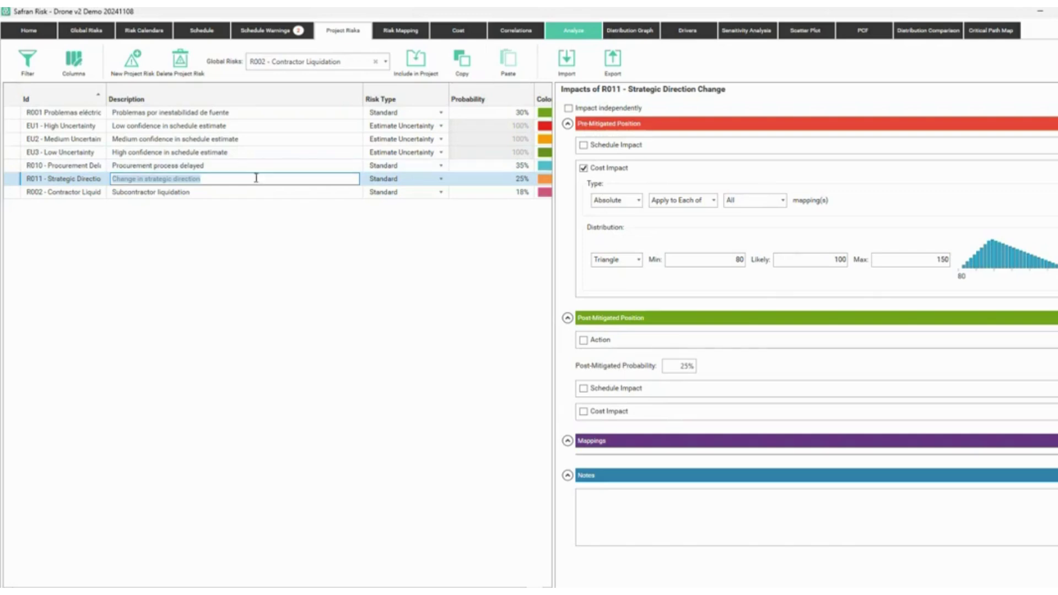
{"action": "left_click", "coordinate": [246, 167]}
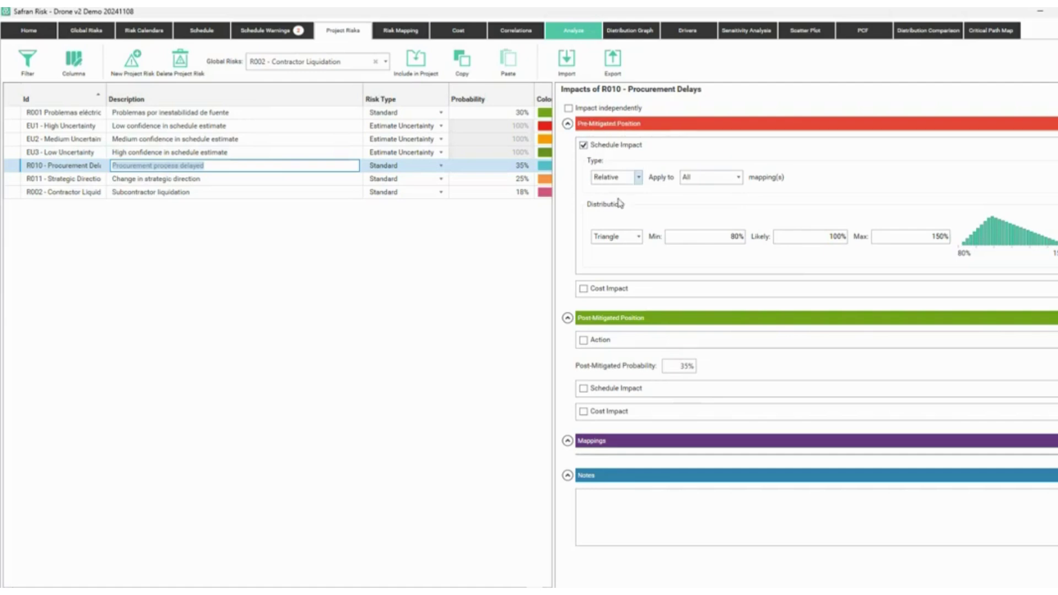
{"action": "left_click", "coordinate": [609, 390]}
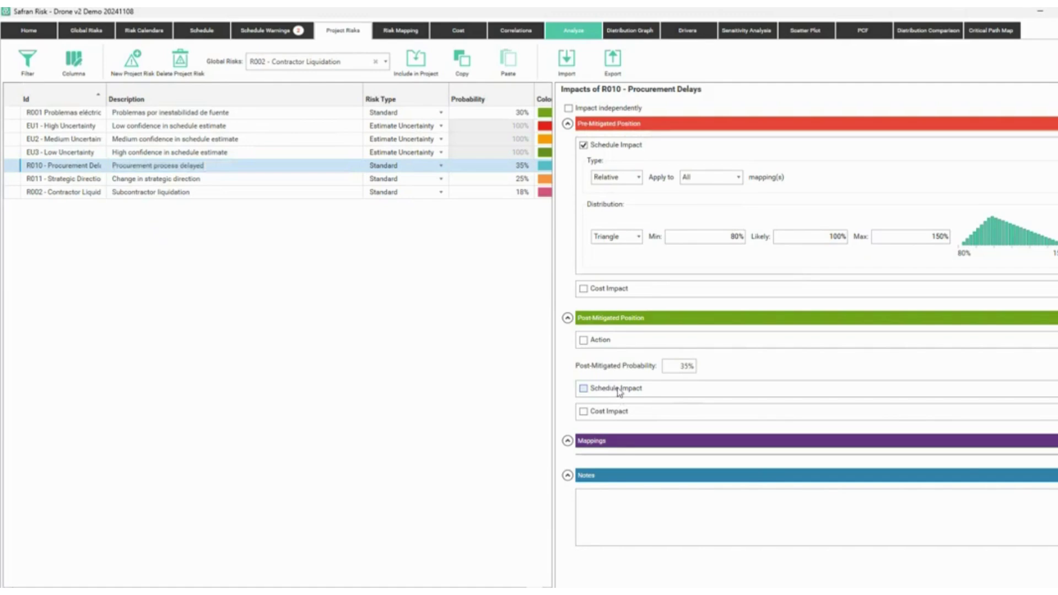
Step: Add a post-mitigated schedule impact to R010 - Procurement Delays with its maximum set to 130%
{"action": "left_click", "coordinate": [619, 390]}
{"action": "left_click", "coordinate": [906, 484]}
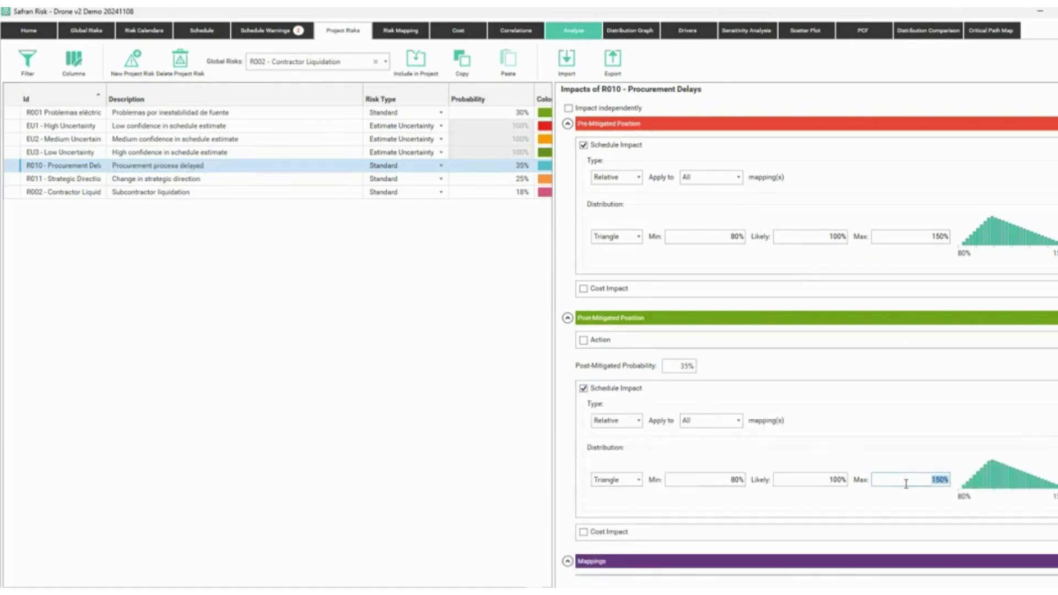
{"action": "type", "text": "130"}
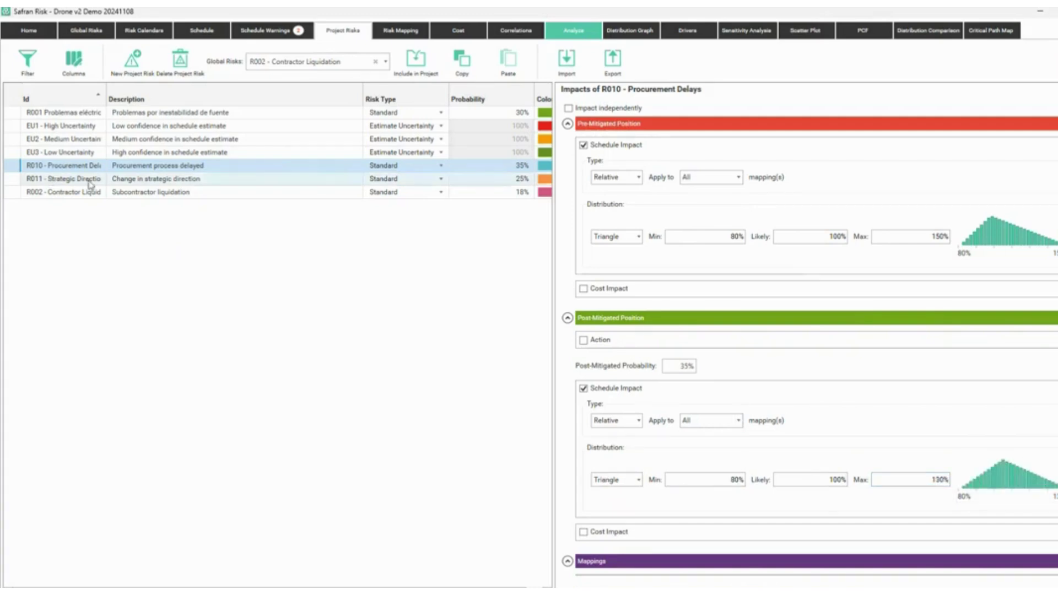
Step: Replace the pre-mitigated cost impact of R011 - Strategic Direction Change with a schedule impact using the BetaPert distribution
{"action": "left_click", "coordinate": [126, 182]}
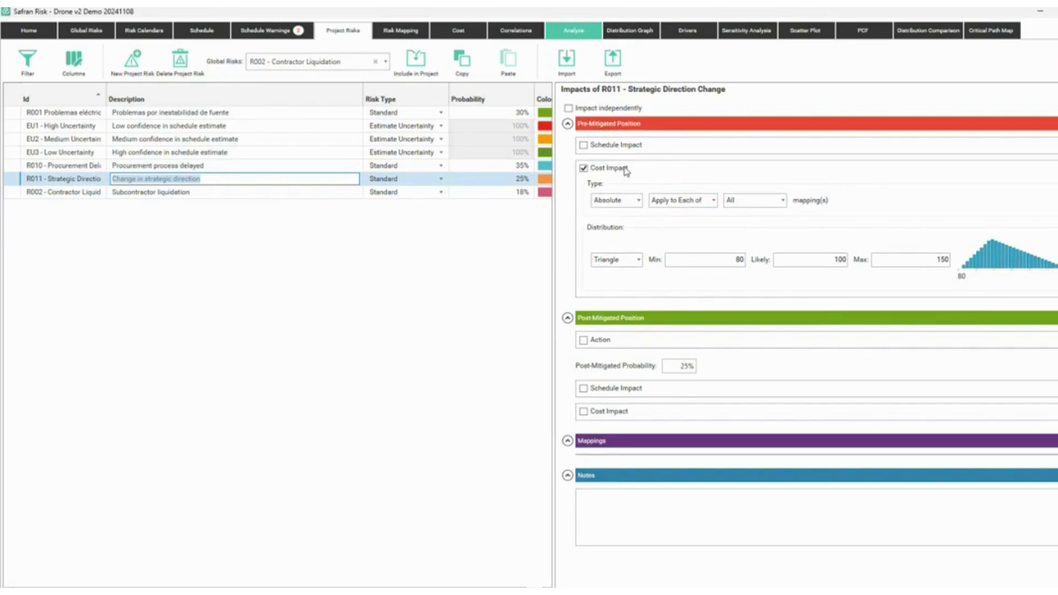
{"action": "left_click_drag", "start_coordinate": [568, 155], "coordinate": [660, 191]}
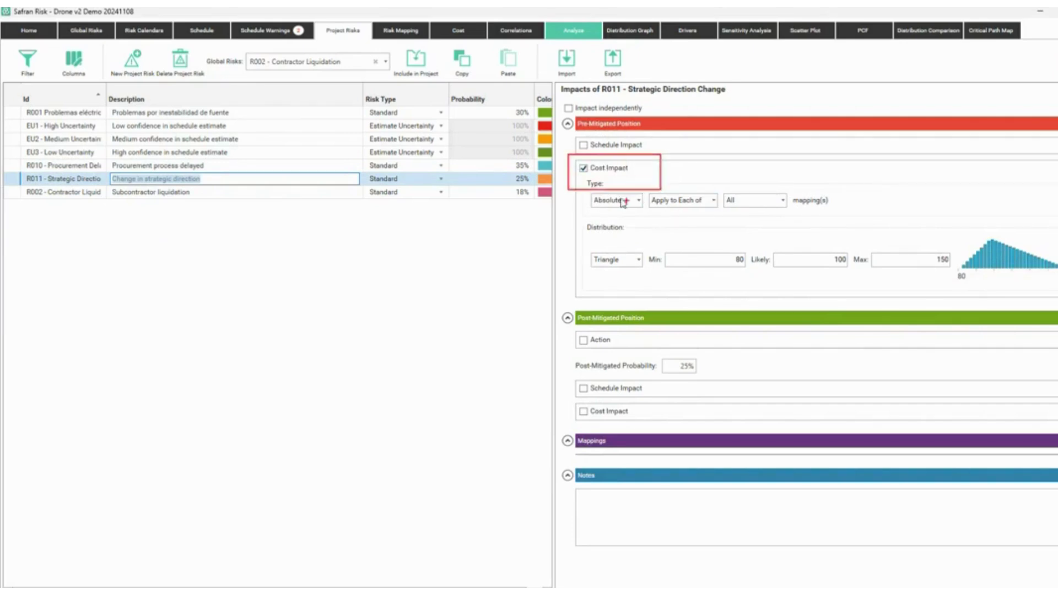
{"action": "left_click", "coordinate": [584, 168]}
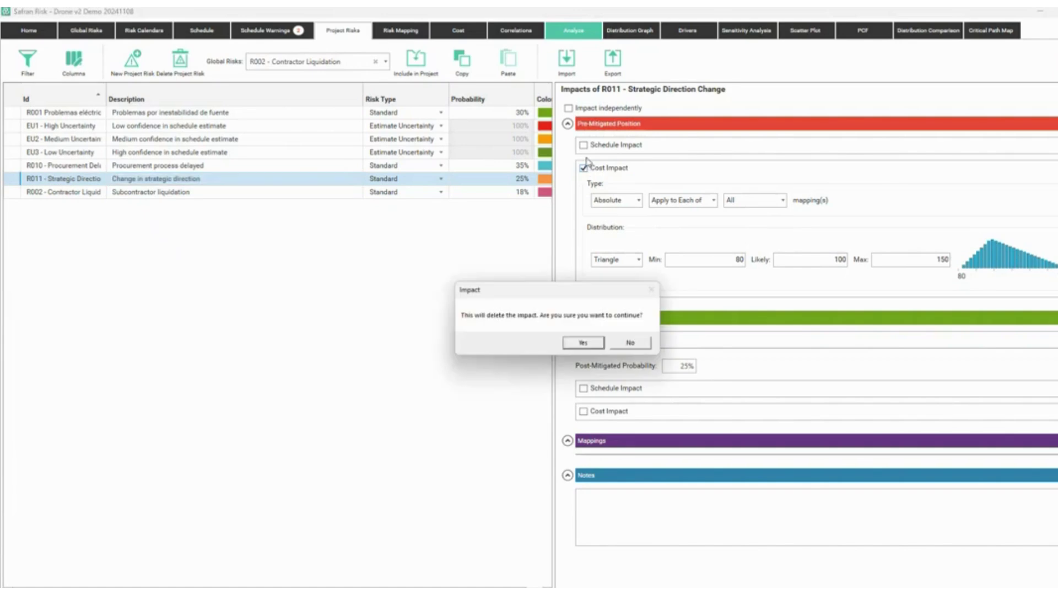
{"action": "left_click", "coordinate": [585, 345]}
{"action": "left_click", "coordinate": [583, 145]}
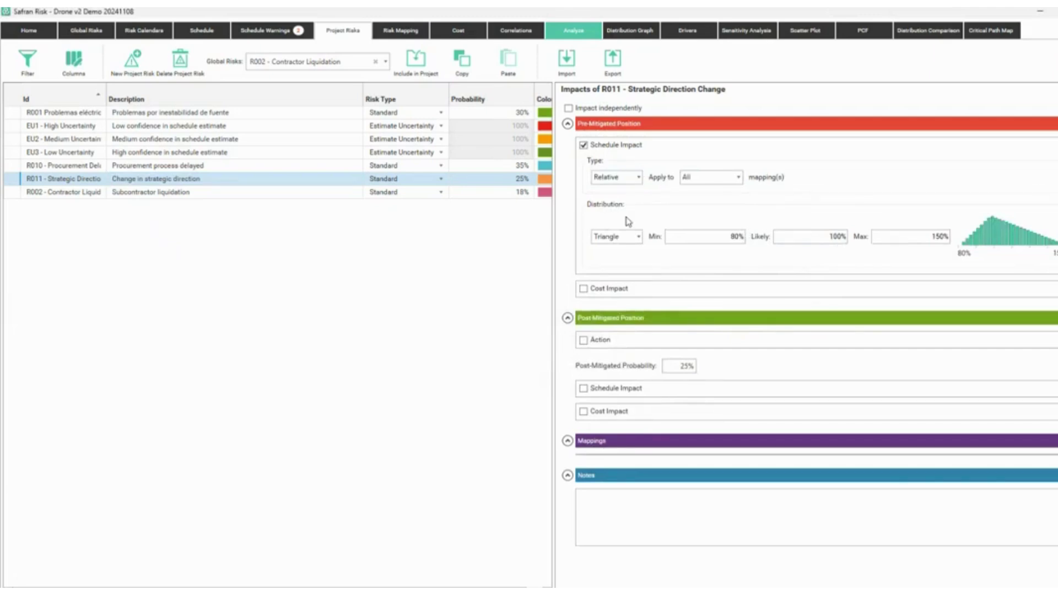
{"action": "left_click", "coordinate": [616, 236]}
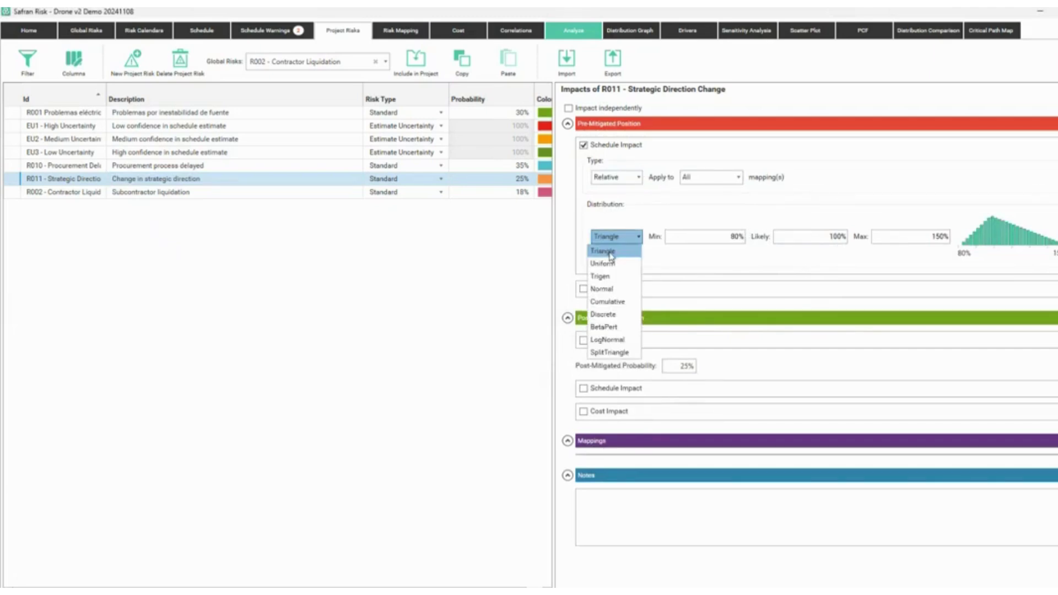
{"action": "left_click", "coordinate": [612, 328]}
Step: Add a post-mitigated schedule impact to R011 - Strategic Direction Change with a maximum of 105%
{"action": "left_click", "coordinate": [613, 389]}
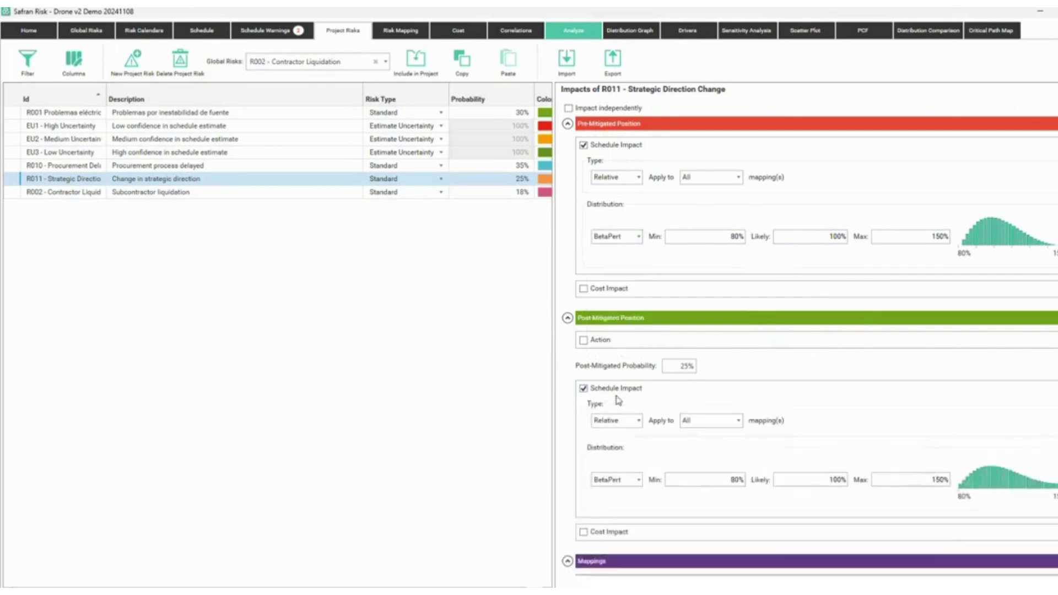
{"action": "left_click", "coordinate": [898, 481]}
{"action": "type", "text": "1"}
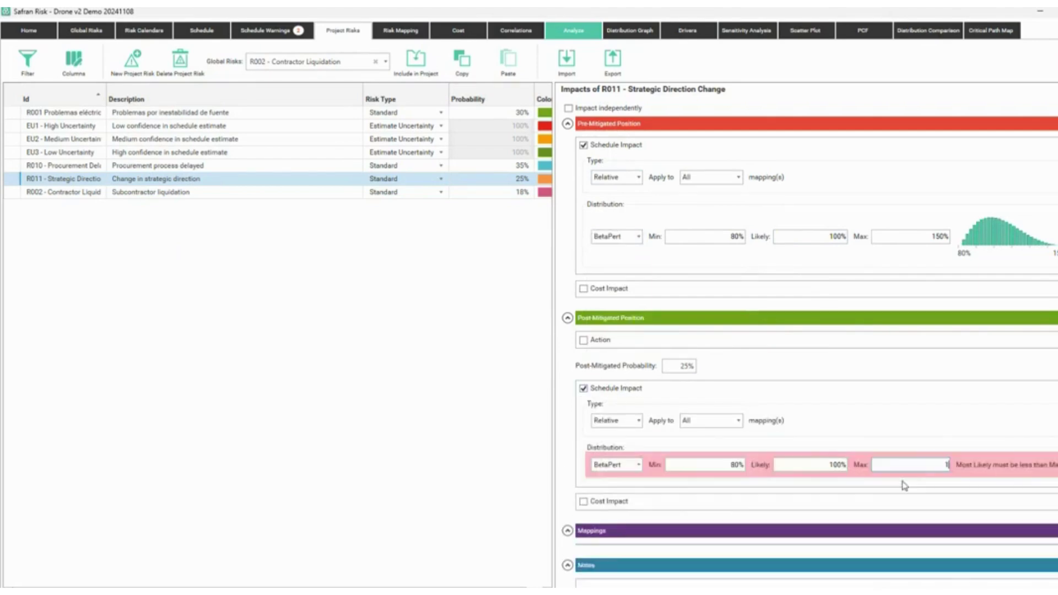
{"action": "type", "text": "05"}
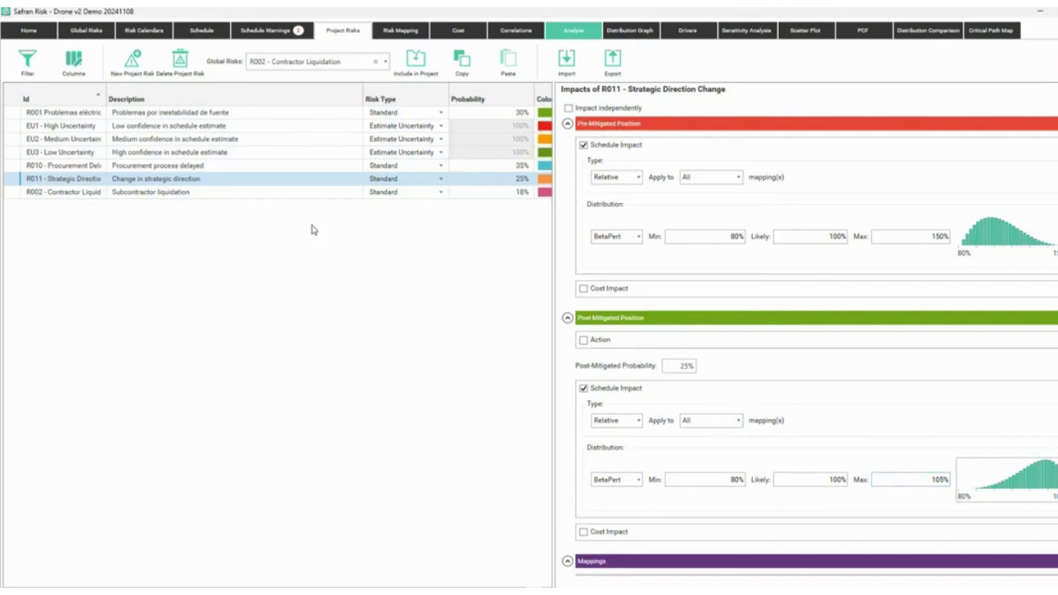
Step: Add a post-mitigated schedule impact to R002 - Contractor Liquidation with its maximum set to 120%
{"action": "left_click", "coordinate": [220, 192]}
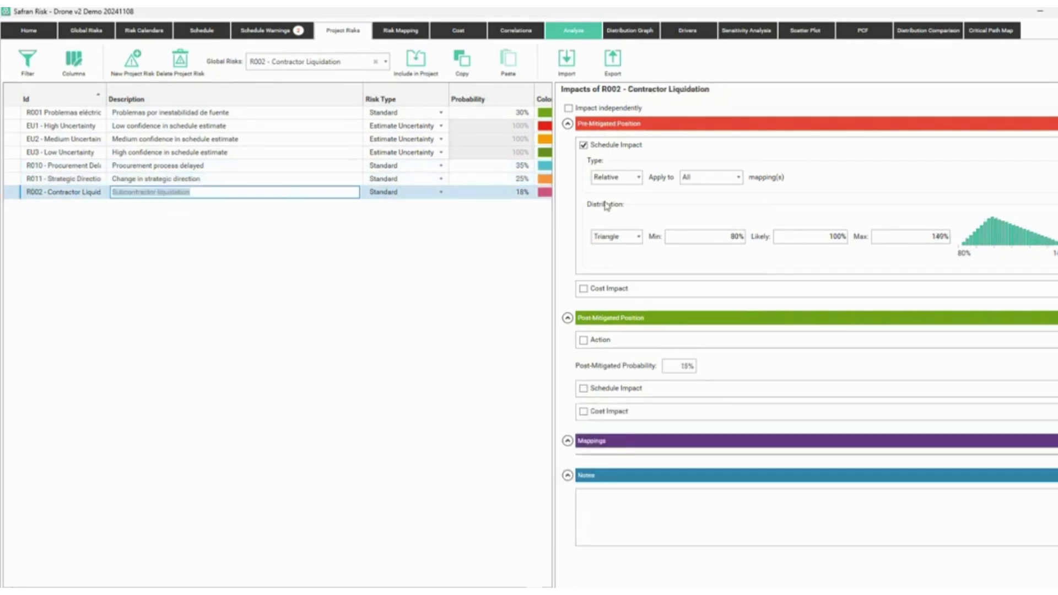
{"action": "left_click", "coordinate": [600, 383]}
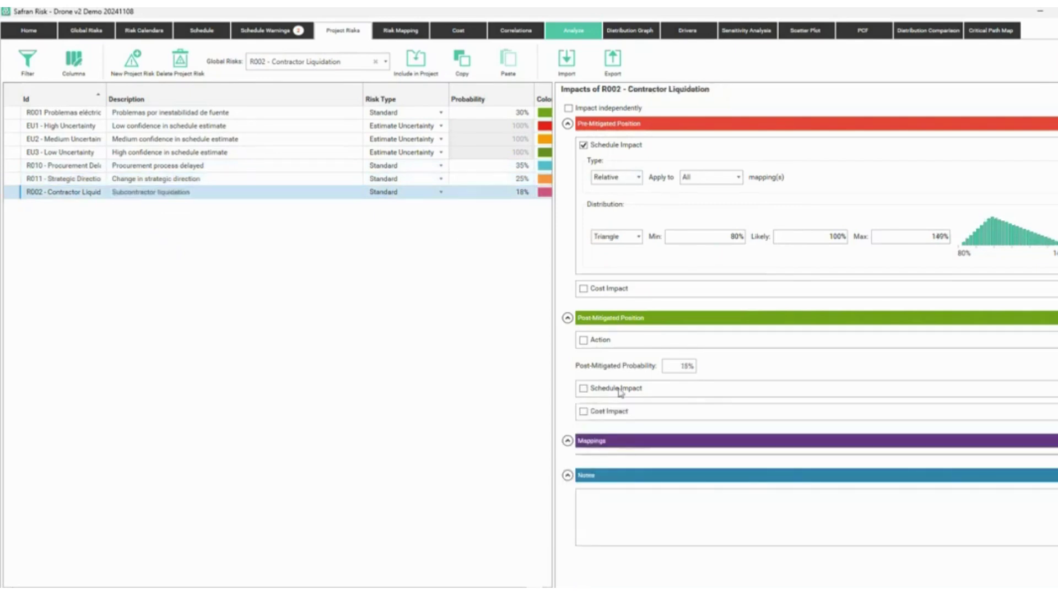
{"action": "left_click", "coordinate": [623, 393]}
{"action": "left_click", "coordinate": [925, 483]}
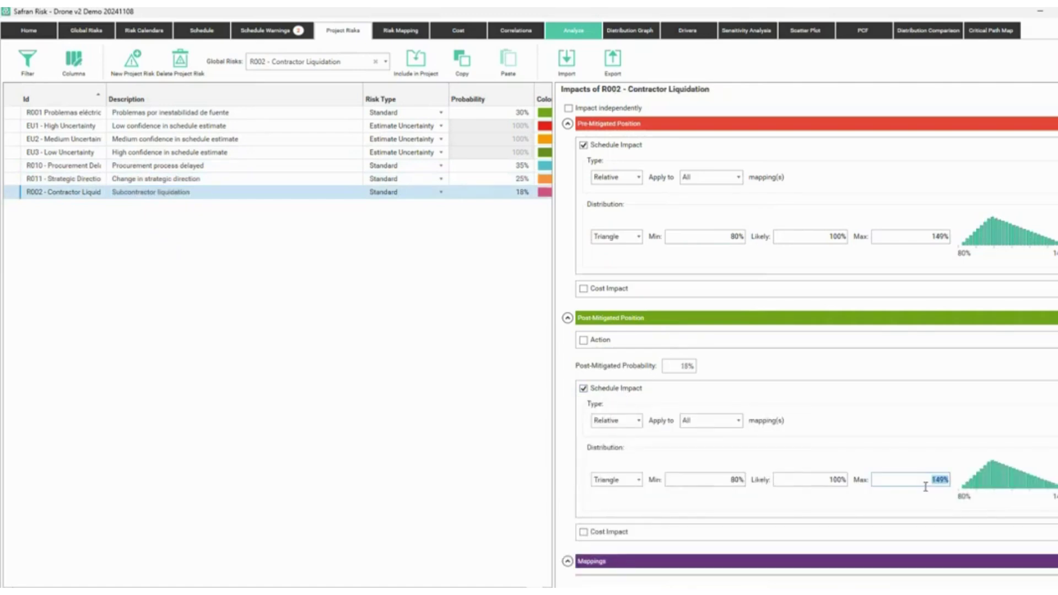
{"action": "type", "text": "120"}
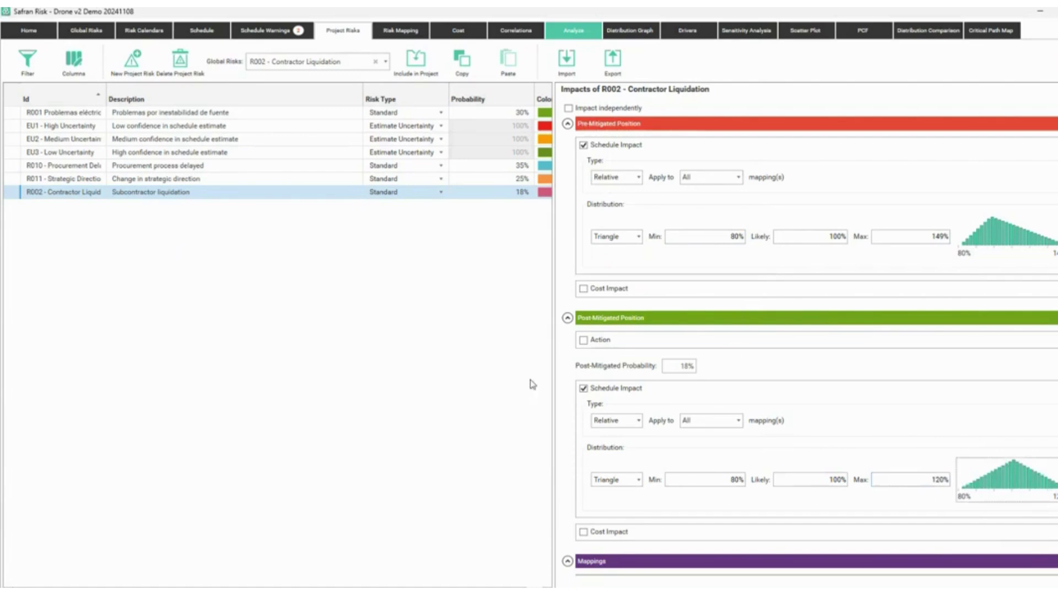
{"action": "left_click", "coordinate": [400, 435]}
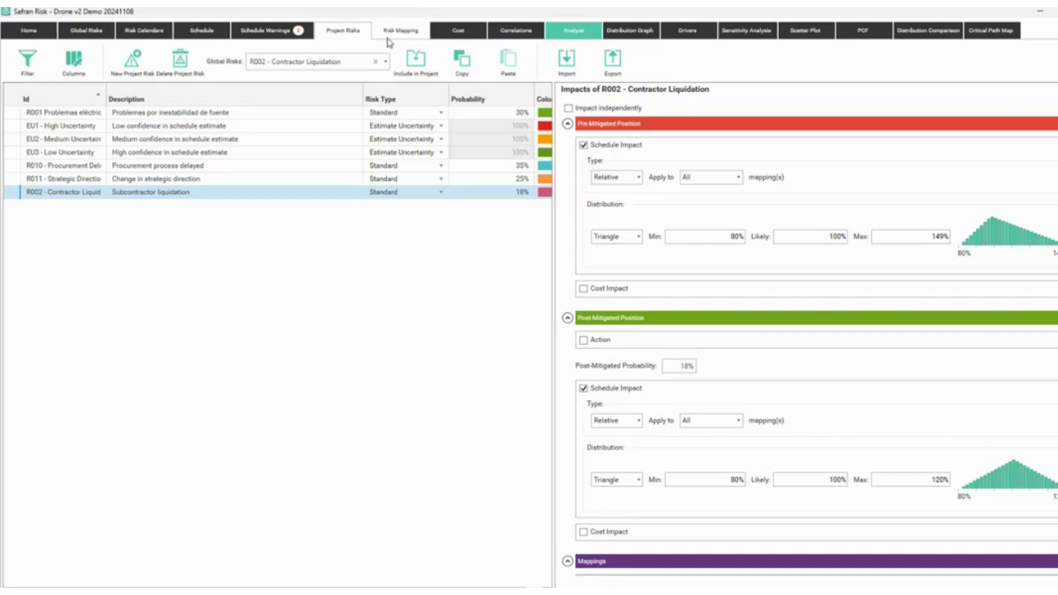
Step: Open the risk mapping, expand UAV Prototype to its phases and compare them with the project schedule
{"action": "left_click_drag", "start_coordinate": [349, 29], "coordinate": [401, 42]}
{"action": "left_click", "coordinate": [401, 30]}
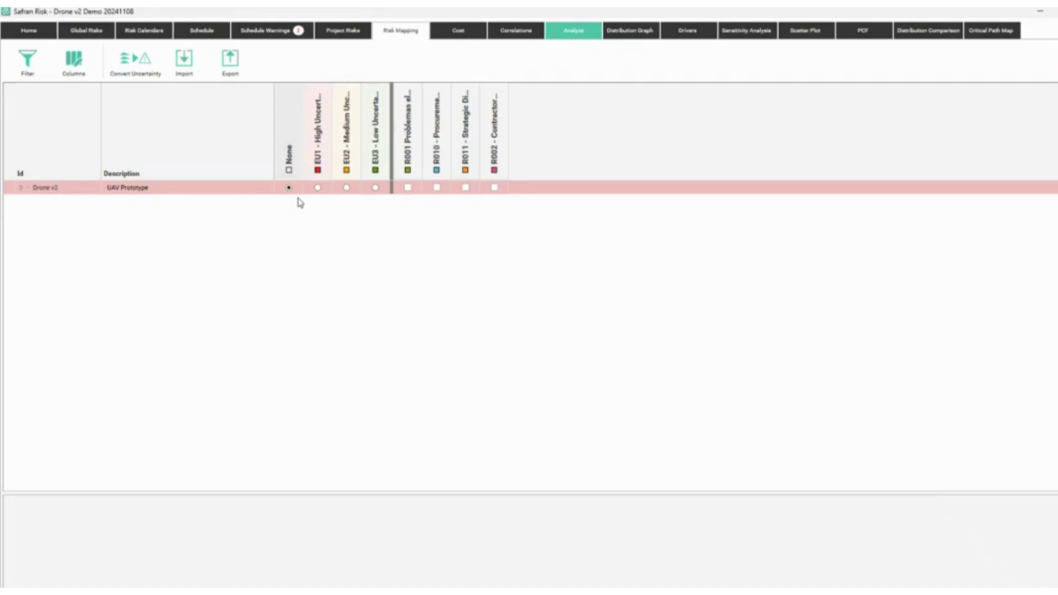
{"action": "left_click", "coordinate": [21, 187]}
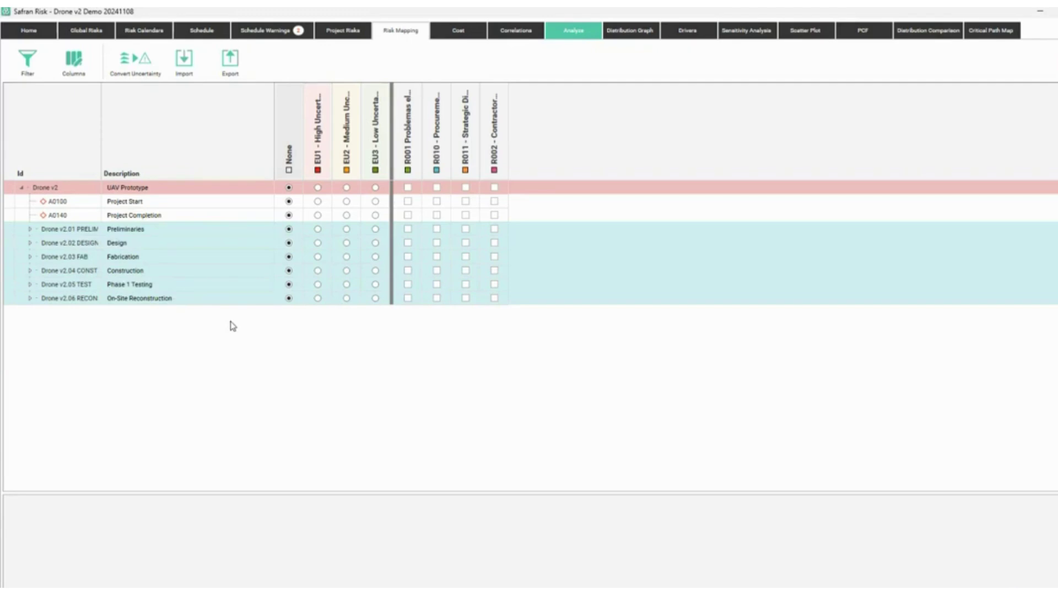
{"action": "left_click", "coordinate": [193, 29]}
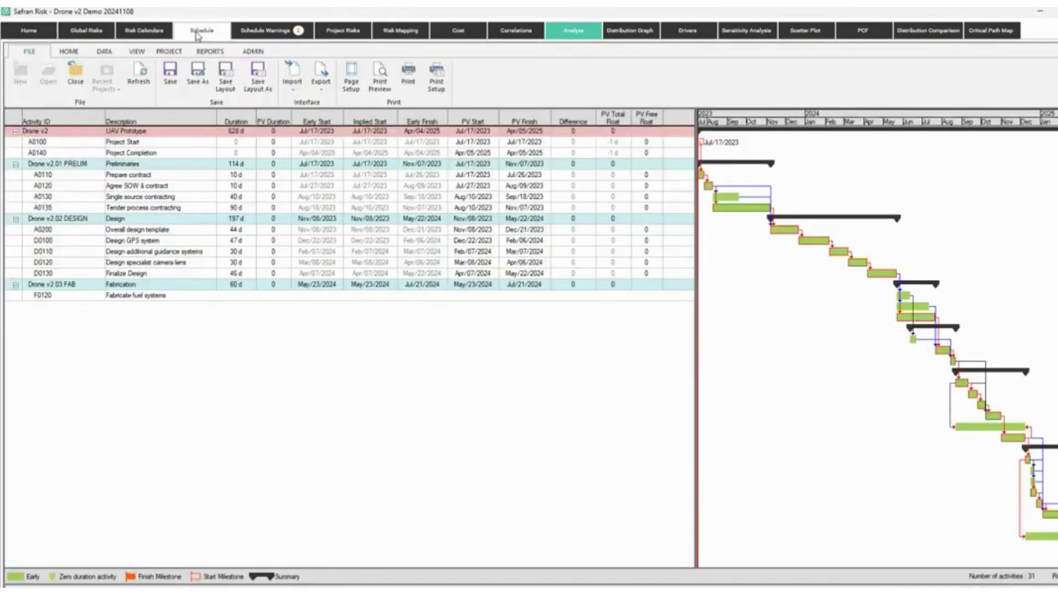
{"action": "left_click", "coordinate": [401, 32]}
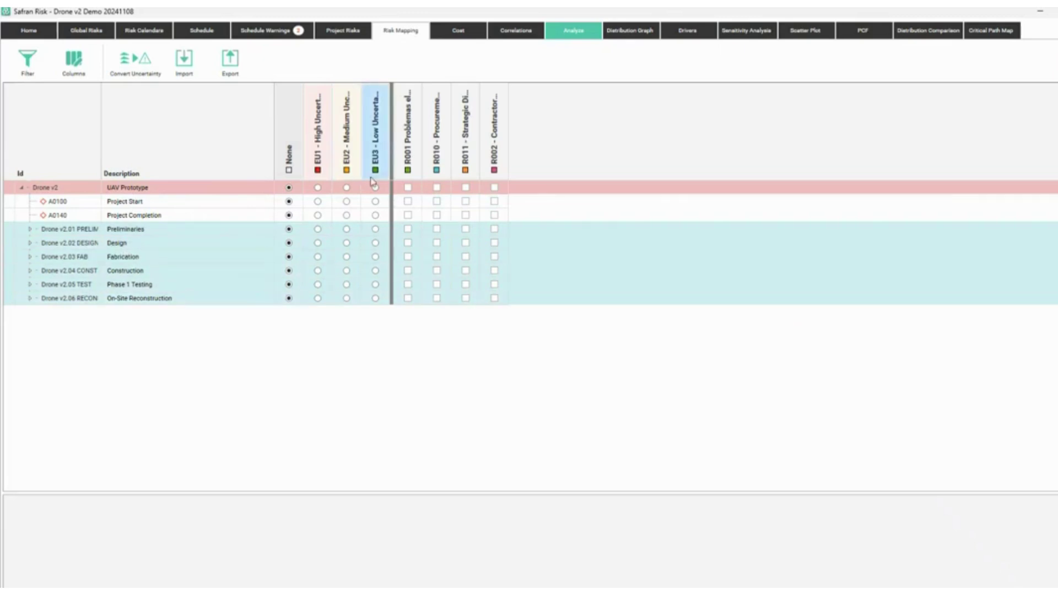
Step: Map EU3 to Preliminaries, EU1 to Design and Construction, and EU2 to Fabrication, Phase 1 Testing and On-Site Reconstruction, checking the Design activities
{"action": "left_click", "coordinate": [375, 229]}
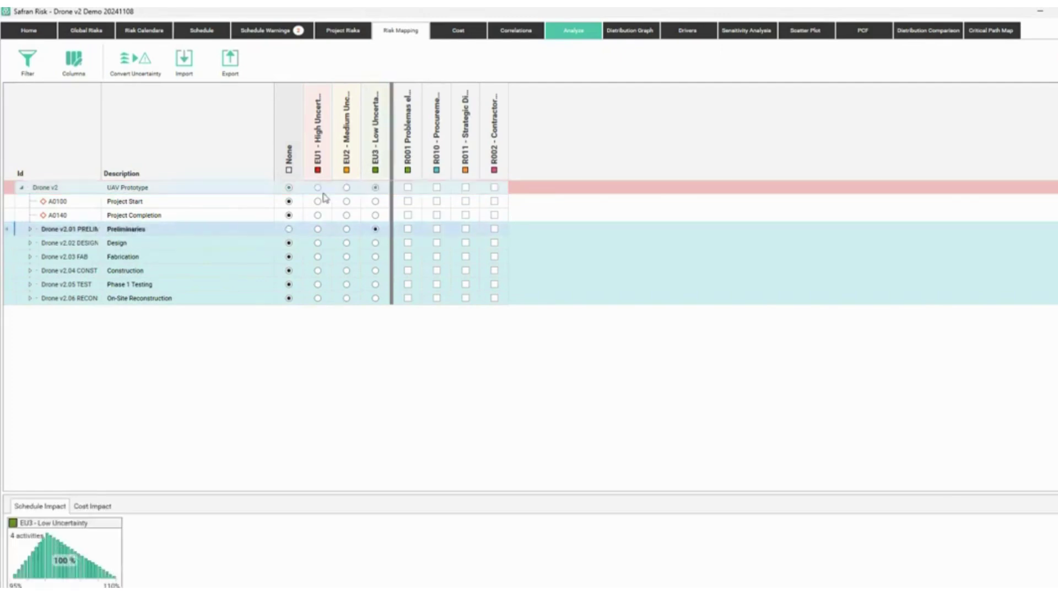
{"action": "left_click", "coordinate": [317, 242]}
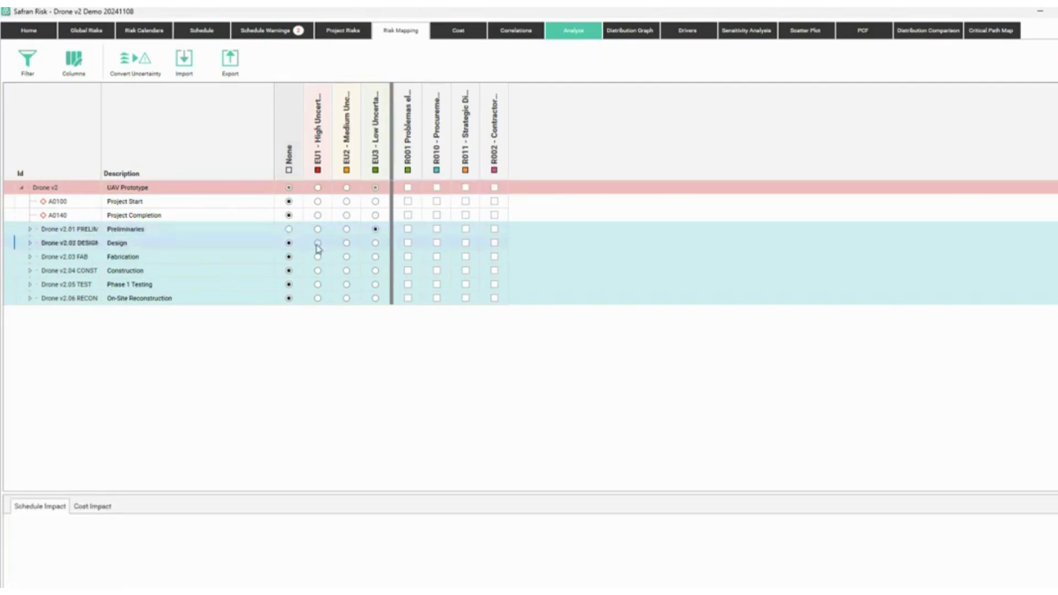
{"action": "left_click", "coordinate": [346, 257]}
{"action": "left_click", "coordinate": [318, 270]}
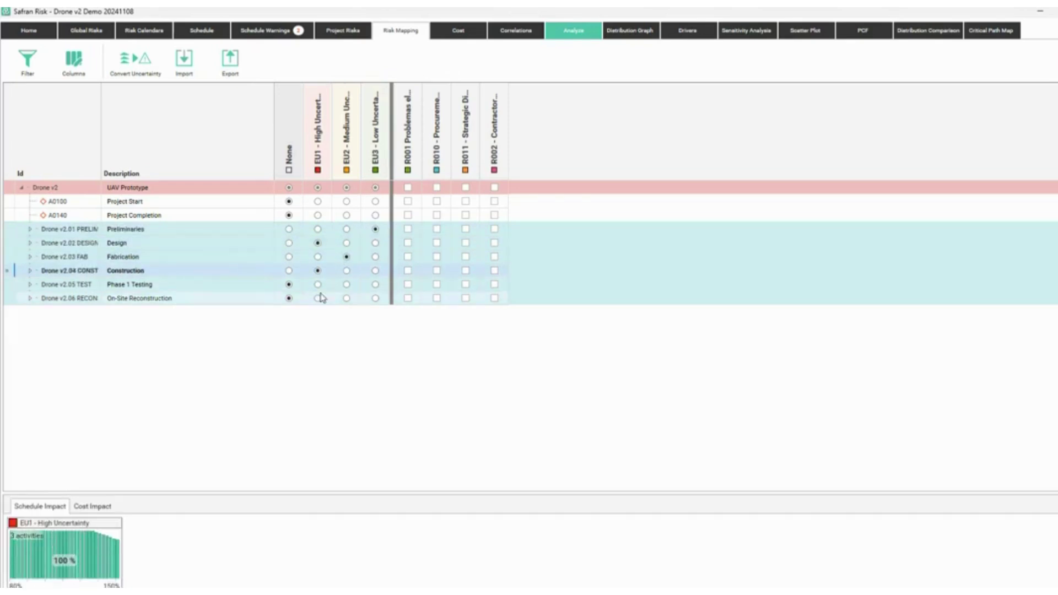
{"action": "left_click", "coordinate": [346, 285]}
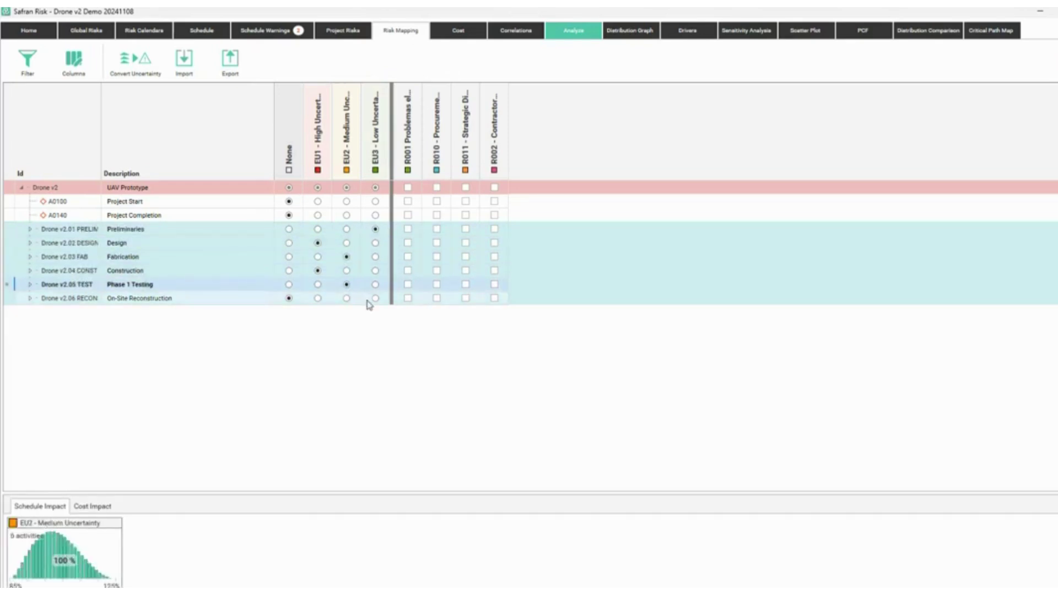
{"action": "left_click", "coordinate": [346, 299]}
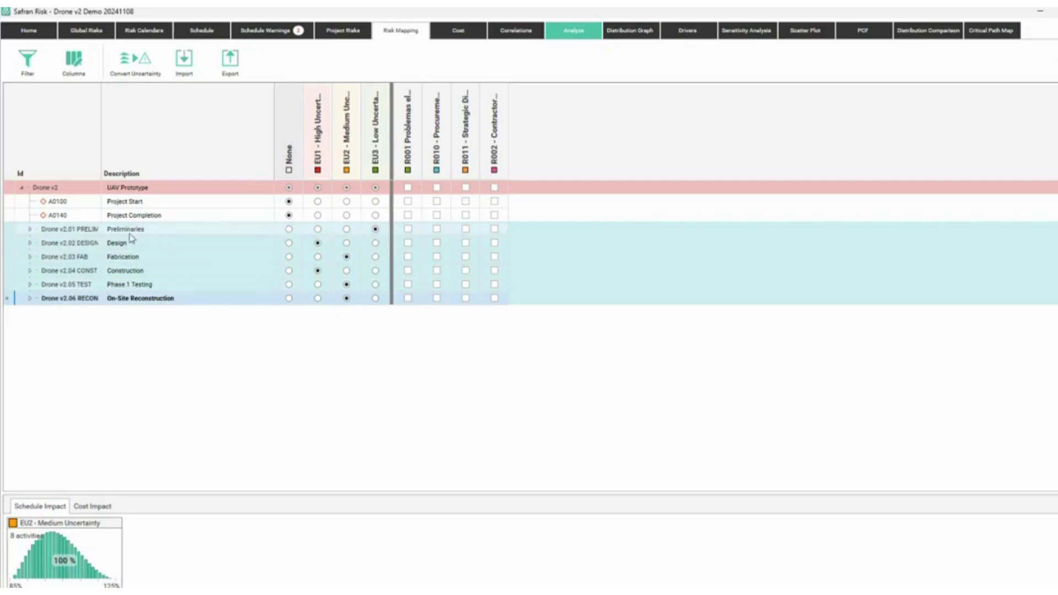
{"action": "left_click", "coordinate": [29, 243]}
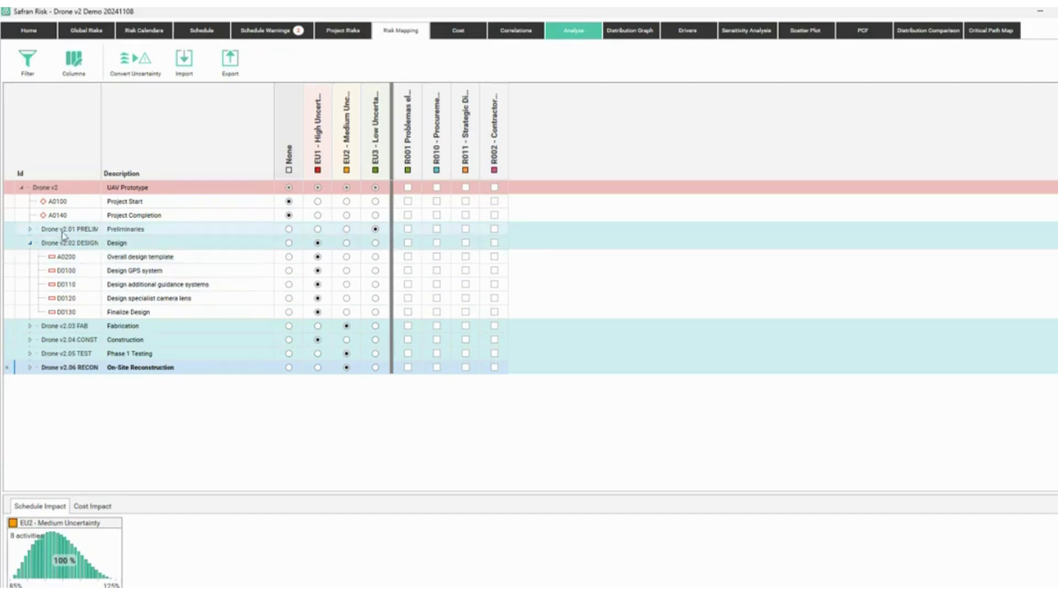
{"action": "left_click", "coordinate": [31, 245]}
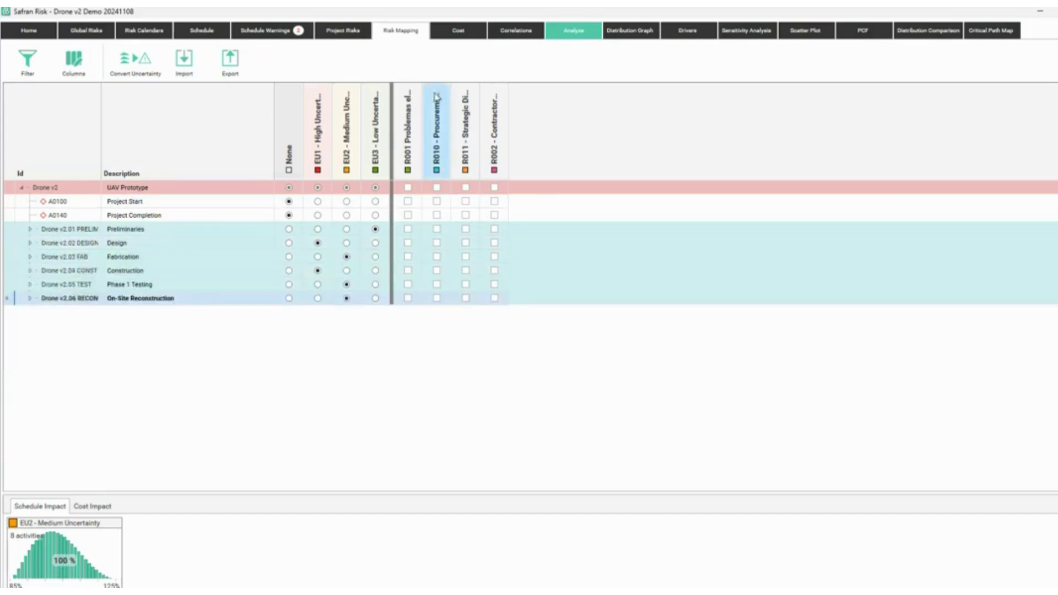
Step: Run the risk analysis for all pre-mitigated project risks with the existing analysis options
{"action": "left_click", "coordinate": [570, 34]}
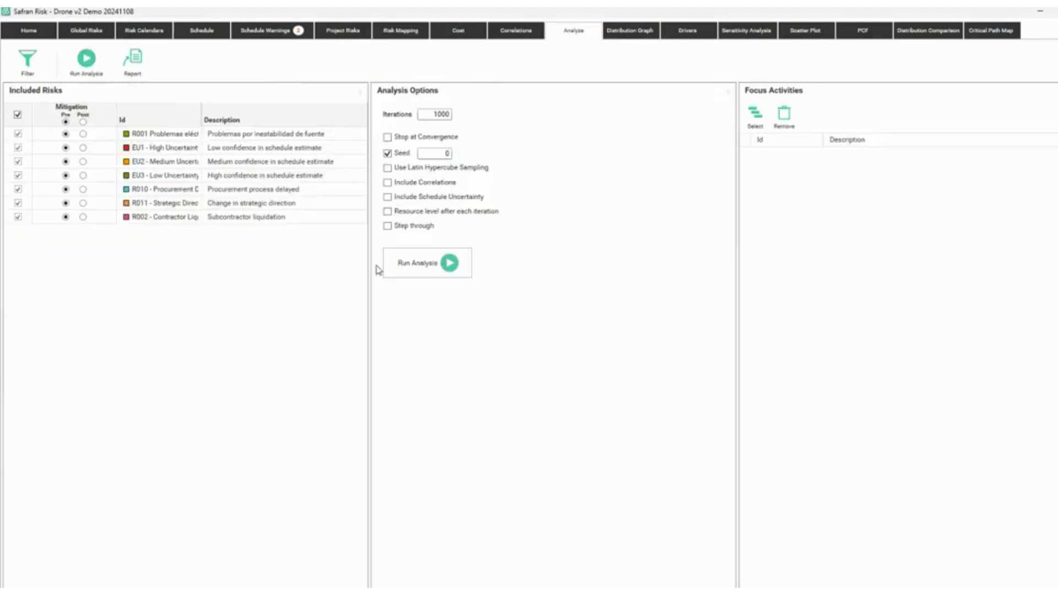
{"action": "left_click", "coordinate": [415, 268]}
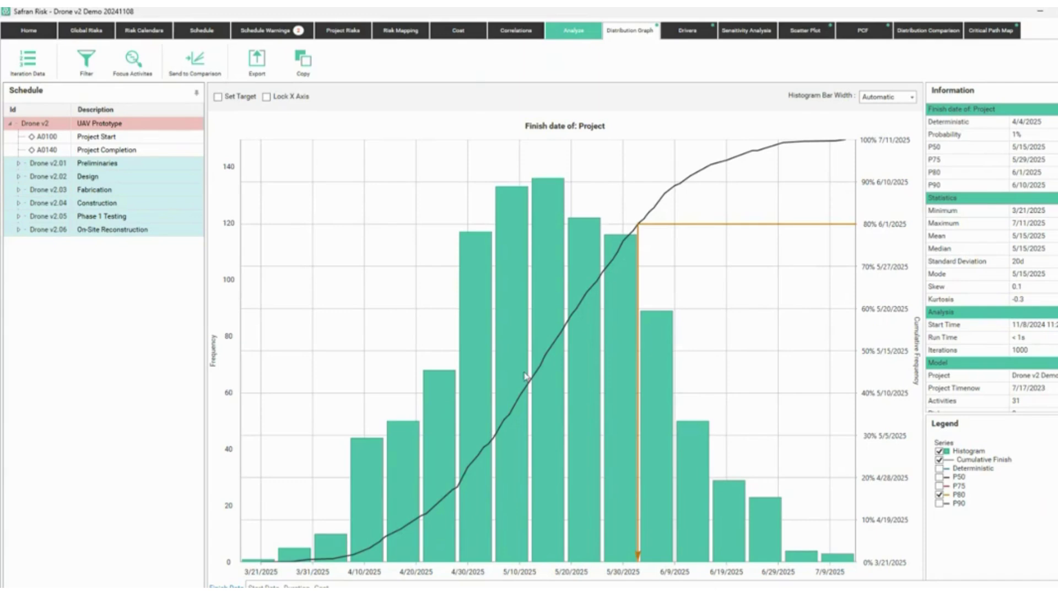
Step: Set a target finish date of 04/30/2025 on the project's finish date distribution graph
{"action": "left_click", "coordinate": [245, 100]}
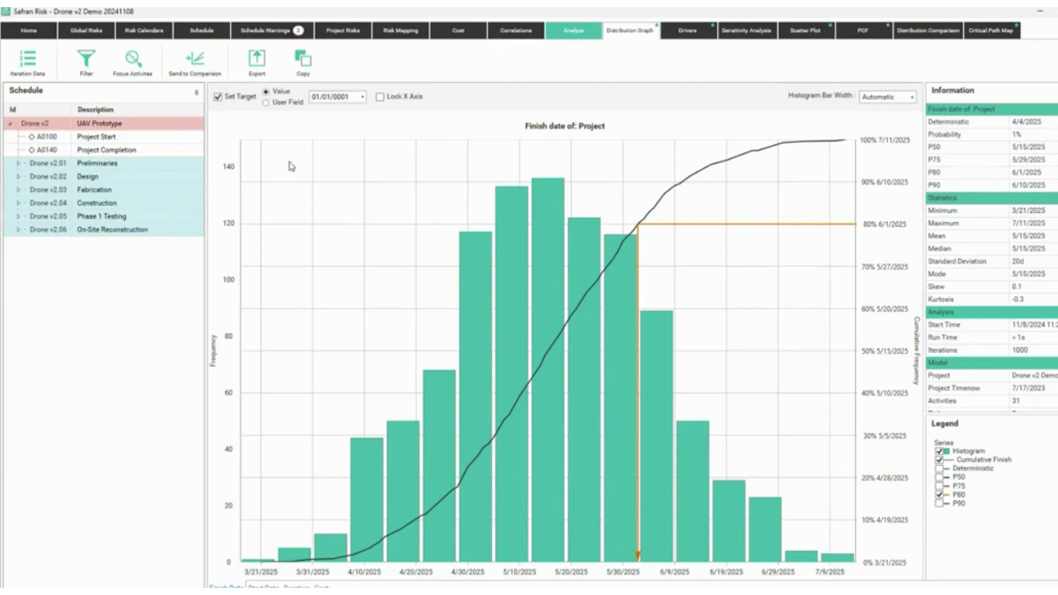
{"action": "left_click", "coordinate": [313, 97]}
{"action": "type", "text": "4"}
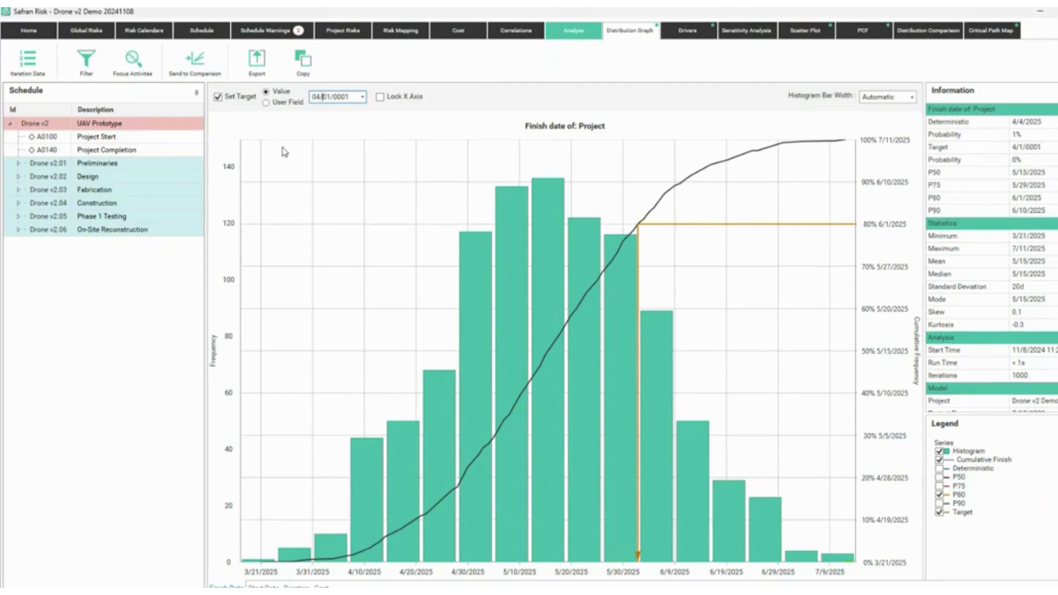
{"action": "type", "text": "8"}
{"action": "type", "text": "30"}
{"action": "type", "text": "2"}
{"action": "type", "text": "025"}
{"action": "key", "text": "Tab"}
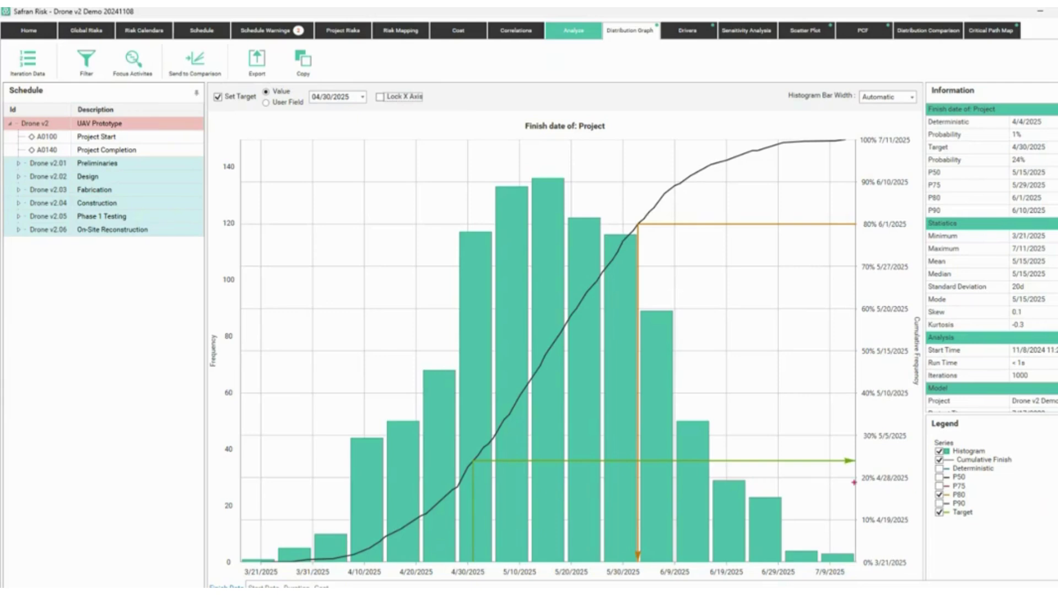
{"action": "left_click_drag", "start_coordinate": [847, 457], "coordinate": [857, 477]}
{"action": "mouse_move", "coordinate": [918, 141]}
{"action": "left_mouse_down"}
{"action": "mouse_move", "coordinate": [1055, 184]}
{"action": "mouse_move", "coordinate": [1056, 169]}
{"action": "left_mouse_up"}
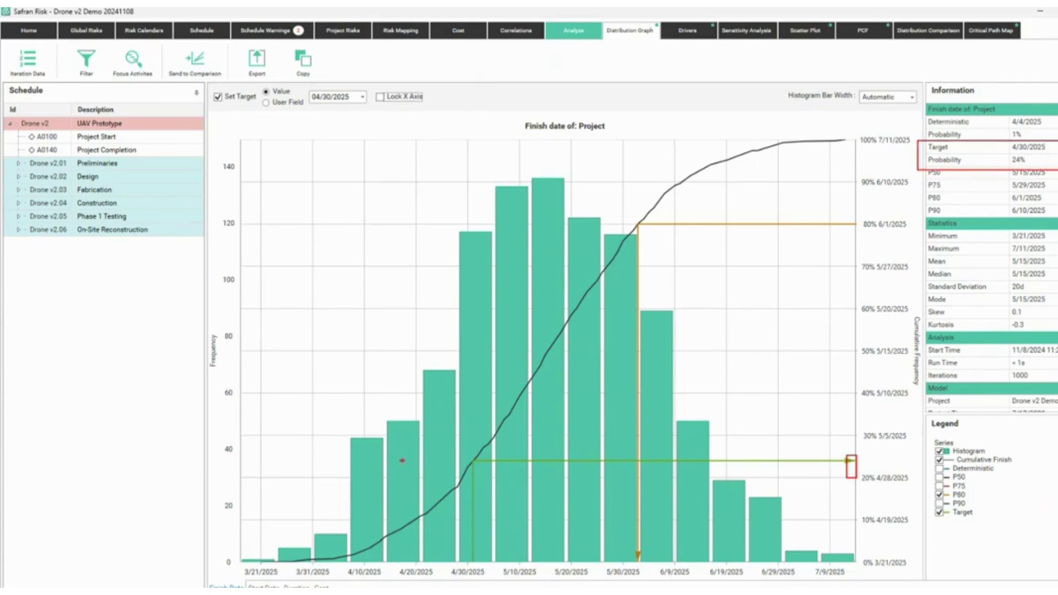
{"action": "left_click_drag", "start_coordinate": [471, 536], "coordinate": [470, 458]}
{"action": "left_click_drag", "start_coordinate": [471, 454], "coordinate": [324, 526]}
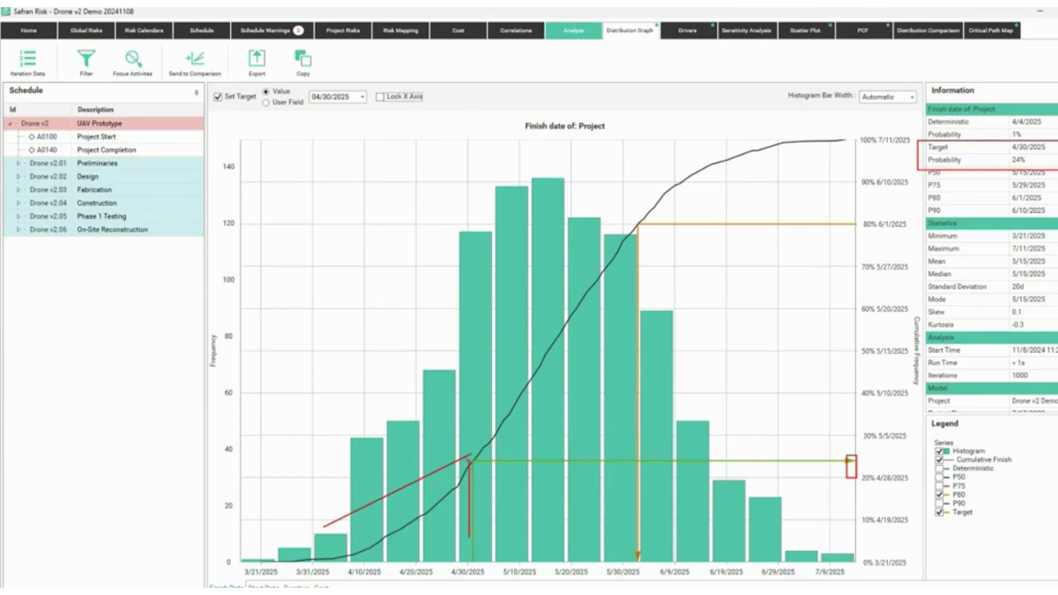
{"action": "mouse_move", "coordinate": [469, 458]}
{"action": "left_mouse_down"}
{"action": "mouse_move", "coordinate": [516, 229]}
{"action": "mouse_move", "coordinate": [623, 414]}
{"action": "mouse_move", "coordinate": [789, 587]}
{"action": "left_mouse_up"}
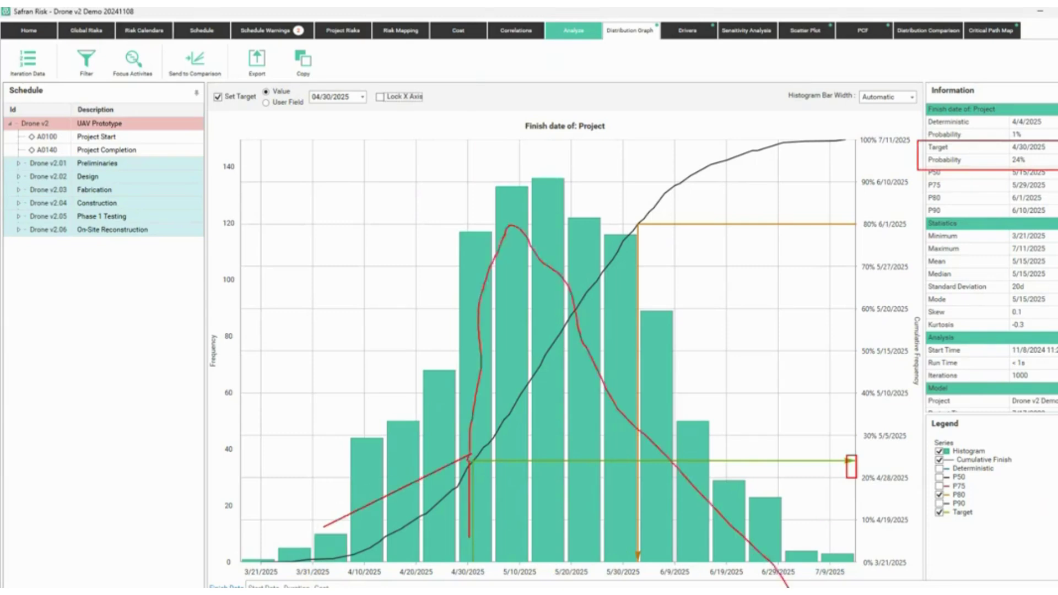
{"action": "key", "text": "Escape"}
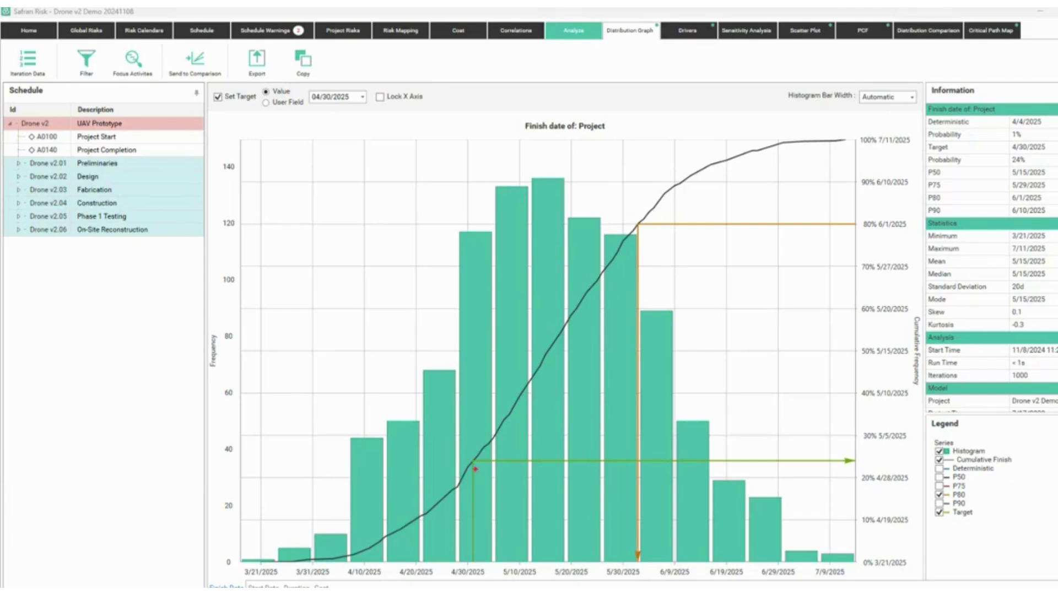
{"action": "mouse_move", "coordinate": [475, 469]}
{"action": "left_mouse_down"}
{"action": "mouse_move", "coordinate": [485, 325]}
{"action": "mouse_move", "coordinate": [672, 441]}
{"action": "mouse_move", "coordinate": [560, 565]}
{"action": "mouse_move", "coordinate": [456, 478]}
{"action": "left_mouse_up"}
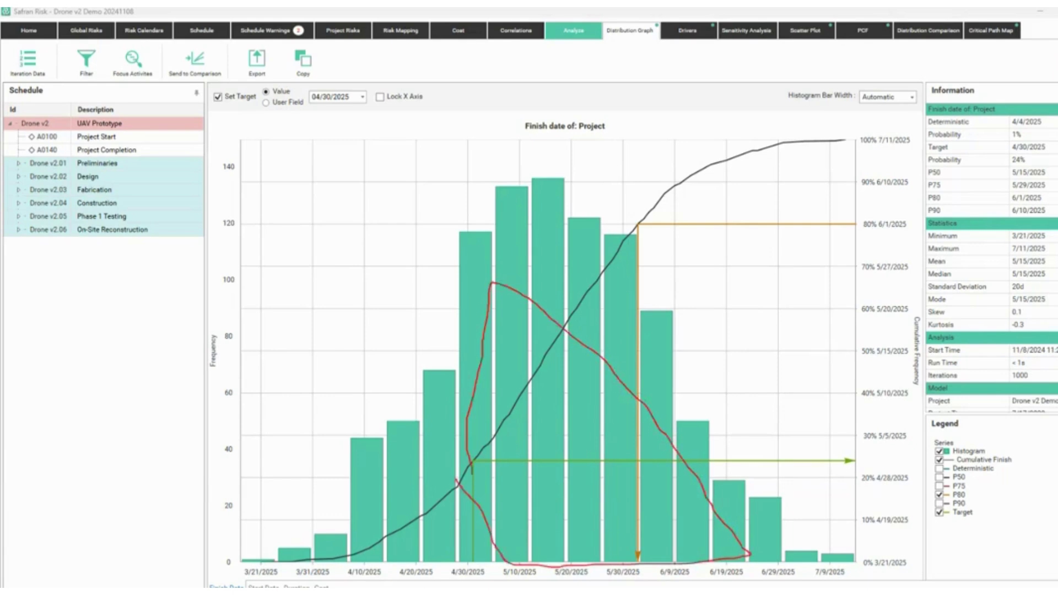
{"action": "key", "text": "Escape"}
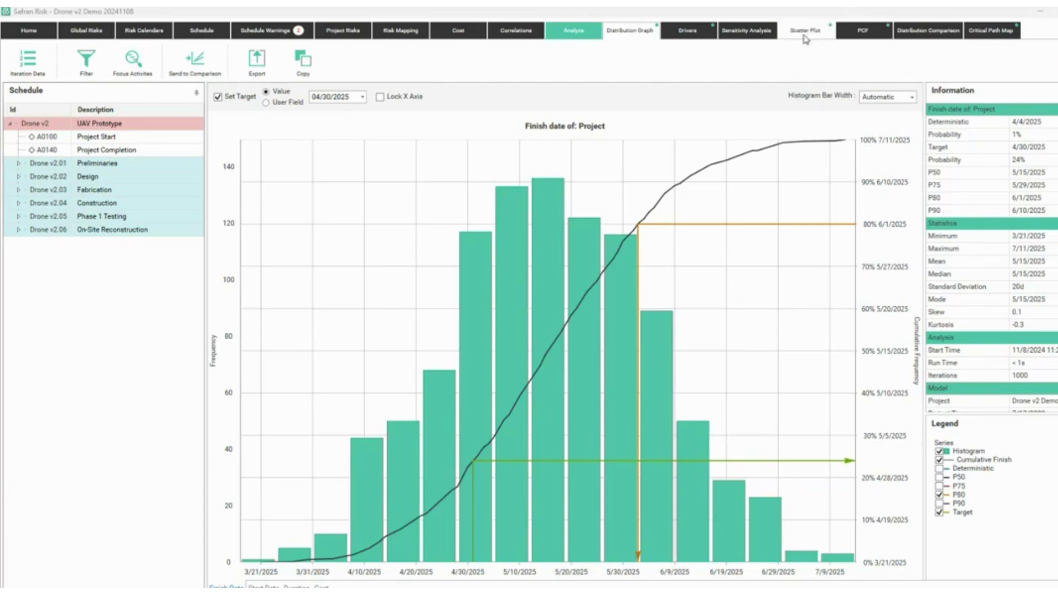
Step: Examine which activities drive the project's finish date in the Drivers view, focusing on the highest-ranked ones
{"action": "left_click", "coordinate": [686, 37]}
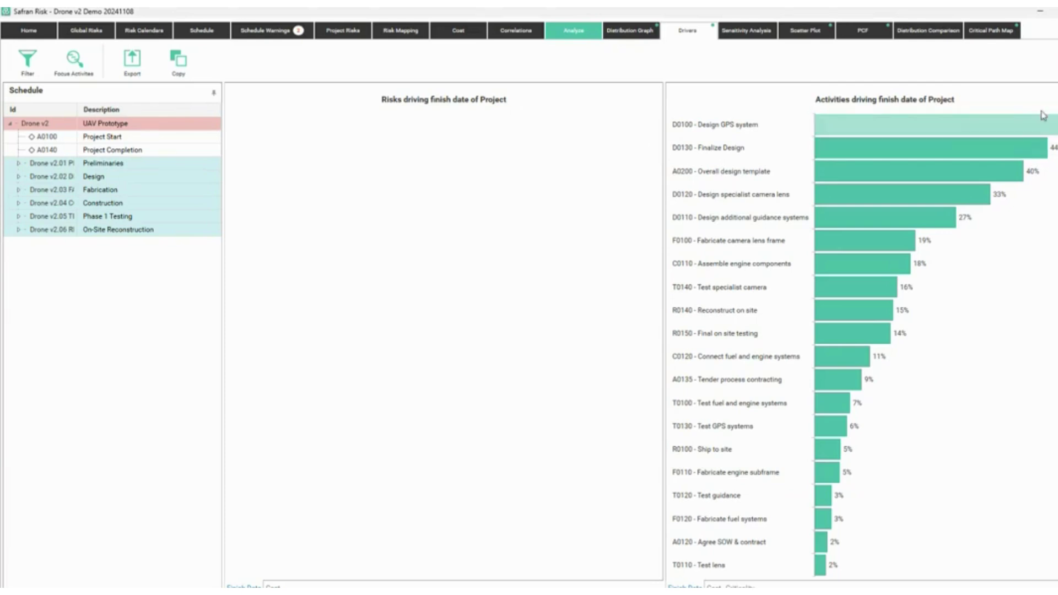
{"action": "mouse_move", "coordinate": [894, 174]}
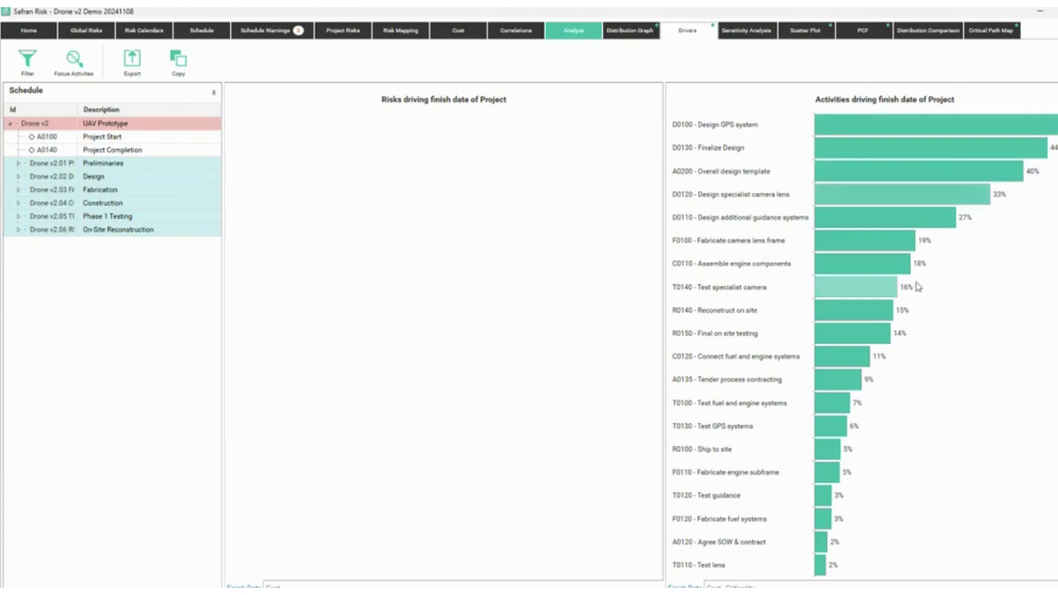
{"action": "mouse_move", "coordinate": [912, 204]}
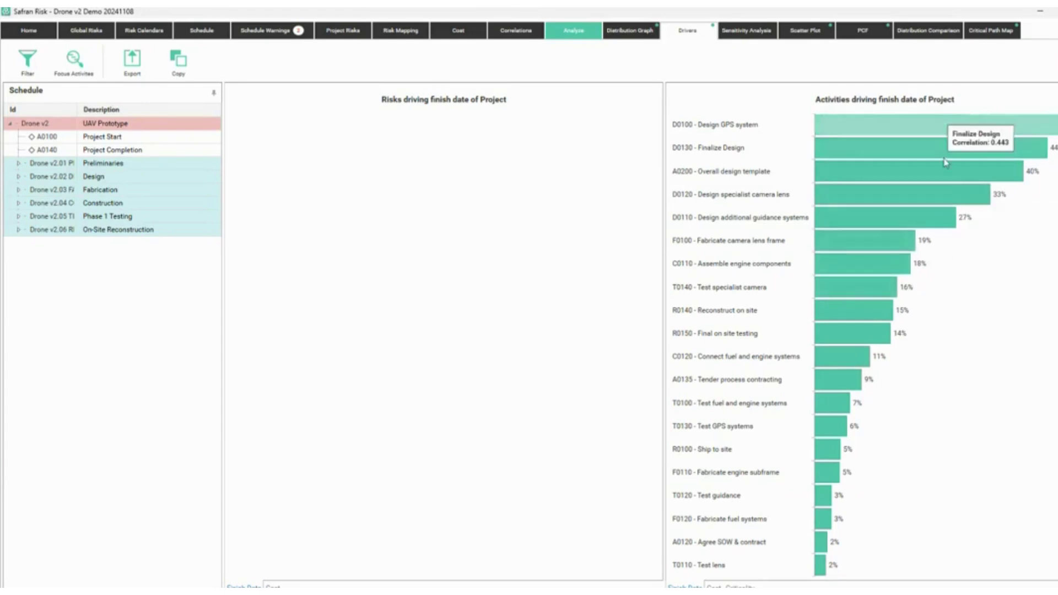
{"action": "mouse_move", "coordinate": [887, 216]}
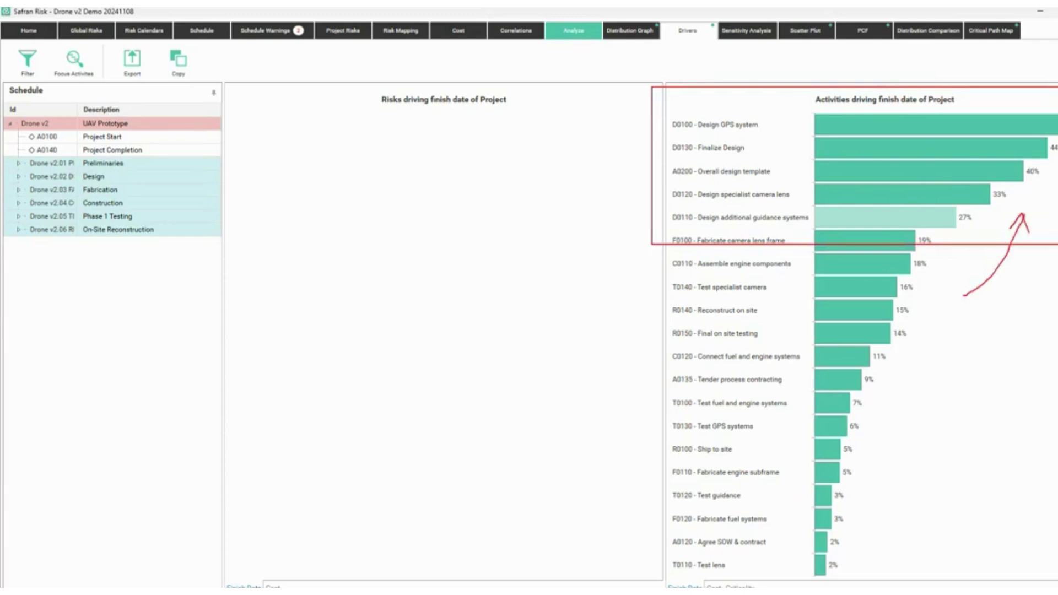
{"action": "key", "text": "Escape"}
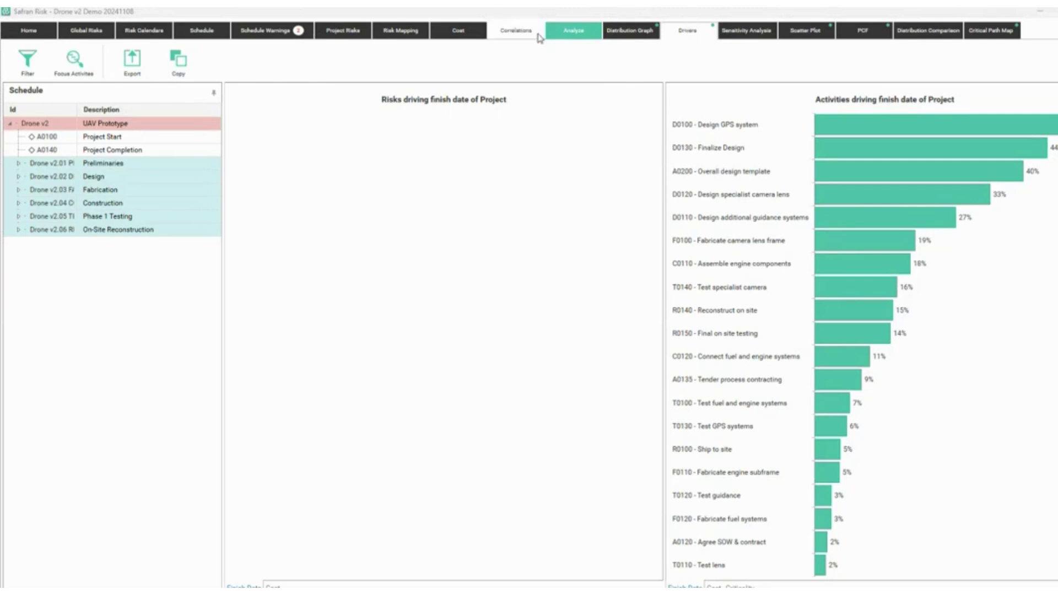
Step: Map risk R002 Contractor Liquidation to the Fabrication activities F0120, F0110 and F0100 in the risk mapping
{"action": "left_click", "coordinate": [572, 33]}
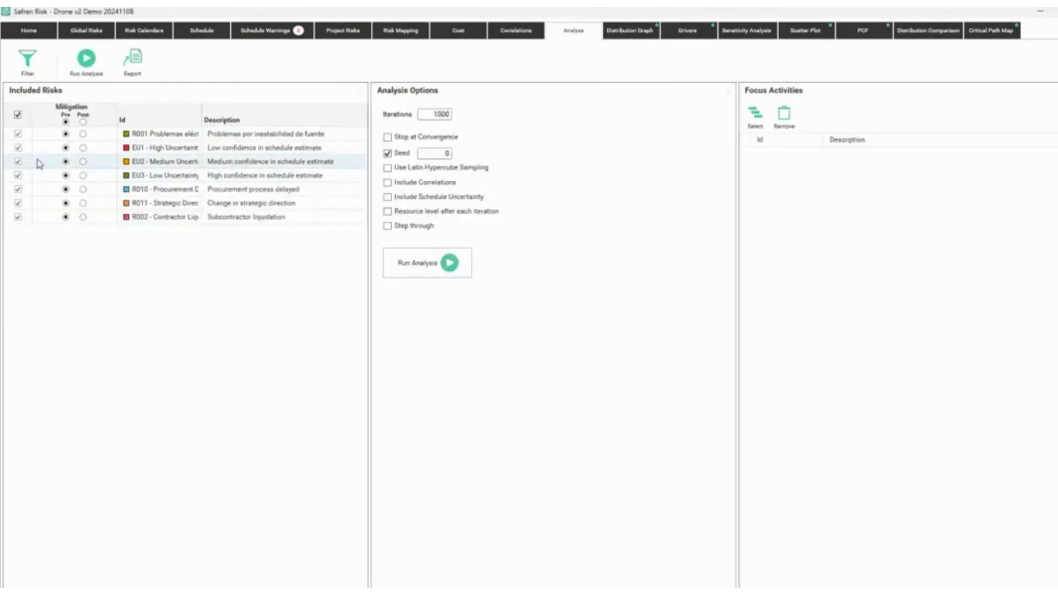
{"action": "left_click", "coordinate": [395, 33]}
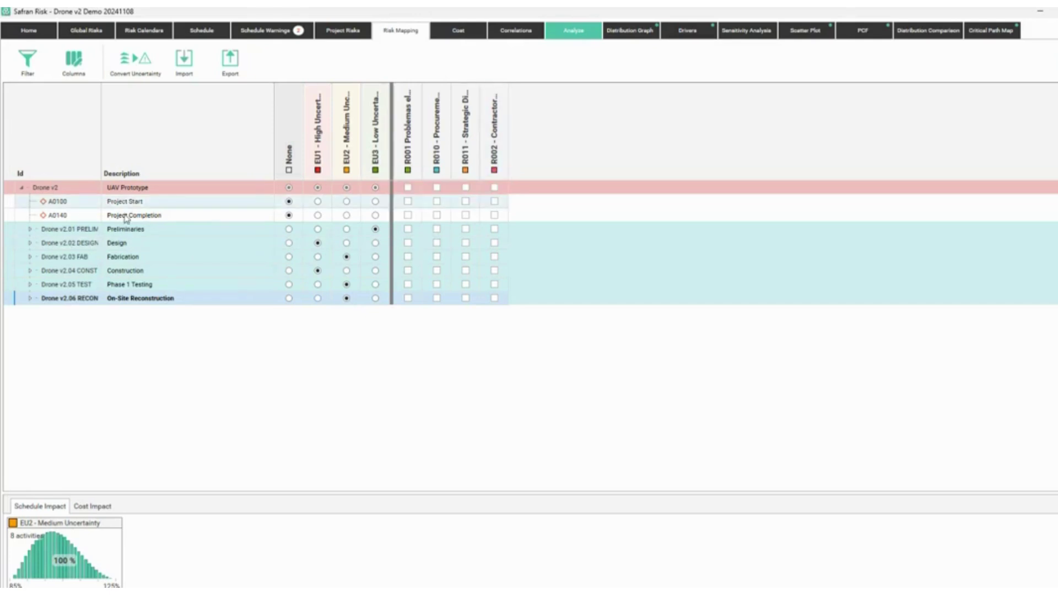
{"action": "left_click", "coordinate": [30, 257]}
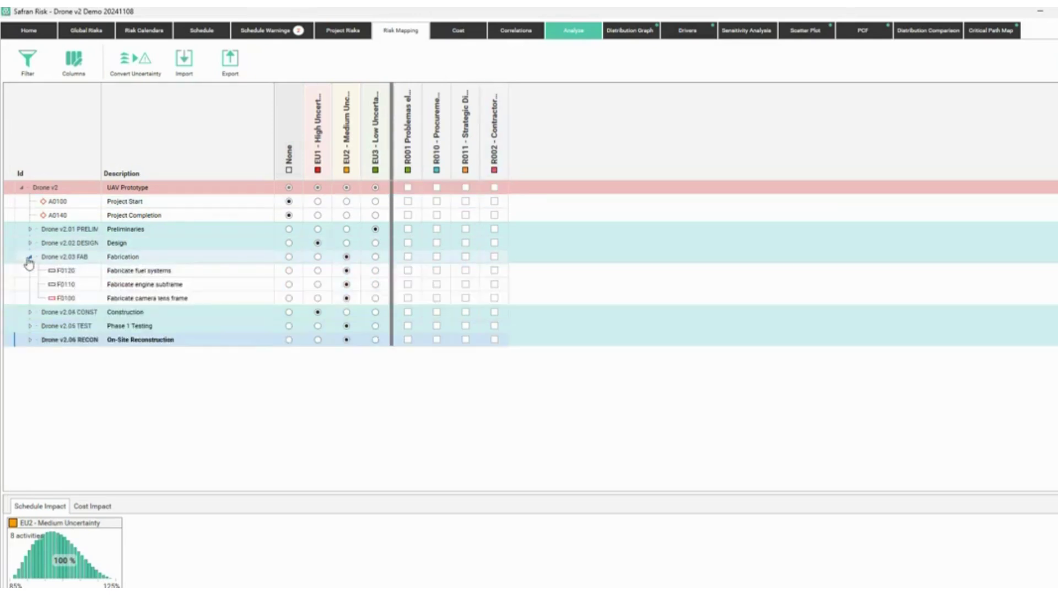
{"action": "left_click", "coordinate": [494, 271]}
{"action": "left_click", "coordinate": [494, 285]}
{"action": "left_click", "coordinate": [494, 299]}
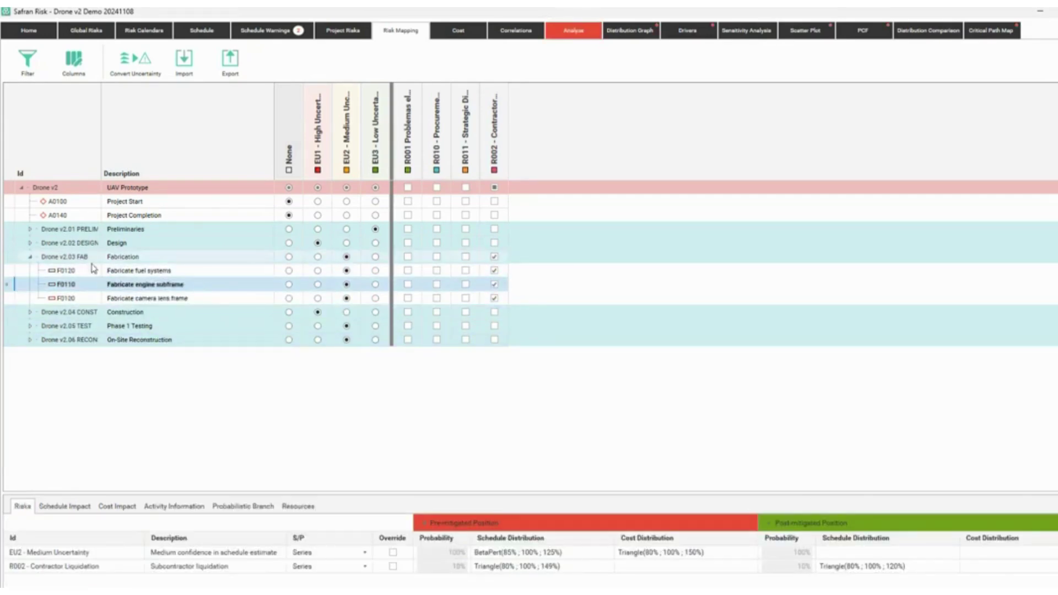
{"action": "left_click", "coordinate": [29, 256]}
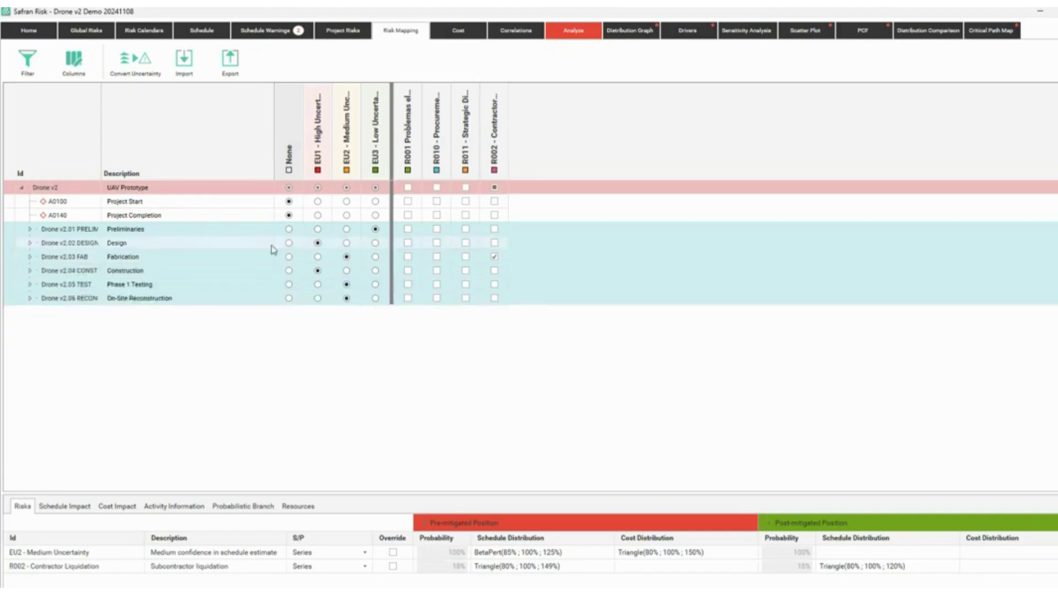
Step: Map risk R011 Strategic Direction Change to the Design activities A0200, D0100, D0110 and D0130
{"action": "left_click", "coordinate": [30, 243]}
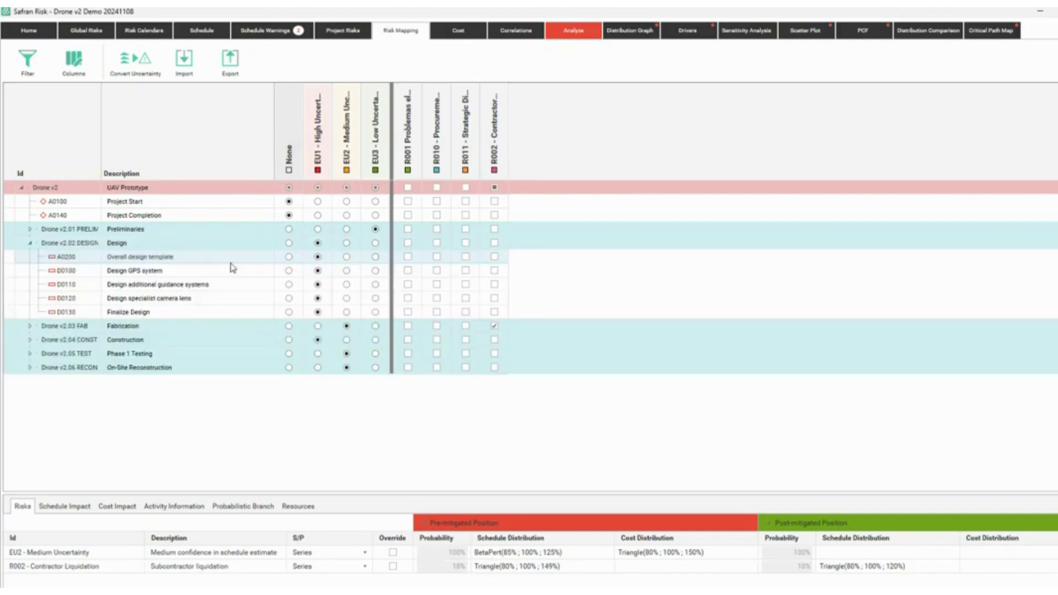
{"action": "left_click", "coordinate": [468, 255]}
{"action": "left_click", "coordinate": [465, 275]}
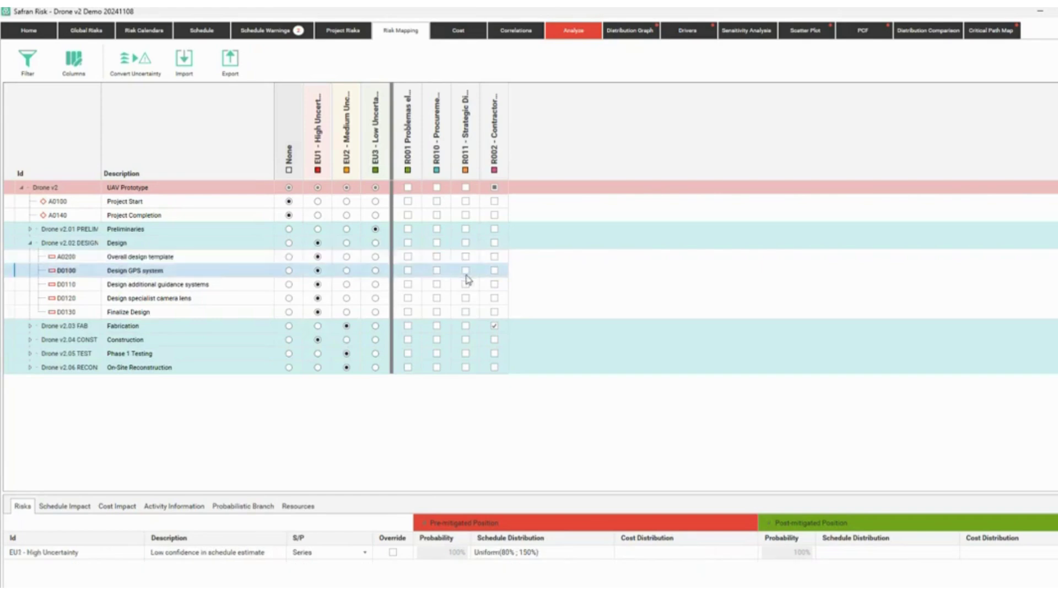
{"action": "left_click", "coordinate": [466, 254]}
{"action": "left_click", "coordinate": [466, 272]}
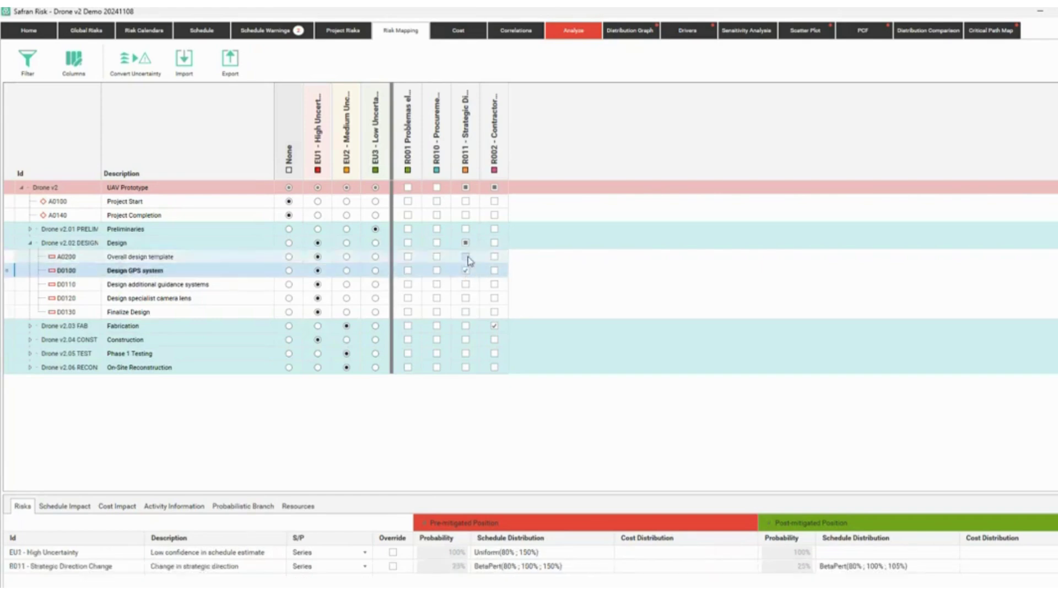
{"action": "left_click", "coordinate": [467, 257]}
{"action": "left_click", "coordinate": [466, 286]}
{"action": "left_click", "coordinate": [465, 312]}
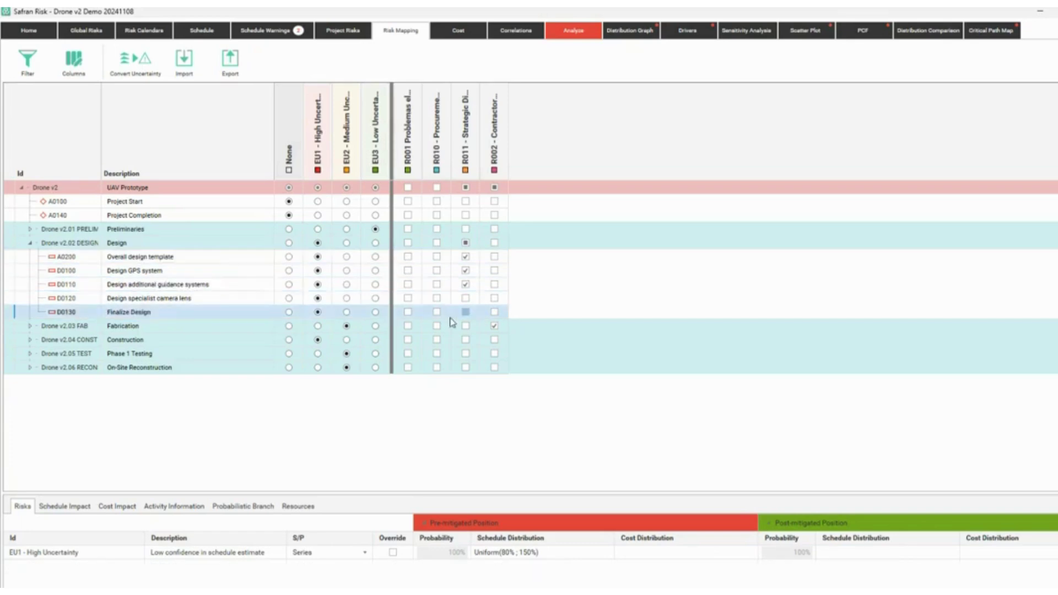
Step: Map risk R011 to Test specialist camera and Hammock for testing phase under Phase 1 Testing
{"action": "left_click", "coordinate": [29, 354]}
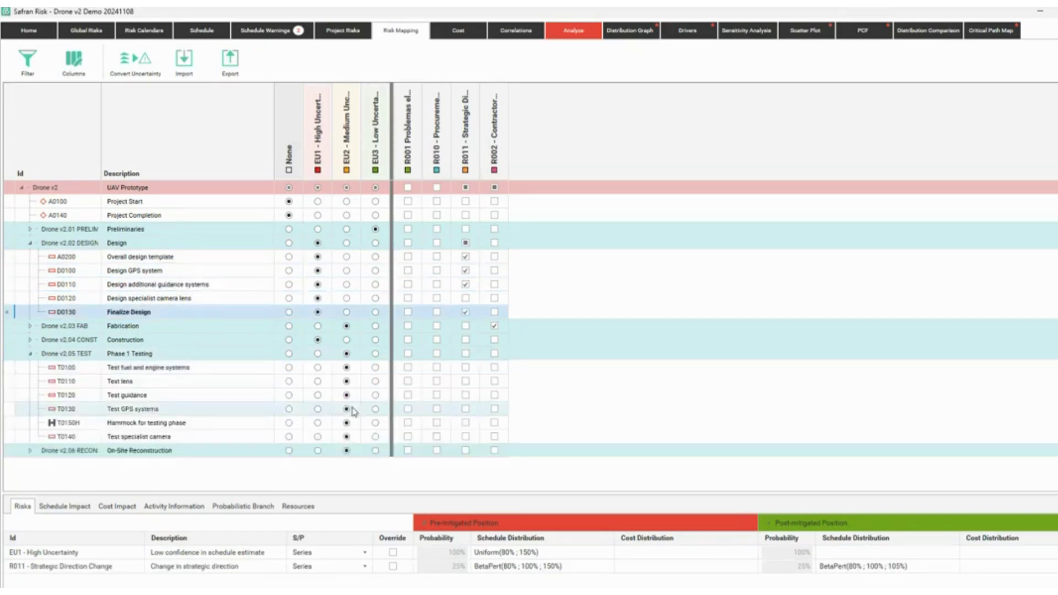
{"action": "left_click", "coordinate": [466, 436]}
{"action": "left_click", "coordinate": [466, 422]}
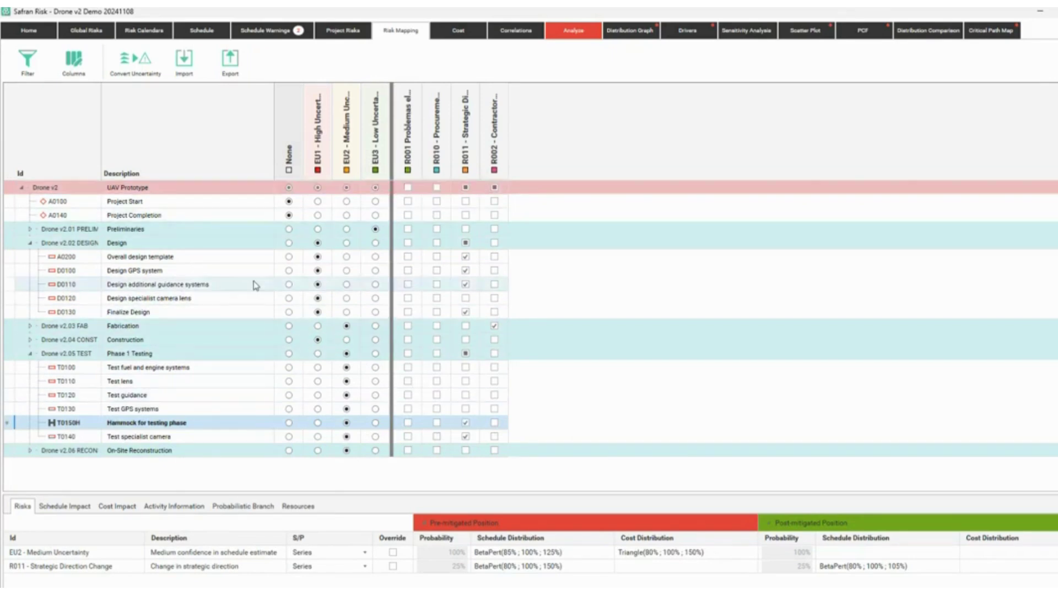
Step: Map R010 Procurement Delays to Fabricate fuel systems and Fabricate engine subframe, and R001 Problemas eléctricos to the whole Design phase
{"action": "left_click", "coordinate": [30, 325]}
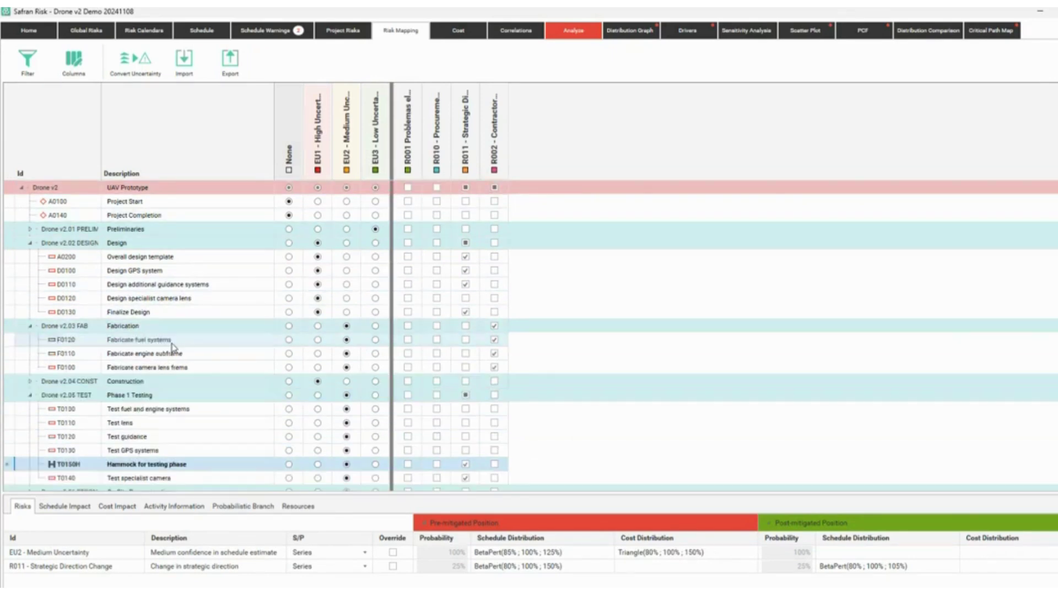
{"action": "left_click", "coordinate": [437, 339]}
{"action": "left_click", "coordinate": [436, 354]}
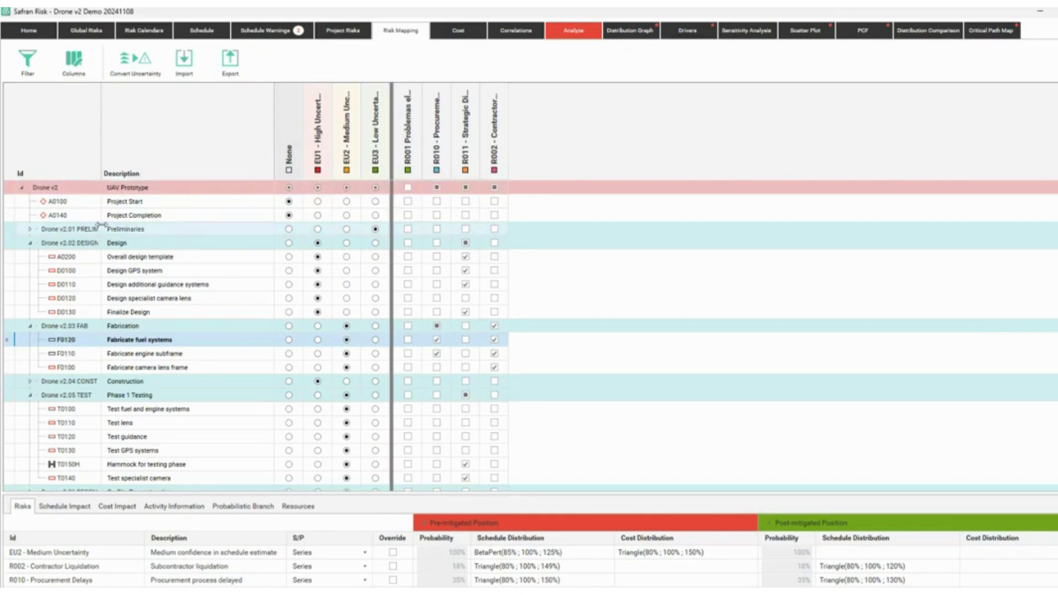
{"action": "left_click", "coordinate": [407, 243]}
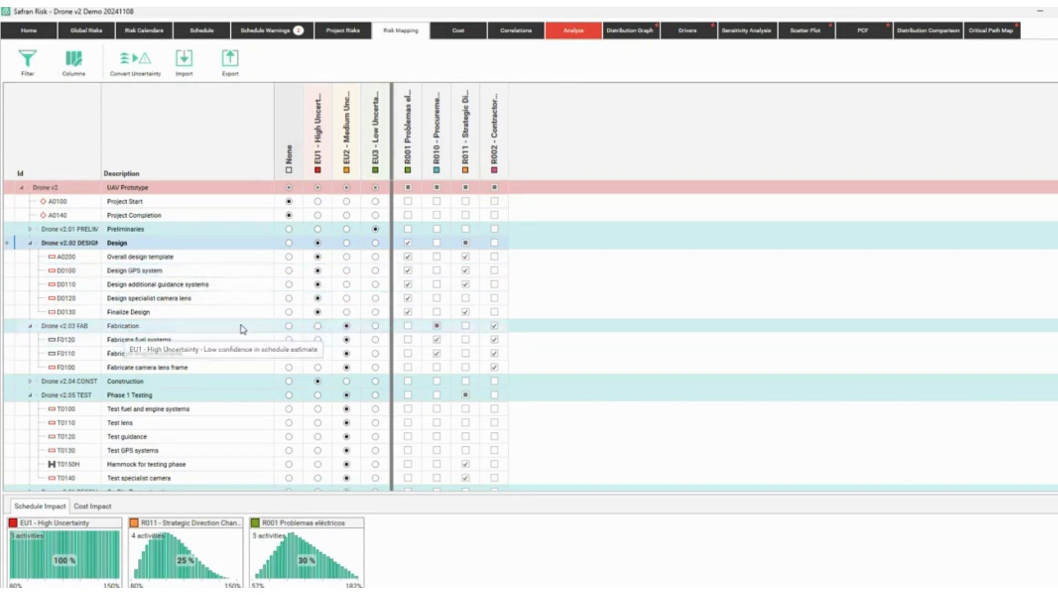
Step: Compare the schedule impact on Fabricate fuel systems with and without R010 Procurement Delays, leaving the risk mapped
{"action": "left_click", "coordinate": [242, 328]}
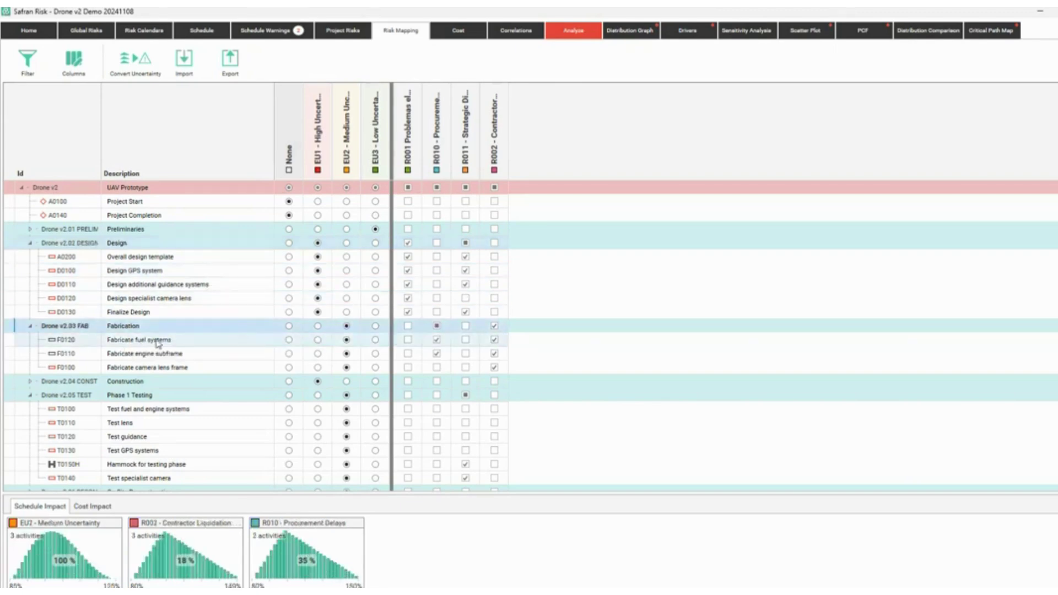
{"action": "left_click", "coordinate": [226, 354]}
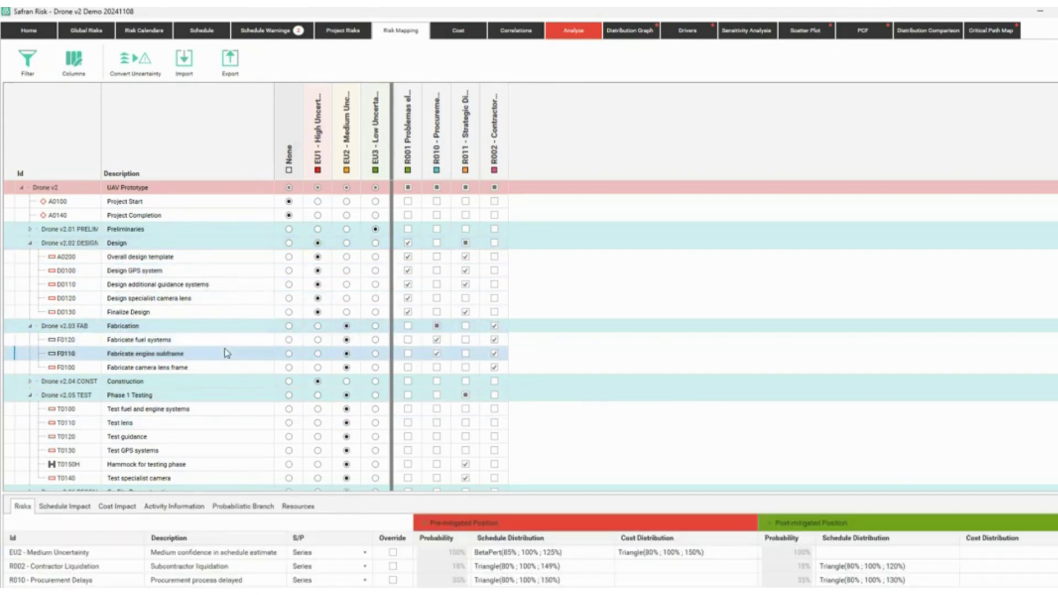
{"action": "left_click", "coordinate": [231, 343]}
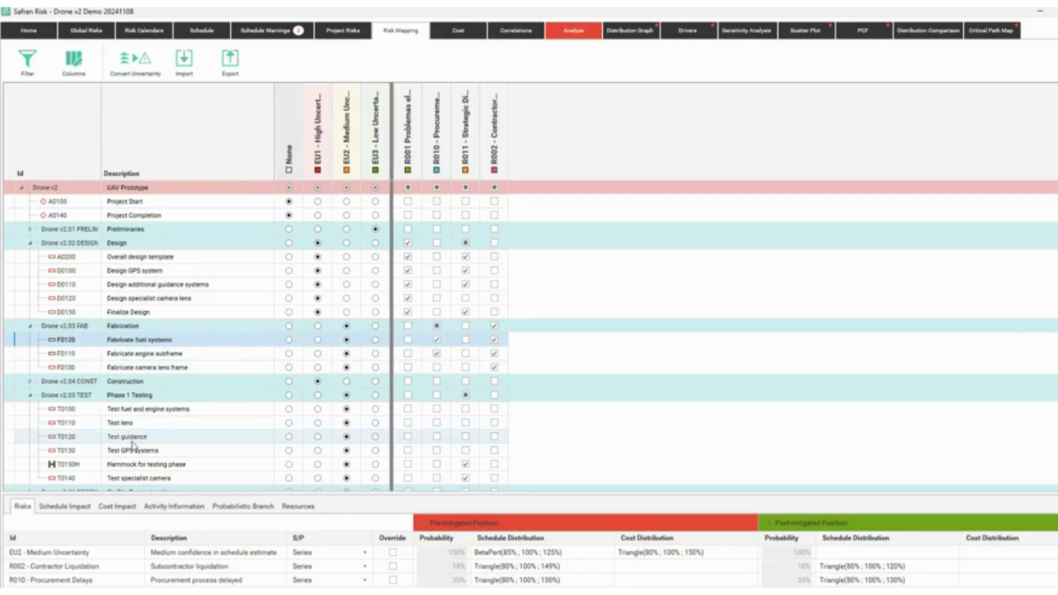
{"action": "left_click", "coordinate": [72, 507]}
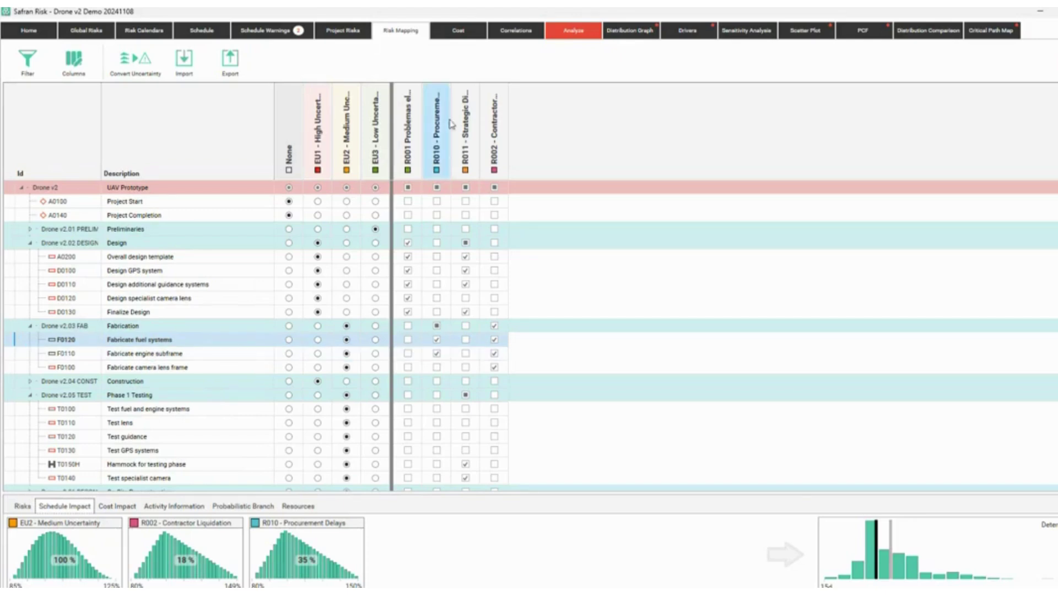
{"action": "left_click", "coordinate": [437, 340]}
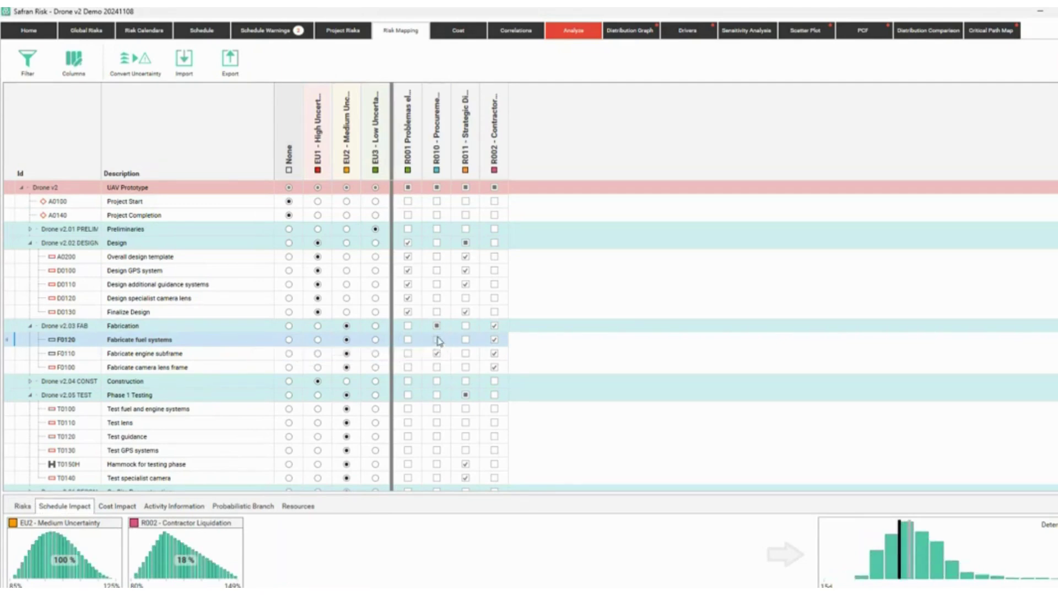
{"action": "left_click", "coordinate": [437, 340]}
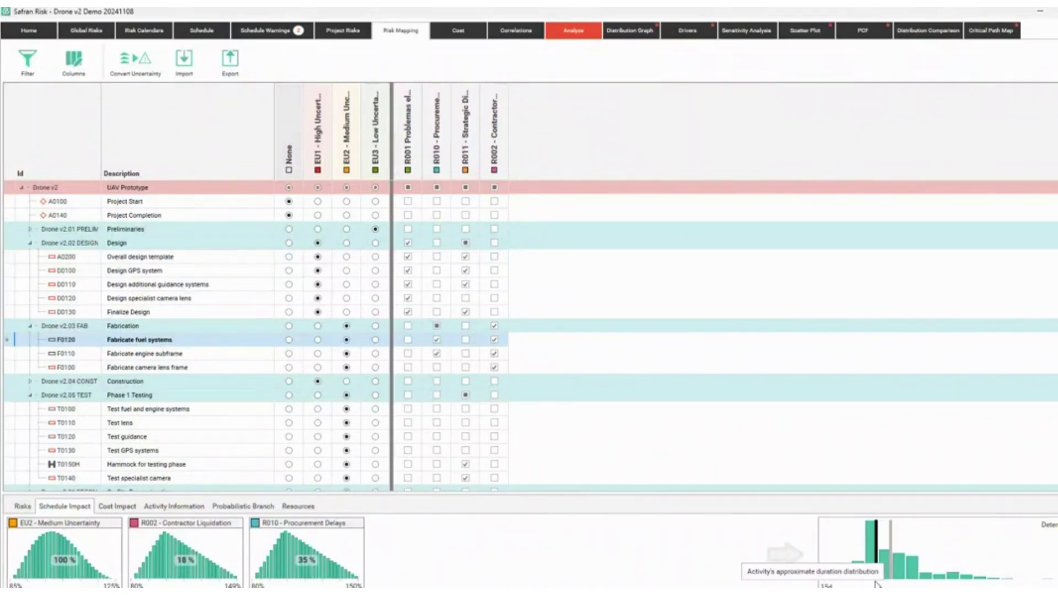
Step: Review the cost impact, activity information, resources and probabilistic branch of Fabricate fuel systems, ending on its schedule impact
{"action": "left_click", "coordinate": [104, 510]}
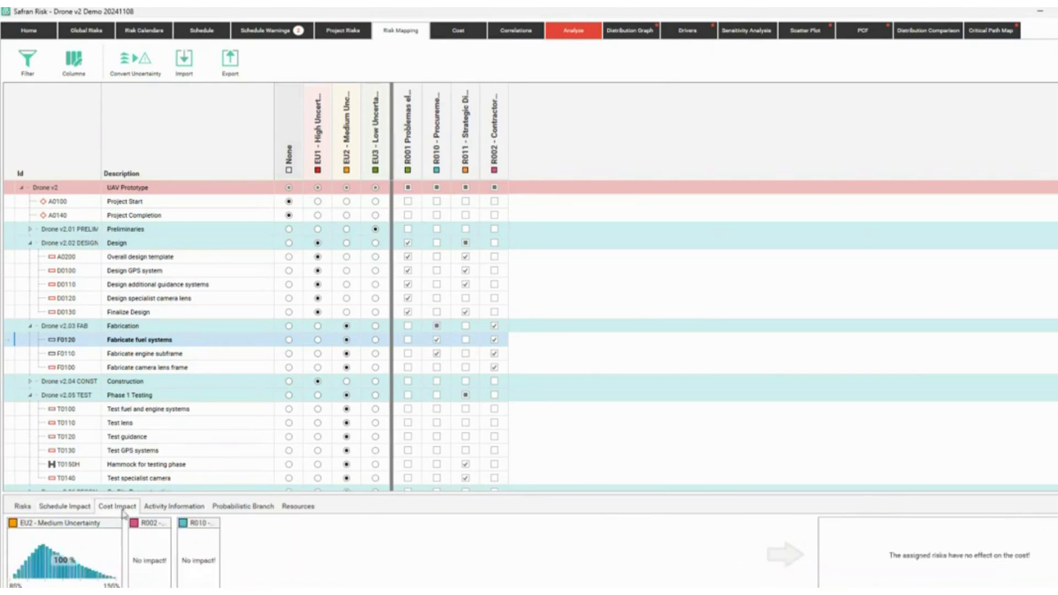
{"action": "left_click", "coordinate": [89, 509]}
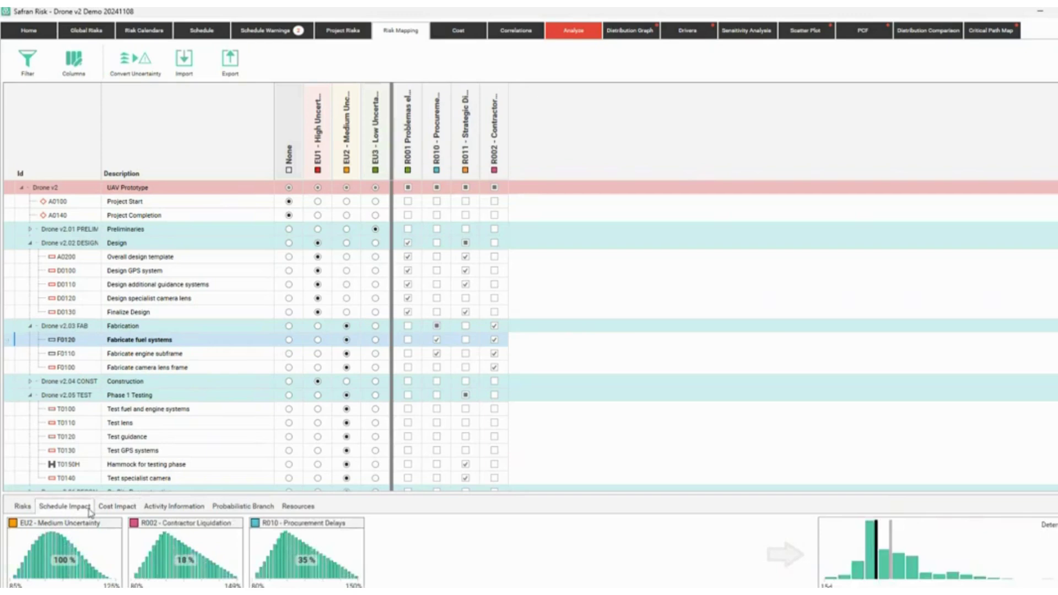
{"action": "left_click", "coordinate": [168, 509]}
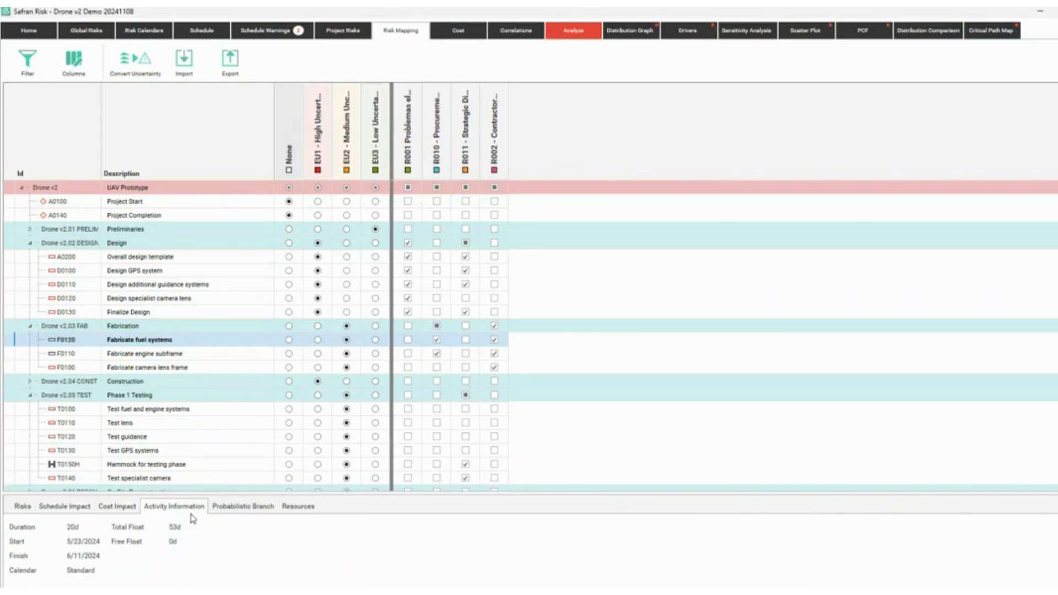
{"action": "left_click", "coordinate": [256, 510]}
{"action": "left_click", "coordinate": [293, 510]}
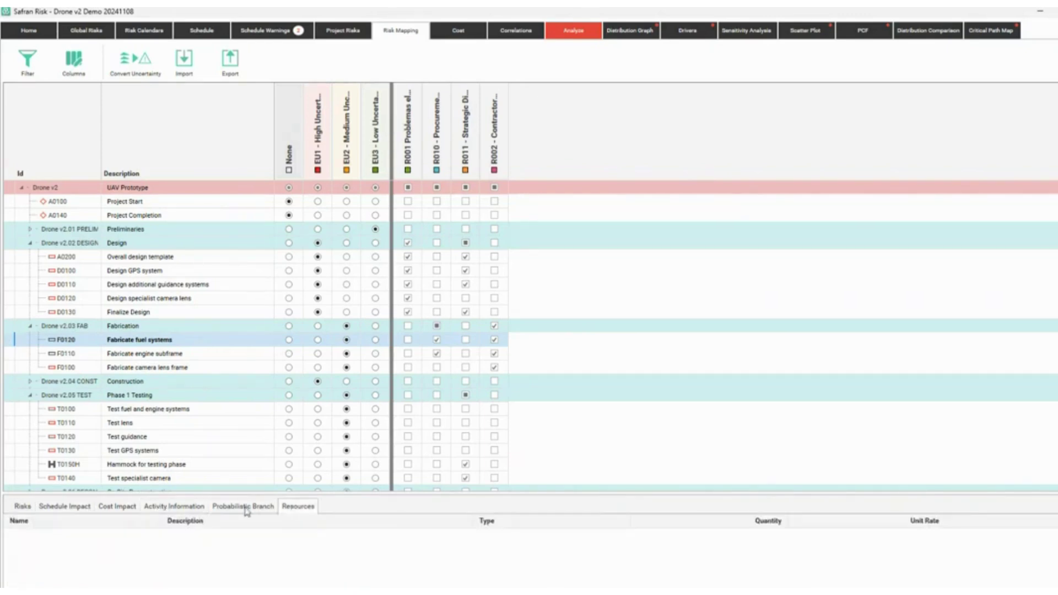
{"action": "left_click", "coordinate": [246, 510]}
{"action": "left_click", "coordinate": [76, 510]}
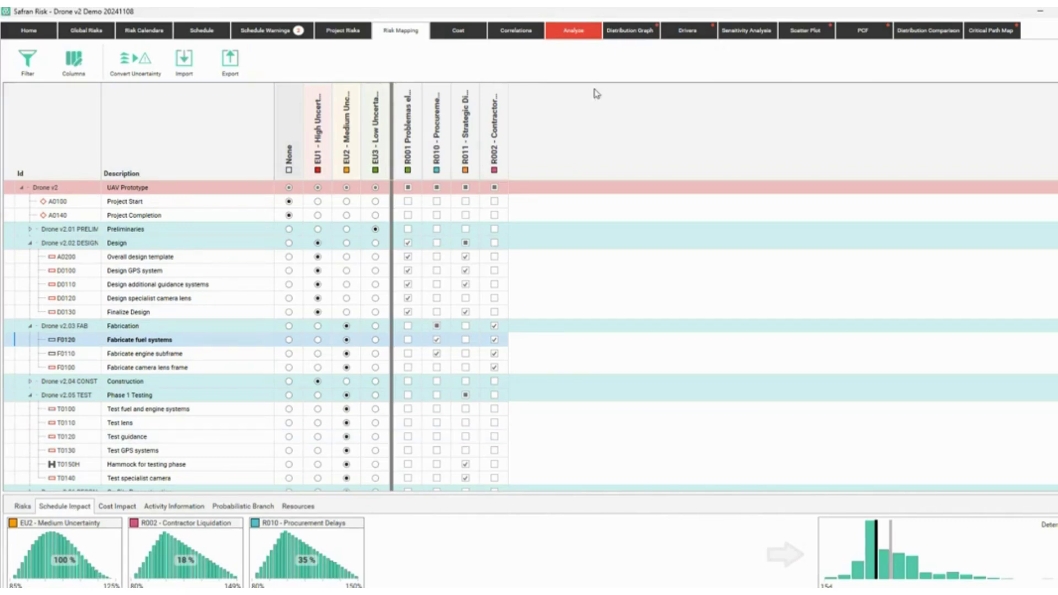
Step: Rerun the risk analysis on all pre-mitigated risks with 1000 iterations and display the project's duration distribution
{"action": "left_click", "coordinate": [579, 32]}
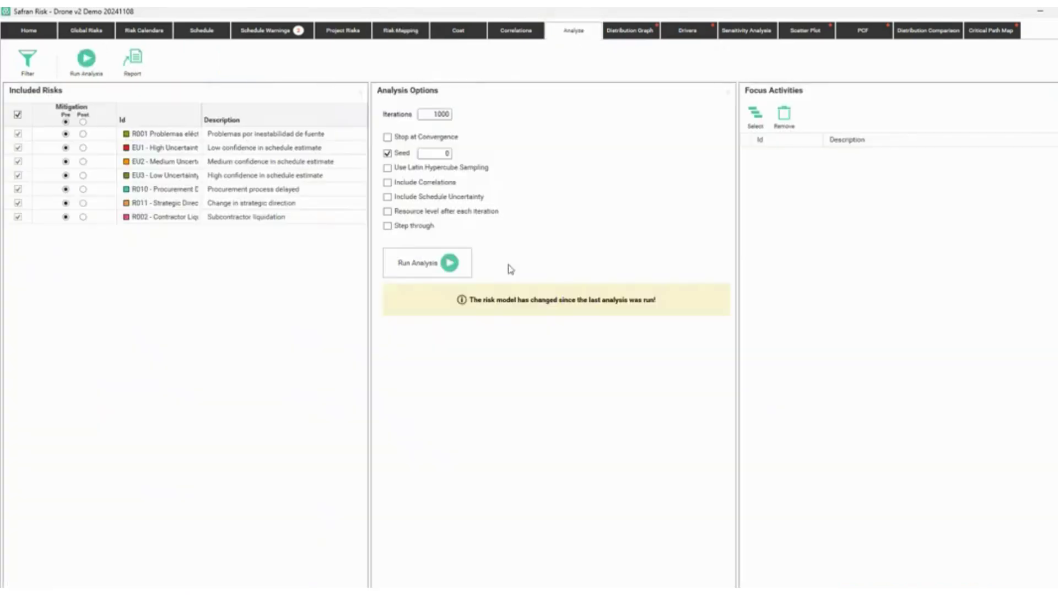
{"action": "left_click", "coordinate": [414, 267]}
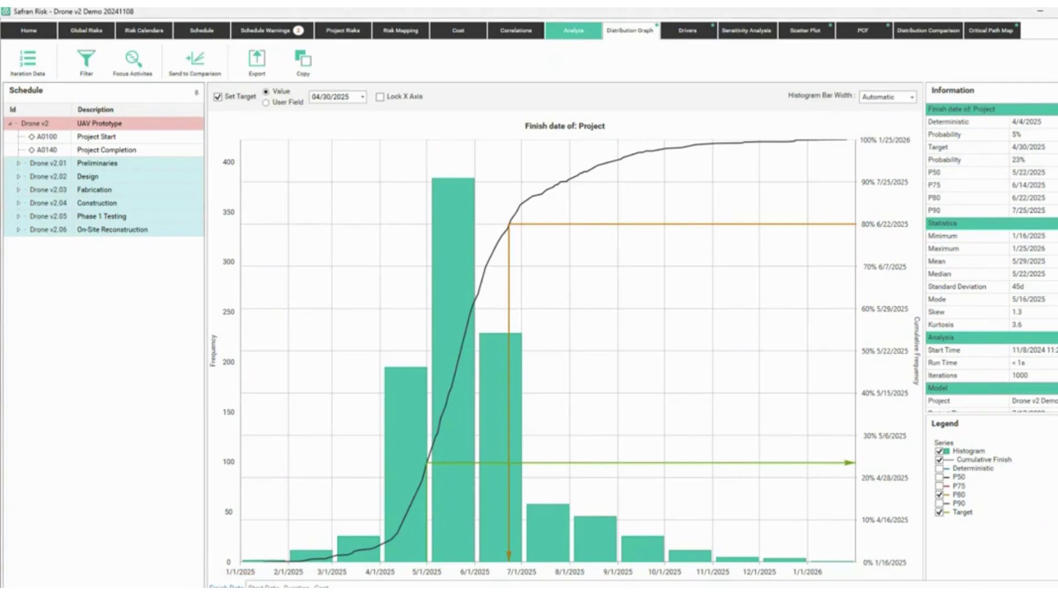
{"action": "left_click", "coordinate": [296, 586]}
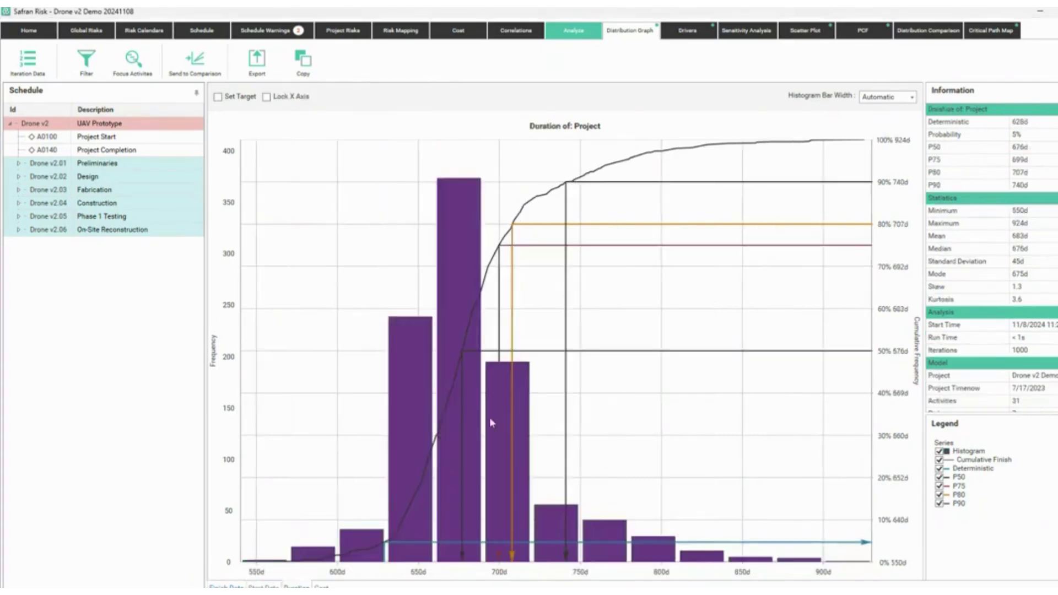
Step: Review which risks and activities drive the project's finish date
{"action": "left_click", "coordinate": [687, 33]}
{"action": "mouse_move", "coordinate": [366, 288]}
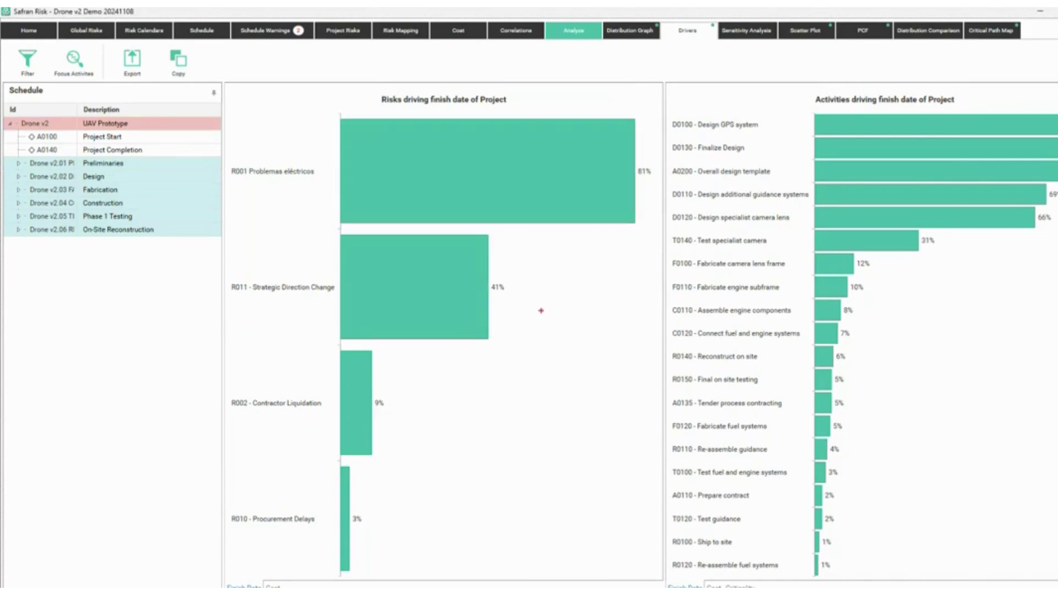
{"action": "type", "text": "correlation"}
{"action": "key", "text": "Return"}
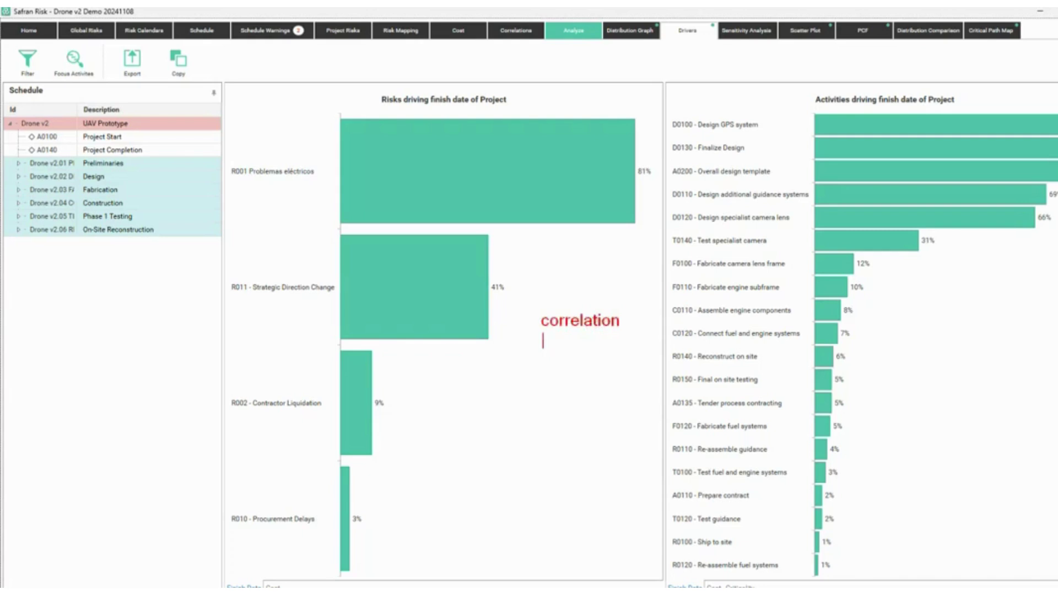
{"action": "type", "text": "simple inicial"}
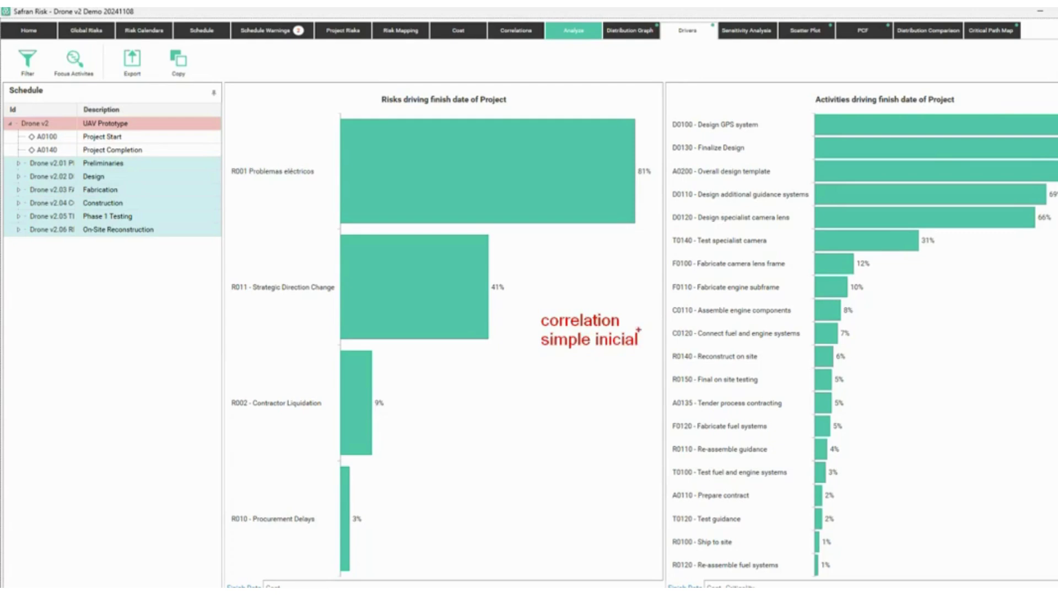
{"action": "key", "text": "Escape"}
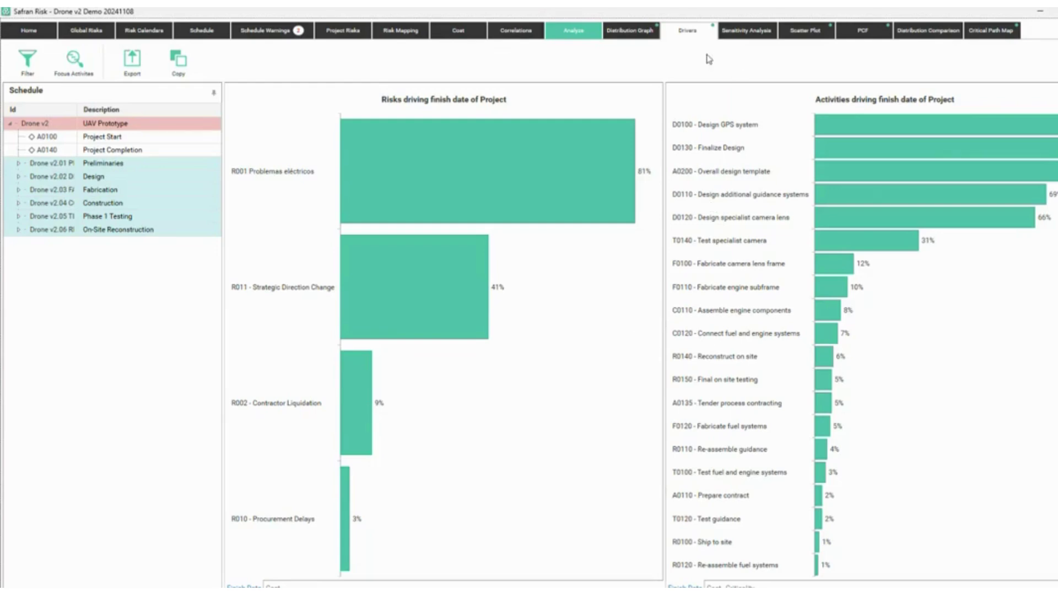
Step: Calculate the sensitivity impacts of the risks on the project's P90 finish date as a tornado chart
{"action": "left_click", "coordinate": [746, 36]}
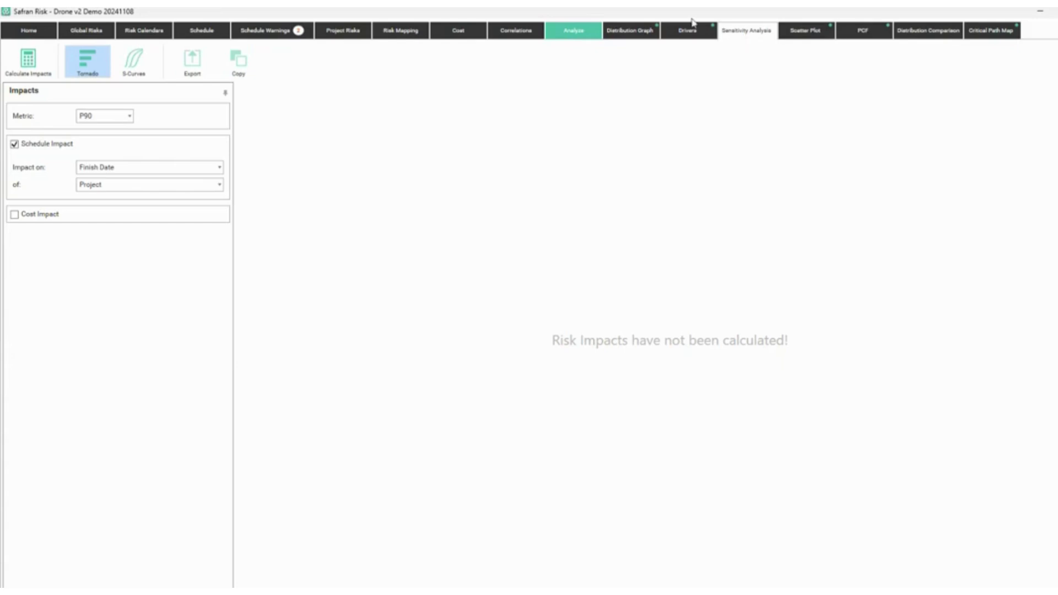
{"action": "left_click", "coordinate": [28, 70]}
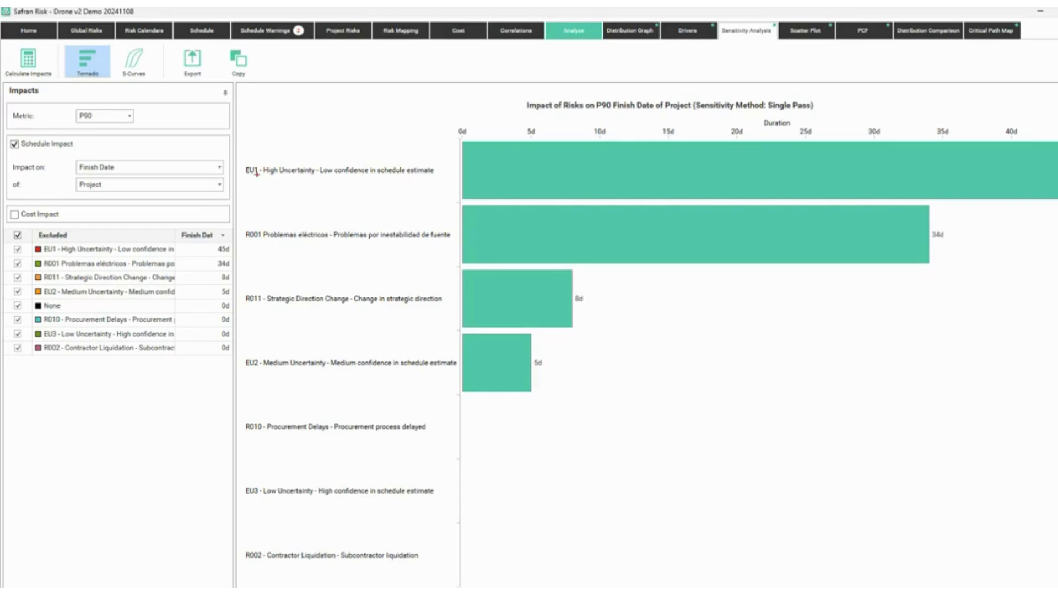
{"action": "left_click_drag", "start_coordinate": [238, 160], "coordinate": [450, 184]}
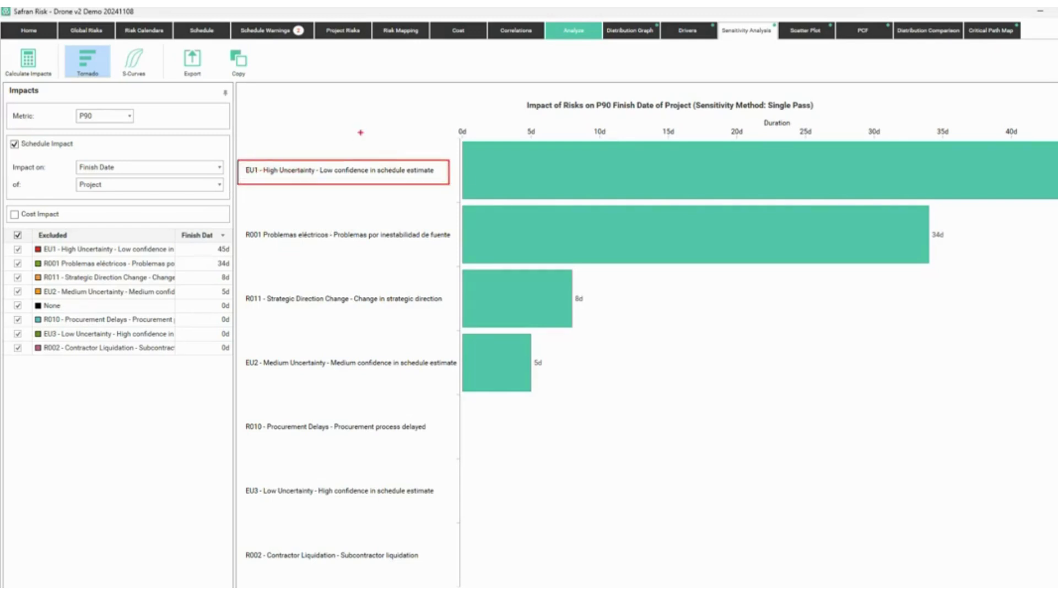
{"action": "mouse_move", "coordinate": [355, 126]}
{"action": "left_mouse_down"}
{"action": "mouse_move", "coordinate": [410, 152]}
{"action": "mouse_move", "coordinate": [414, 161]}
{"action": "mouse_move", "coordinate": [399, 164]}
{"action": "left_mouse_up"}
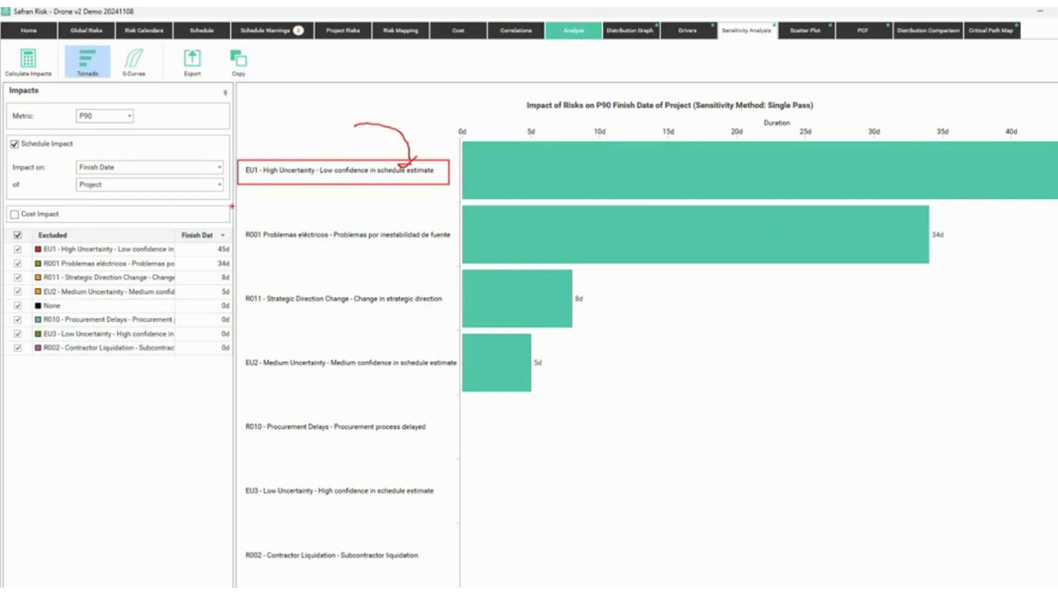
{"action": "mouse_move", "coordinate": [102, 105]}
{"action": "left_mouse_down"}
{"action": "mouse_move", "coordinate": [80, 116]}
{"action": "mouse_move", "coordinate": [102, 125]}
{"action": "mouse_move", "coordinate": [103, 108]}
{"action": "left_mouse_up"}
{"action": "mouse_move", "coordinate": [918, 228]}
{"action": "left_mouse_down"}
{"action": "mouse_move", "coordinate": [940, 253]}
{"action": "mouse_move", "coordinate": [256, 206]}
{"action": "mouse_move", "coordinate": [194, 165]}
{"action": "left_mouse_up"}
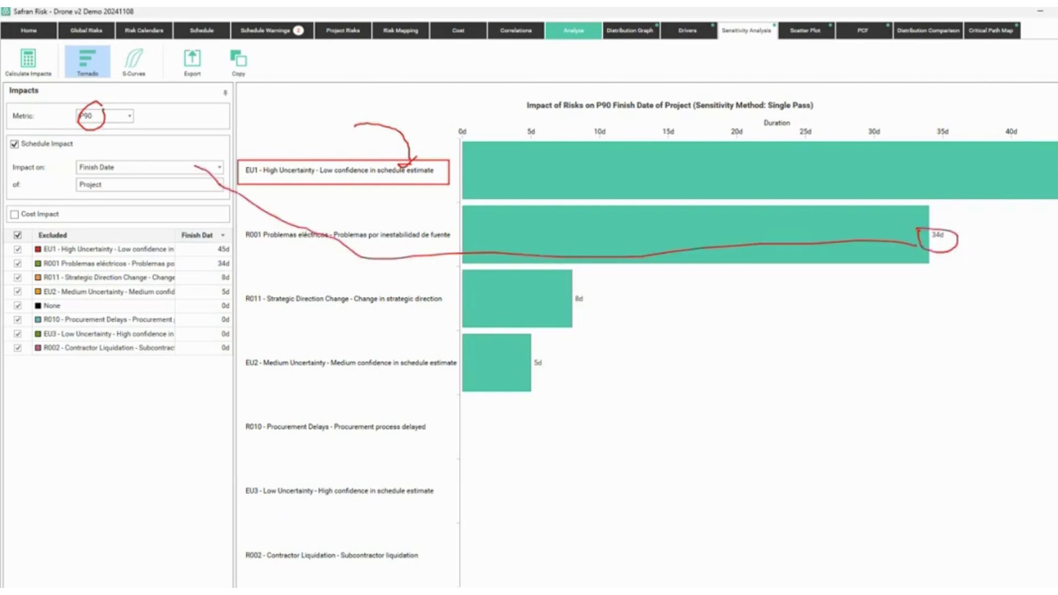
{"action": "key", "text": "Escape"}
Step: Set the sensitivity tornado's metric to P80 for the project's finish date
{"action": "left_click", "coordinate": [130, 116]}
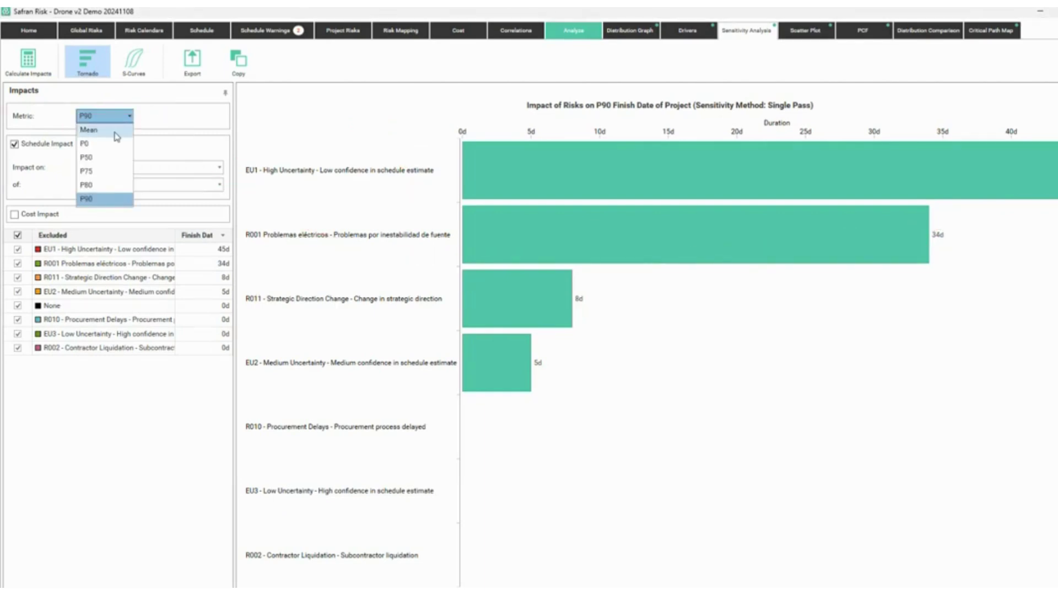
{"action": "left_click", "coordinate": [111, 186]}
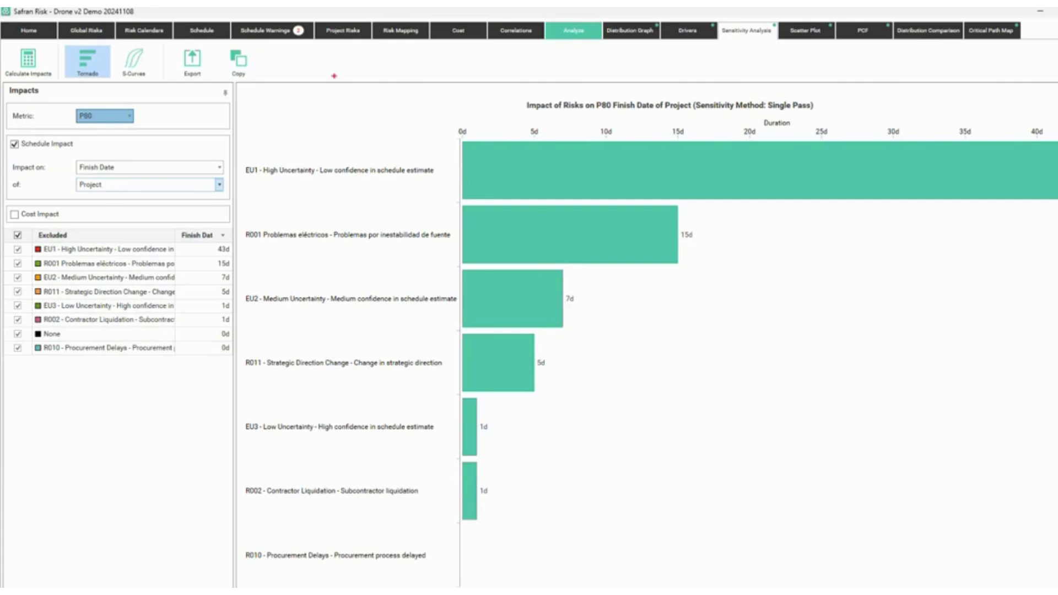
{"action": "left_click_drag", "start_coordinate": [210, 46], "coordinate": [337, 45]}
{"action": "mouse_move", "coordinate": [268, 49]}
{"action": "left_mouse_down"}
{"action": "mouse_move", "coordinate": [537, 65]}
{"action": "mouse_move", "coordinate": [578, 45]}
{"action": "mouse_move", "coordinate": [628, 62]}
{"action": "mouse_move", "coordinate": [666, 47]}
{"action": "mouse_move", "coordinate": [759, 49]}
{"action": "left_mouse_up"}
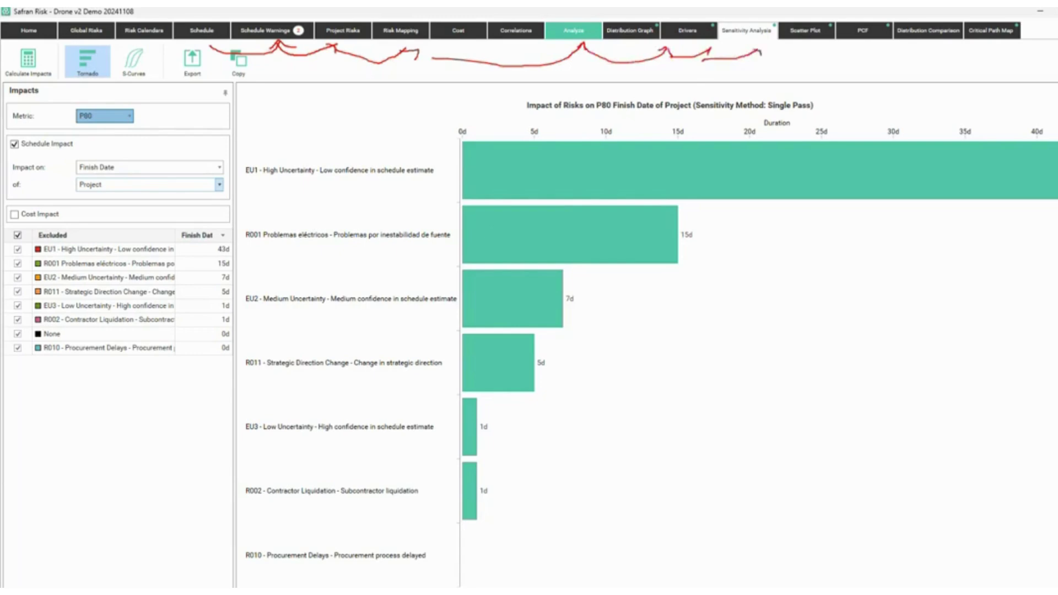
{"action": "key", "text": "Escape"}
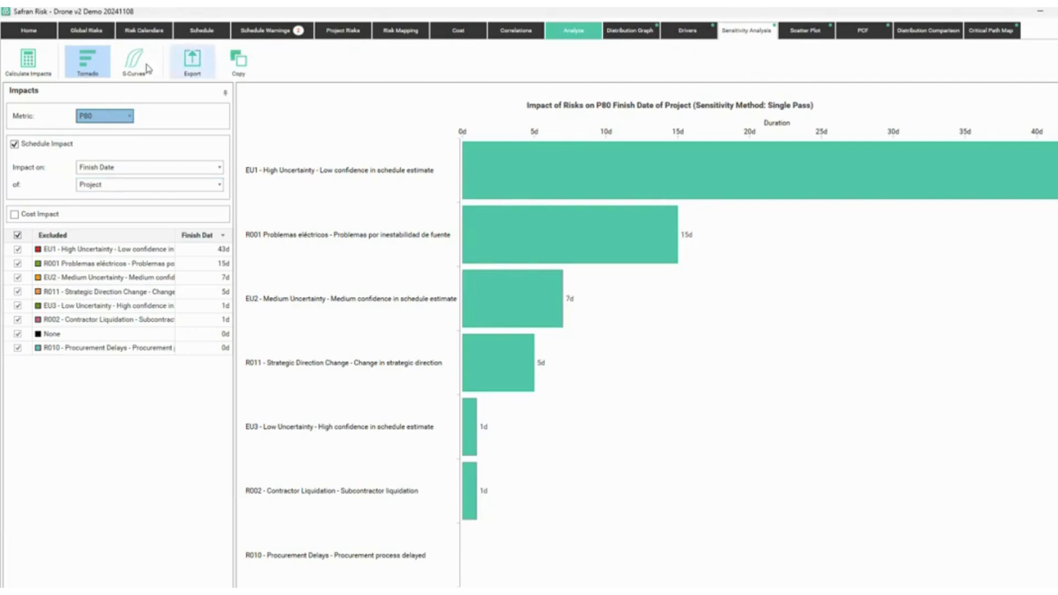
Step: Close the current project and open the recent project Drone ResourceLoaded
{"action": "left_click", "coordinate": [34, 31]}
{"action": "left_click", "coordinate": [67, 318]}
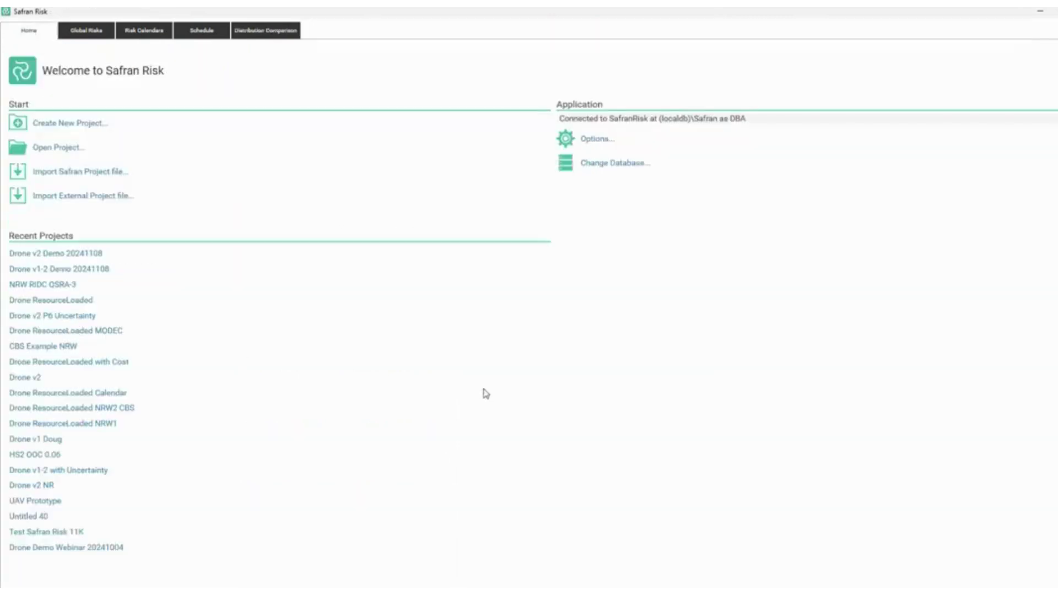
{"action": "left_click", "coordinate": [63, 301]}
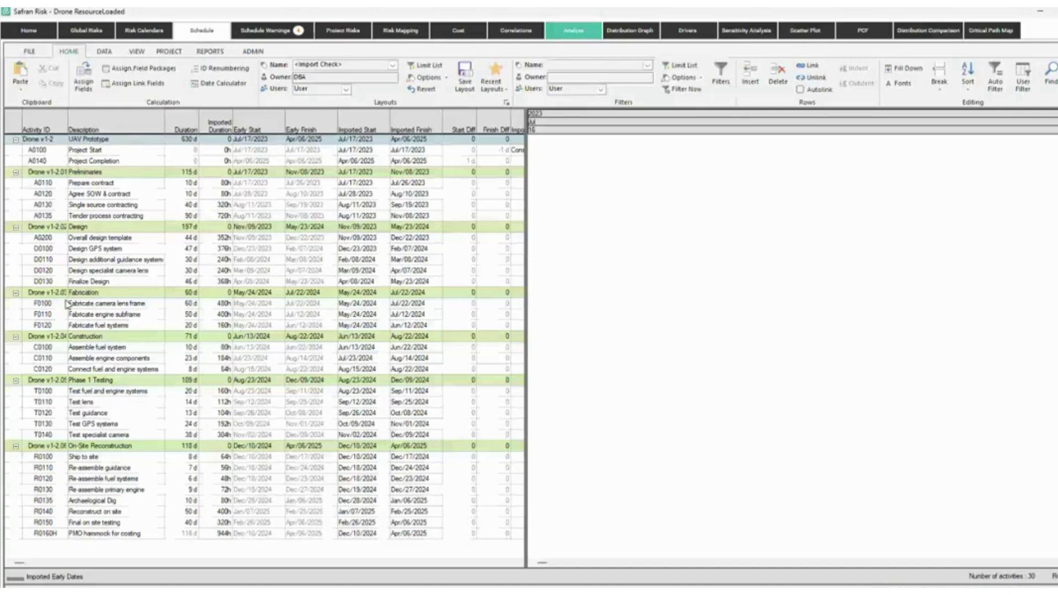
Step: Review the impacts of R002 Contractor Liquidation and R004 ECommunication, including R004's absolute cost impact with its cumulative distribution
{"action": "left_click", "coordinate": [341, 31]}
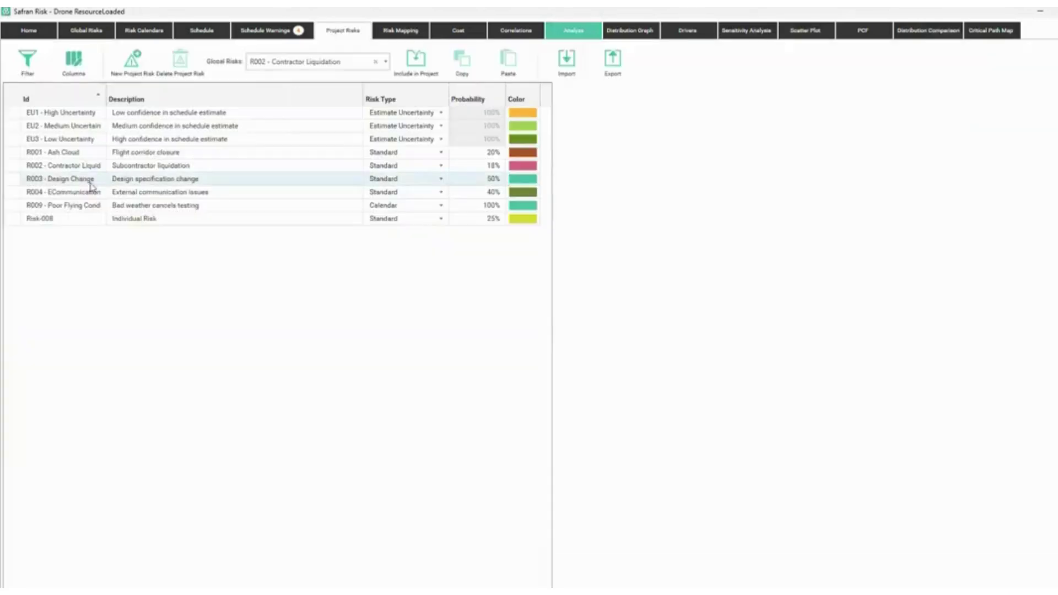
{"action": "left_click", "coordinate": [113, 167]}
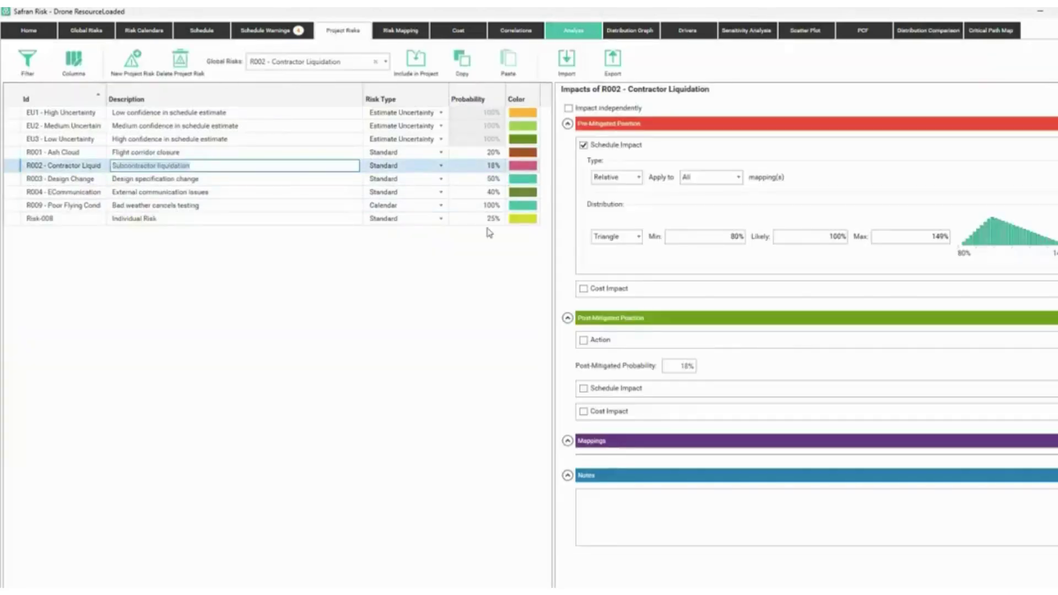
{"action": "left_click", "coordinate": [144, 191]}
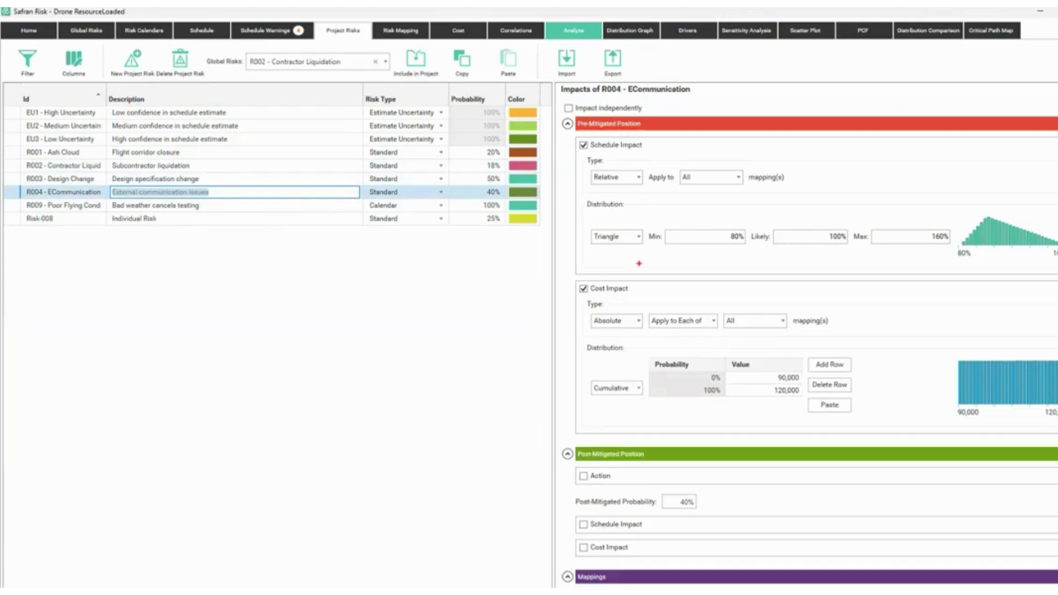
{"action": "left_click_drag", "start_coordinate": [570, 280], "coordinate": [870, 421]}
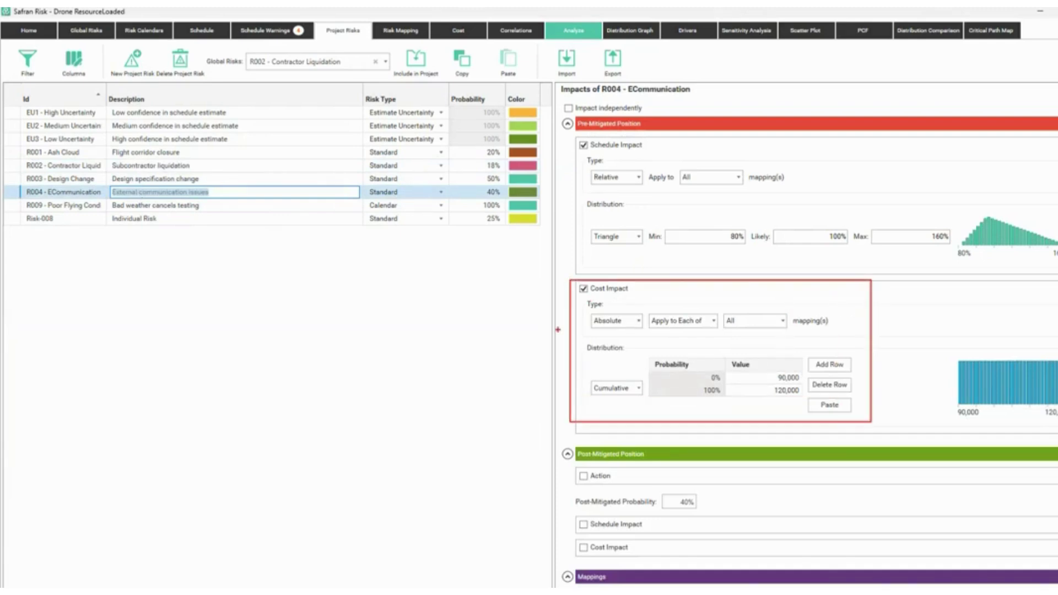
{"action": "mouse_move", "coordinate": [580, 299]}
{"action": "left_mouse_down"}
{"action": "mouse_move", "coordinate": [606, 332]}
{"action": "mouse_move", "coordinate": [637, 325]}
{"action": "mouse_move", "coordinate": [590, 306]}
{"action": "left_mouse_up"}
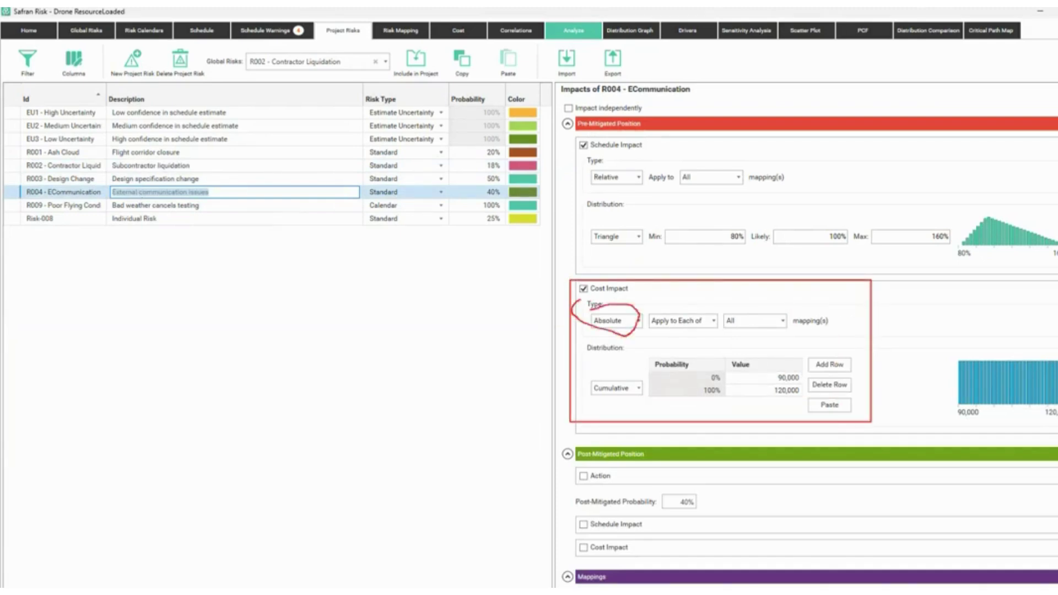
{"action": "mouse_move", "coordinate": [597, 361]}
{"action": "left_mouse_down"}
{"action": "mouse_move", "coordinate": [603, 334]}
{"action": "mouse_move", "coordinate": [612, 338]}
{"action": "left_mouse_up"}
{"action": "mouse_move", "coordinate": [787, 366]}
{"action": "left_mouse_down"}
{"action": "mouse_move", "coordinate": [764, 384]}
{"action": "mouse_move", "coordinate": [778, 362]}
{"action": "left_mouse_up"}
{"action": "key", "text": "Escape"}
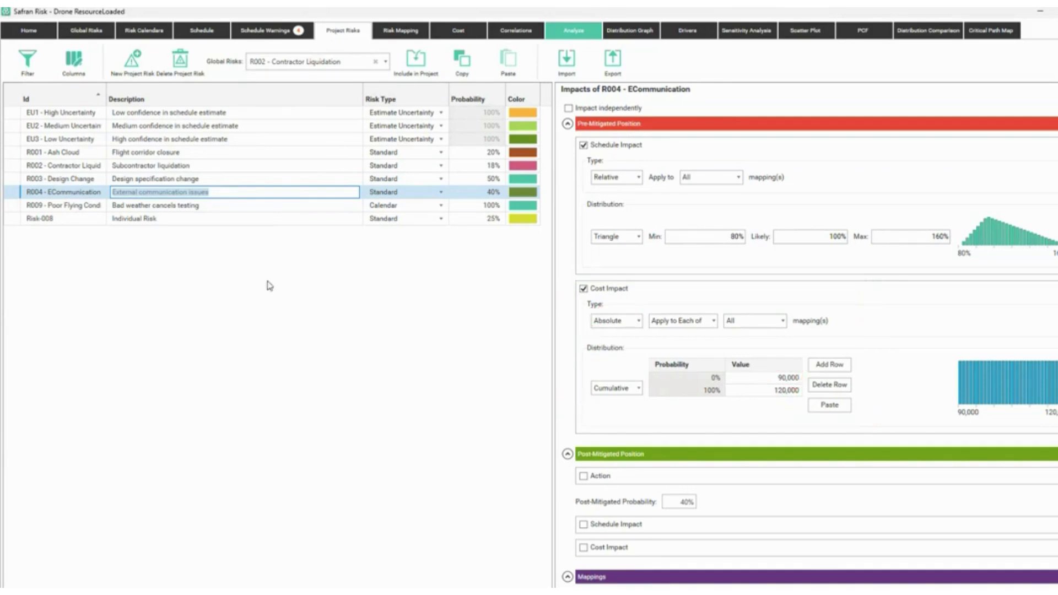
Step: Review the risk calendar of R009 Poor Flying Conditions and the impacts of R003, R002 and R001 Ash Cloud
{"action": "left_click", "coordinate": [123, 210]}
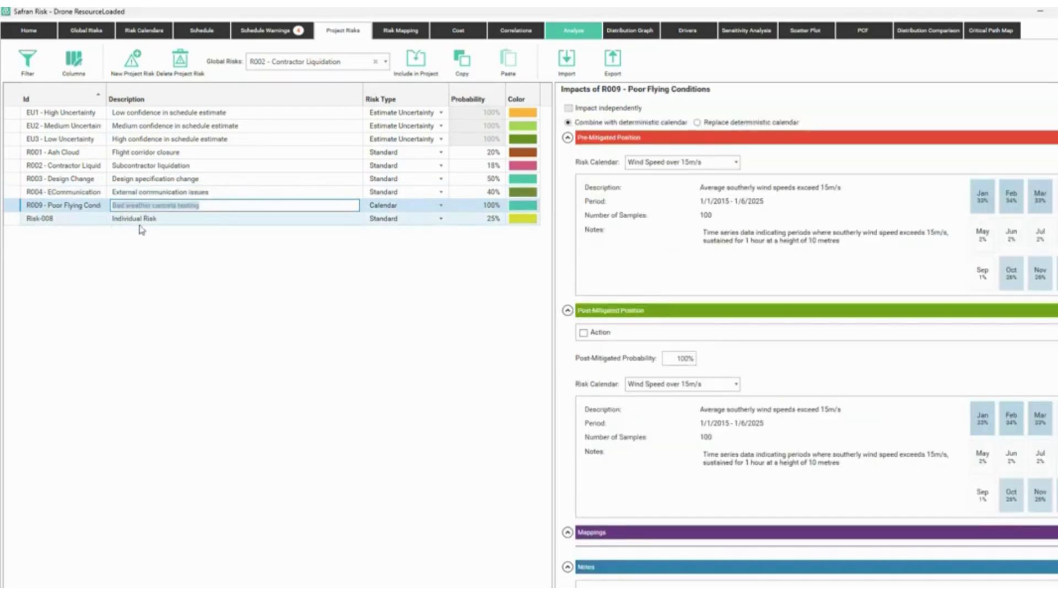
{"action": "left_click", "coordinate": [159, 180]}
{"action": "left_click", "coordinate": [163, 167]}
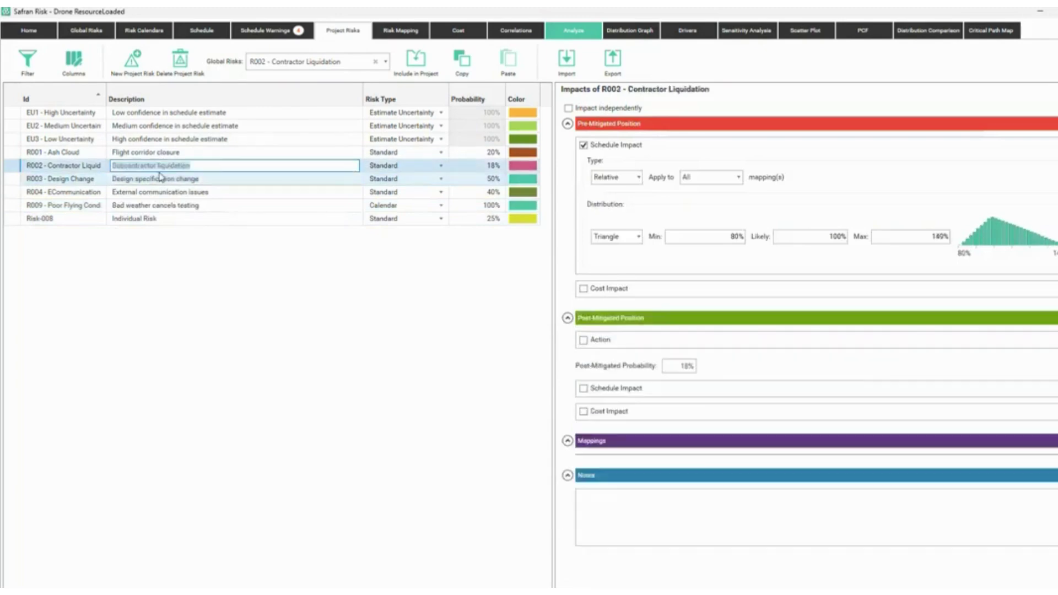
{"action": "left_click", "coordinate": [166, 152]}
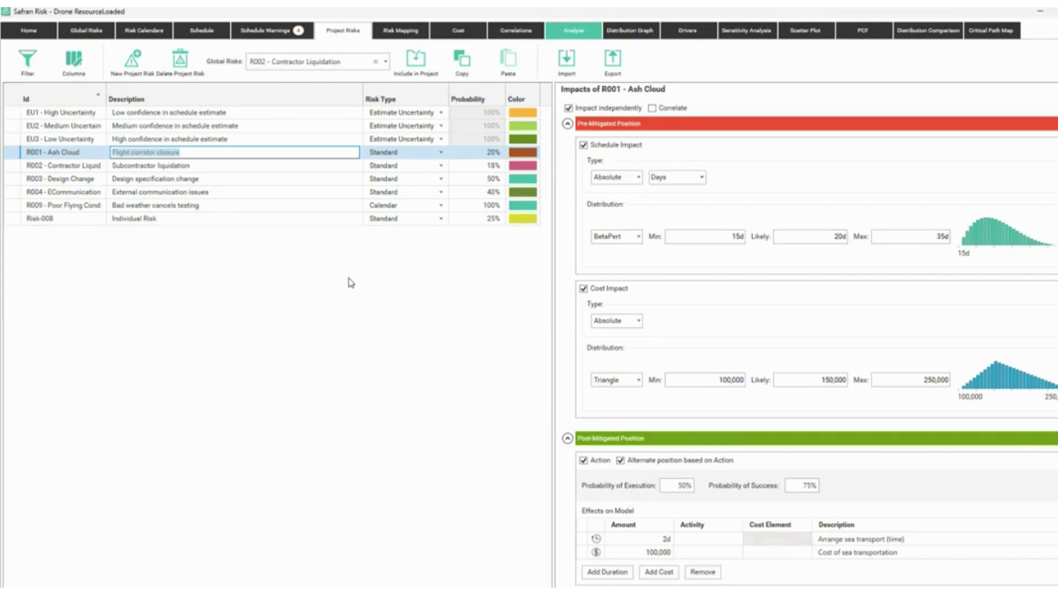
Step: Expand all groups of the project's cost breakdown and examine the Initial permits connection to activity A0130 Single source contracting
{"action": "left_click", "coordinate": [465, 36]}
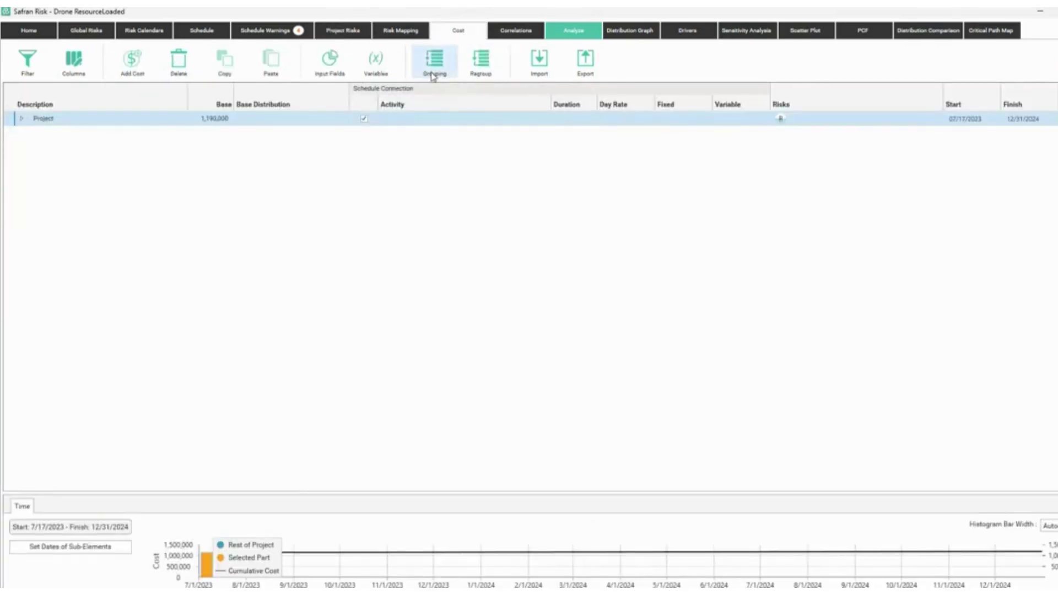
{"action": "left_click", "coordinate": [22, 119]}
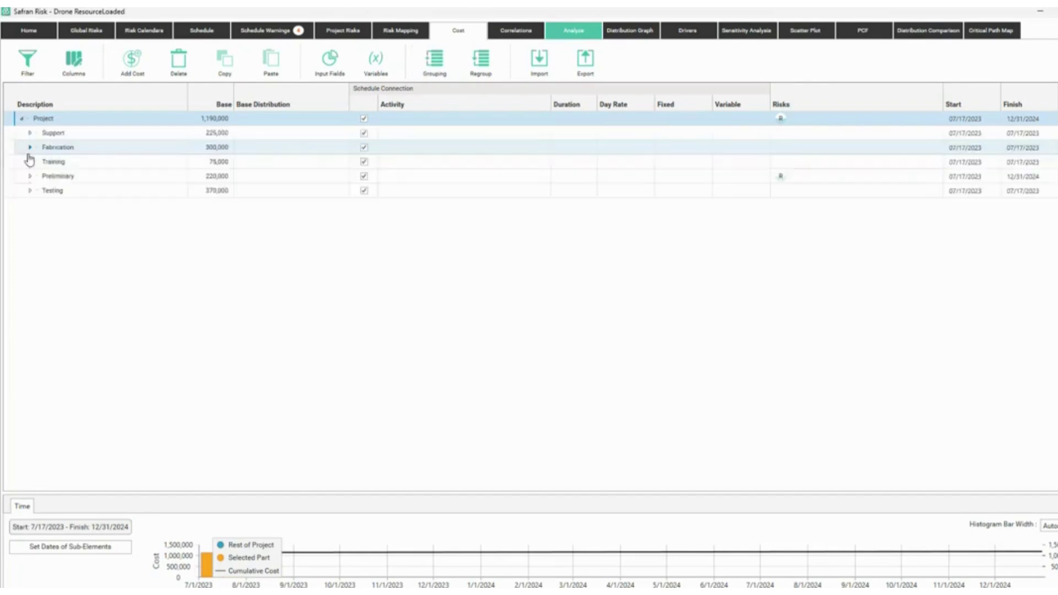
{"action": "left_click", "coordinate": [30, 133]}
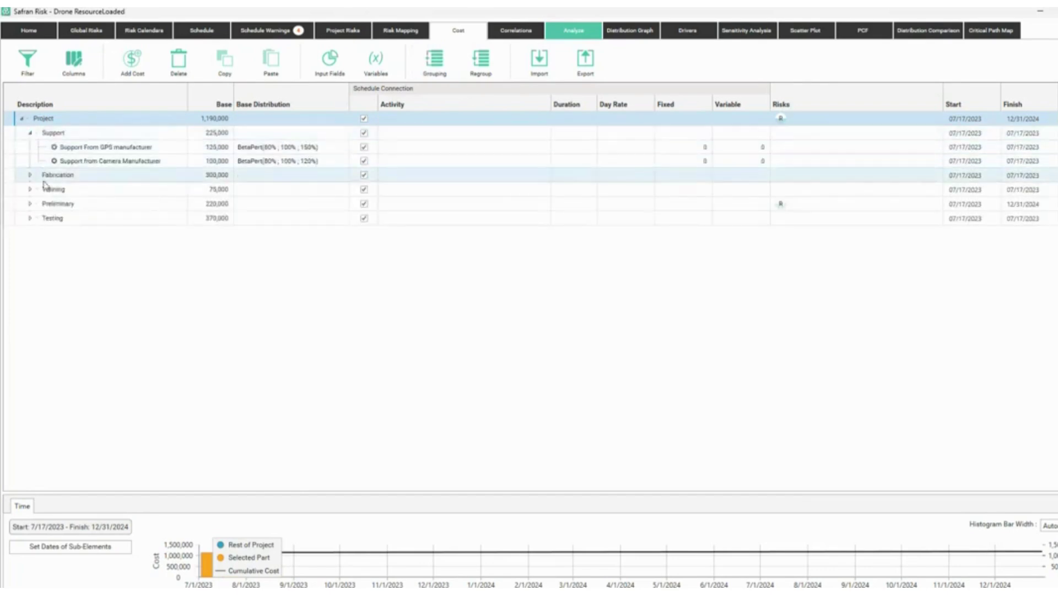
{"action": "left_click", "coordinate": [30, 175]}
{"action": "left_click", "coordinate": [29, 203]}
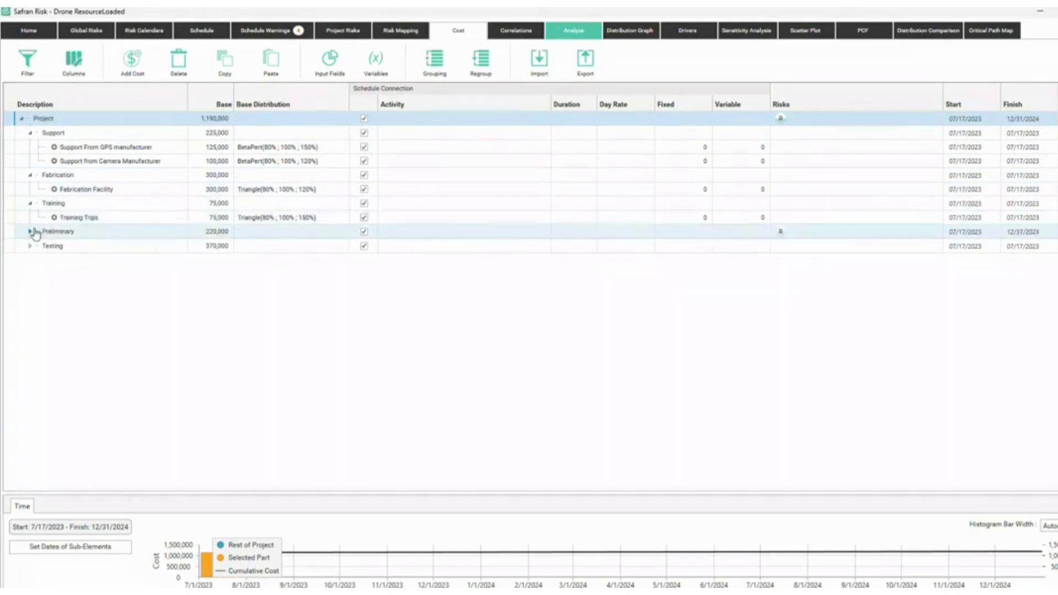
{"action": "left_click", "coordinate": [29, 231]}
{"action": "left_click", "coordinate": [30, 288]}
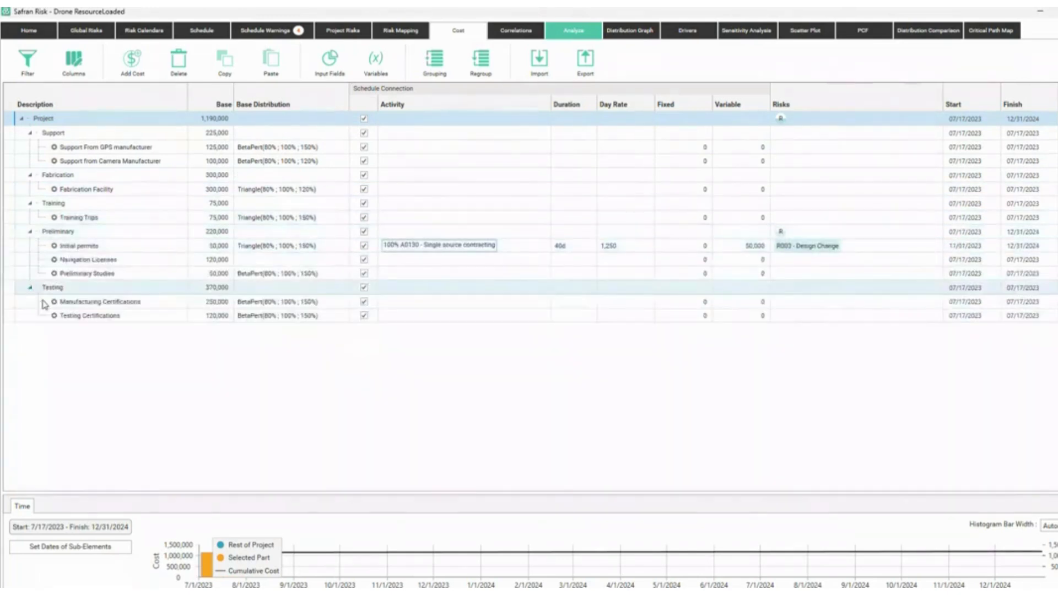
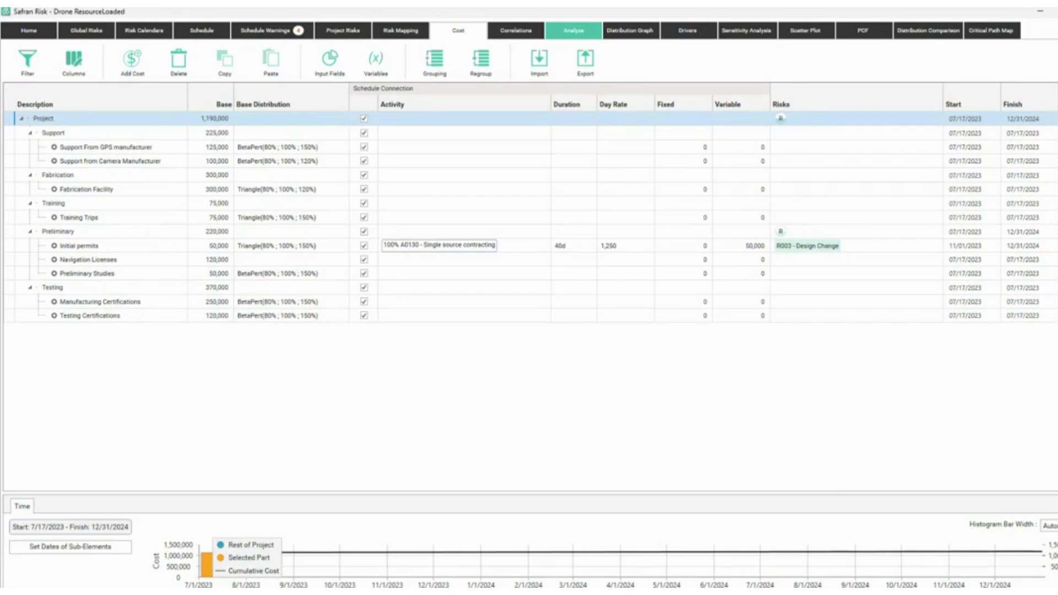
{"action": "mouse_move", "coordinate": [39, 237]}
{"action": "left_mouse_down"}
{"action": "mouse_move", "coordinate": [157, 261]}
{"action": "mouse_move", "coordinate": [479, 275]}
{"action": "mouse_move", "coordinate": [548, 258]}
{"action": "left_mouse_up"}
{"action": "left_click_drag", "start_coordinate": [537, 220], "coordinate": [466, 237]}
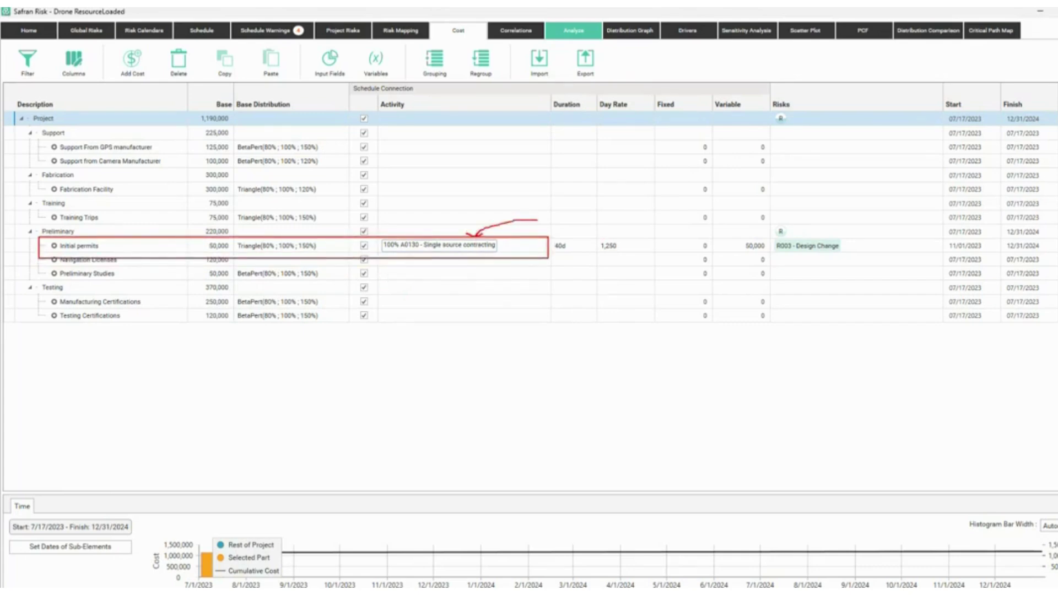
{"action": "left_click_drag", "start_coordinate": [383, 276], "coordinate": [506, 302]}
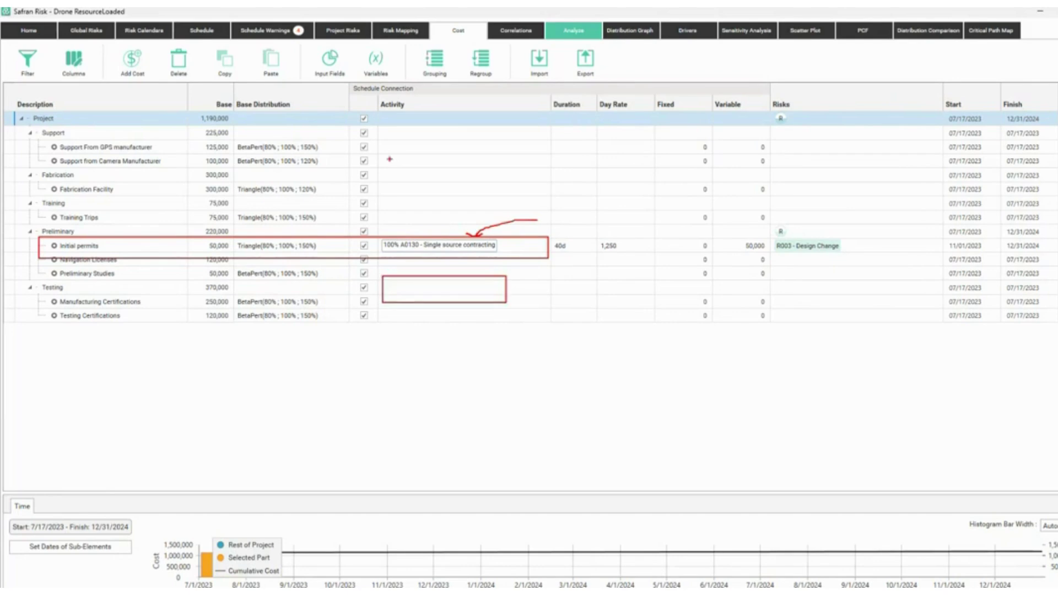
{"action": "left_click_drag", "start_coordinate": [394, 184], "coordinate": [459, 207]}
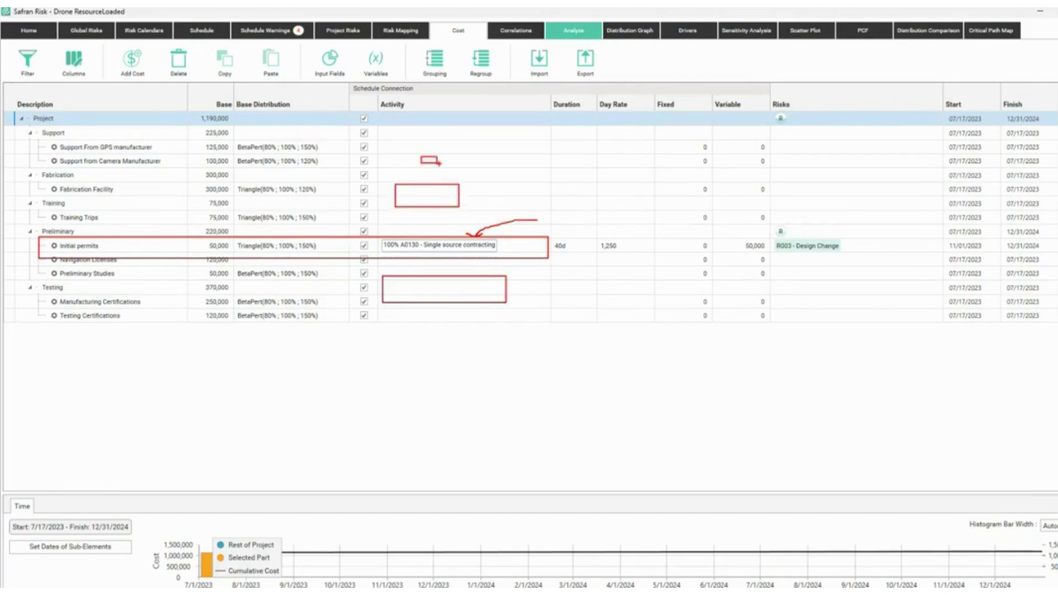
{"action": "key", "text": "Escape"}
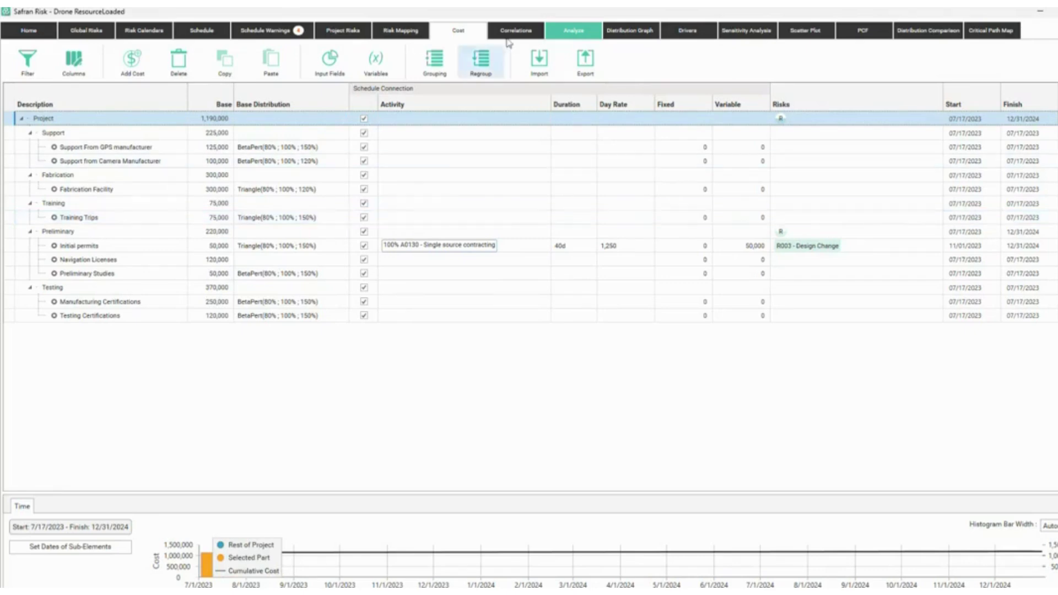
Step: Run the risk analysis with 1000 iterations and display the cost distribution of the schedule's project level
{"action": "left_click", "coordinate": [580, 37]}
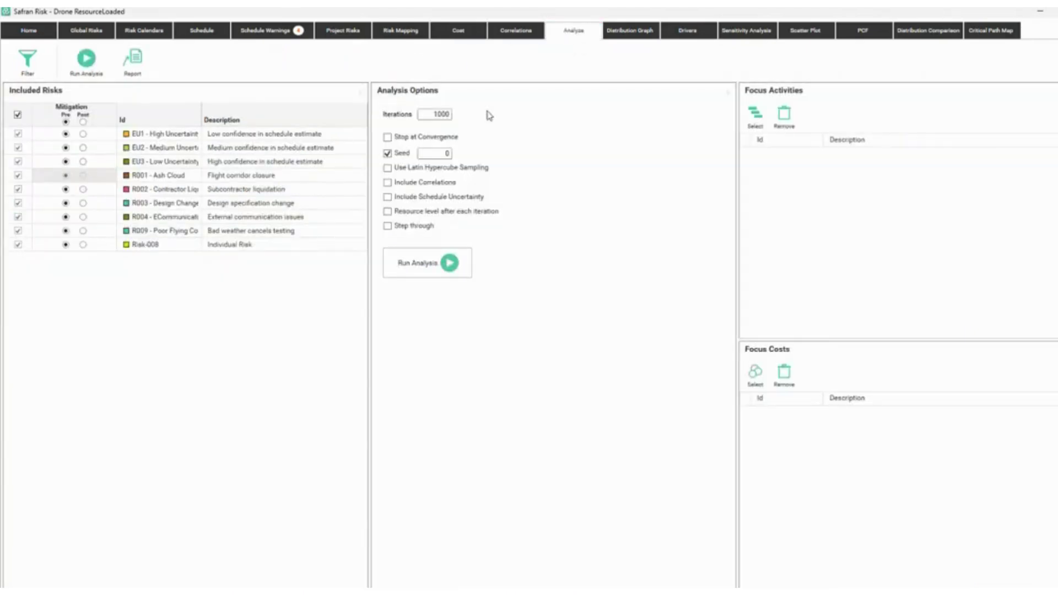
{"action": "left_click", "coordinate": [417, 263]}
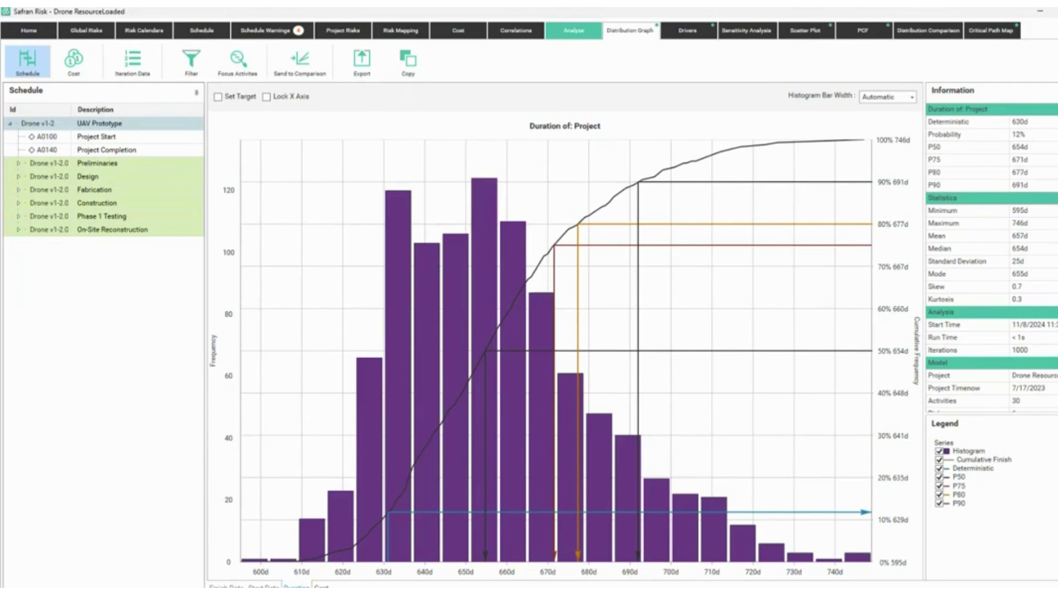
{"action": "left_click", "coordinate": [322, 587]}
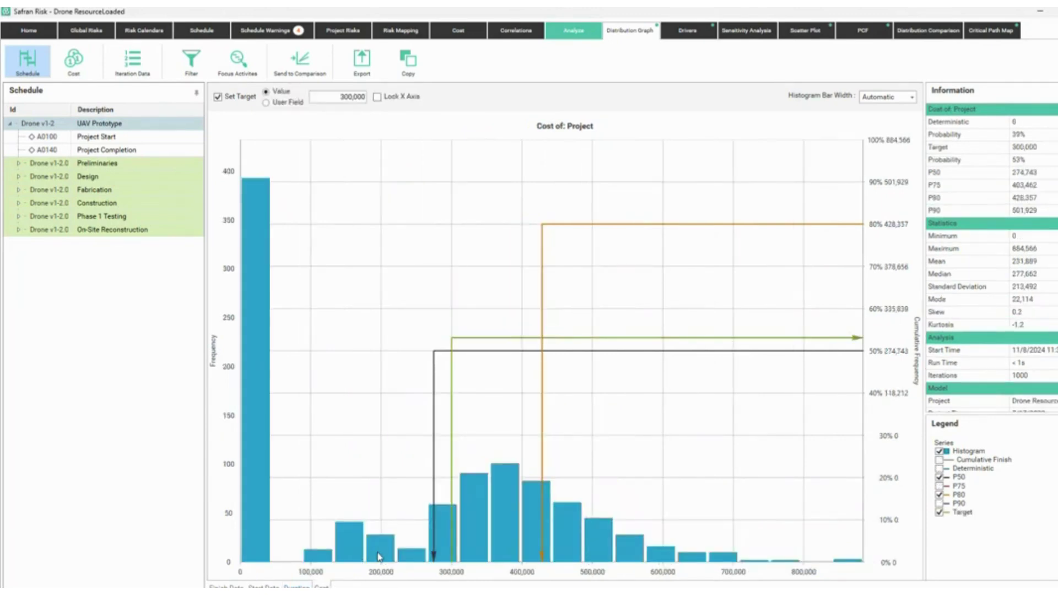
Step: Review the schedule and cost impacts of the project risks R003 Design Change and R004 ECommunication
{"action": "left_click", "coordinate": [347, 30]}
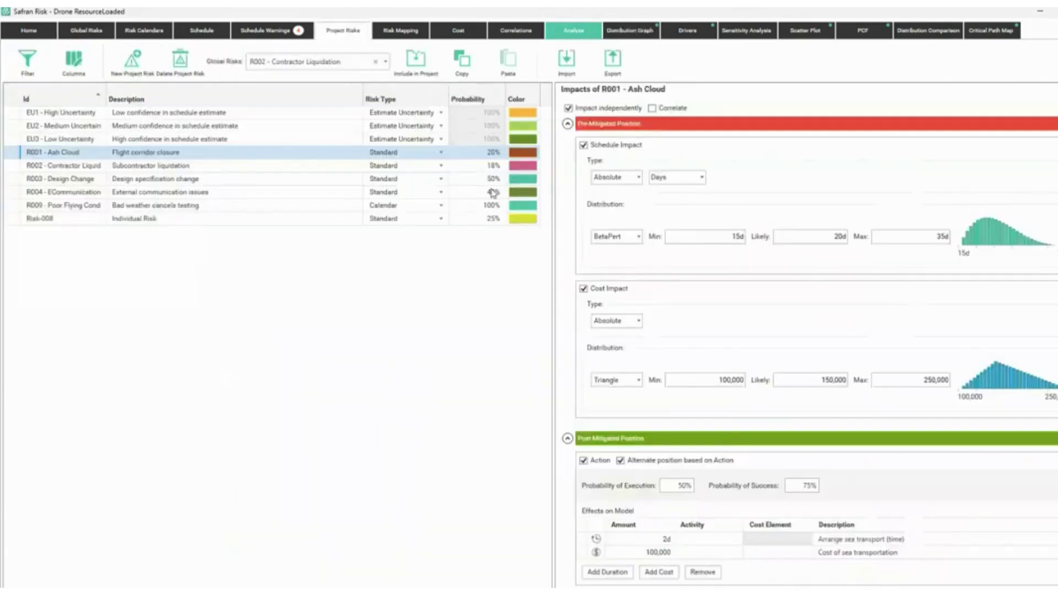
{"action": "left_click", "coordinate": [306, 167]}
{"action": "left_click", "coordinate": [266, 180]}
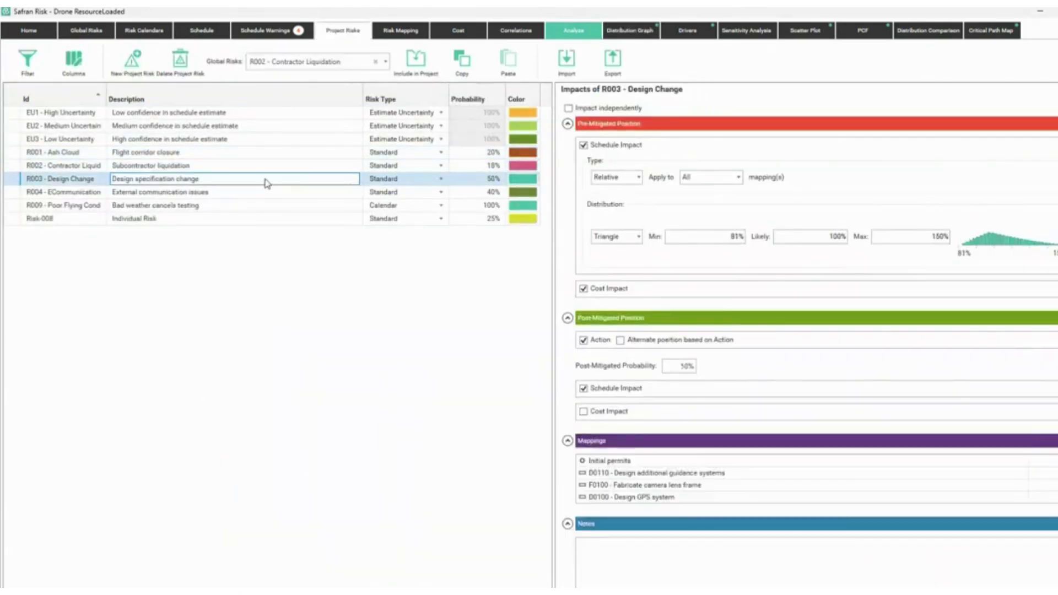
{"action": "left_click", "coordinate": [280, 193]}
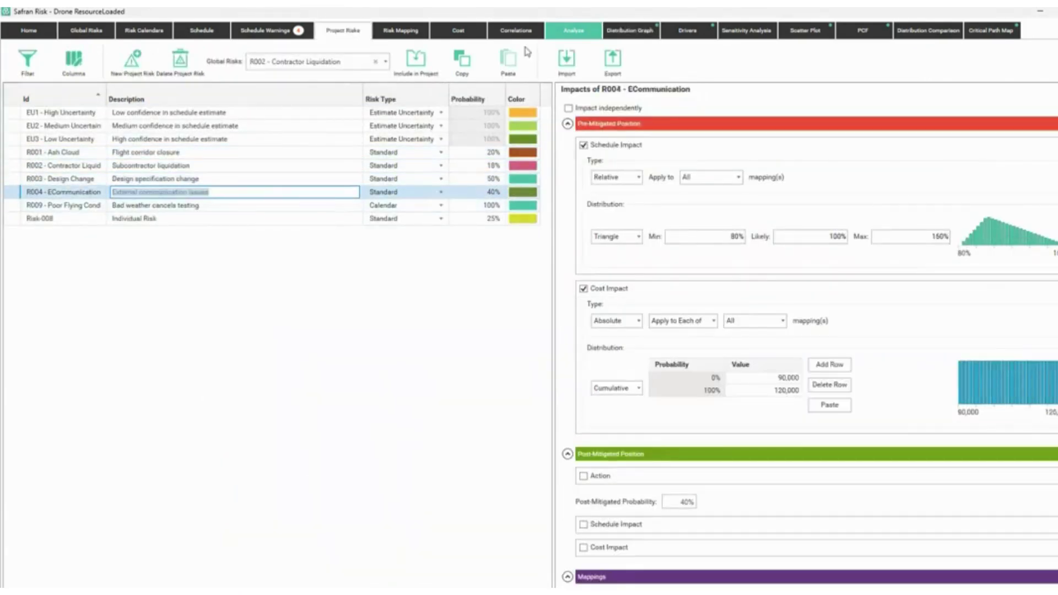
Step: Return to the distribution results and examine the project cost distribution based on the cost breakdown
{"action": "left_click", "coordinate": [630, 30]}
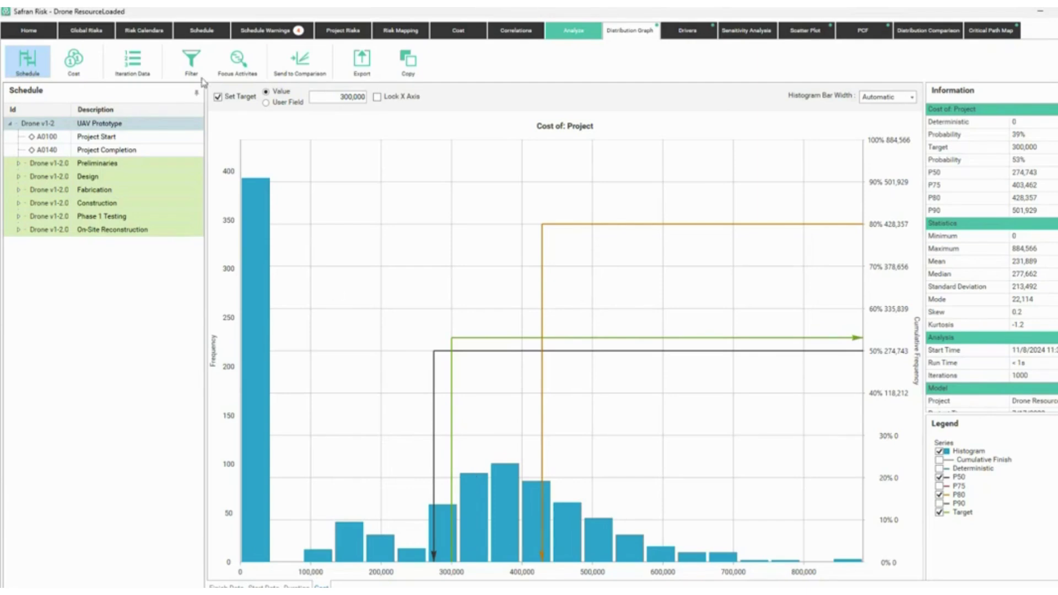
{"action": "left_click", "coordinate": [75, 67]}
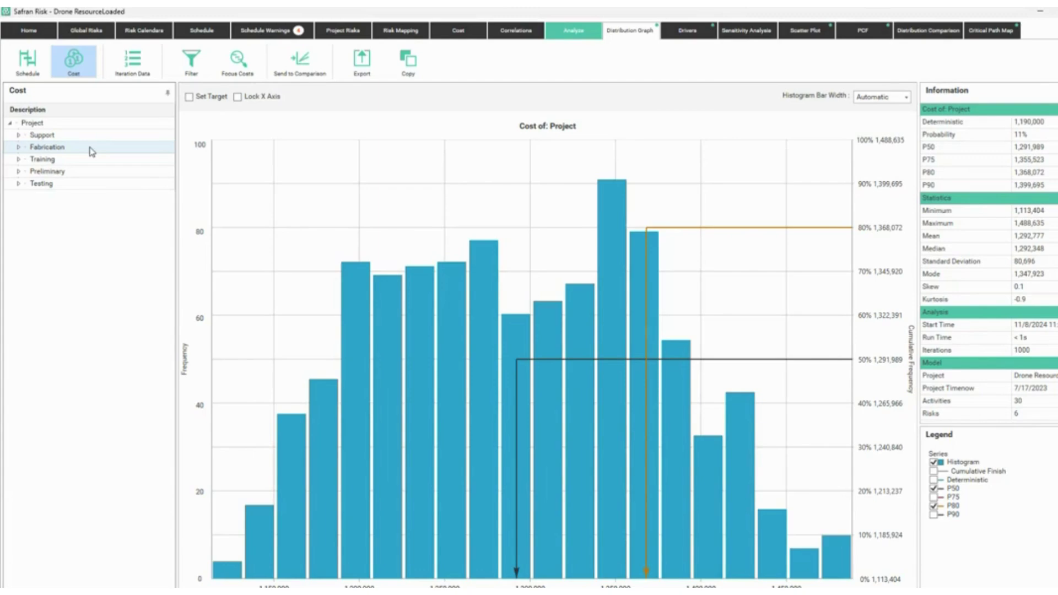
Step: Compare the risks and activities driving the project's cost with those driving its finish date
{"action": "left_click", "coordinate": [688, 31]}
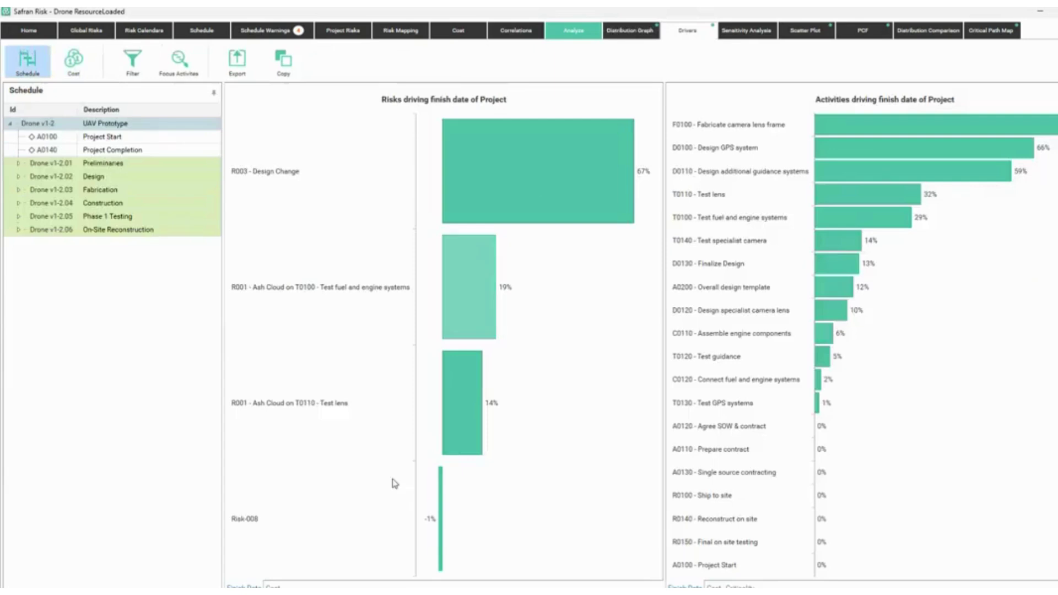
{"action": "left_click", "coordinate": [272, 585]}
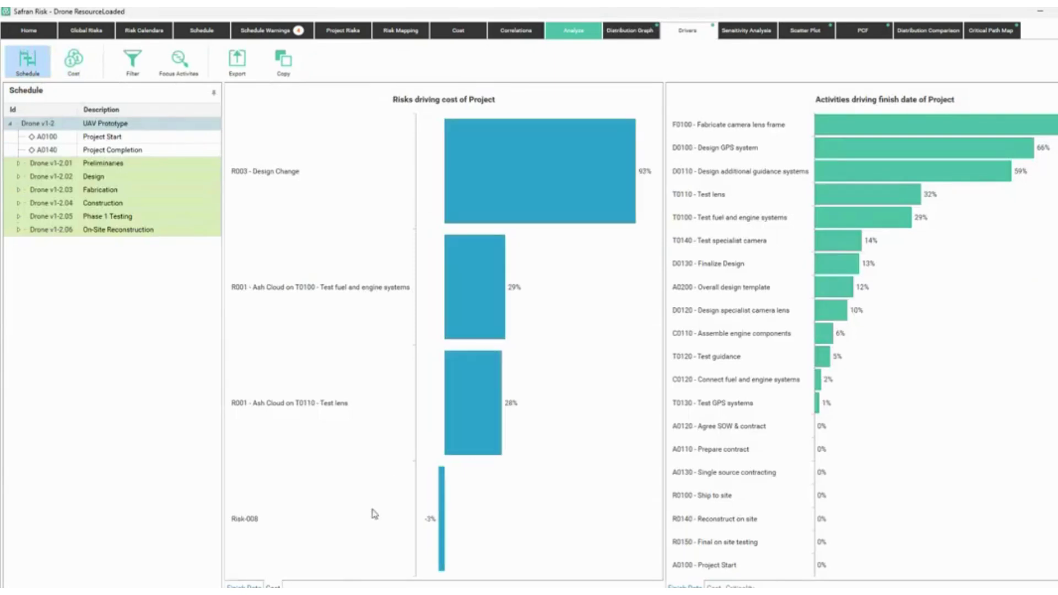
{"action": "left_click", "coordinate": [713, 586]}
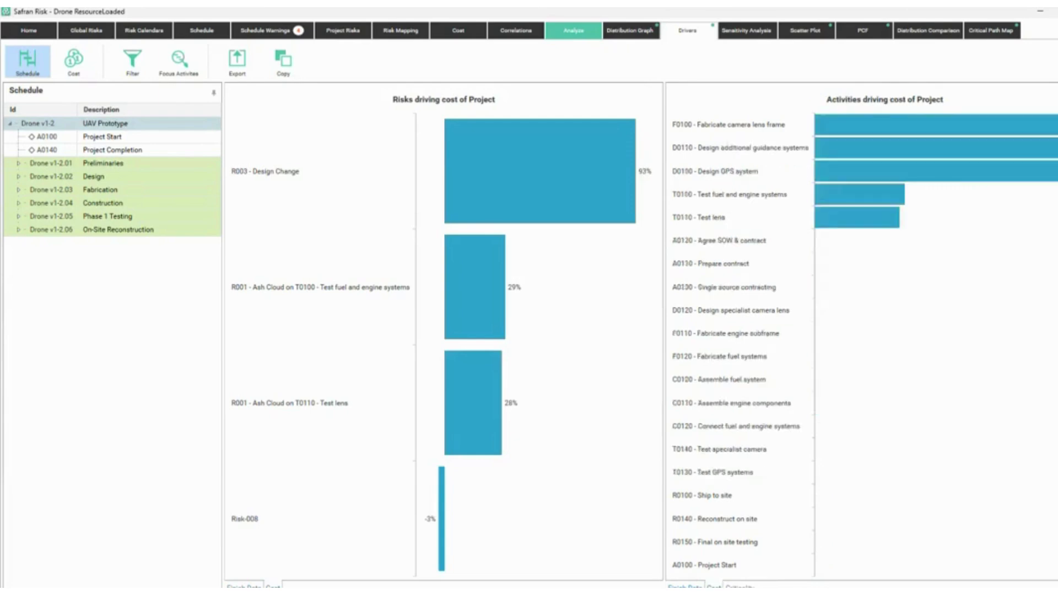
{"action": "left_click", "coordinate": [685, 586]}
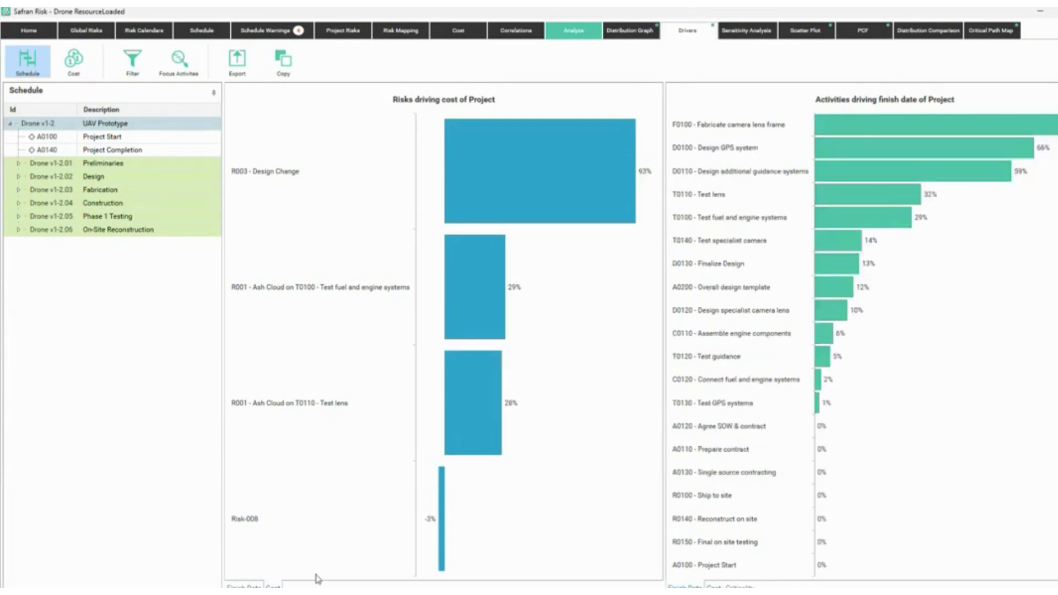
{"action": "left_click", "coordinate": [243, 585]}
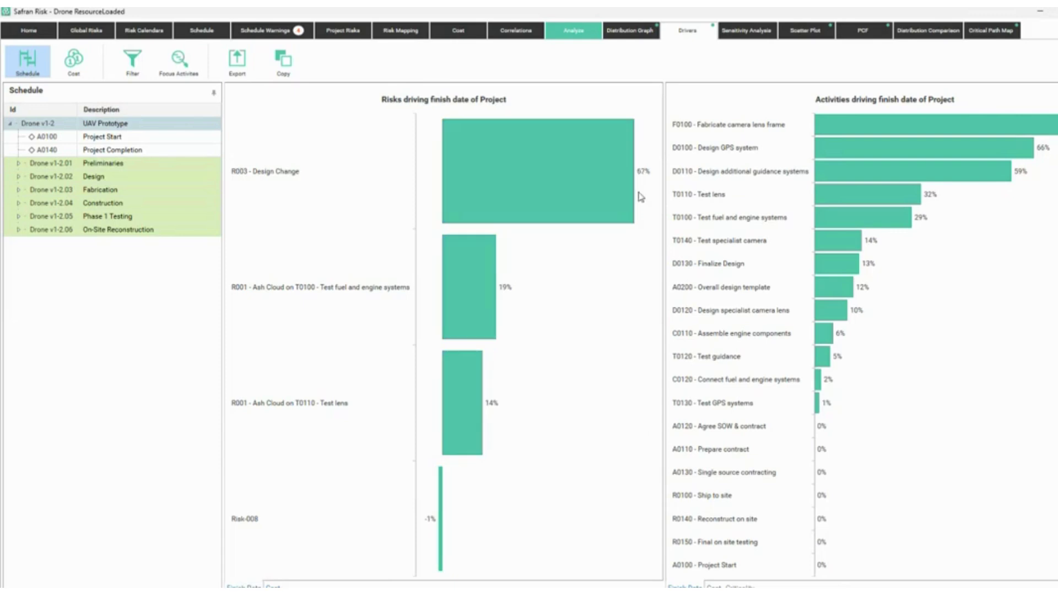
Step: Include the cost impact on Project in the P80 sensitivity analysis and calculate the impacts
{"action": "left_click", "coordinate": [753, 35]}
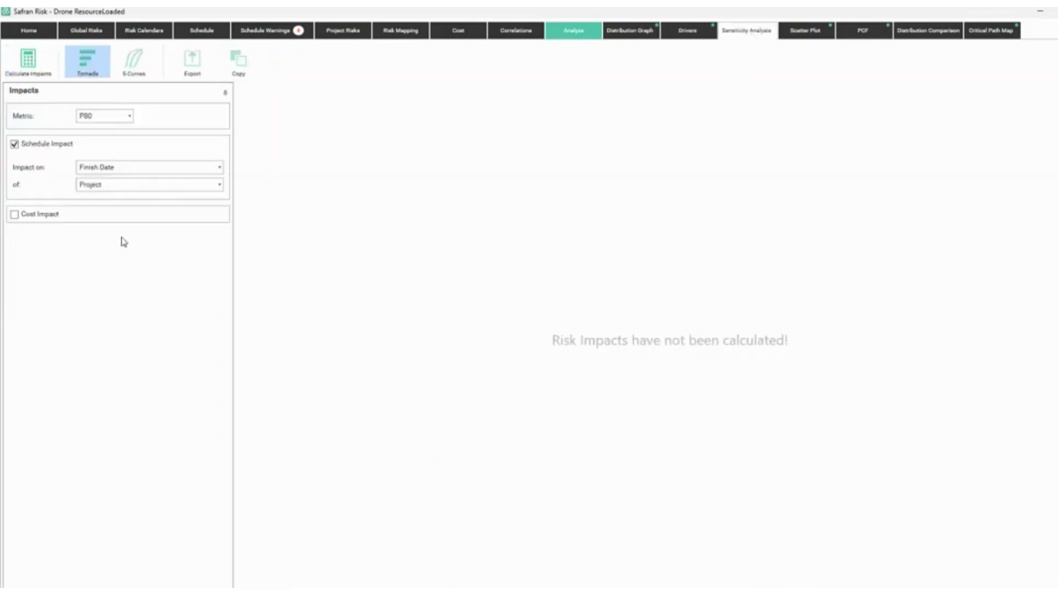
{"action": "left_click", "coordinate": [16, 218]}
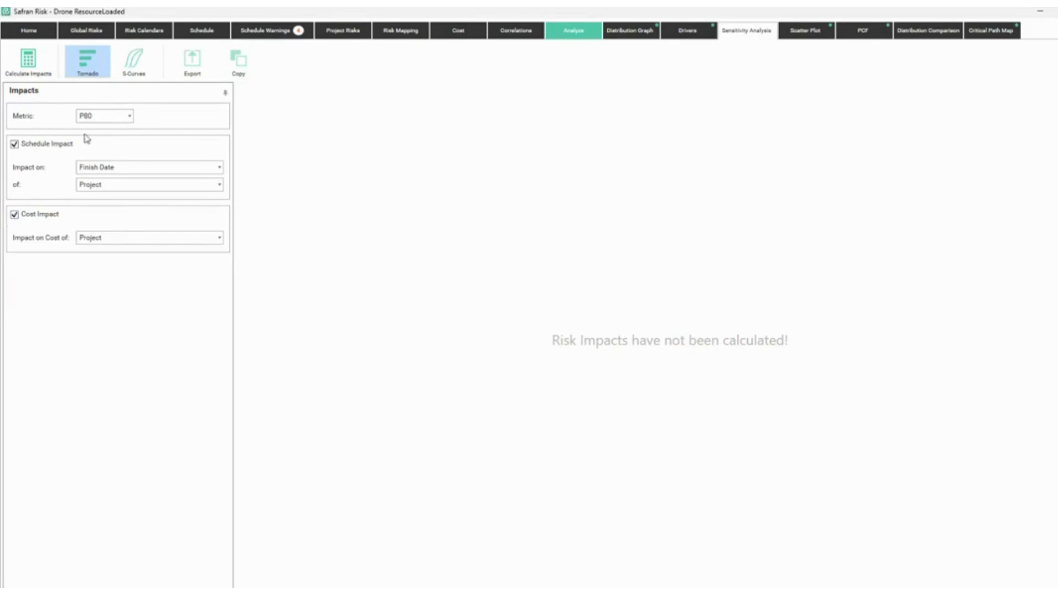
{"action": "left_click", "coordinate": [30, 68]}
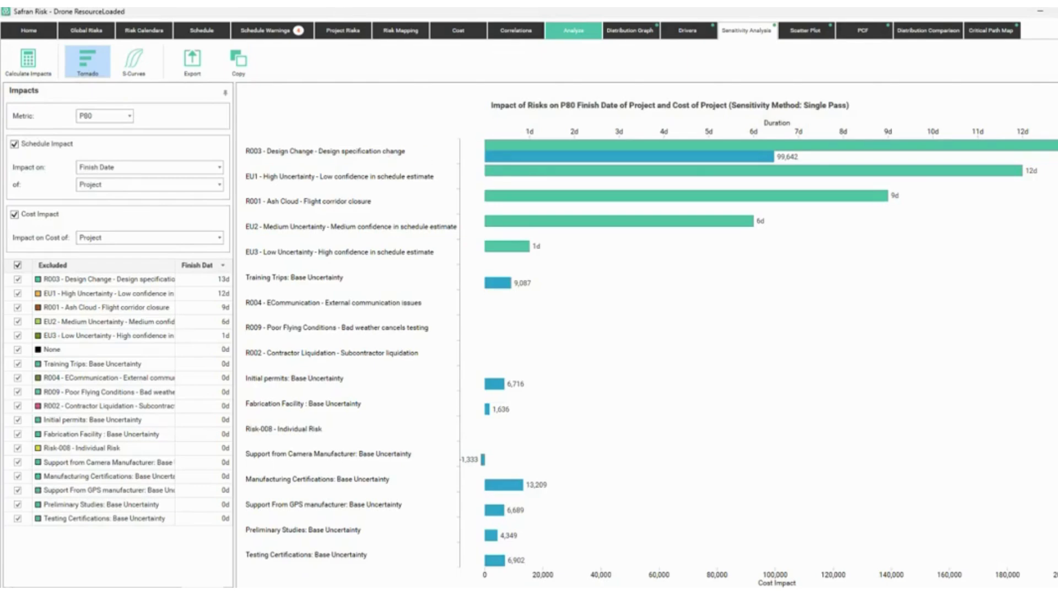
Step: Examine the combined tornado chart's duration and cost impacts for R003 Design Change, EU1 High Uncertainty and Training Trips
{"action": "mouse_move", "coordinate": [241, 139]}
{"action": "left_mouse_down"}
{"action": "mouse_move", "coordinate": [671, 147]}
{"action": "mouse_move", "coordinate": [1057, 182]}
{"action": "mouse_move", "coordinate": [1057, 164]}
{"action": "left_mouse_up"}
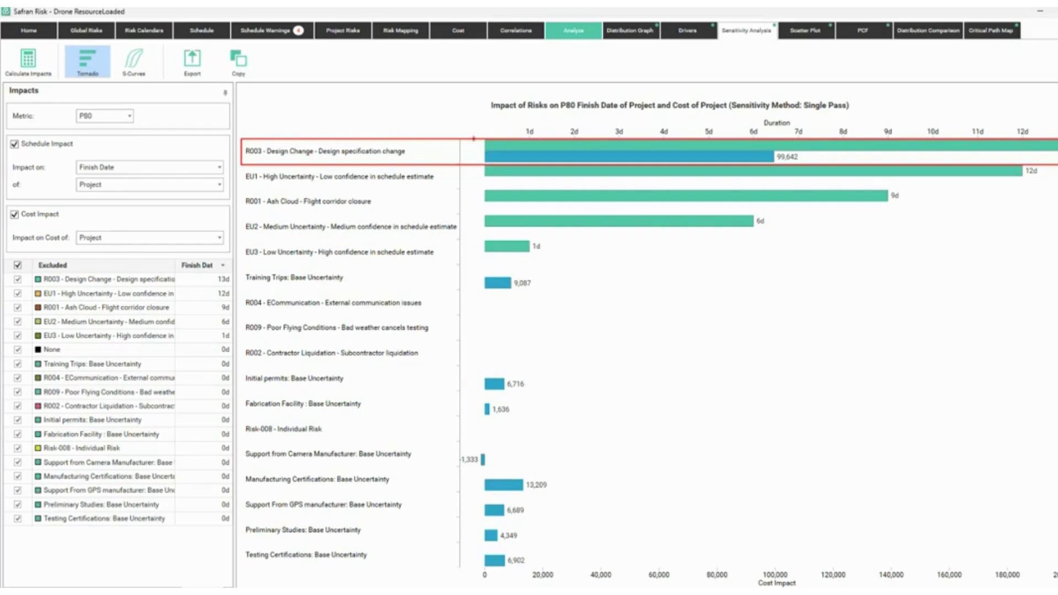
{"action": "left_click_drag", "start_coordinate": [1048, 189], "coordinate": [1054, 157]}
{"action": "mouse_move", "coordinate": [794, 145]}
{"action": "left_mouse_down"}
{"action": "mouse_move", "coordinate": [764, 145]}
{"action": "mouse_move", "coordinate": [756, 163]}
{"action": "mouse_move", "coordinate": [796, 145]}
{"action": "left_mouse_up"}
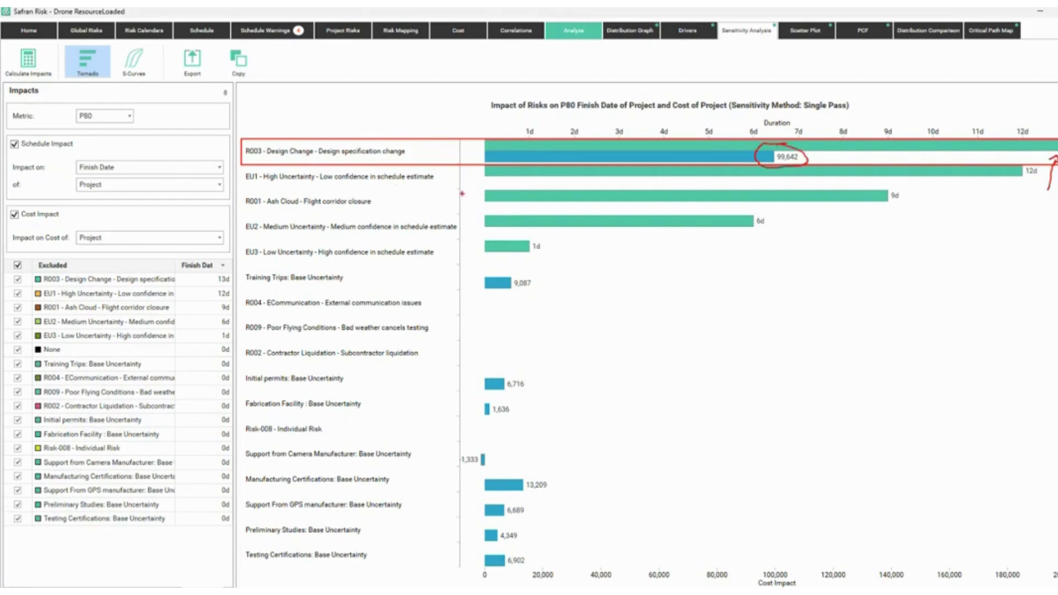
{"action": "left_click_drag", "start_coordinate": [995, 189], "coordinate": [1020, 168]}
{"action": "left_click_drag", "start_coordinate": [355, 271], "coordinate": [401, 262]}
{"action": "mouse_move", "coordinate": [502, 276]}
{"action": "left_mouse_down"}
{"action": "mouse_move", "coordinate": [492, 291]}
{"action": "mouse_move", "coordinate": [550, 291]}
{"action": "mouse_move", "coordinate": [498, 274]}
{"action": "left_mouse_up"}
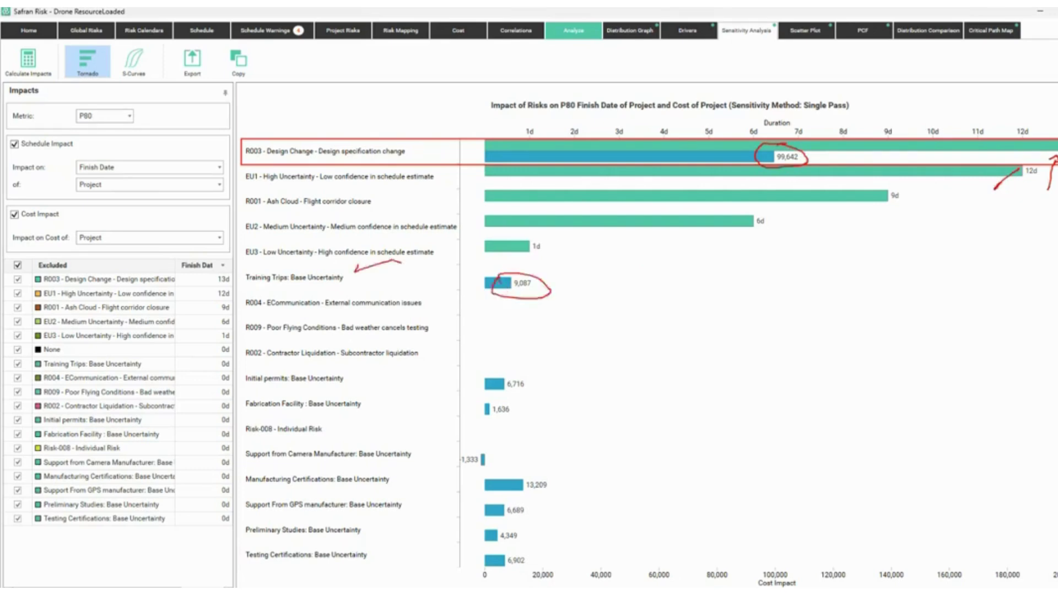
{"action": "key", "text": "Escape"}
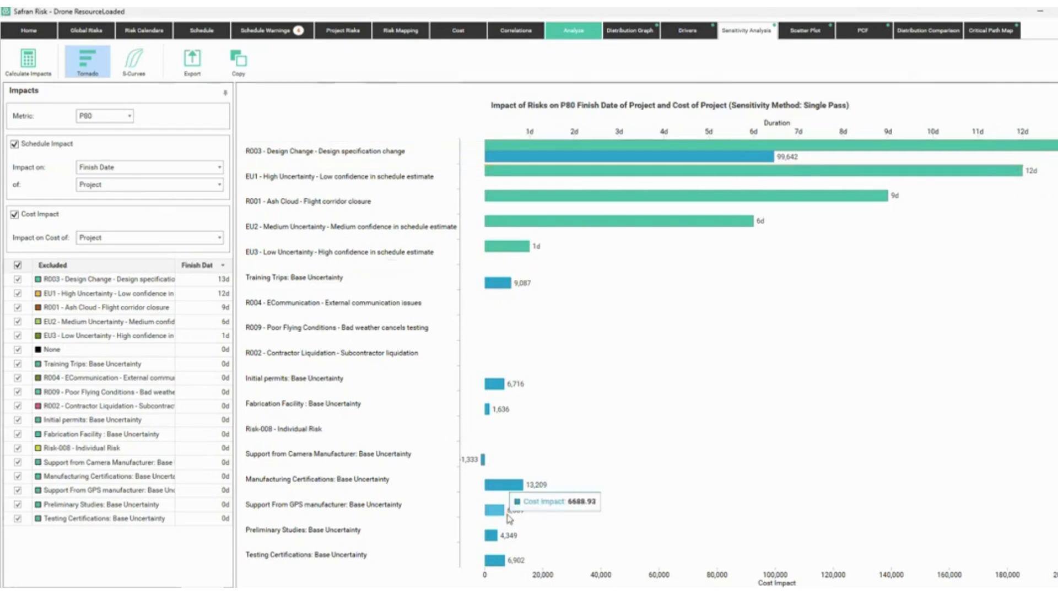
Step: Exclude the cost impact from the tornado chart, keeping only the schedule impact on the project's finish date
{"action": "mouse_move", "coordinate": [508, 516]}
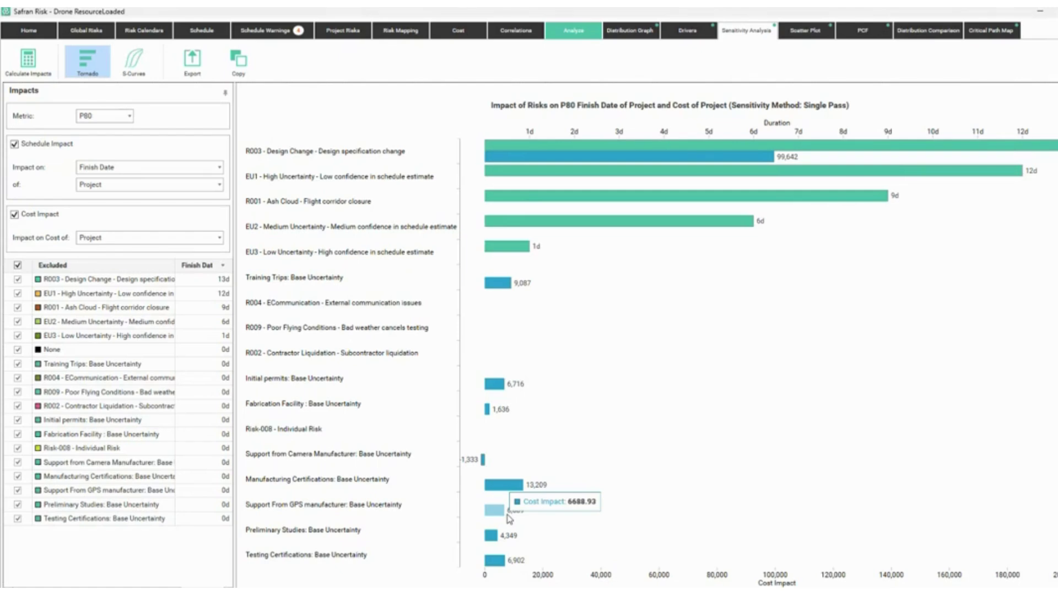
{"action": "left_click", "coordinate": [34, 216]}
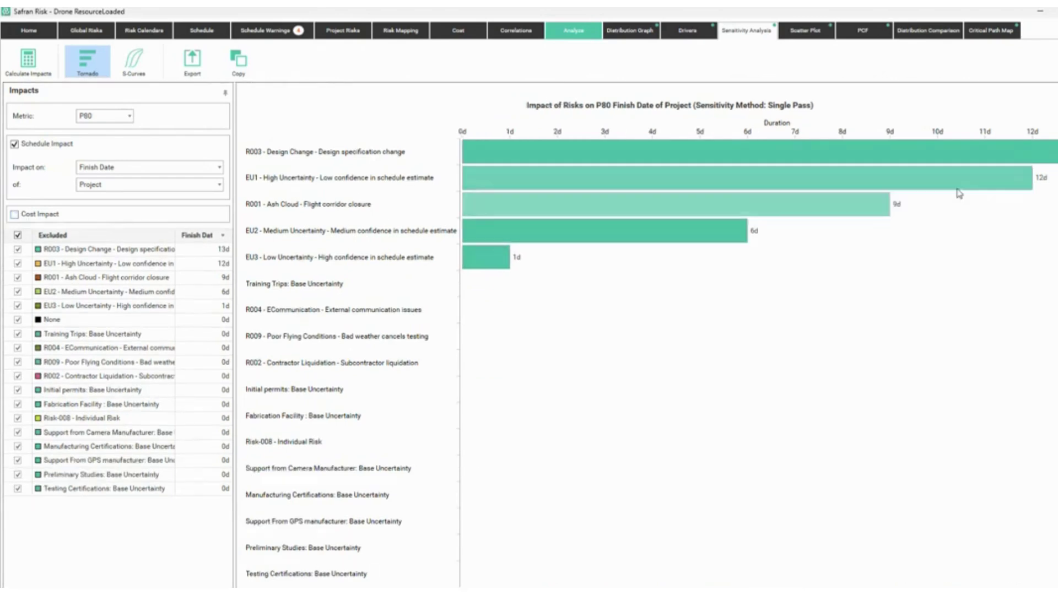
{"action": "mouse_move", "coordinate": [588, 238]}
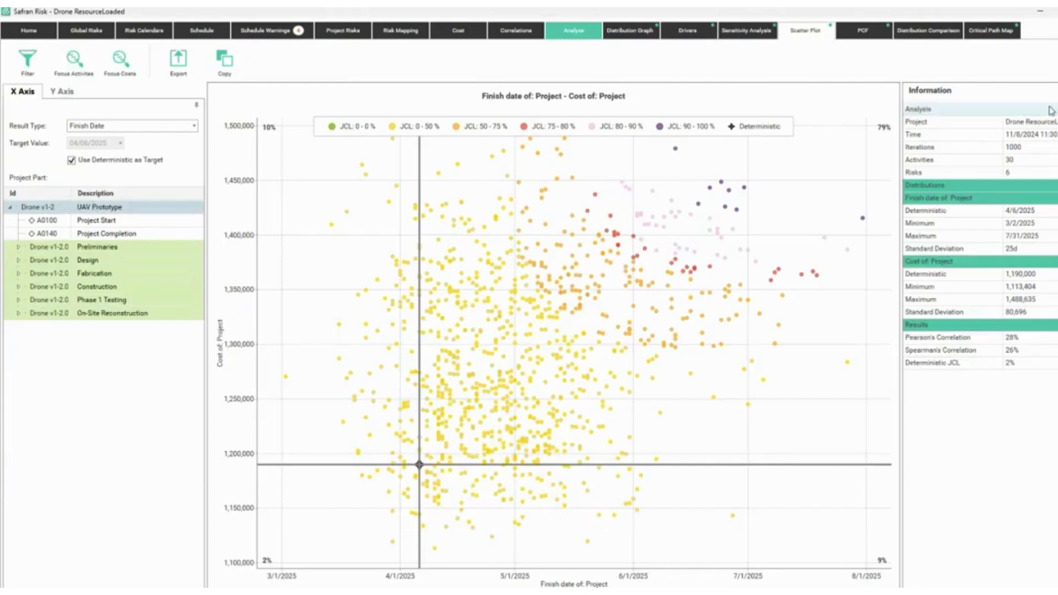
Step: Set the scatter plot's coloring scheme to Target values and close its options
{"action": "left_click", "coordinate": [1056, 63]}
{"action": "left_click", "coordinate": [1004, 145]}
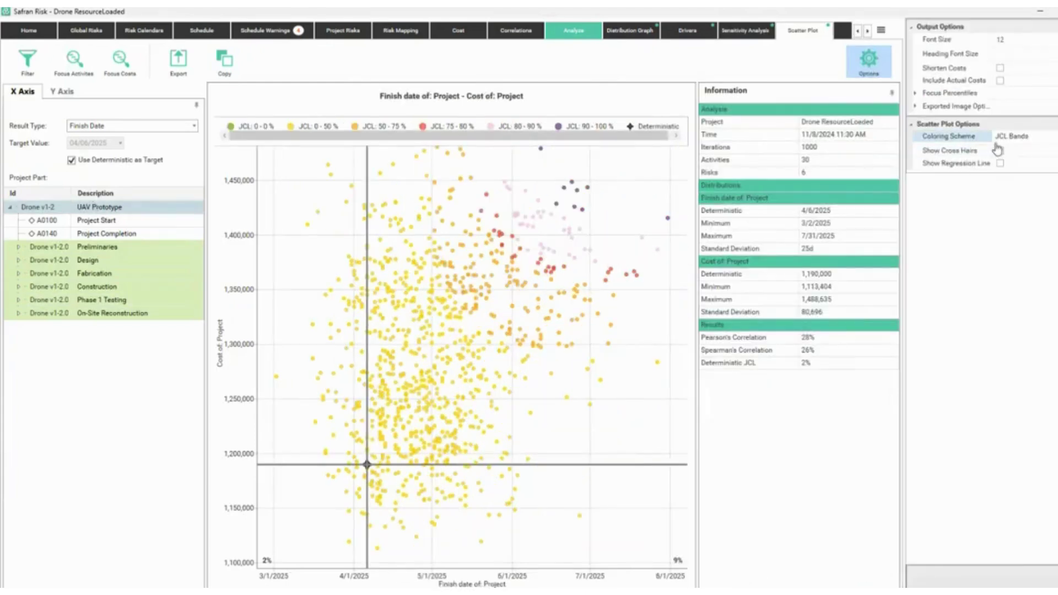
{"action": "left_click", "coordinate": [1006, 144]}
{"action": "left_click", "coordinate": [1012, 164]}
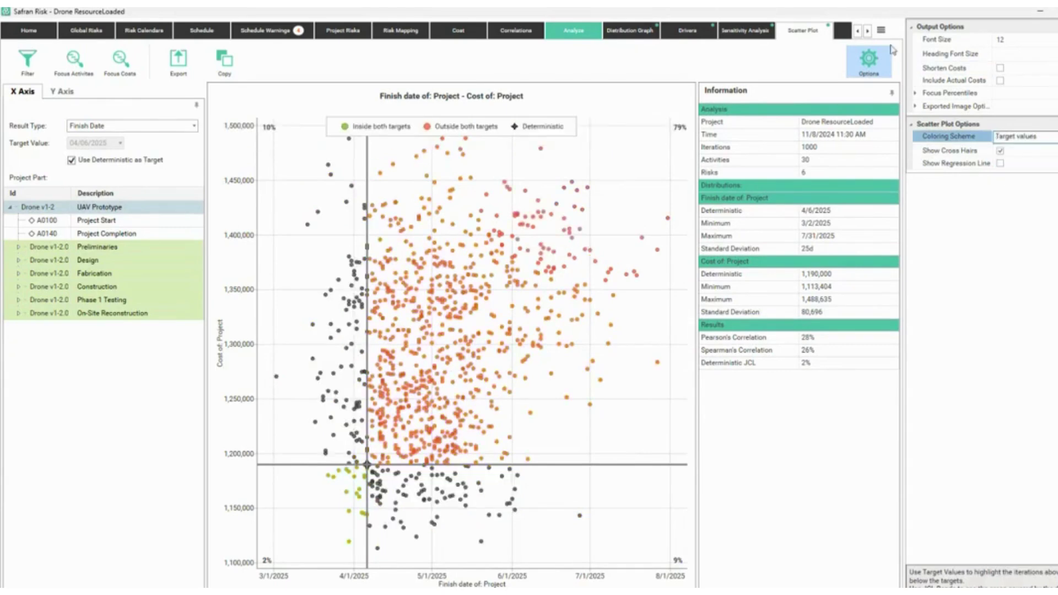
{"action": "left_click", "coordinate": [864, 74]}
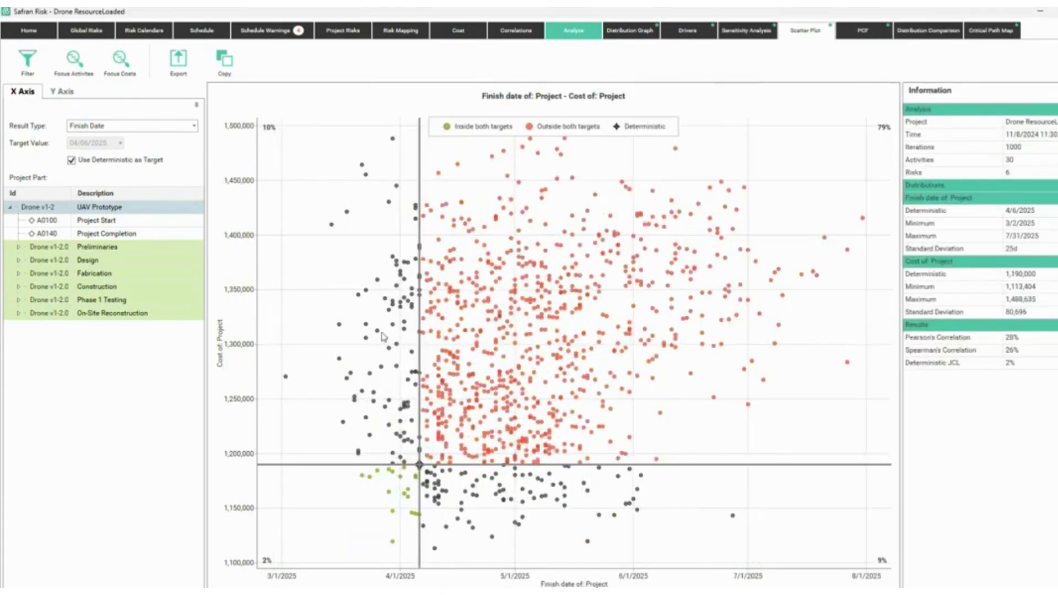
Step: Set the scatter plot's X axis to Duration with a custom target of 650d instead of the deterministic value
{"action": "left_click", "coordinate": [99, 126]}
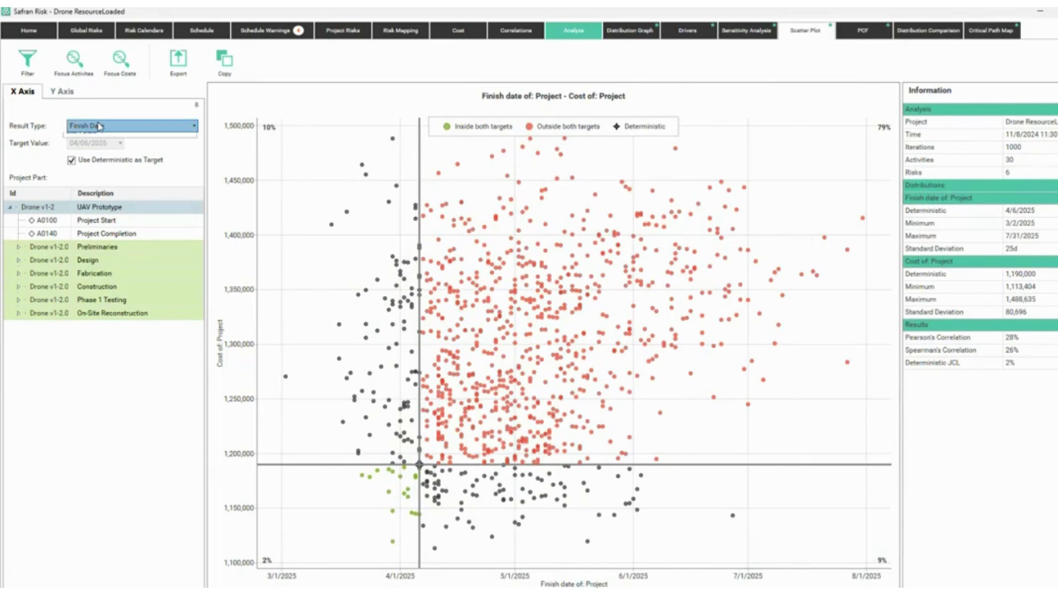
{"action": "left_click", "coordinate": [91, 139]}
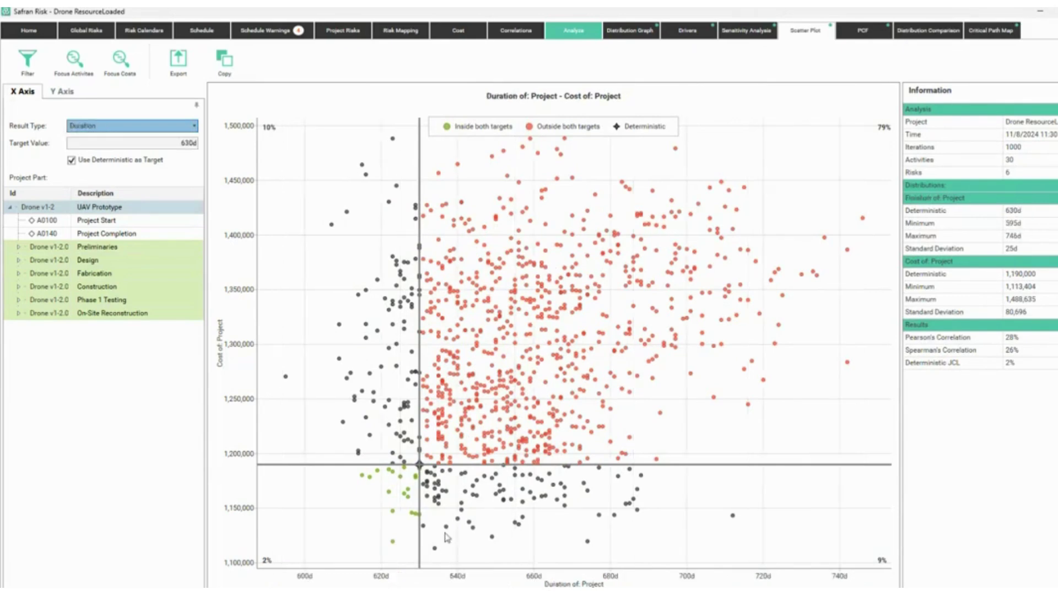
{"action": "left_click", "coordinate": [80, 160]}
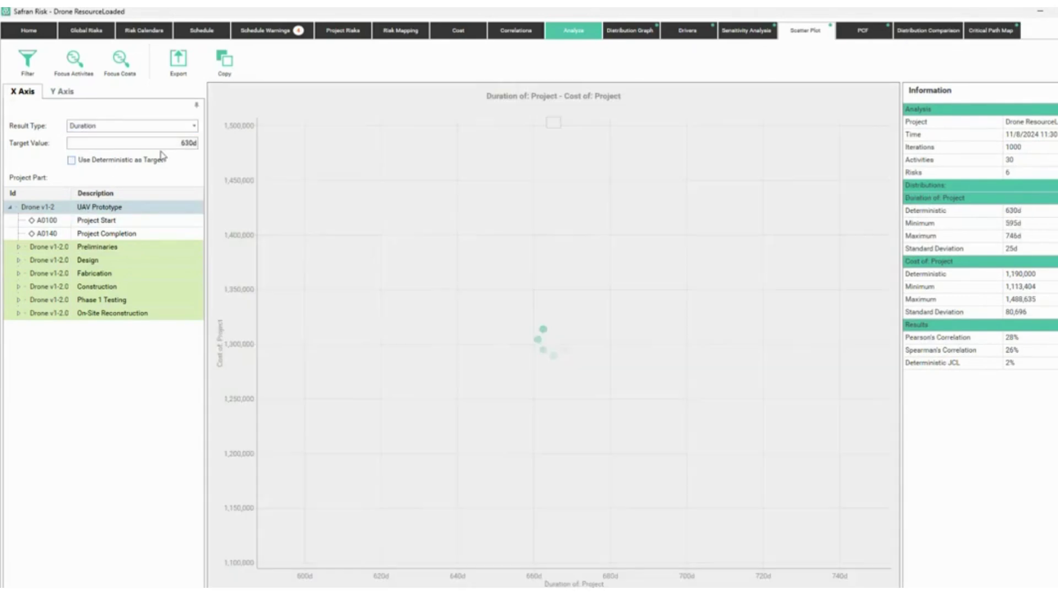
{"action": "double_click", "coordinate": [181, 142]}
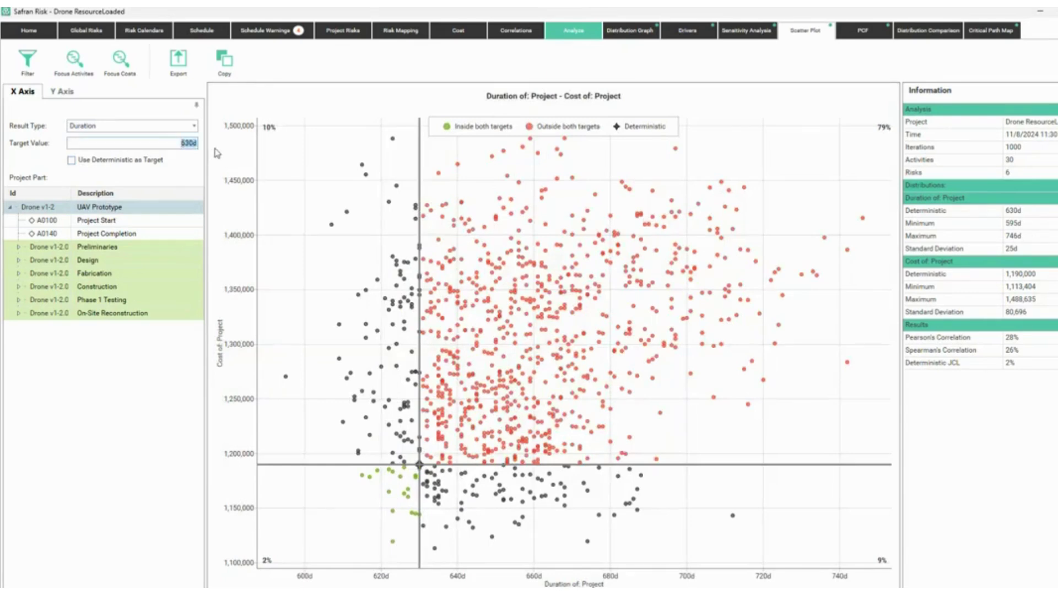
{"action": "type", "text": "650"}
{"action": "key", "text": "Return"}
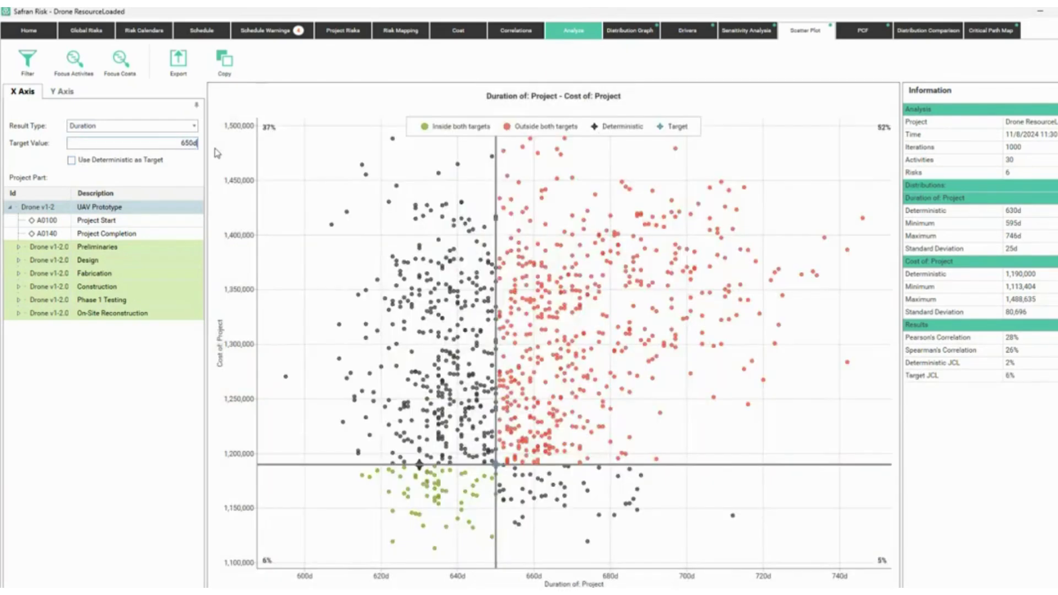
Step: Set the Y axis cost target to 1,200,000 instead of the deterministic value
{"action": "left_click", "coordinate": [64, 94]}
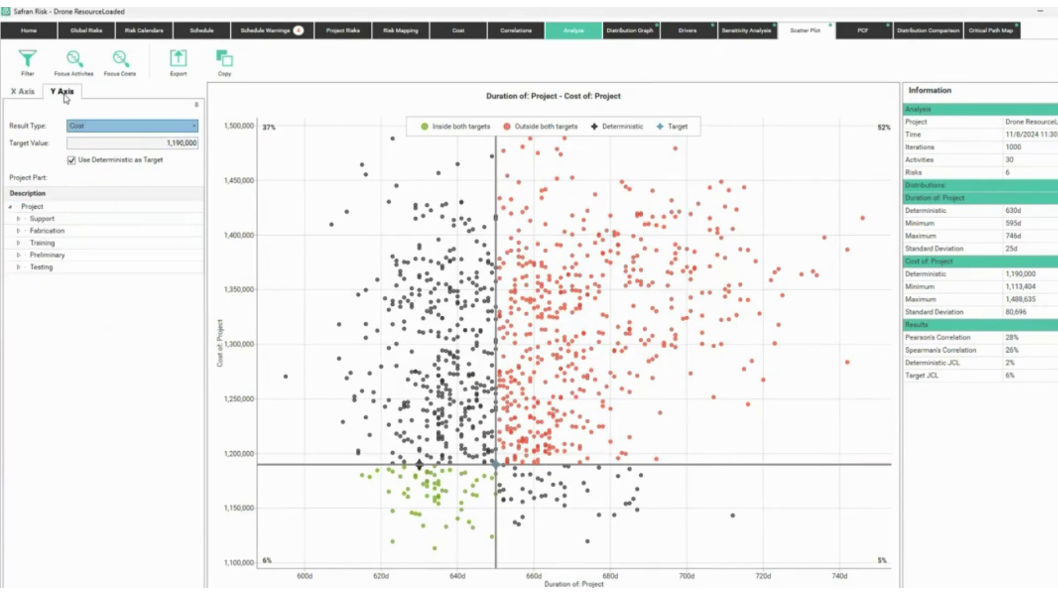
{"action": "left_click", "coordinate": [118, 164]}
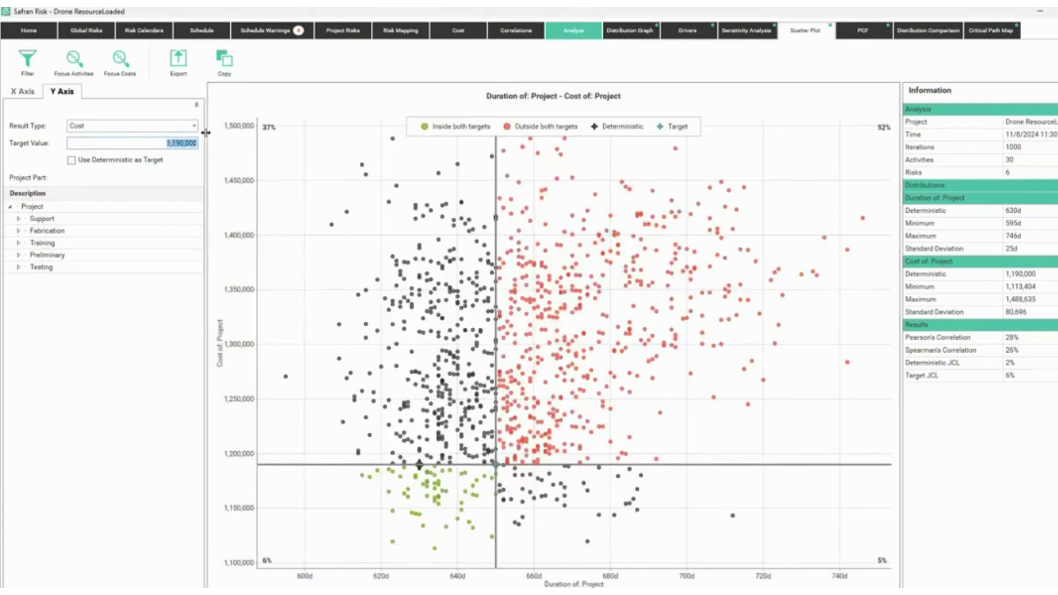
{"action": "type", "text": "1200000"}
{"action": "key", "text": "Return"}
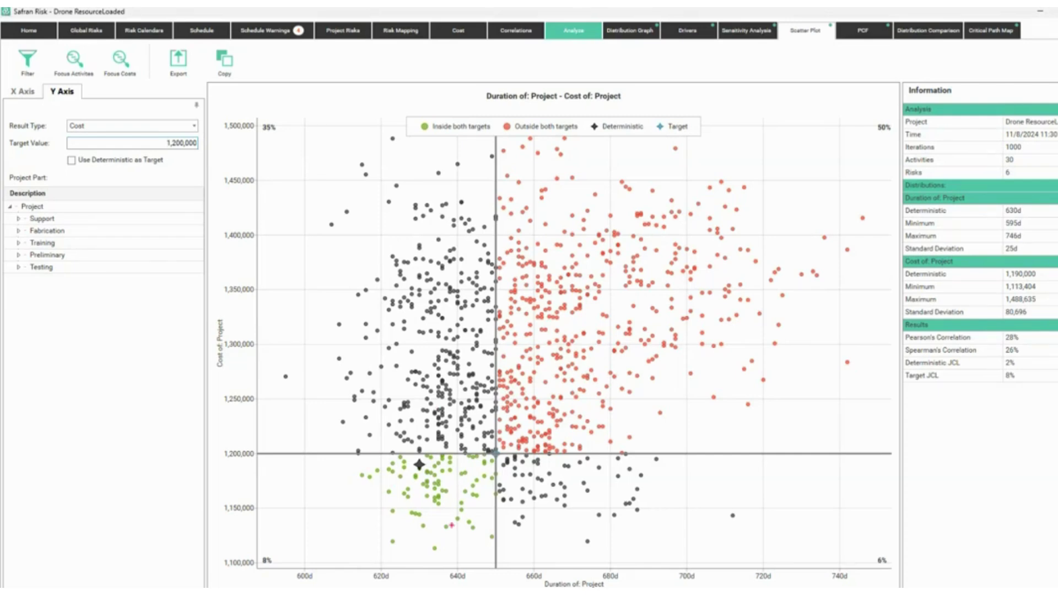
Step: Examine the scatter plot iterations that fall inside both the duration and cost targets
{"action": "mouse_move", "coordinate": [333, 467]}
{"action": "left_mouse_down"}
{"action": "mouse_move", "coordinate": [385, 481]}
{"action": "mouse_move", "coordinate": [375, 474]}
{"action": "left_mouse_up"}
{"action": "mouse_move", "coordinate": [493, 538]}
{"action": "left_mouse_down"}
{"action": "mouse_move", "coordinate": [472, 536]}
{"action": "mouse_move", "coordinate": [479, 541]}
{"action": "mouse_move", "coordinate": [469, 503]}
{"action": "mouse_move", "coordinate": [471, 519]}
{"action": "left_mouse_up"}
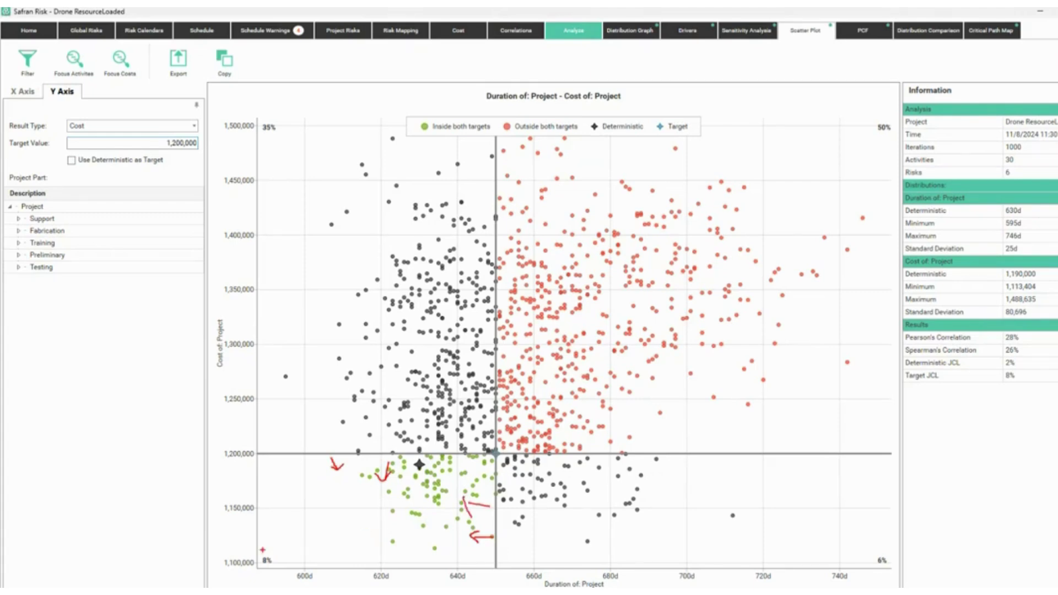
Step: Examine the scatter plot quadrants whose iterations meet the 650d duration target, including the joint confidence share
{"action": "mouse_move", "coordinate": [263, 549]}
{"action": "left_mouse_down"}
{"action": "mouse_move", "coordinate": [272, 572]}
{"action": "mouse_move", "coordinate": [258, 549]}
{"action": "mouse_move", "coordinate": [285, 550]}
{"action": "left_mouse_up"}
{"action": "key", "text": "Escape"}
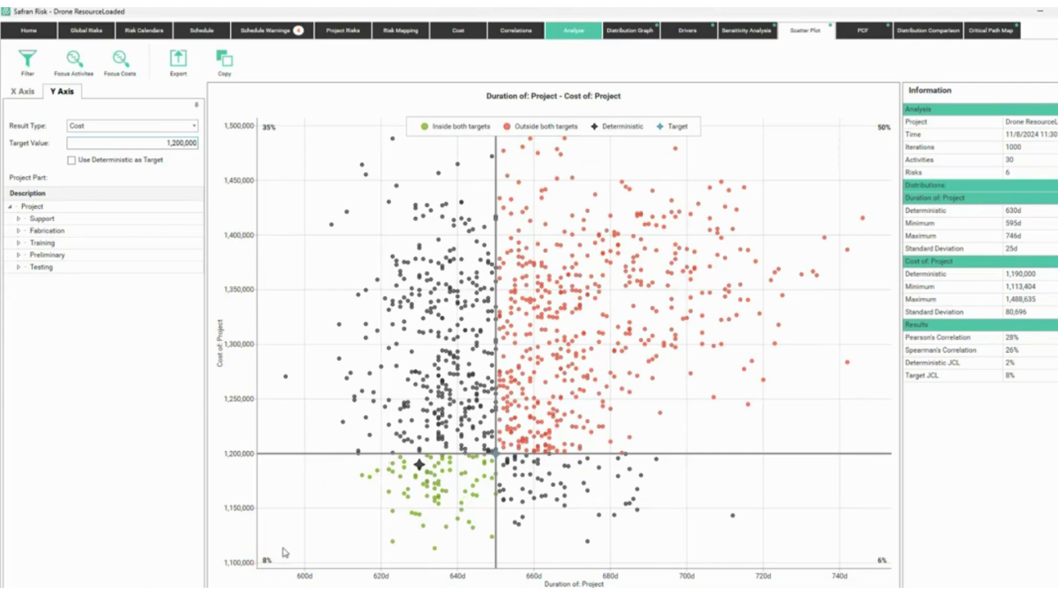
{"action": "key", "text": "ctrl+2"}
{"action": "mouse_move", "coordinate": [498, 513]}
{"action": "left_mouse_down"}
{"action": "mouse_move", "coordinate": [464, 511]}
{"action": "mouse_move", "coordinate": [454, 521]}
{"action": "left_mouse_up"}
{"action": "left_click_drag", "start_coordinate": [491, 405], "coordinate": [468, 401]}
{"action": "left_click_drag", "start_coordinate": [498, 341], "coordinate": [449, 346]}
{"action": "mouse_move", "coordinate": [489, 257]}
{"action": "left_mouse_down"}
{"action": "mouse_move", "coordinate": [459, 253]}
{"action": "mouse_move", "coordinate": [467, 257]}
{"action": "left_mouse_up"}
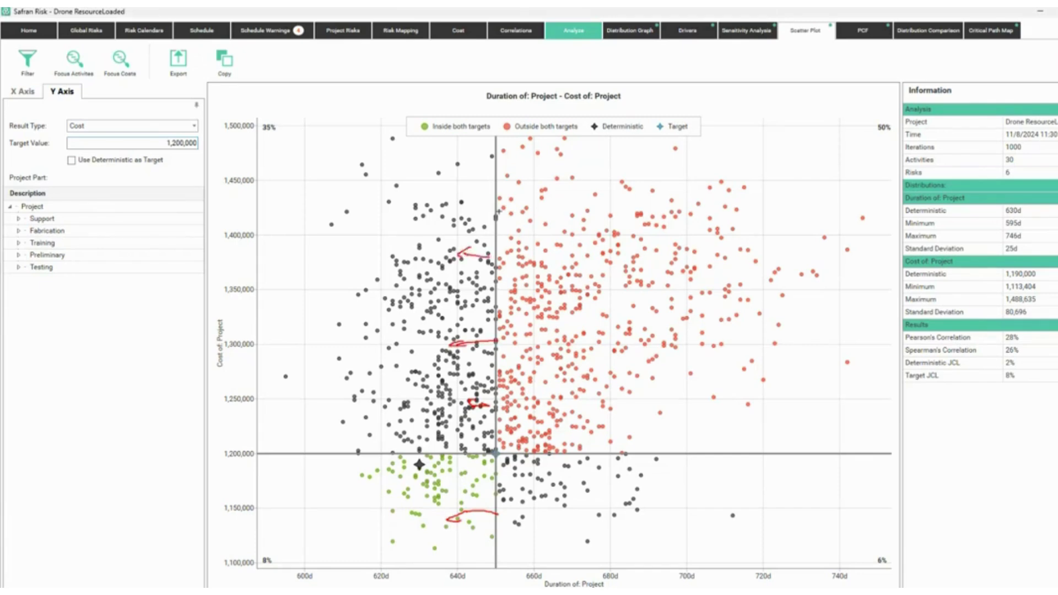
{"action": "left_click_drag", "start_coordinate": [499, 209], "coordinate": [471, 209]}
{"action": "left_click_drag", "start_coordinate": [462, 210], "coordinate": [470, 230]}
{"action": "mouse_move", "coordinate": [270, 117]}
{"action": "left_mouse_down"}
{"action": "mouse_move", "coordinate": [251, 132]}
{"action": "mouse_move", "coordinate": [273, 116]}
{"action": "mouse_move", "coordinate": [259, 496]}
{"action": "mouse_move", "coordinate": [268, 556]}
{"action": "mouse_move", "coordinate": [256, 567]}
{"action": "mouse_move", "coordinate": [278, 556]}
{"action": "mouse_move", "coordinate": [261, 549]}
{"action": "left_mouse_up"}
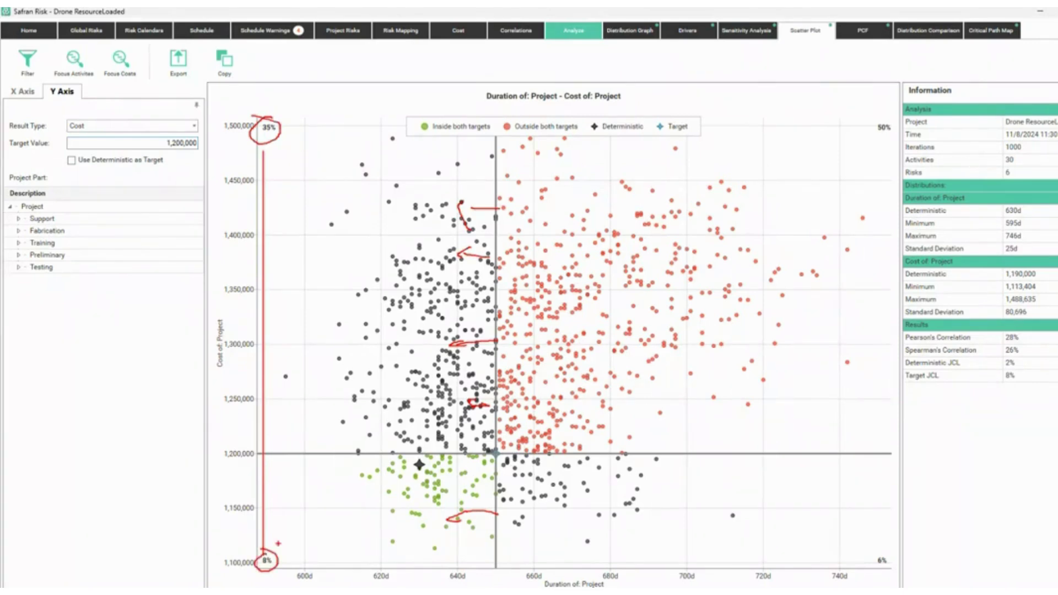
{"action": "key", "text": "Escape"}
Step: Examine the scatter plot quadrants whose iterations stay under the 1,200,000 cost target
{"action": "key", "text": "ctrl+2"}
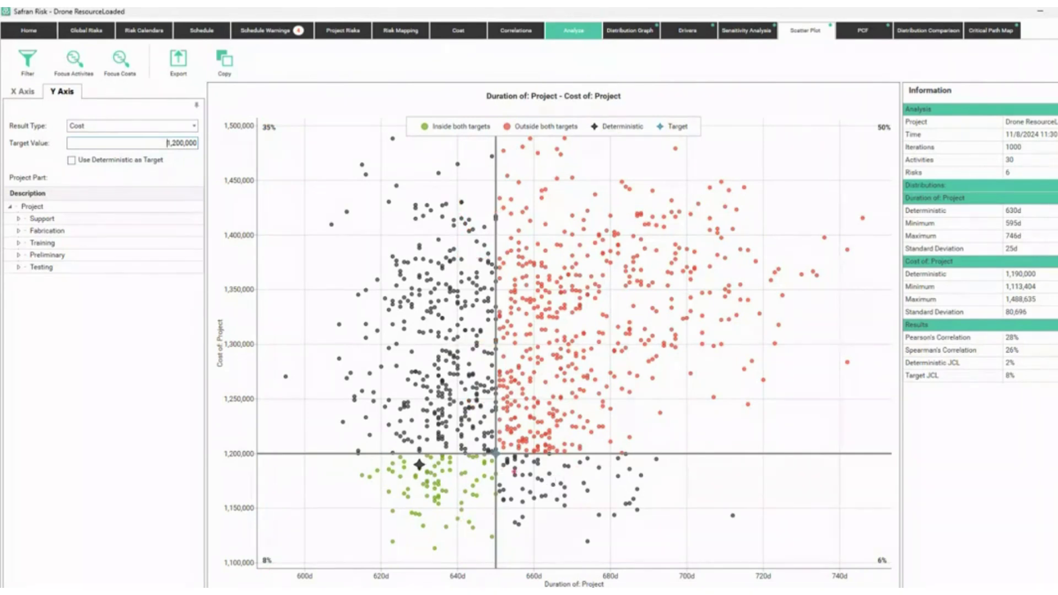
{"action": "mouse_move", "coordinate": [397, 457]}
{"action": "left_mouse_down"}
{"action": "mouse_move", "coordinate": [398, 491]}
{"action": "mouse_move", "coordinate": [389, 485]}
{"action": "left_mouse_up"}
{"action": "mouse_move", "coordinate": [460, 466]}
{"action": "left_mouse_down"}
{"action": "mouse_move", "coordinate": [453, 488]}
{"action": "mouse_move", "coordinate": [445, 475]}
{"action": "left_mouse_up"}
{"action": "mouse_move", "coordinate": [585, 466]}
{"action": "left_mouse_down"}
{"action": "mouse_move", "coordinate": [594, 481]}
{"action": "mouse_move", "coordinate": [640, 493]}
{"action": "left_mouse_up"}
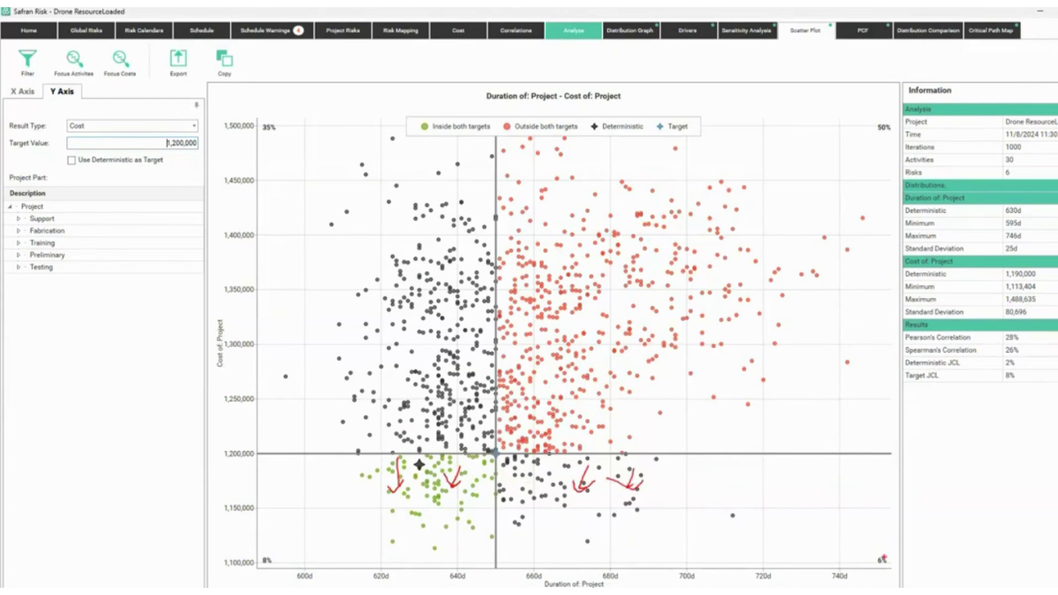
{"action": "left_click_drag", "start_coordinate": [884, 550], "coordinate": [892, 553]}
{"action": "key", "text": "Escape"}
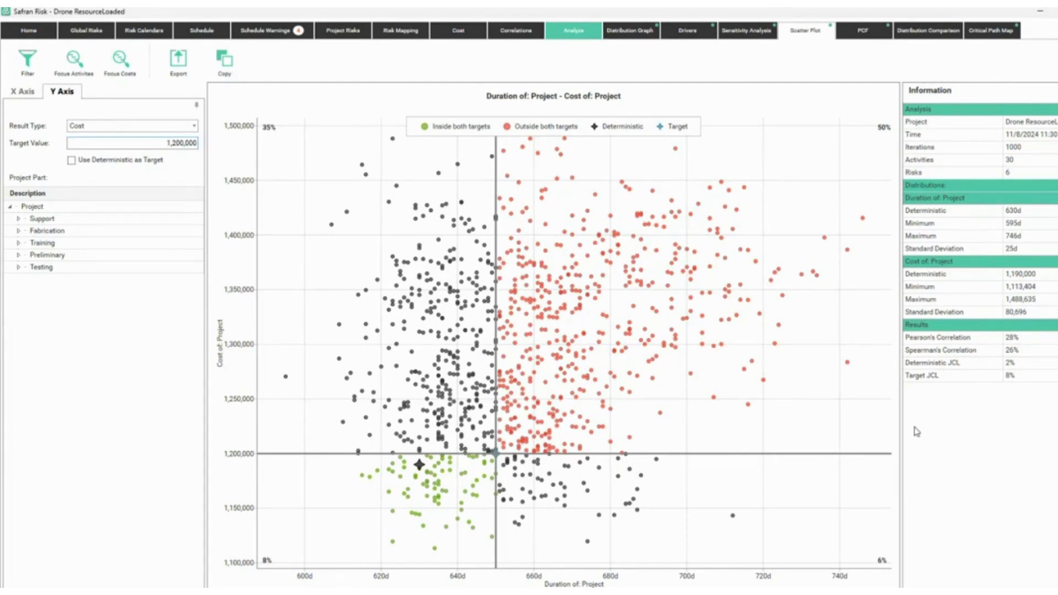
Step: Set the scatter plot's coloring scheme to JCL Bands and close its options
{"action": "left_click", "coordinate": [1047, 65]}
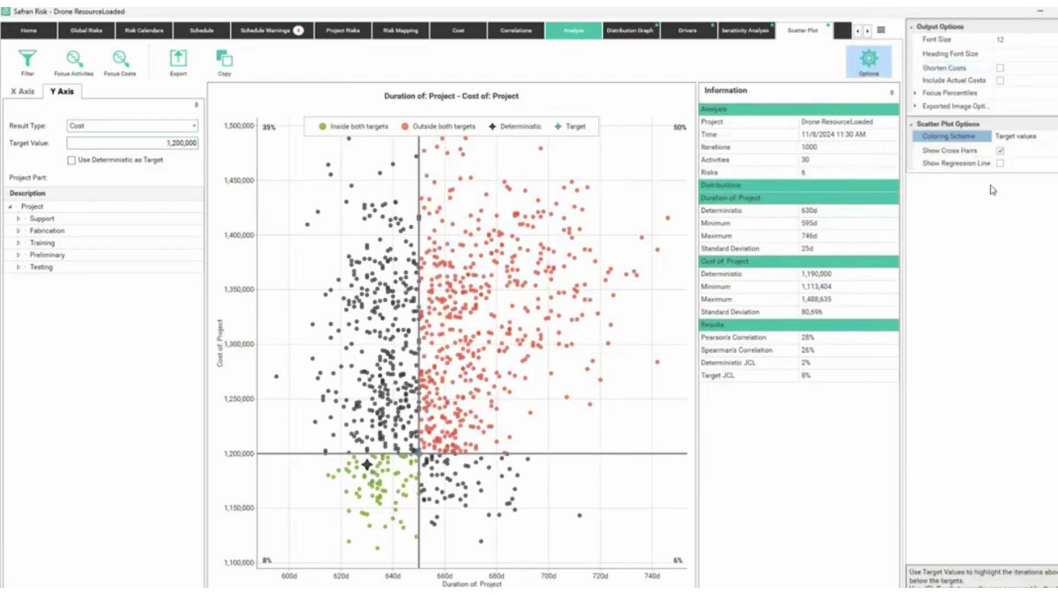
{"action": "left_click", "coordinate": [1026, 141]}
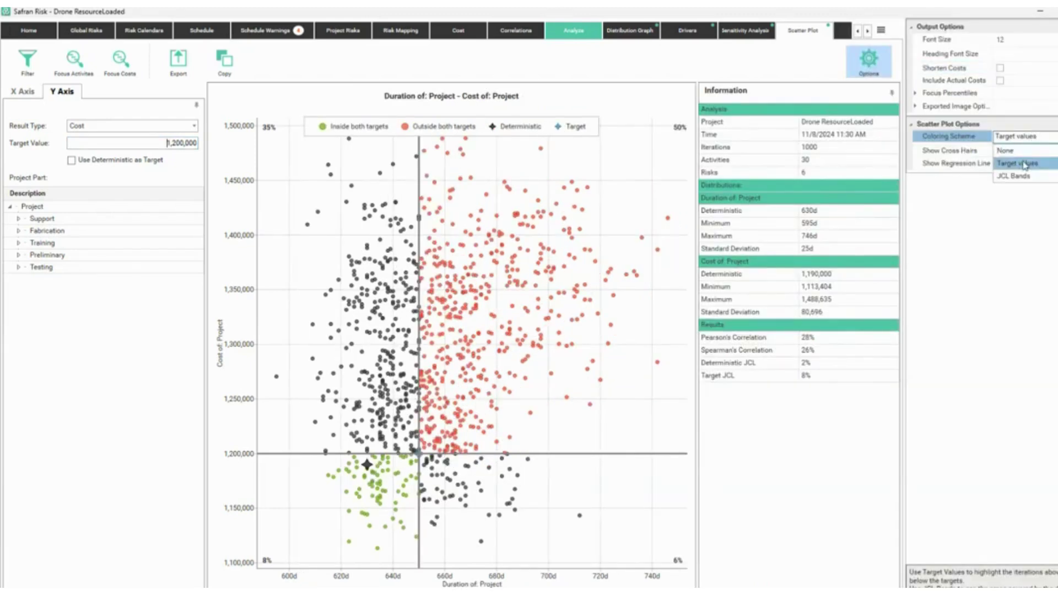
{"action": "left_click", "coordinate": [1013, 175]}
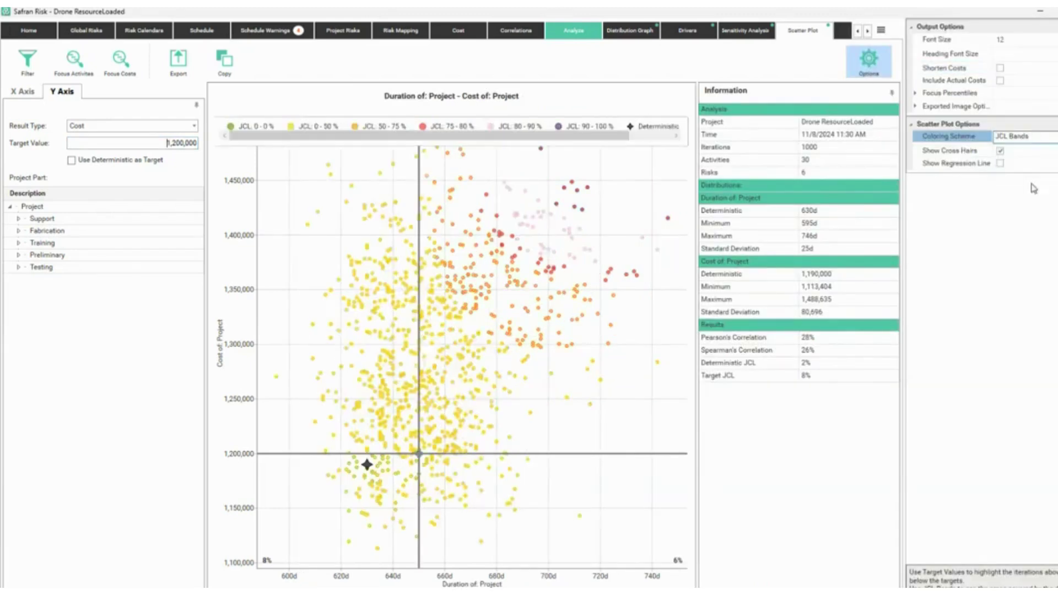
{"action": "left_click", "coordinate": [869, 70]}
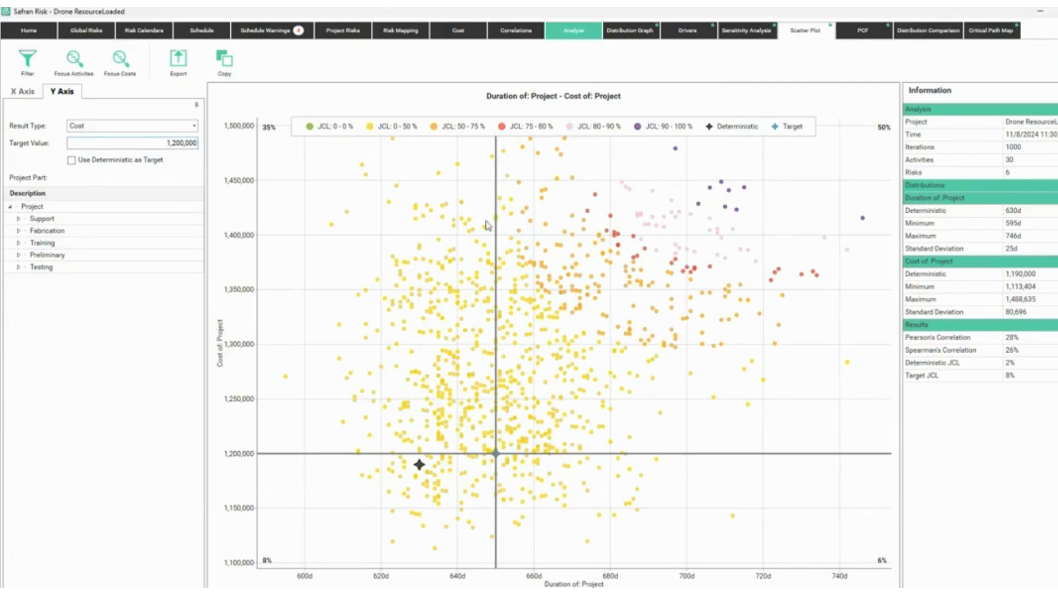
Step: Set the analysis to 2000 iterations and rerun it
{"action": "left_click", "coordinate": [575, 30]}
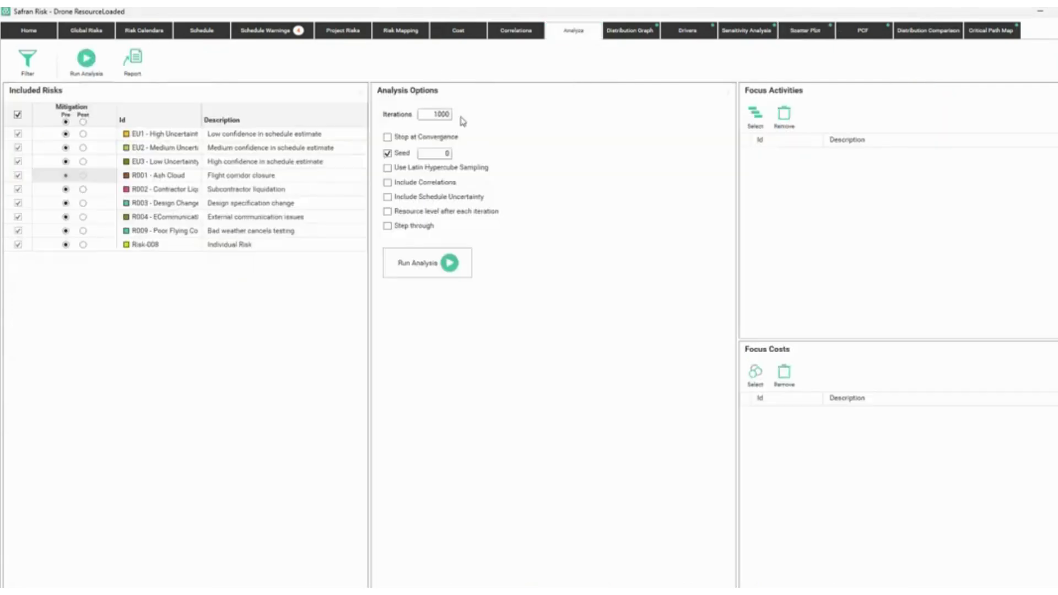
{"action": "type", "text": "2"}
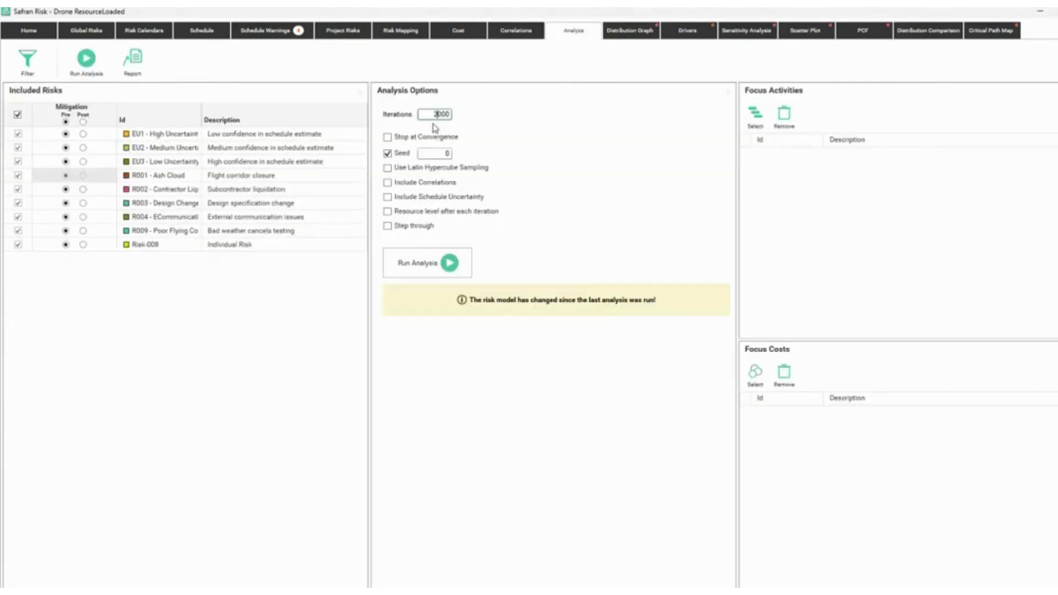
{"action": "left_click", "coordinate": [440, 261]}
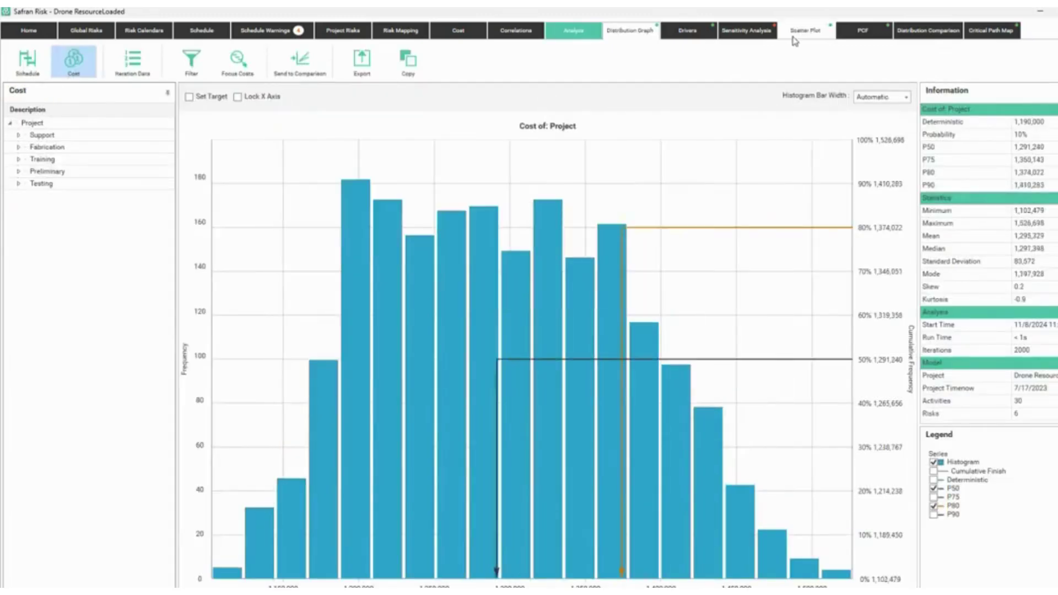
Step: Examine the JCL 75 - 80% band in the scatter plot, tracing its outline and its cost and duration extremes
{"action": "left_click", "coordinate": [795, 40]}
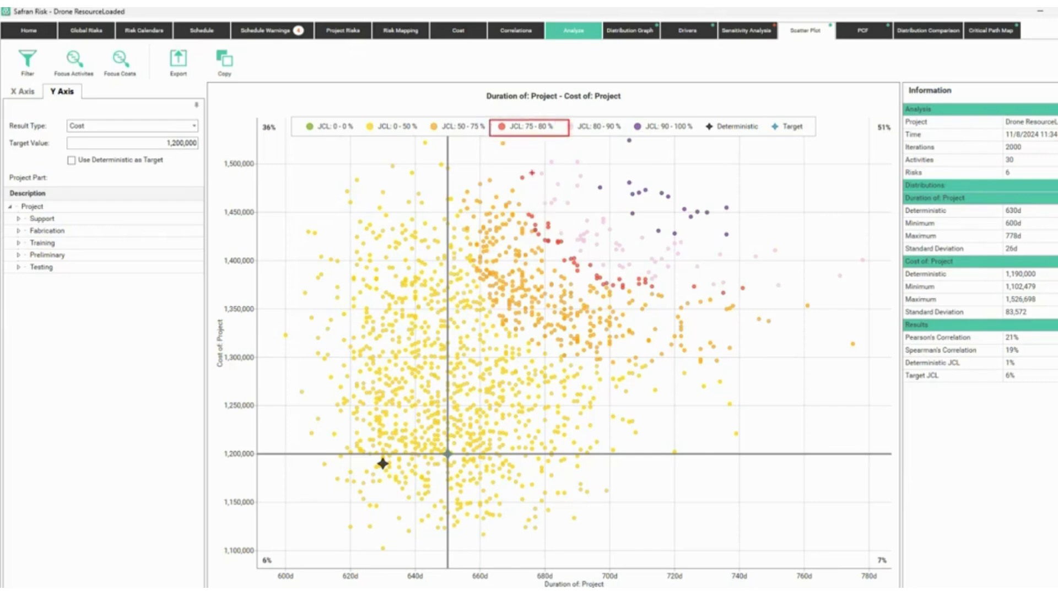
{"action": "mouse_move", "coordinate": [532, 172]}
{"action": "left_mouse_down"}
{"action": "mouse_move", "coordinate": [550, 222]}
{"action": "mouse_move", "coordinate": [613, 273]}
{"action": "mouse_move", "coordinate": [751, 272]}
{"action": "left_mouse_up"}
{"action": "left_click_drag", "start_coordinate": [753, 300], "coordinate": [591, 282]}
{"action": "mouse_move", "coordinate": [580, 281]}
{"action": "left_mouse_down"}
{"action": "mouse_move", "coordinate": [537, 241]}
{"action": "mouse_move", "coordinate": [510, 175]}
{"action": "left_mouse_up"}
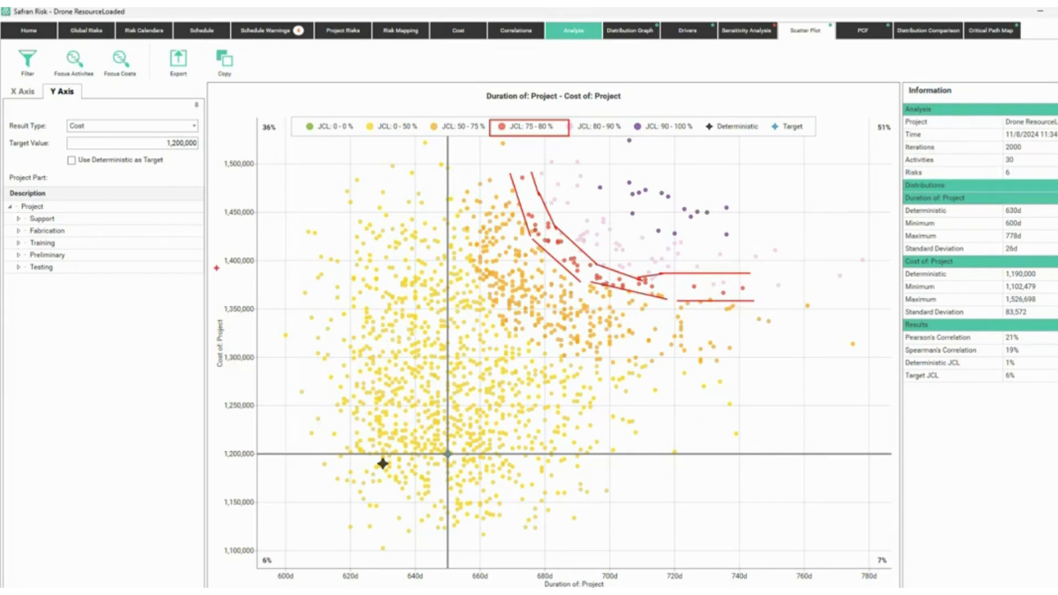
{"action": "mouse_move", "coordinate": [757, 266]}
{"action": "left_mouse_down"}
{"action": "mouse_move", "coordinate": [765, 288]}
{"action": "mouse_move", "coordinate": [731, 280]}
{"action": "mouse_move", "coordinate": [687, 297]}
{"action": "mouse_move", "coordinate": [766, 302]}
{"action": "mouse_move", "coordinate": [708, 285]}
{"action": "left_mouse_up"}
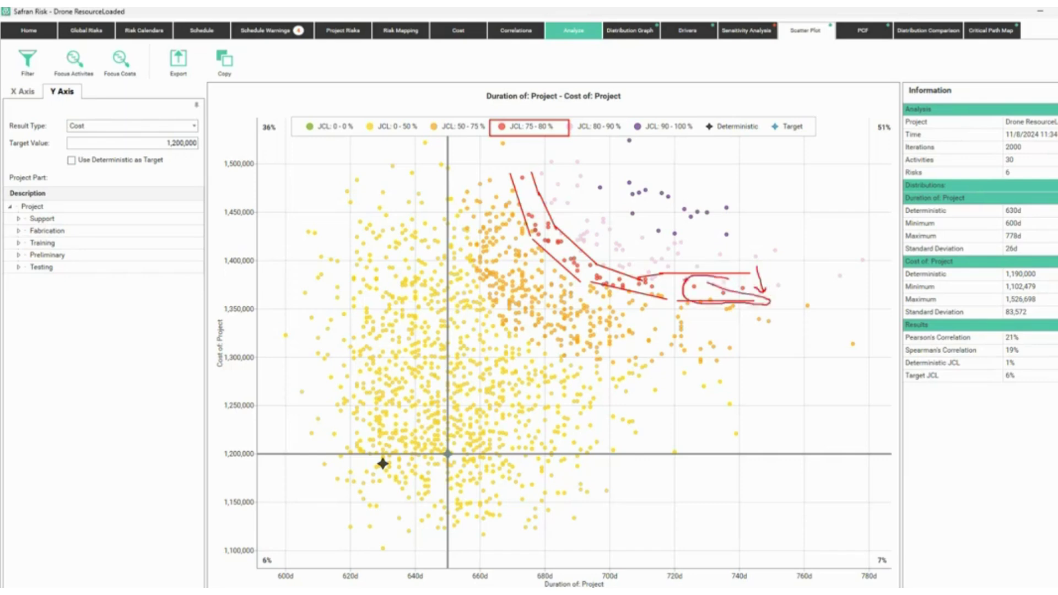
{"action": "left_click_drag", "start_coordinate": [510, 182], "coordinate": [527, 179]}
{"action": "left_click_drag", "start_coordinate": [507, 238], "coordinate": [525, 221]}
{"action": "key", "text": "Escape"}
{"action": "mouse_move", "coordinate": [524, 182]}
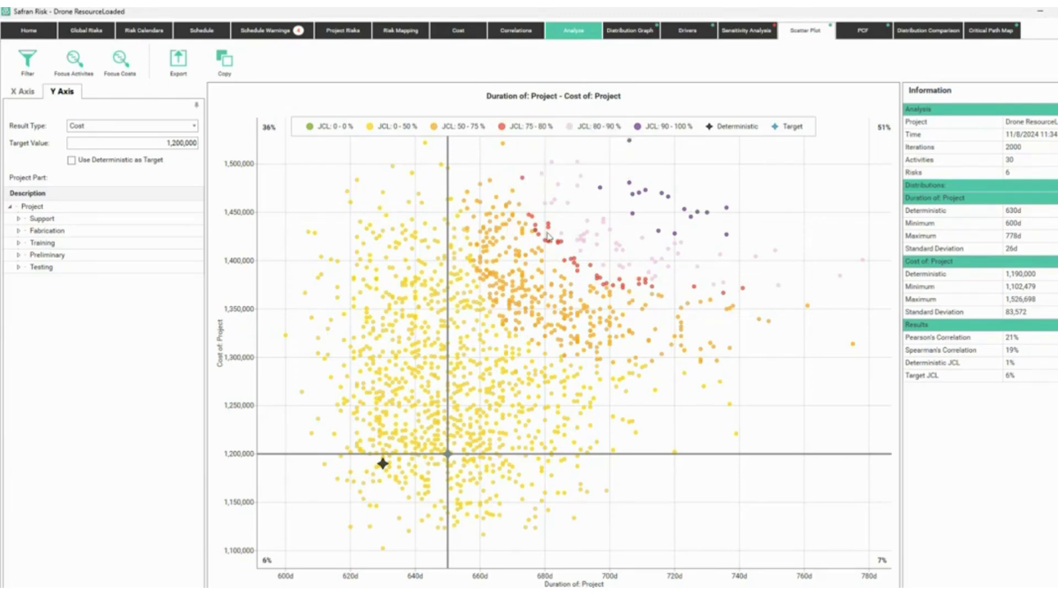
{"action": "mouse_move", "coordinate": [743, 291]}
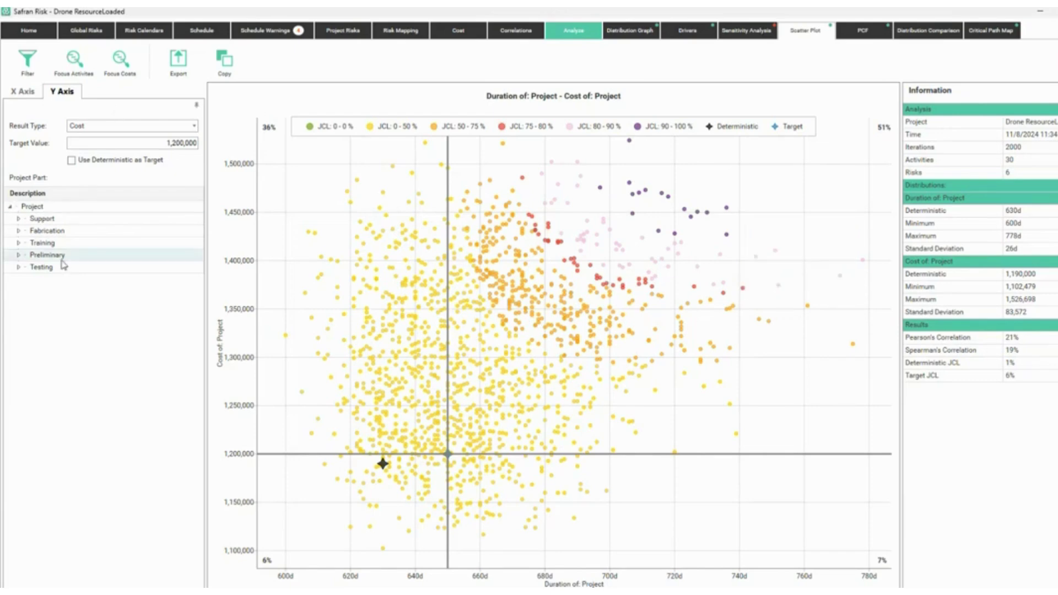
Step: Review the project parts available for the scatter plot's cost and duration axes, checking them against the cost breakdown
{"action": "left_click", "coordinate": [17, 220]}
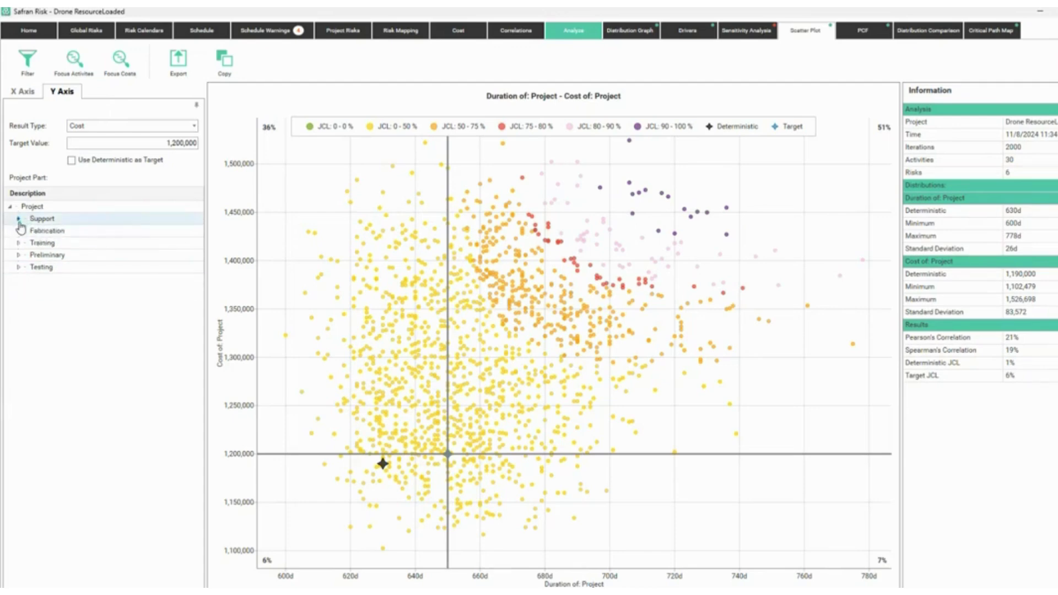
{"action": "left_click", "coordinate": [19, 231]}
{"action": "left_click", "coordinate": [20, 233]}
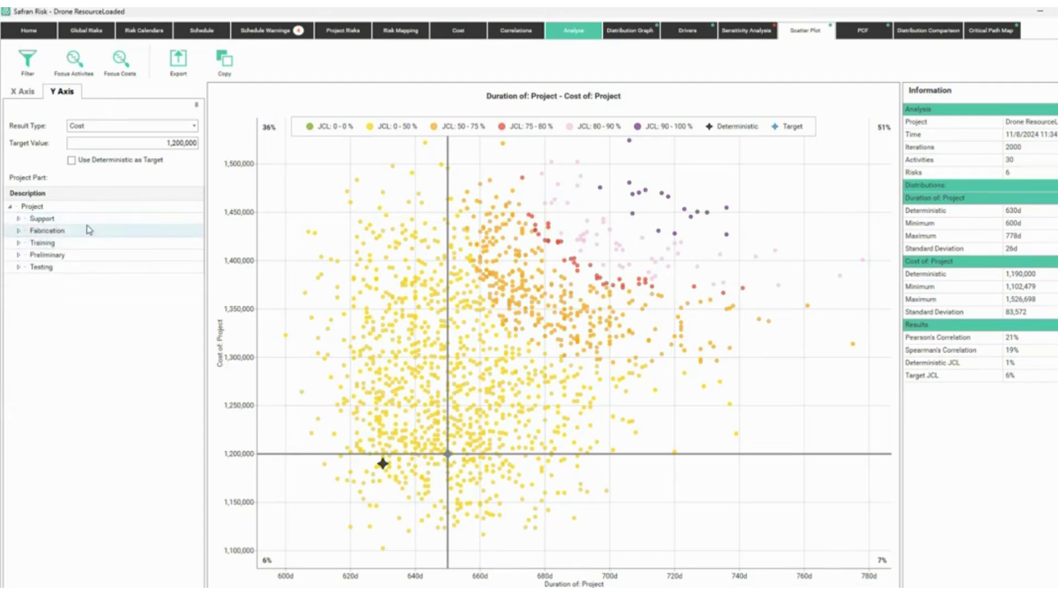
{"action": "left_click", "coordinate": [458, 31]}
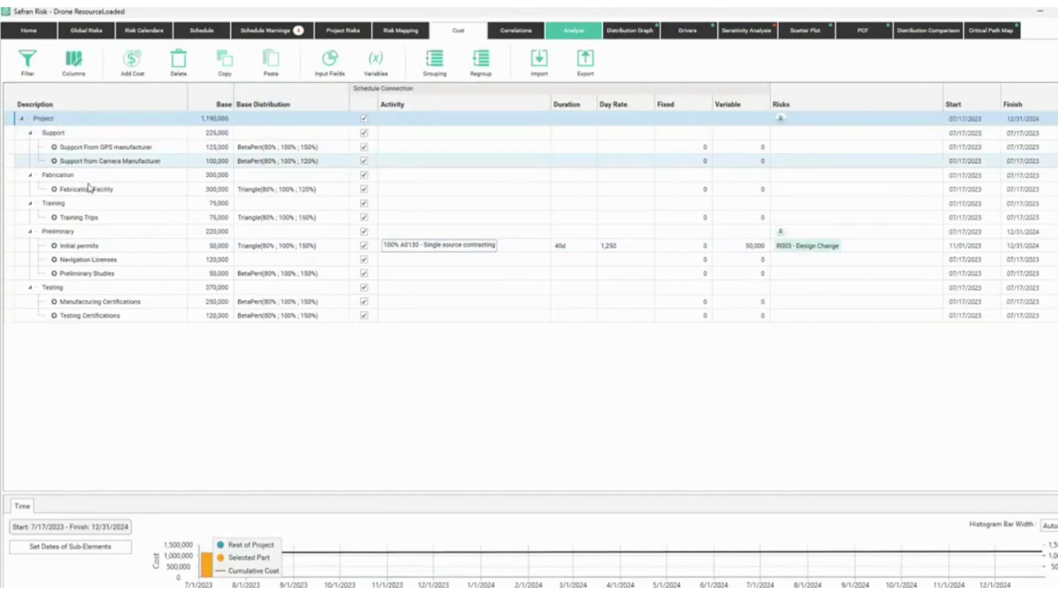
{"action": "left_click", "coordinate": [806, 35]}
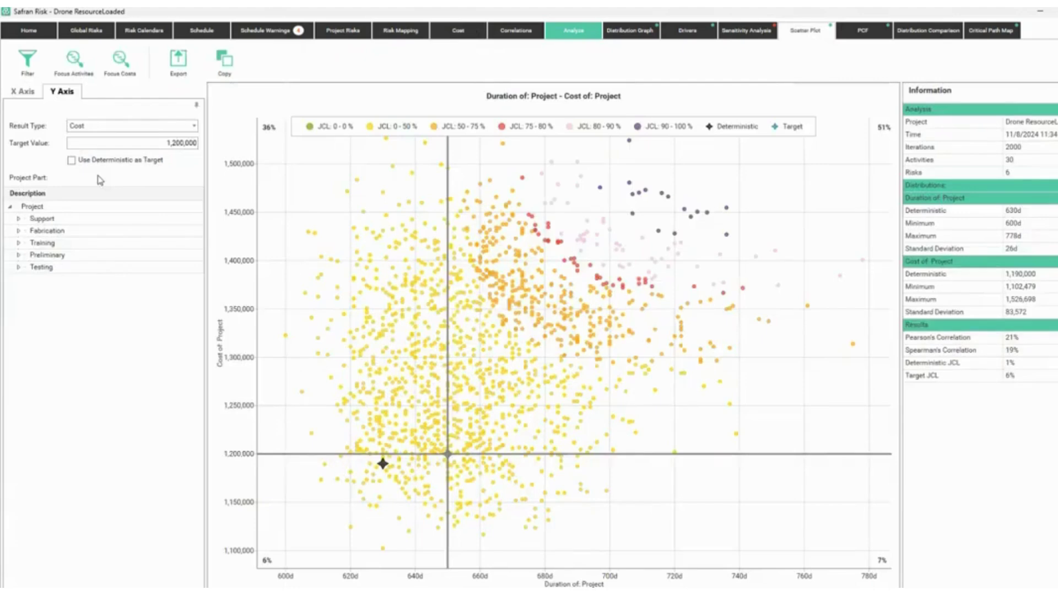
{"action": "left_click", "coordinate": [23, 97]}
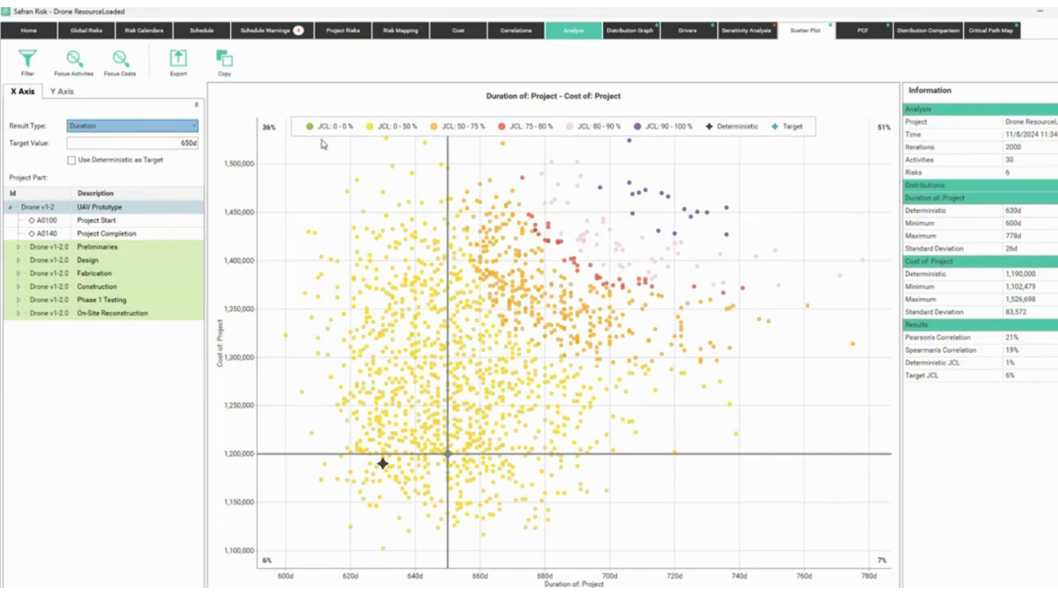
Step: Chart only the P50, P75 and P80 Cumulative curves in the PCF and compare the gaps between them
{"action": "left_click", "coordinate": [863, 33]}
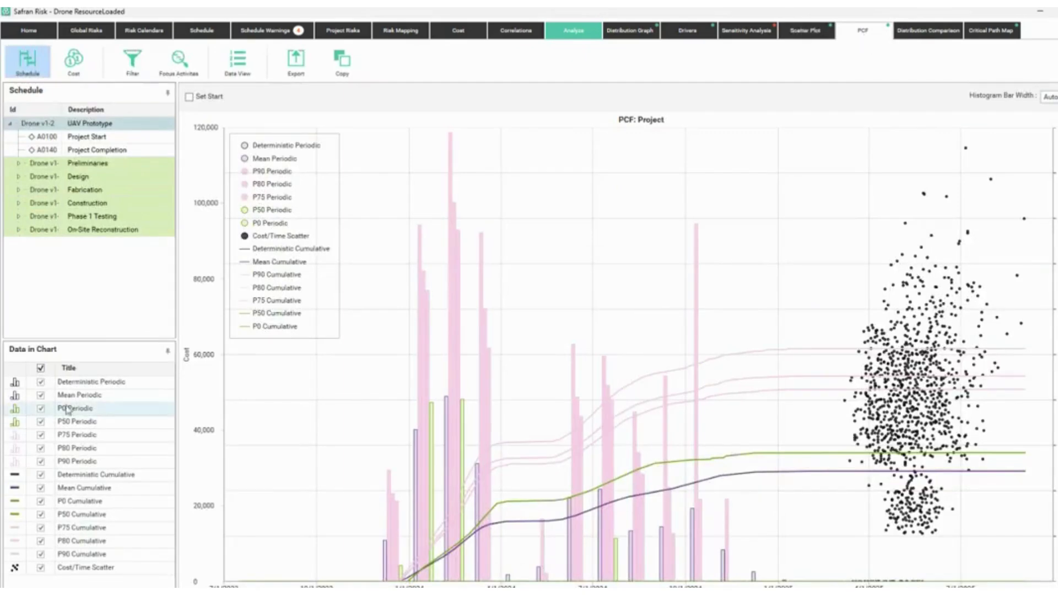
{"action": "left_click", "coordinate": [40, 368]}
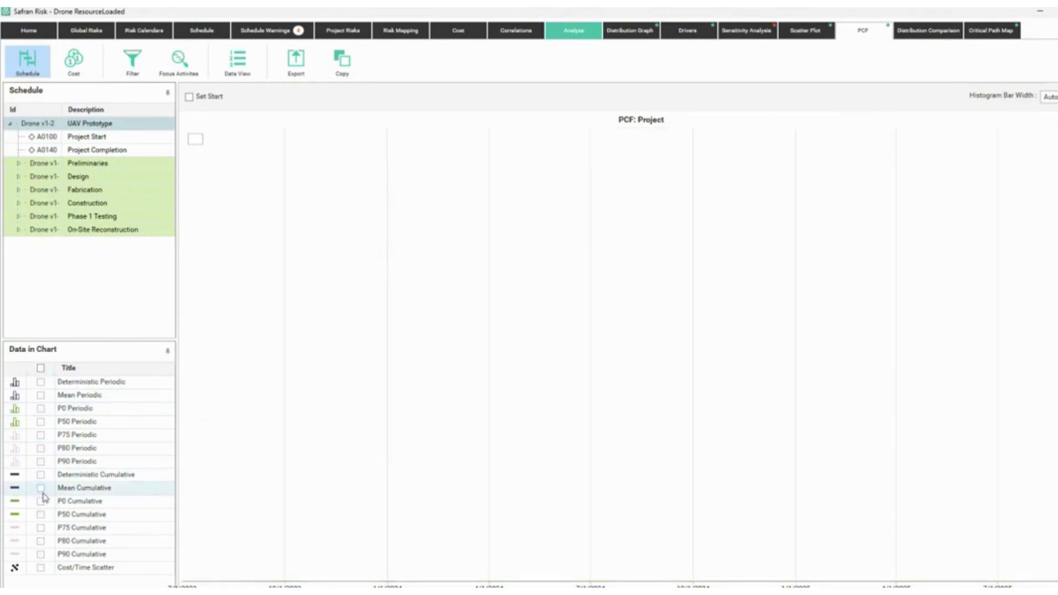
{"action": "left_click", "coordinate": [41, 514]}
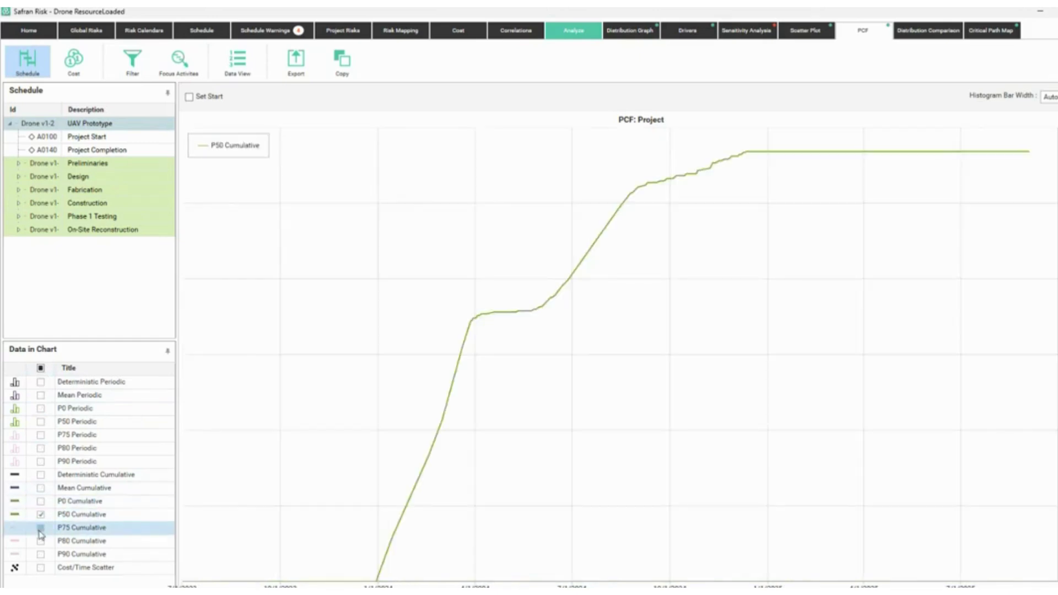
{"action": "left_click", "coordinate": [40, 528]}
{"action": "left_click", "coordinate": [41, 540]}
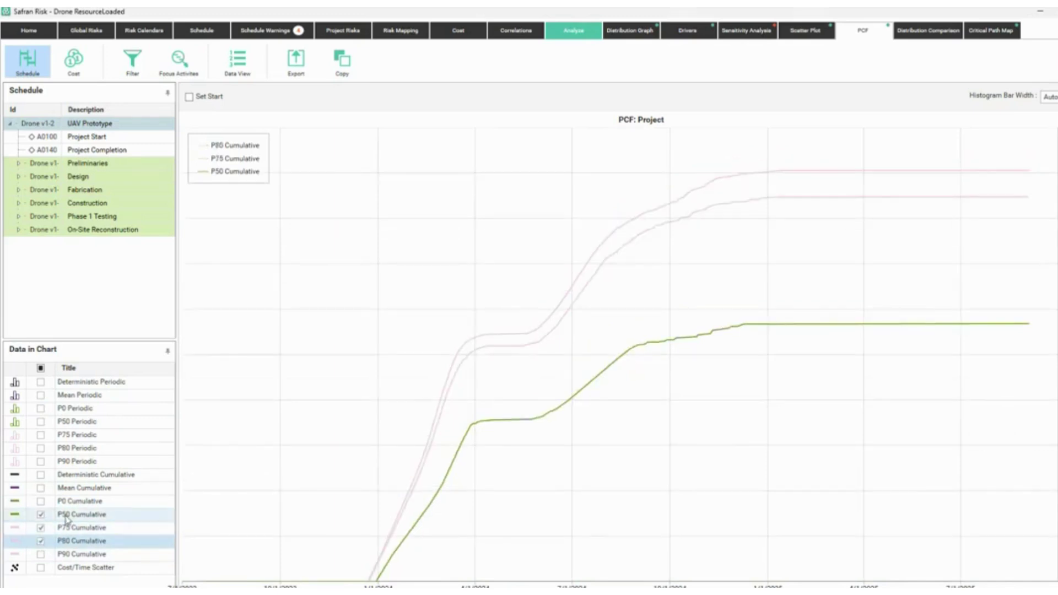
{"action": "left_click_drag", "start_coordinate": [464, 343], "coordinate": [479, 430]}
{"action": "left_click_drag", "start_coordinate": [566, 286], "coordinate": [574, 408]}
{"action": "key", "text": "Escape"}
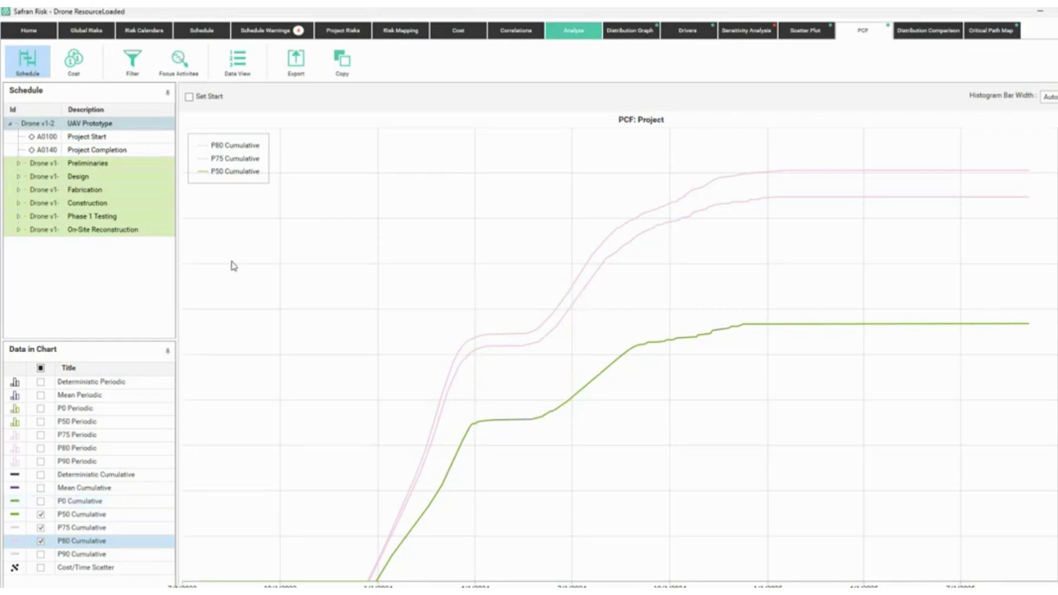
Step: Display the PCF data table under the chart and review its values per period
{"action": "left_click", "coordinate": [242, 72]}
{"action": "scroll", "coordinate": [265, 501], "scroll_direction": "down", "scroll_amount": 2}
{"action": "scroll", "coordinate": [298, 524], "scroll_direction": "up", "scroll_amount": 3}
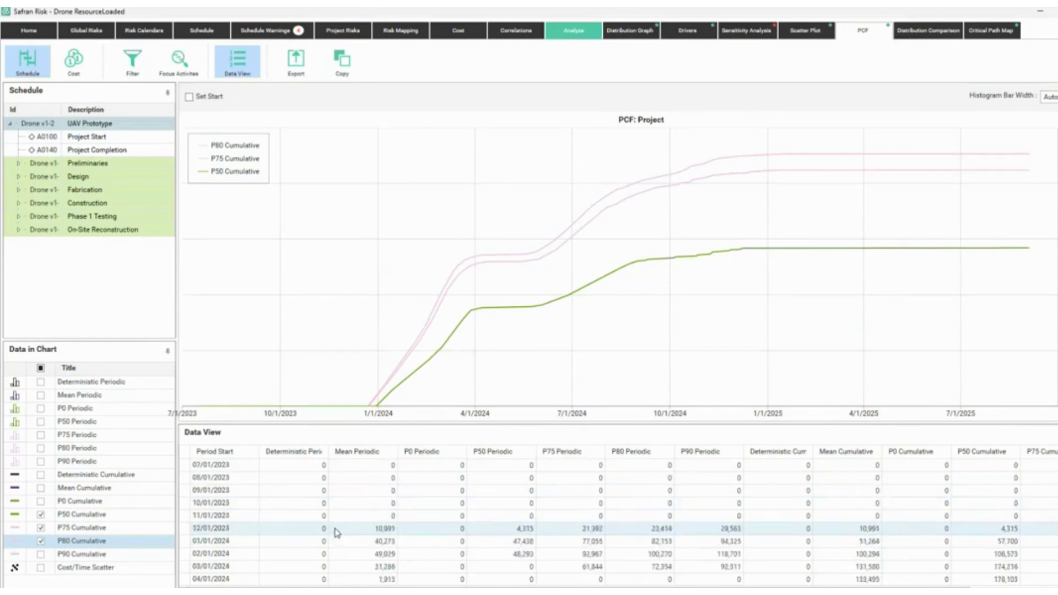
Step: Replace the cumulative curves in the PCF chart with the P50, P75 and P80 Periodic series
{"action": "left_click", "coordinate": [40, 369]}
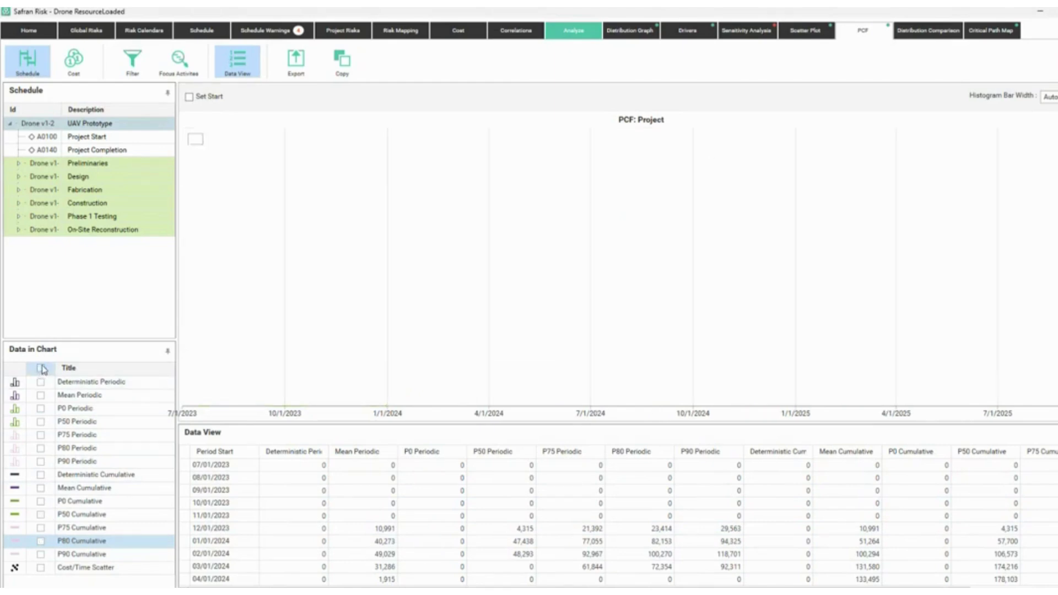
{"action": "left_click", "coordinate": [41, 422]}
{"action": "left_click", "coordinate": [41, 434]}
{"action": "left_click", "coordinate": [41, 448]}
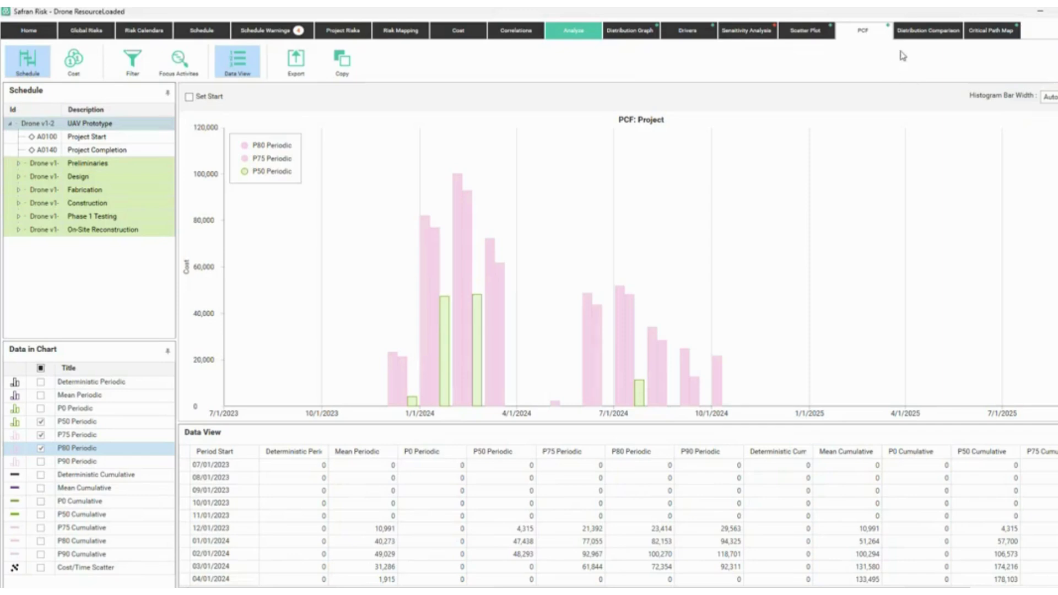
Step: Clear all distributions from Report 2 in the distribution comparison
{"action": "left_click", "coordinate": [927, 33]}
{"action": "left_click", "coordinate": [181, 62]}
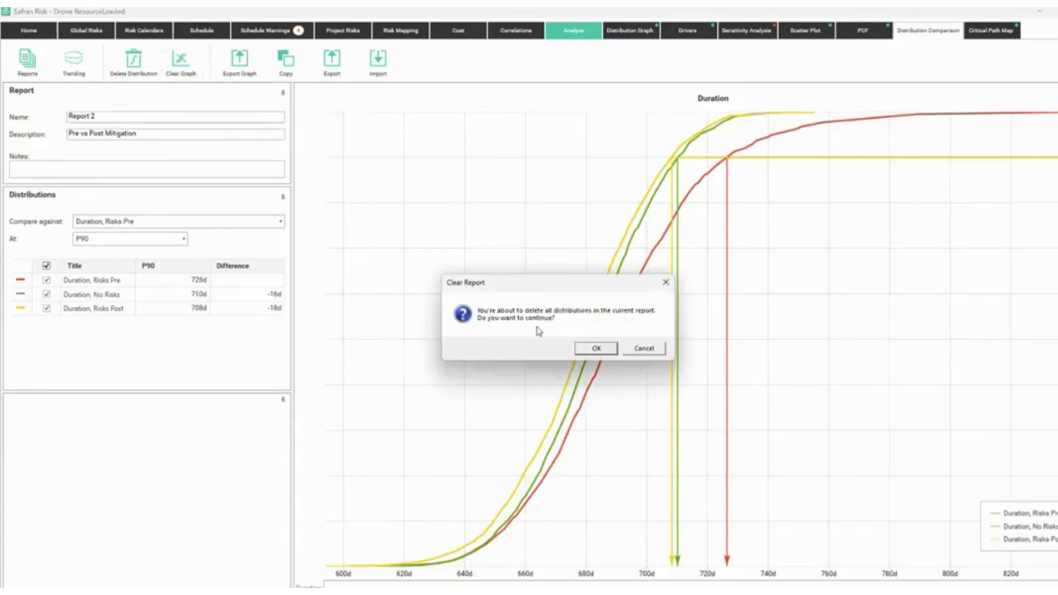
{"action": "left_click", "coordinate": [592, 348]}
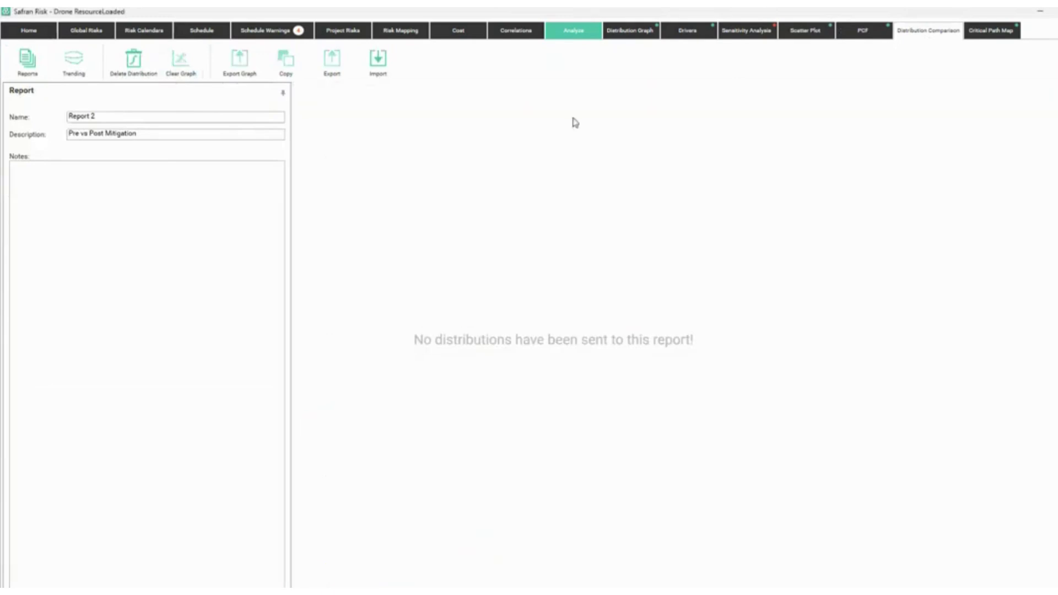
Step: Rerun the risk analysis with only the estimate uncertainties EU1, EU2 and EU3 included
{"action": "left_click", "coordinate": [575, 34]}
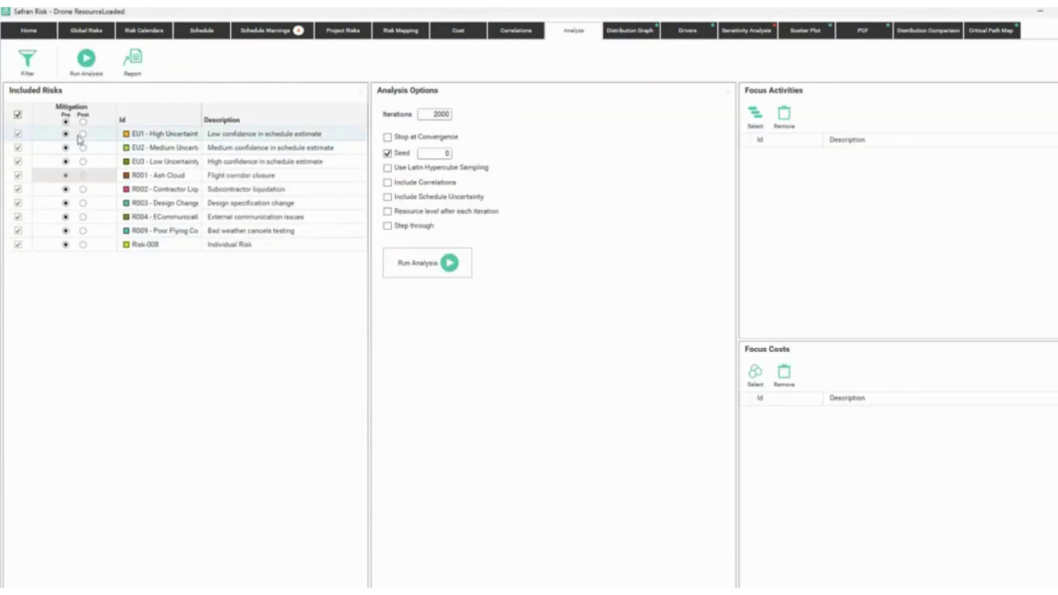
{"action": "left_click", "coordinate": [18, 115]}
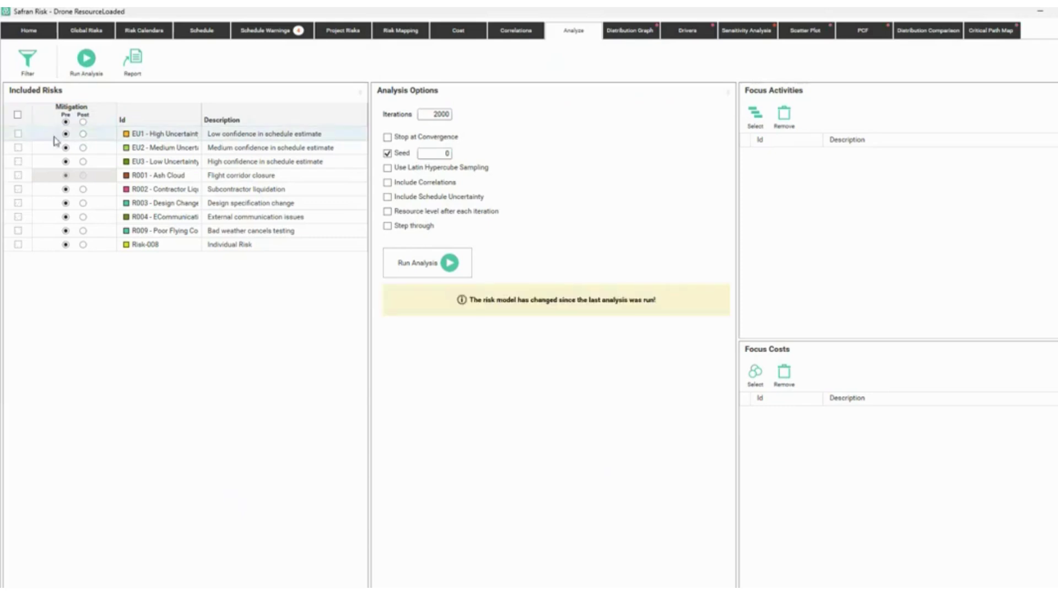
{"action": "left_click", "coordinate": [17, 134]}
{"action": "left_click", "coordinate": [19, 147]}
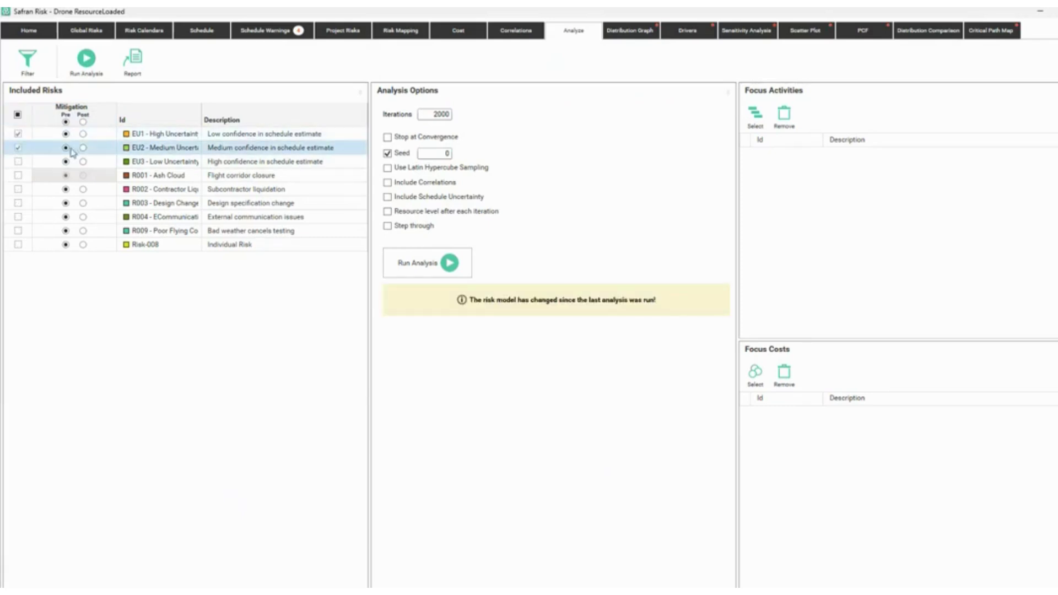
{"action": "left_click", "coordinate": [18, 161]}
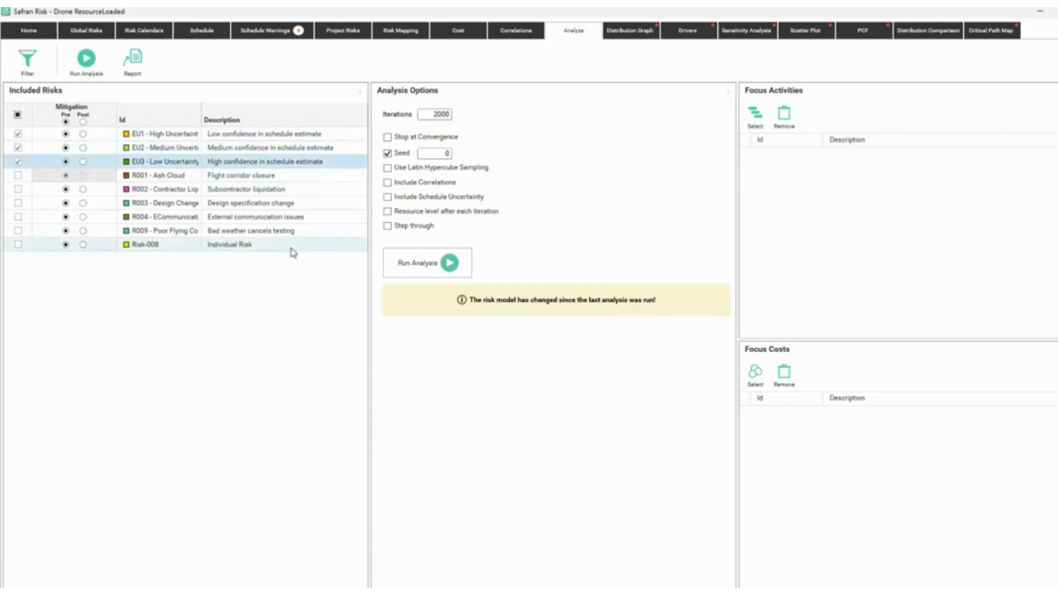
{"action": "left_click", "coordinate": [421, 271]}
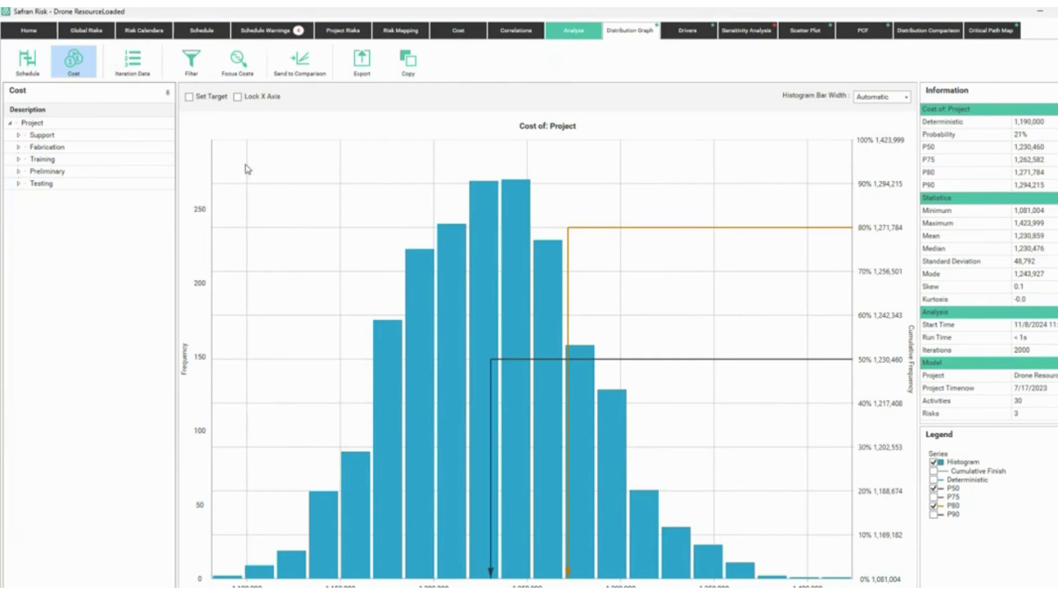
Step: Display the schedule duration distribution of the whole project and send it to the distribution comparison
{"action": "left_click", "coordinate": [27, 58]}
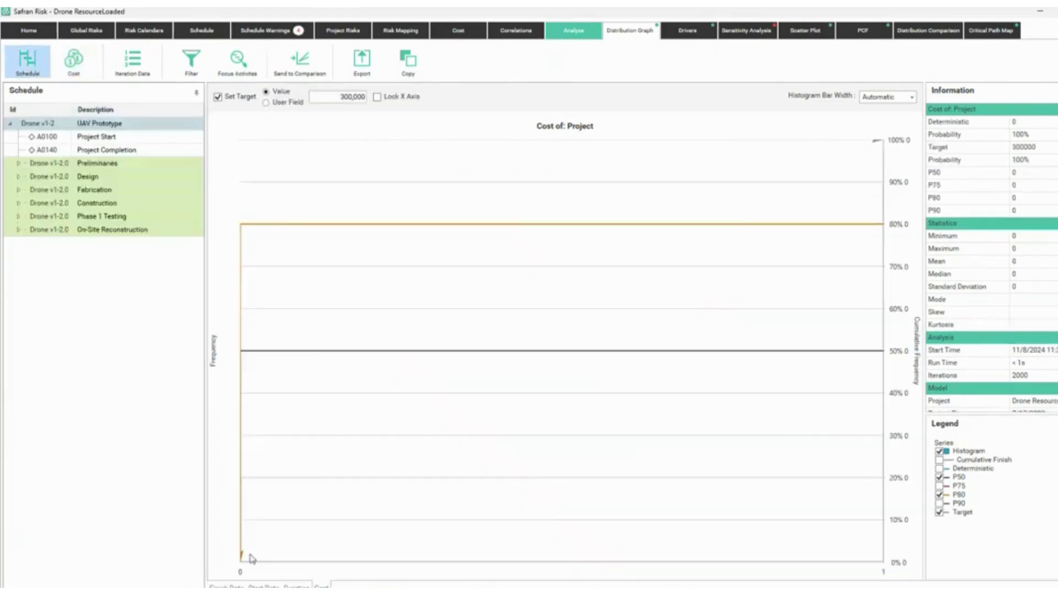
{"action": "left_click", "coordinate": [298, 585]}
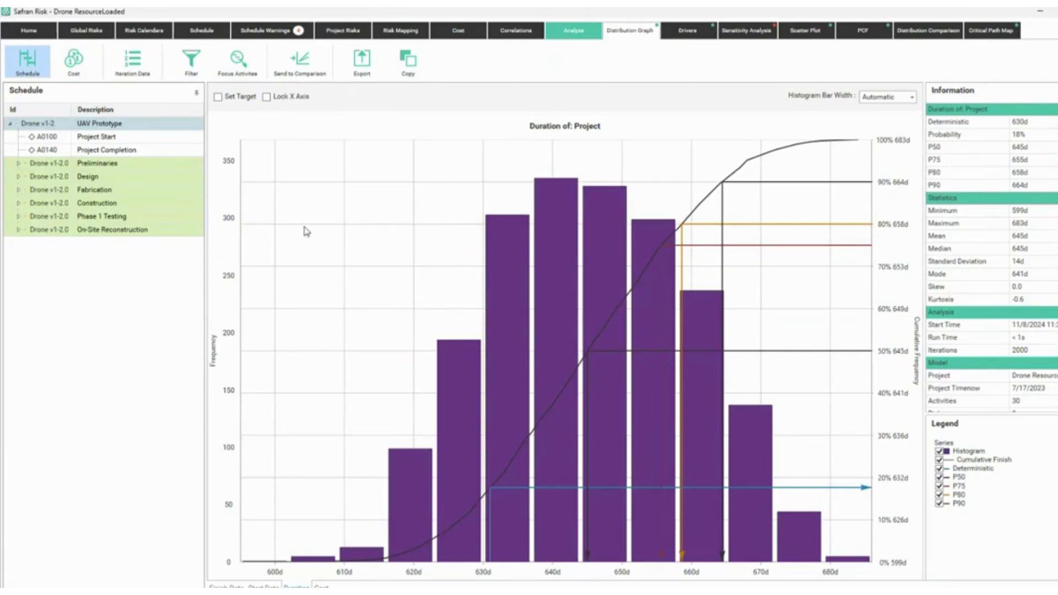
{"action": "left_click", "coordinate": [311, 67]}
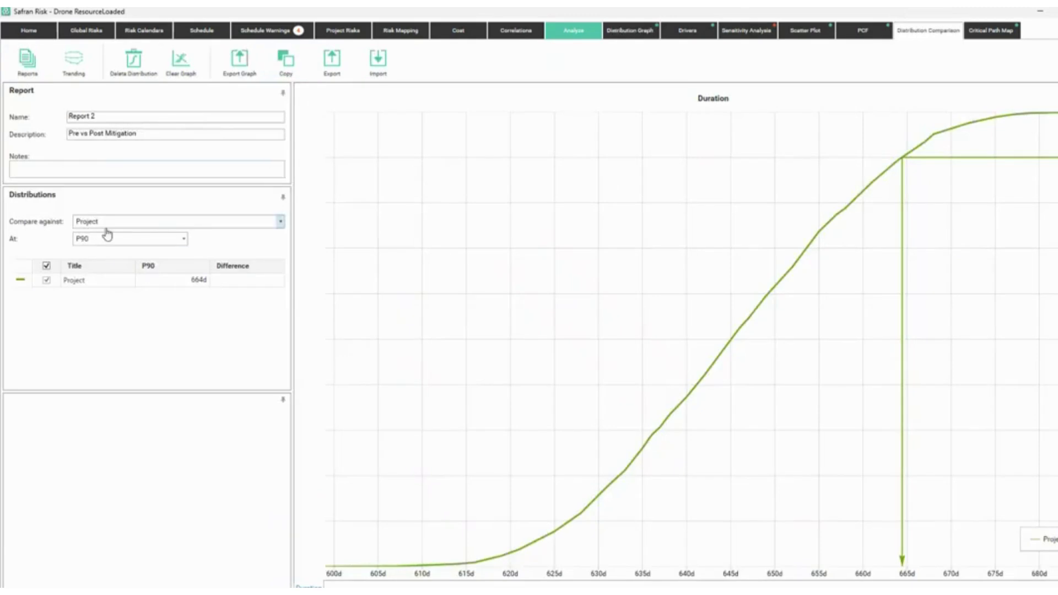
Step: Retitle the distribution in Report 2 as "Duración sin riesgos"
{"action": "left_click", "coordinate": [99, 280]}
{"action": "left_click", "coordinate": [116, 278]}
{"action": "type", "text": "Duración"}
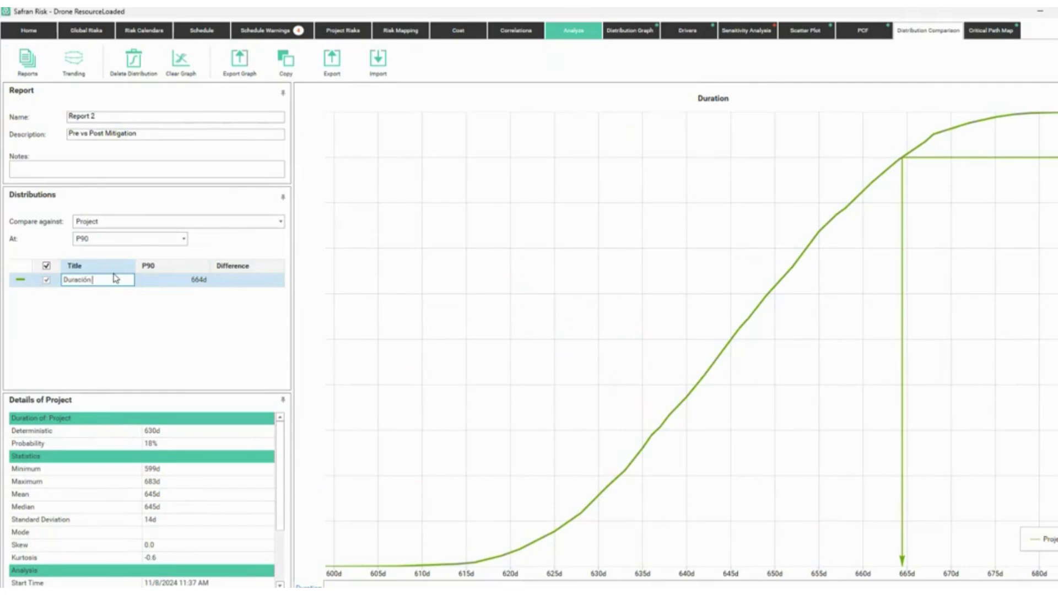
{"action": "type", "text": " sin riesgos"}
{"action": "key", "text": "Return"}
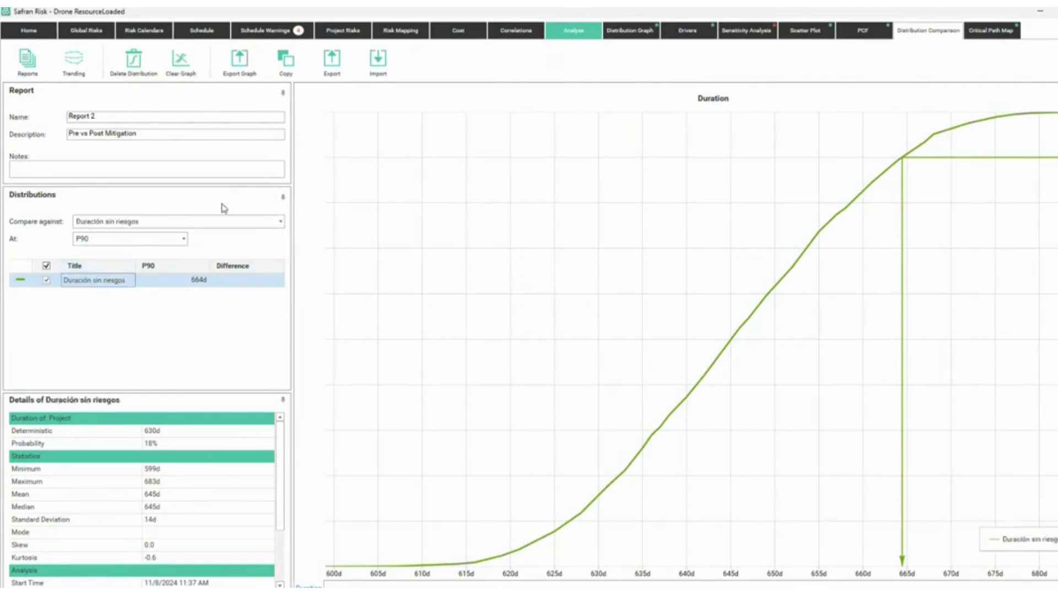
Step: Include all risks at their pre-mitigation values and rerun the analysis
{"action": "left_click", "coordinate": [574, 32]}
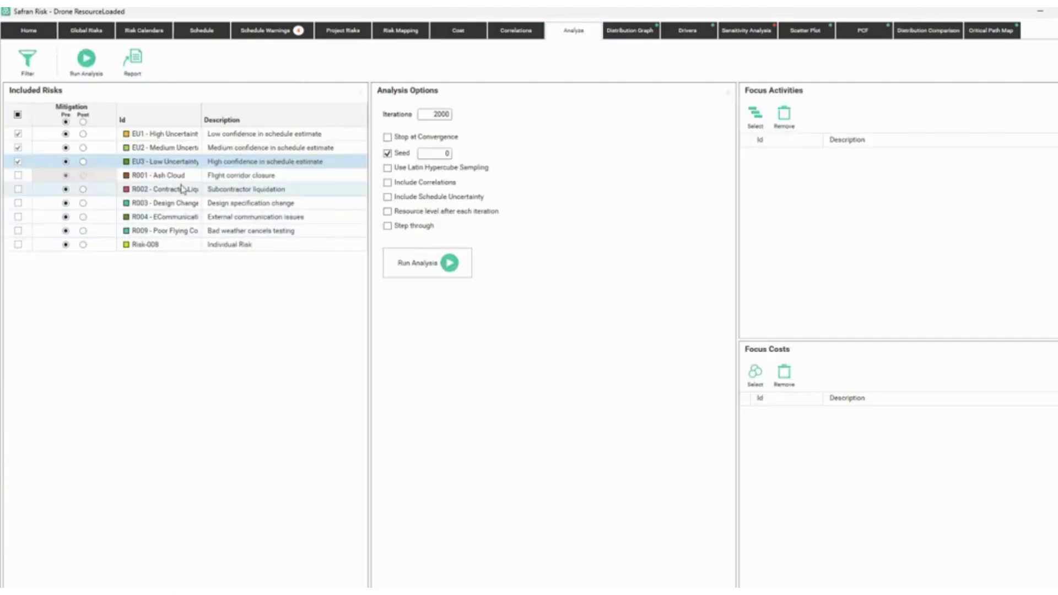
{"action": "left_click", "coordinate": [18, 116]}
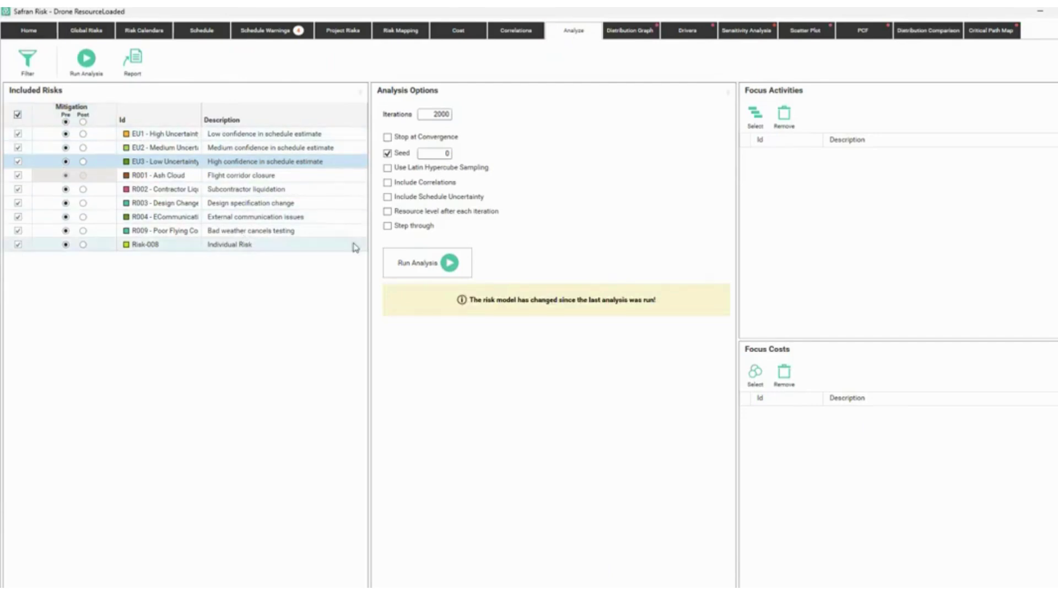
{"action": "left_click", "coordinate": [419, 263]}
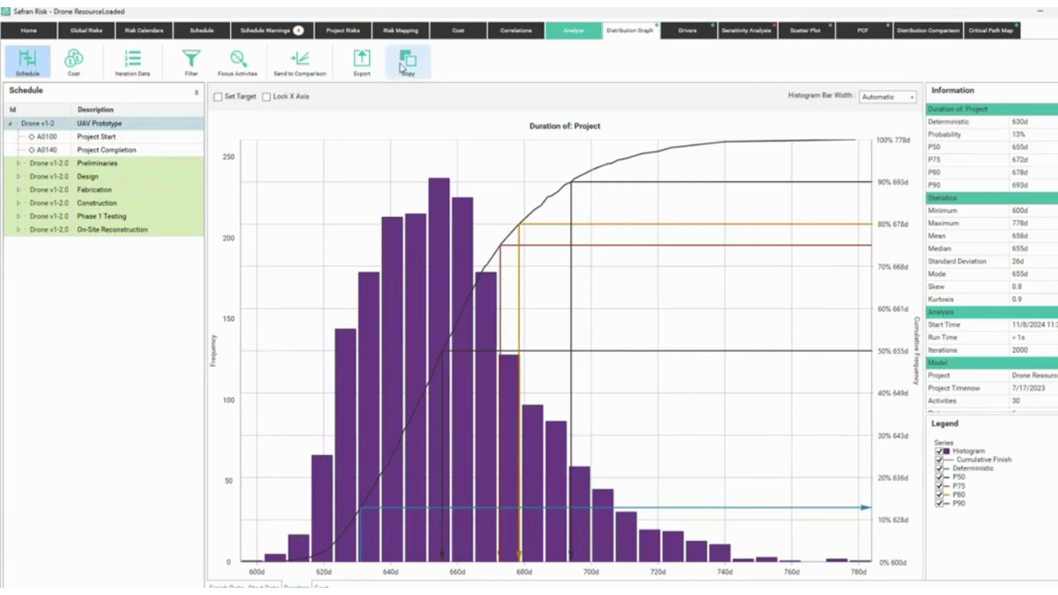
Step: Send the project duration distribution to the comparison and title it "Duración RiesgosPre"
{"action": "left_click", "coordinate": [306, 71]}
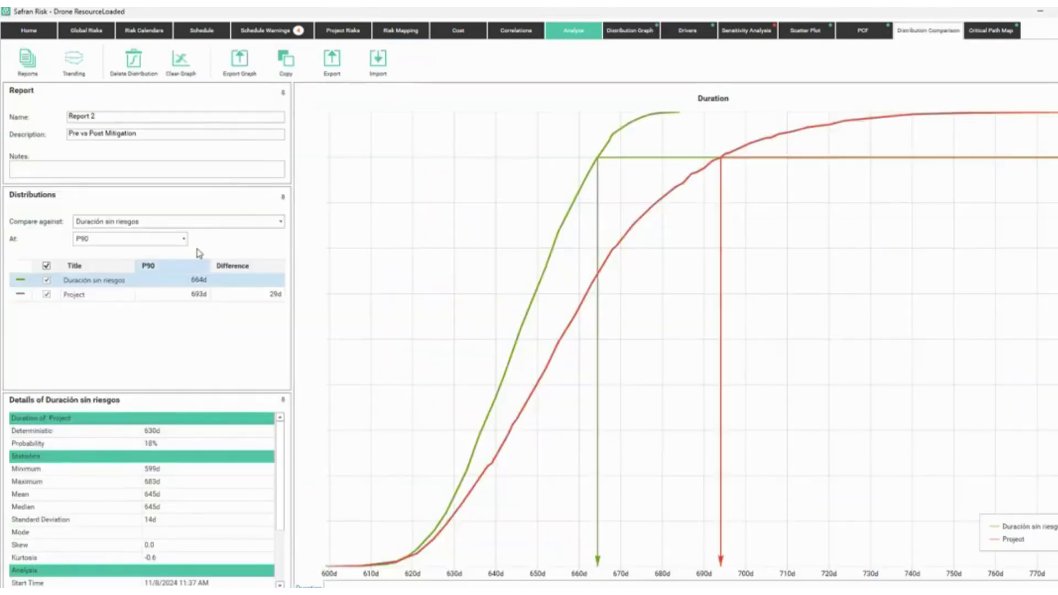
{"action": "left_click", "coordinate": [100, 293]}
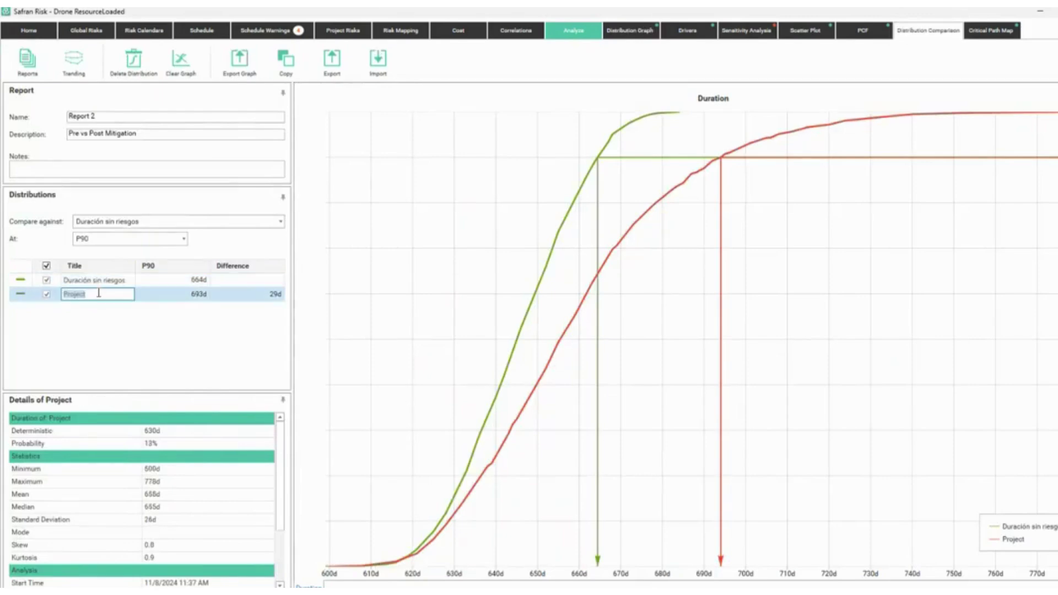
{"action": "type", "text": "Duración RiesgosPre"}
{"action": "key", "text": "Return"}
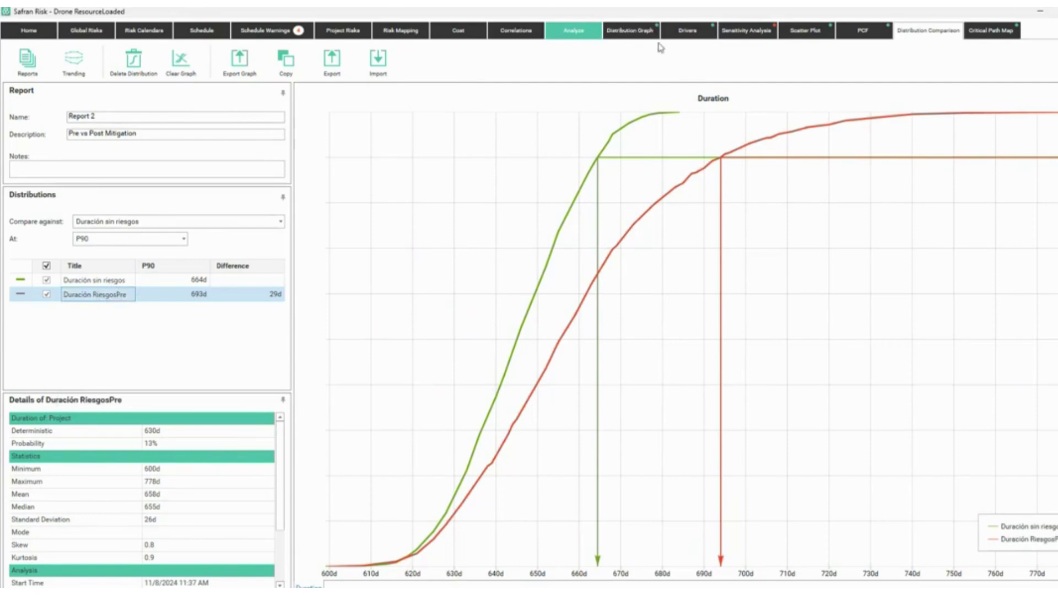
Step: Switch risks R002, R003, R004, R009 and Risk-008 to post-mitigation and rerun the analysis
{"action": "left_click", "coordinate": [579, 33]}
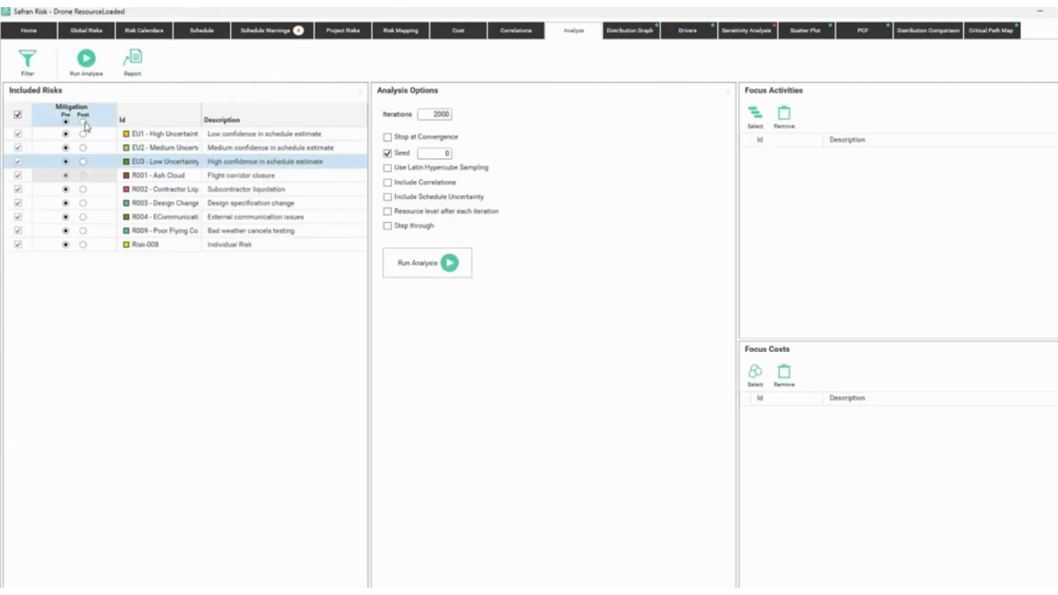
{"action": "left_click", "coordinate": [83, 189]}
{"action": "left_click", "coordinate": [83, 202]}
{"action": "left_click", "coordinate": [83, 216]}
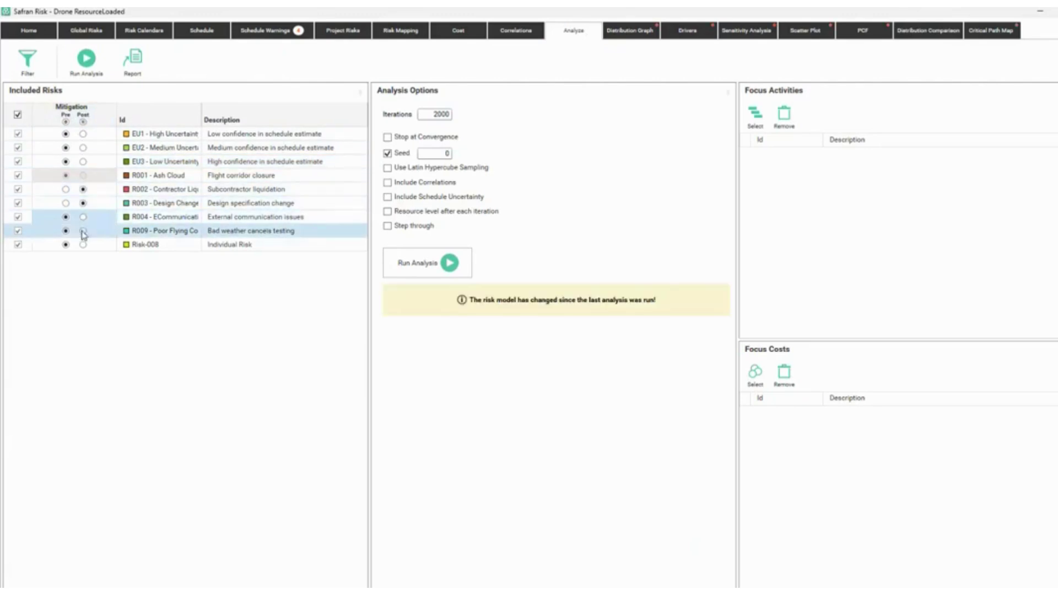
{"action": "left_click", "coordinate": [83, 230]}
{"action": "left_click", "coordinate": [82, 244]}
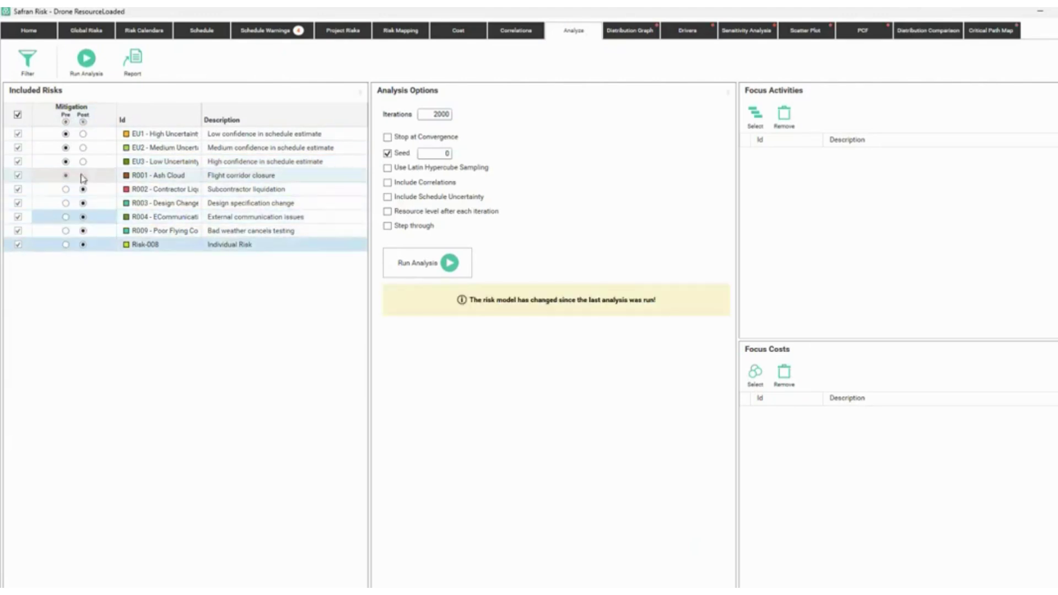
{"action": "left_click", "coordinate": [410, 264]}
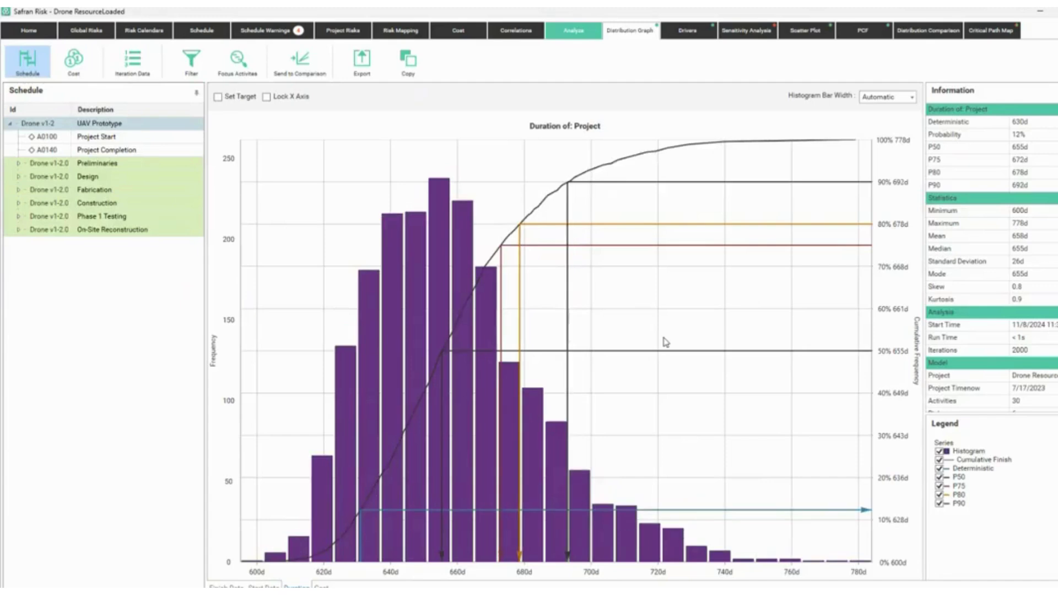
Step: Add the project's post-mitigation duration distribution to the comparison and title it "Duración RiesgosPost"
{"action": "left_click", "coordinate": [300, 68]}
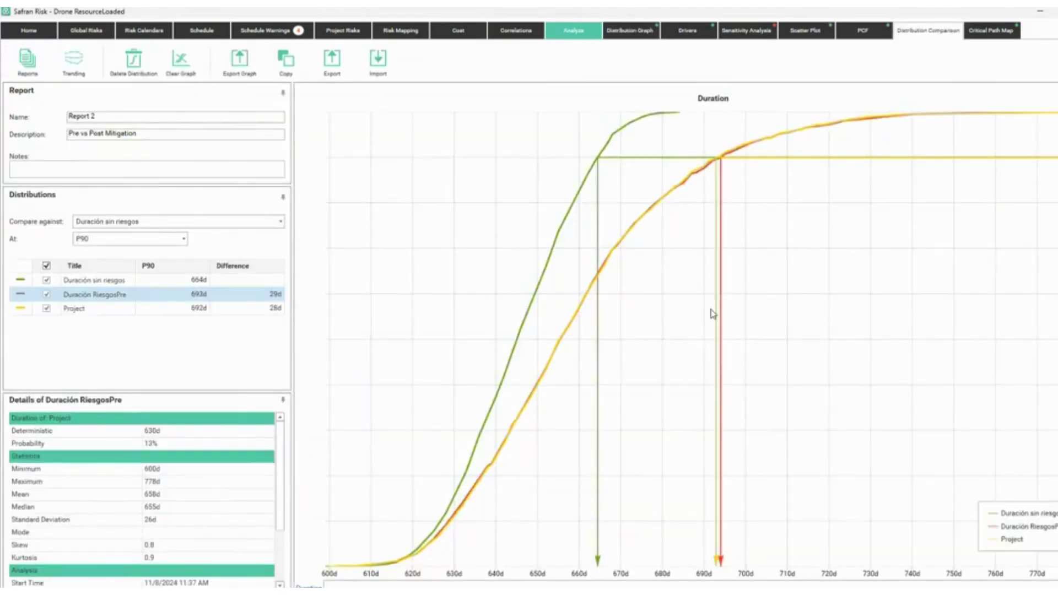
{"action": "double_click", "coordinate": [116, 307]}
{"action": "type", "text": "Durac"}
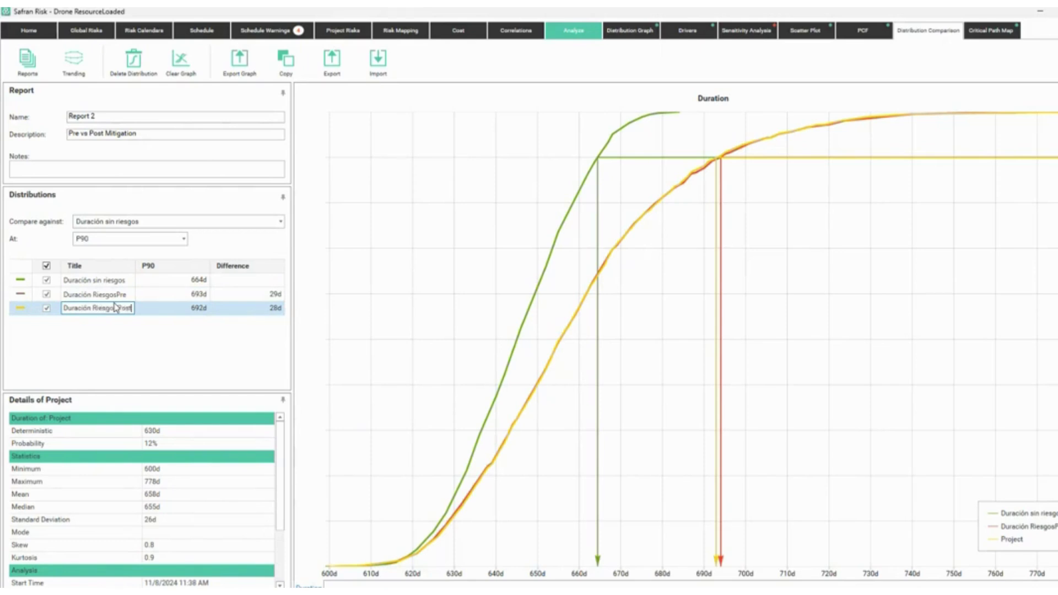
{"action": "type", "text": "ión RiesgosPost"}
{"action": "key", "text": "Return"}
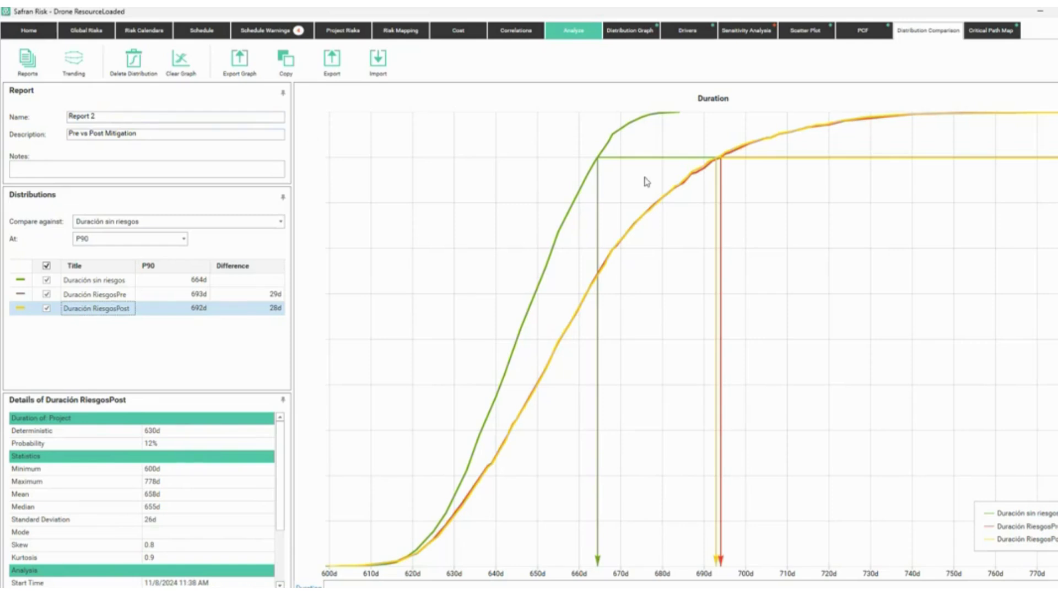
Step: Check the unnamed comparison report in the report list, and return to Report 2
{"action": "left_click", "coordinate": [27, 61]}
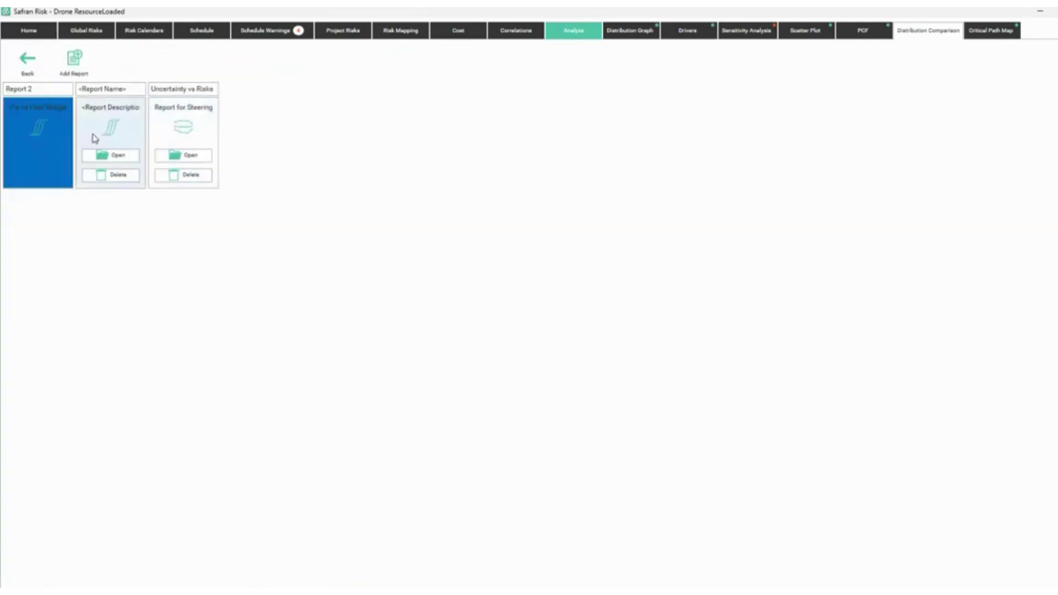
{"action": "left_click", "coordinate": [130, 139]}
{"action": "left_click", "coordinate": [117, 156]}
{"action": "left_click", "coordinate": [27, 60]}
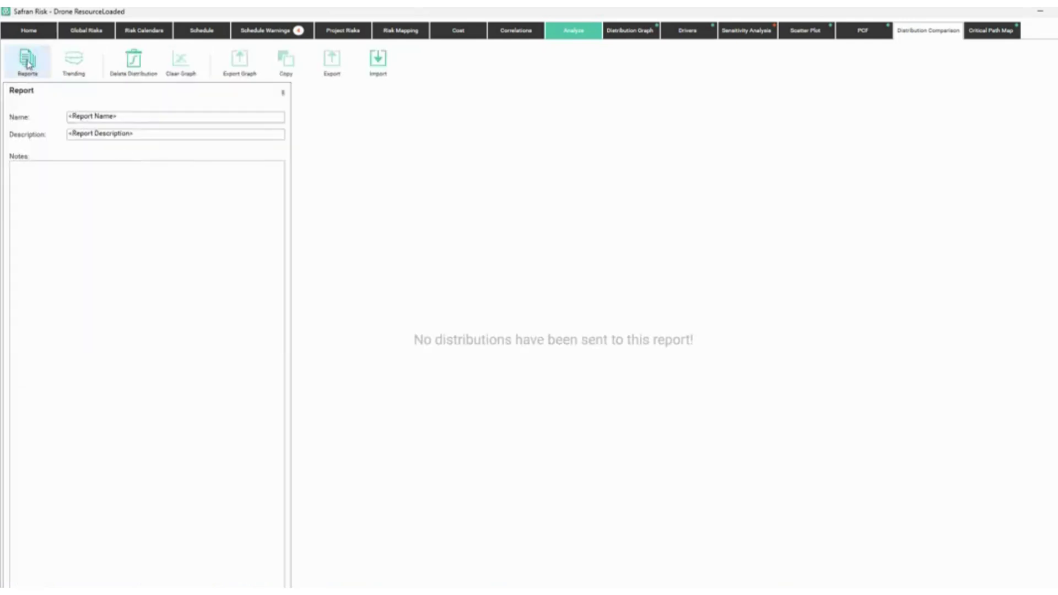
{"action": "left_click", "coordinate": [42, 156]}
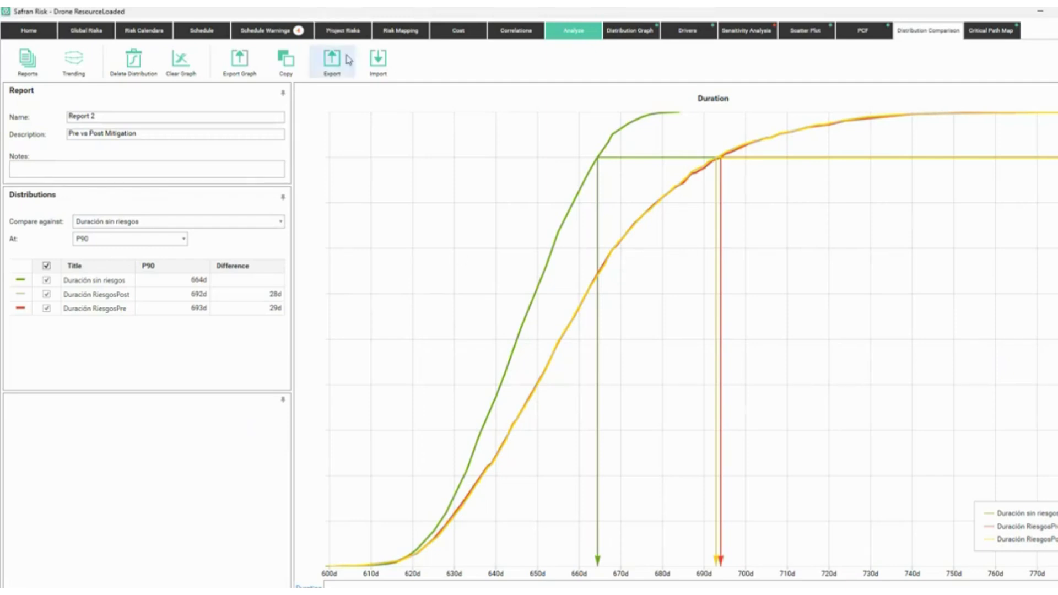
Step: Review the report package options for the analysis and close them without generating a report
{"action": "left_click", "coordinate": [568, 32]}
{"action": "left_click", "coordinate": [133, 60]}
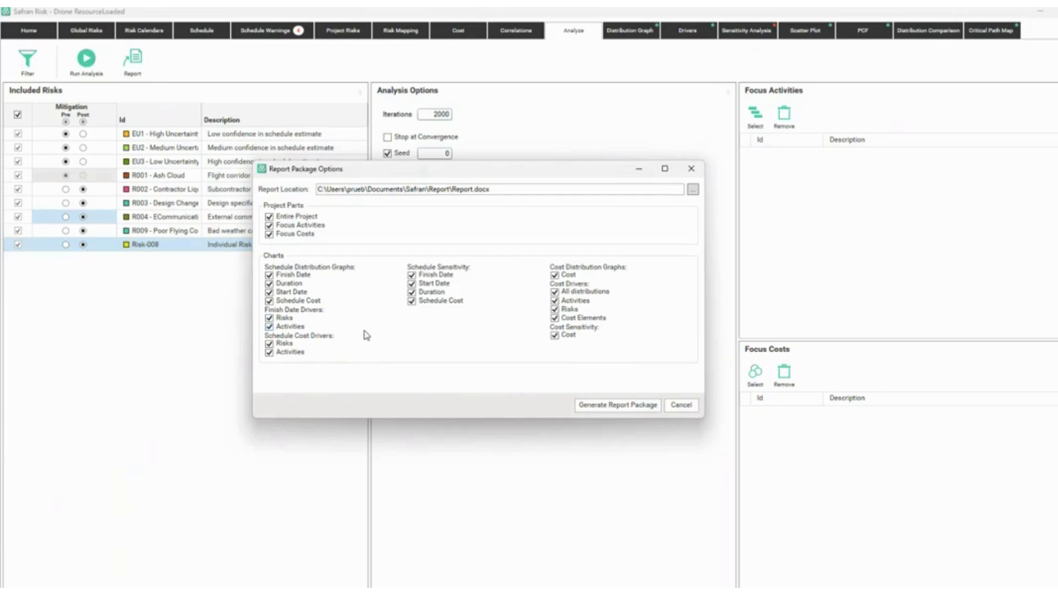
{"action": "left_click", "coordinate": [691, 169]}
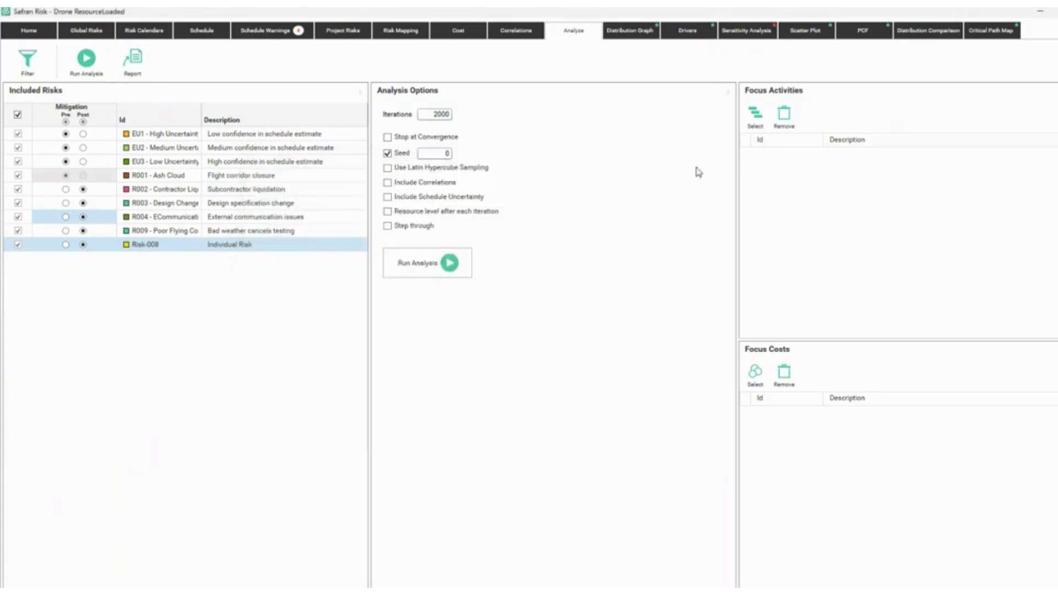
Step: Examine the project's critical path map with the activity table widened, marking the Criticality values of F0100 and F0110
{"action": "left_click", "coordinate": [995, 32]}
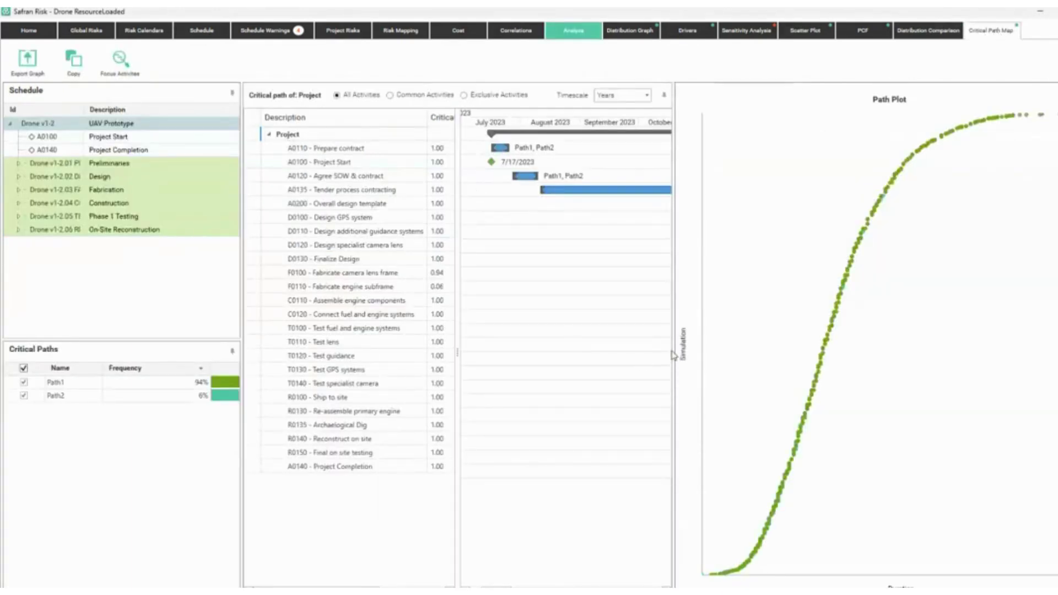
{"action": "left_click_drag", "start_coordinate": [672, 346], "coordinate": [1044, 361]}
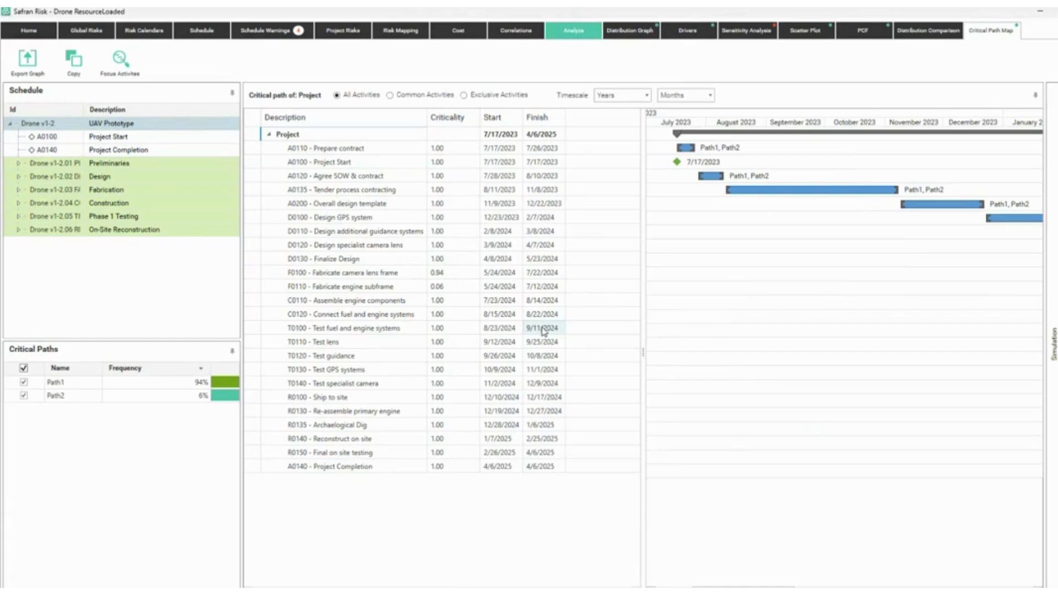
{"action": "mouse_move", "coordinate": [421, 107]}
{"action": "left_mouse_down"}
{"action": "mouse_move", "coordinate": [481, 501]}
{"action": "mouse_move", "coordinate": [477, 473]}
{"action": "left_mouse_up"}
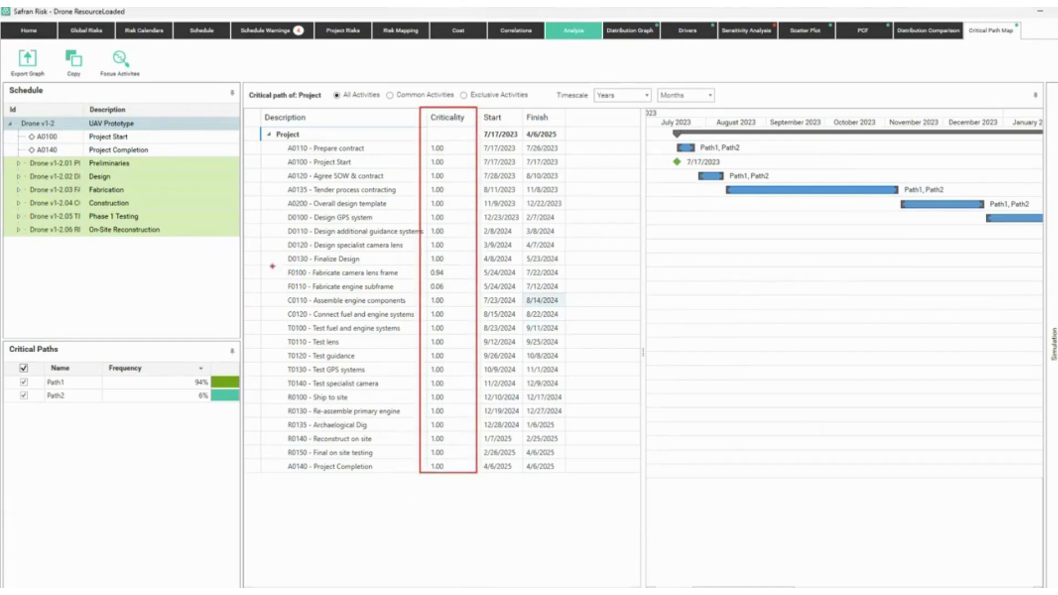
{"action": "mouse_move", "coordinate": [270, 265]}
{"action": "left_mouse_down"}
{"action": "mouse_move", "coordinate": [324, 287]}
{"action": "mouse_move", "coordinate": [490, 300]}
{"action": "mouse_move", "coordinate": [454, 266]}
{"action": "left_mouse_up"}
{"action": "left_click_drag", "start_coordinate": [452, 282], "coordinate": [461, 279]}
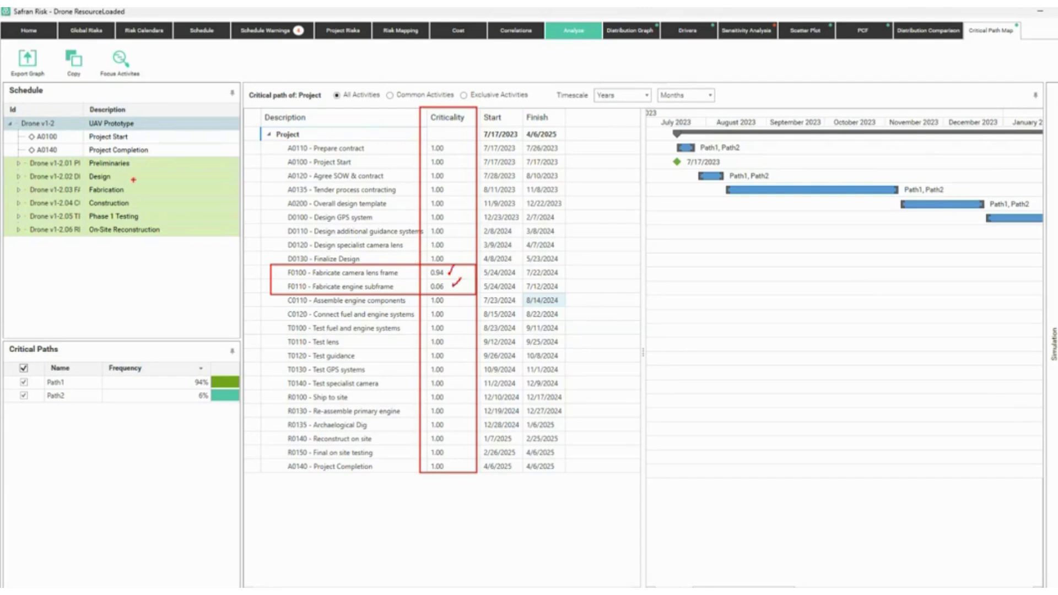
{"action": "key", "text": "Escape"}
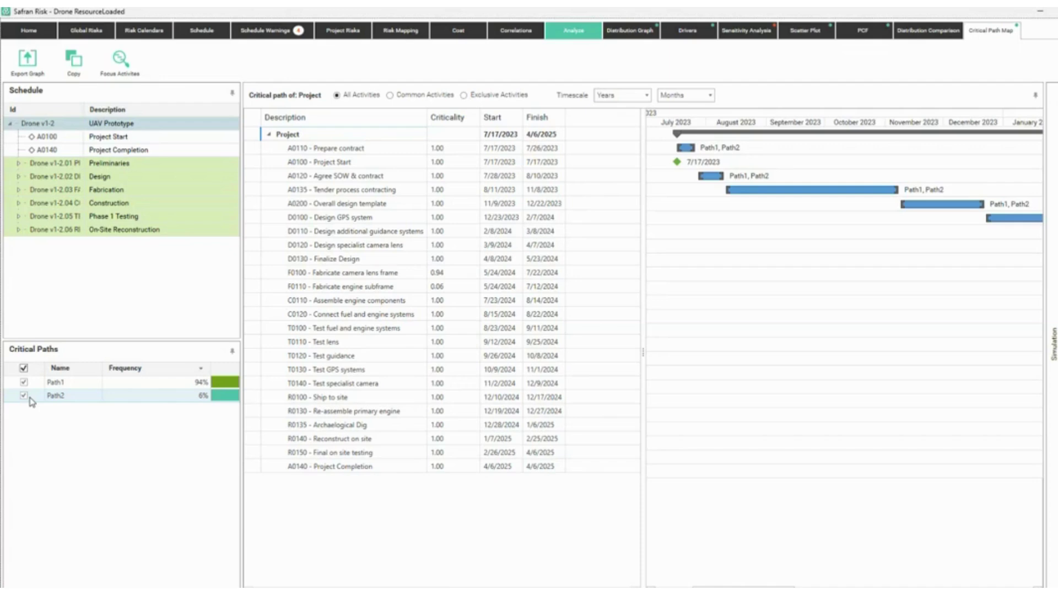
Step: Switch to Chrome, load safran.com in a new tab, and open the Safran Risk product page
{"action": "left_click", "coordinate": [444, 585]}
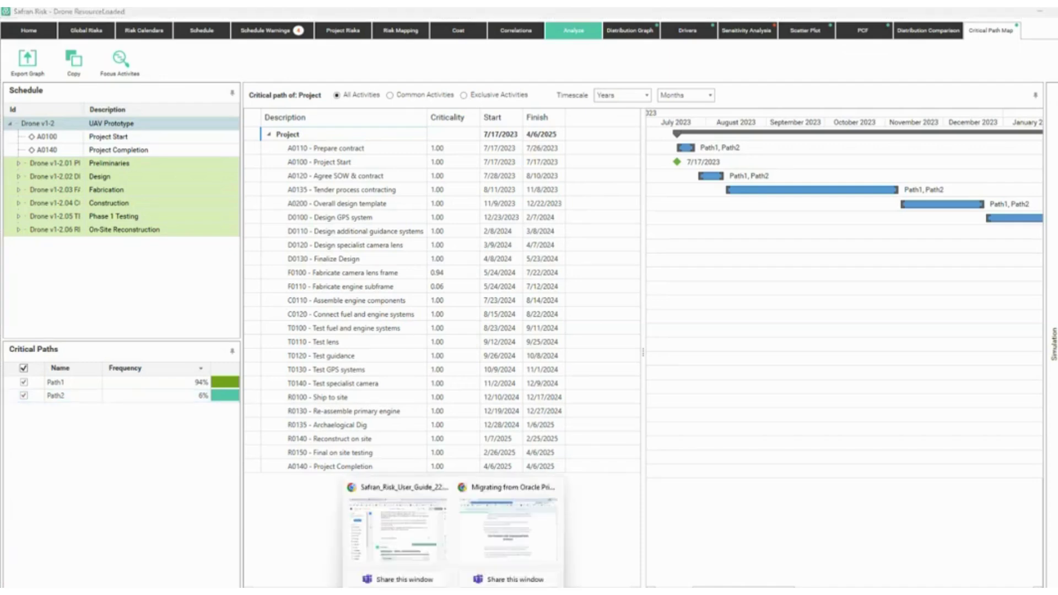
{"action": "mouse_move", "coordinate": [404, 551]}
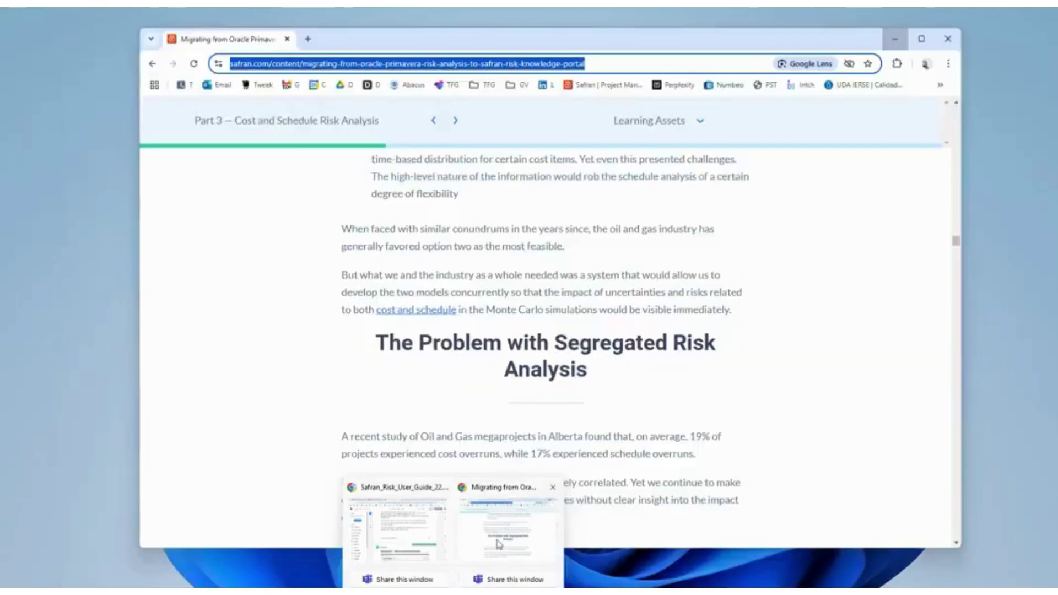
{"action": "left_click", "coordinate": [507, 529]}
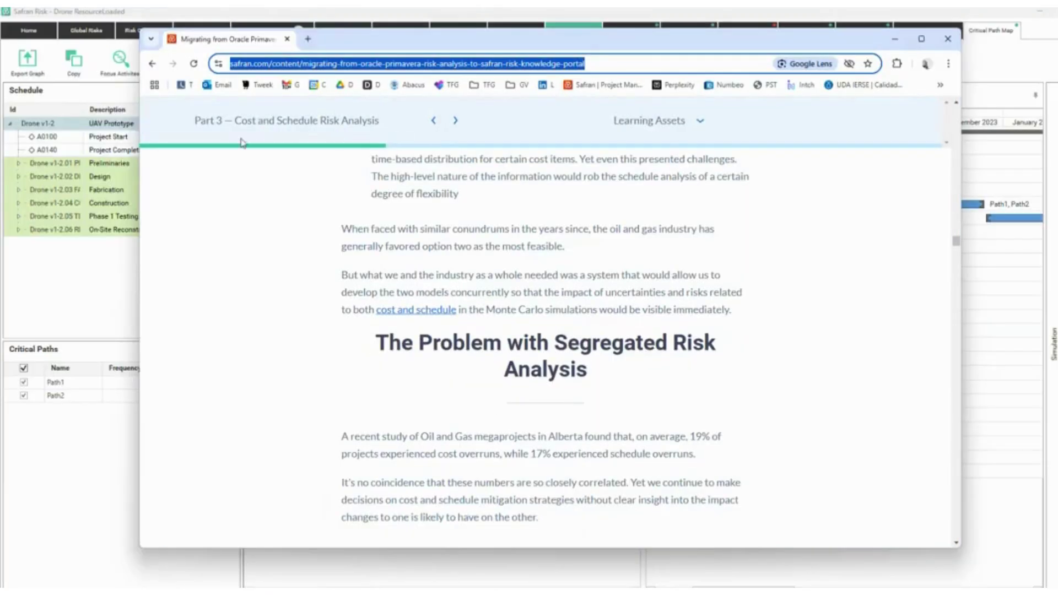
{"action": "left_click", "coordinate": [309, 40]}
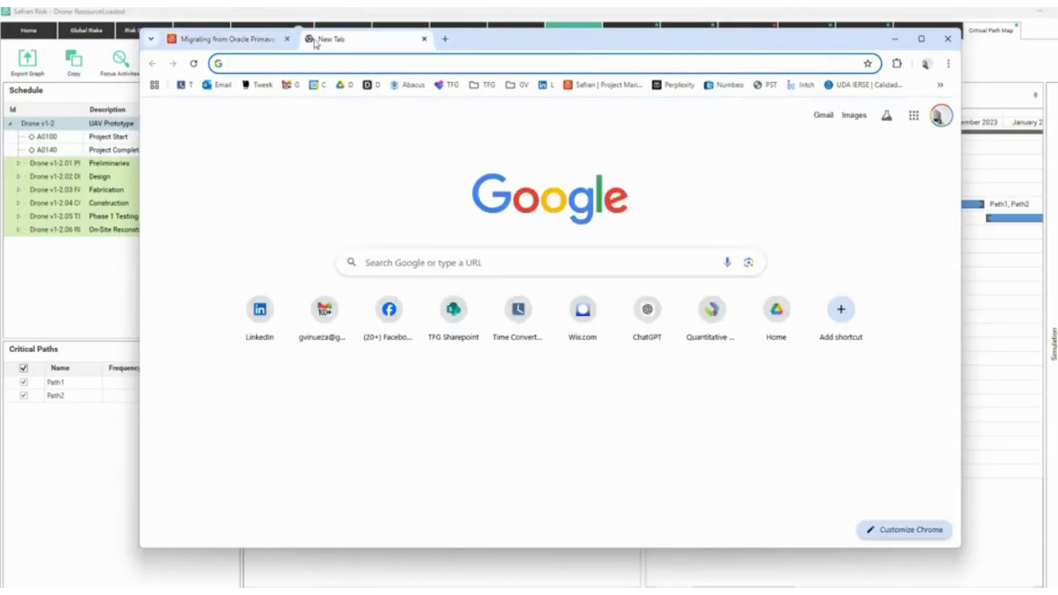
{"action": "type", "text": "safran.com"}
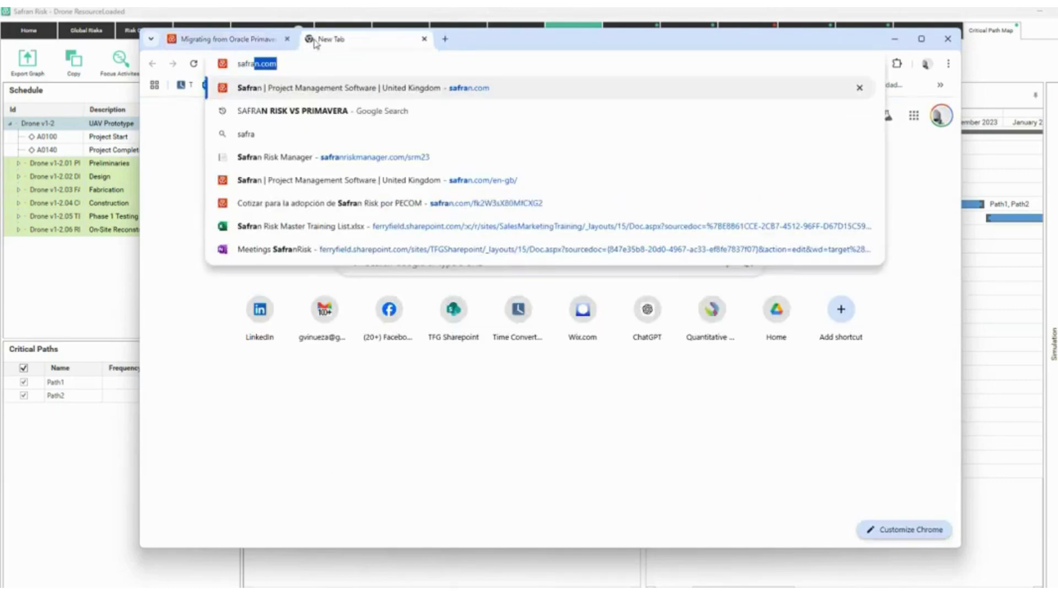
{"action": "key", "text": "Return"}
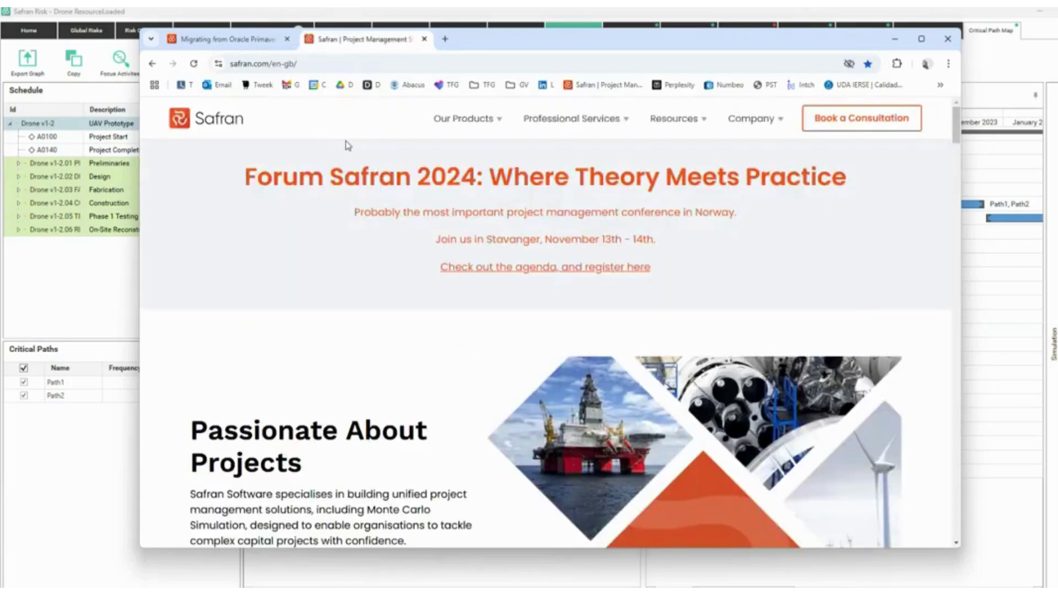
{"action": "mouse_move", "coordinate": [500, 124]}
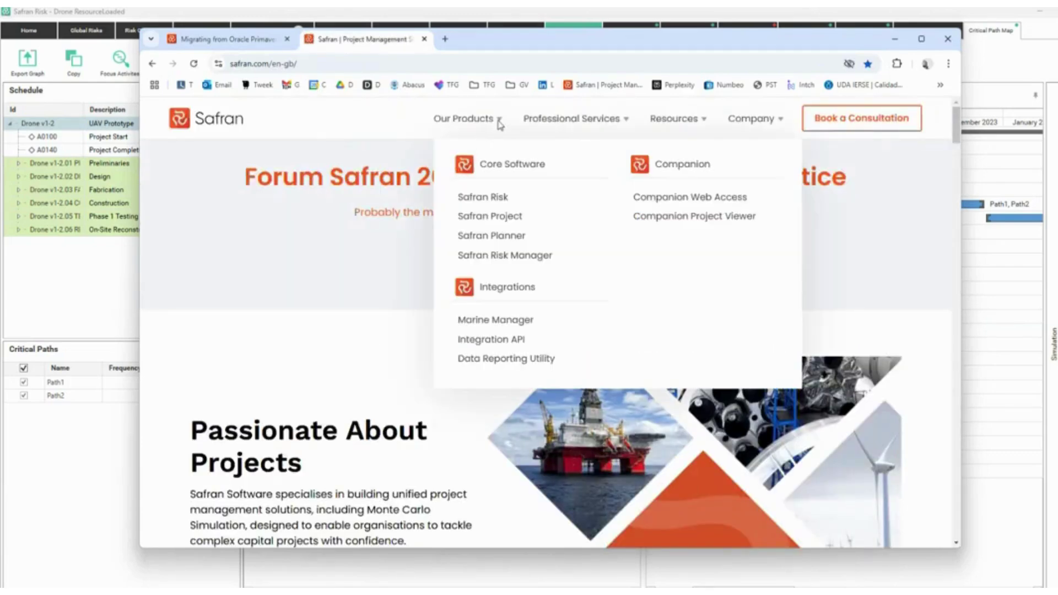
{"action": "left_click", "coordinate": [467, 198]}
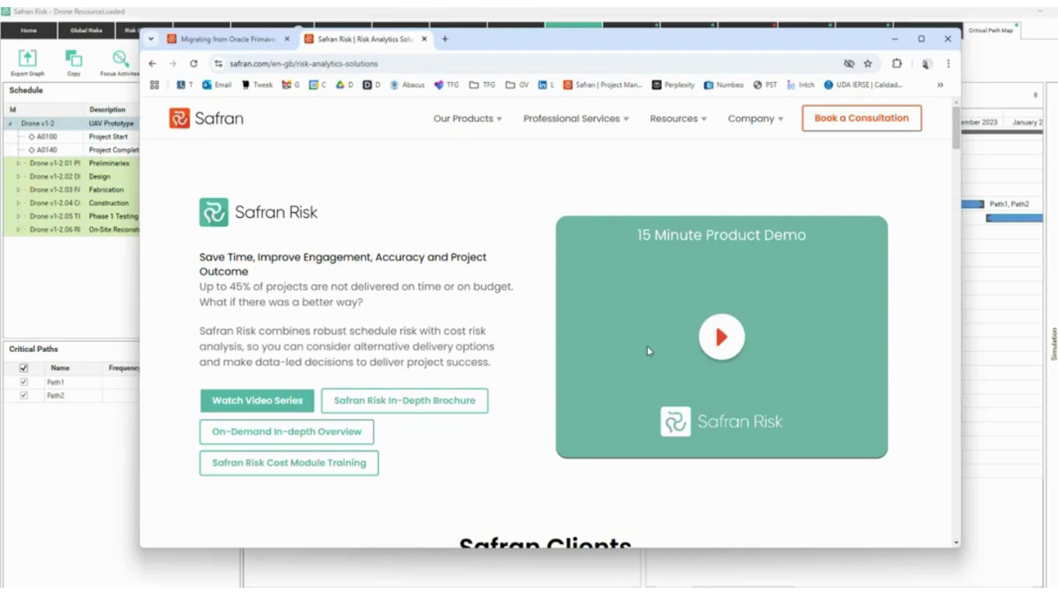
Step: Open the 30-day free trial request page from the Safran Risk product page
{"action": "scroll", "coordinate": [314, 459], "scroll_direction": "down", "scroll_amount": 1}
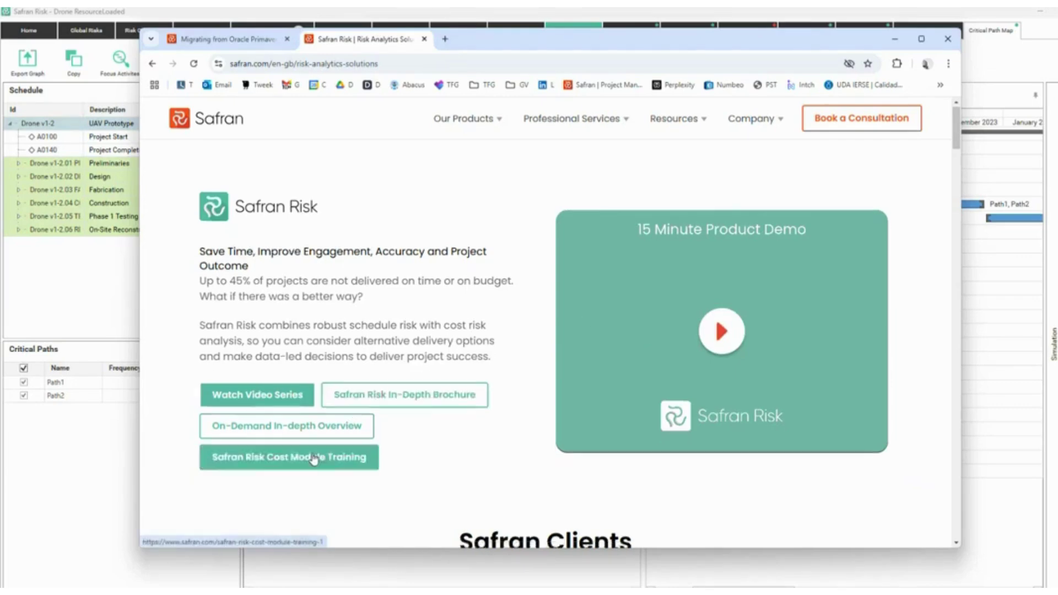
{"action": "scroll", "coordinate": [314, 460], "scroll_direction": "down", "scroll_amount": 10}
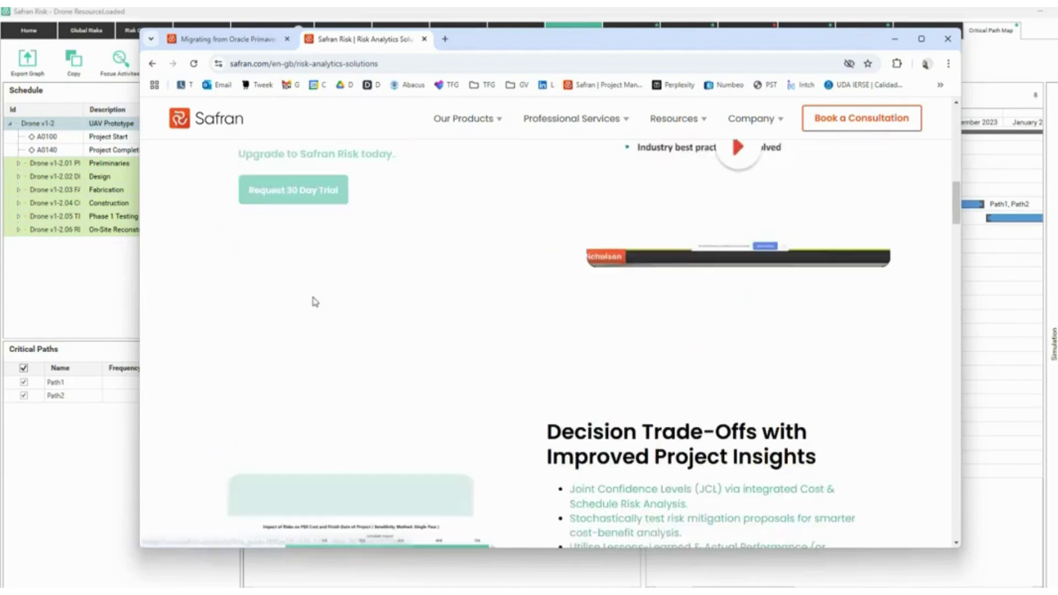
{"action": "left_click", "coordinate": [313, 192]}
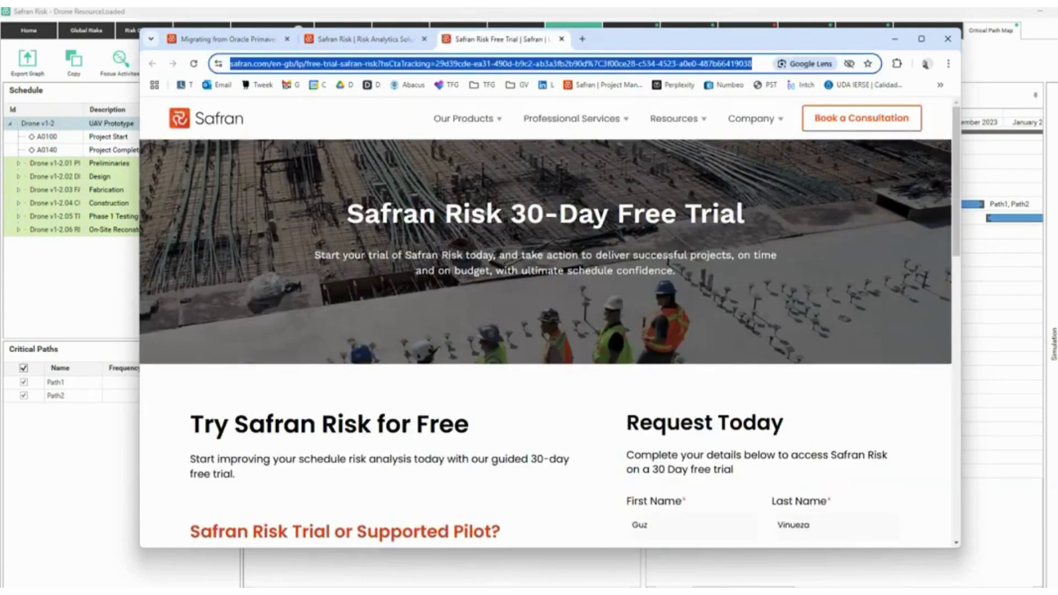
{"action": "key", "text": "alt+Tab"}
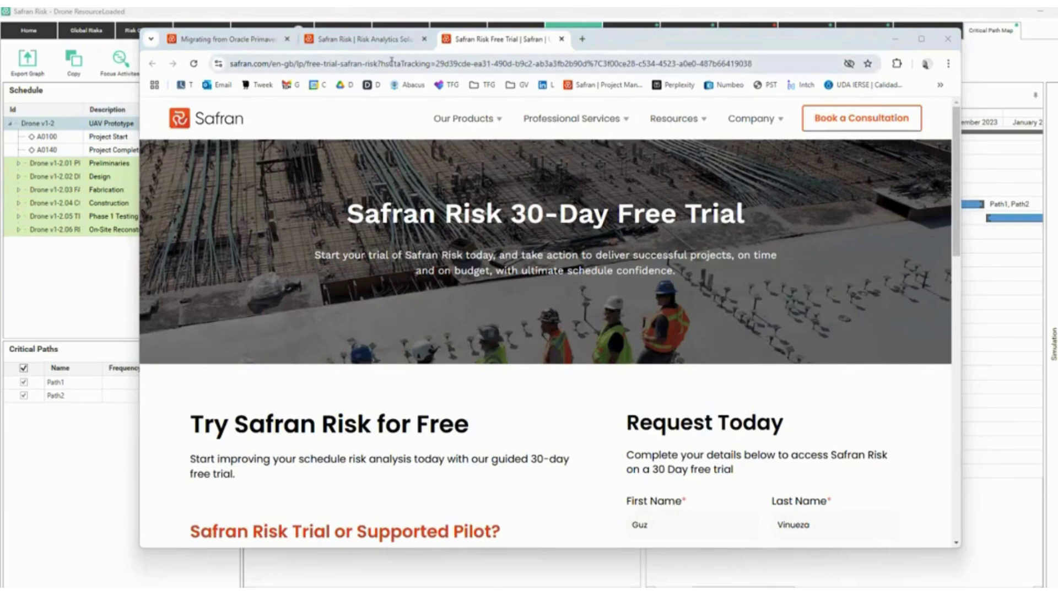
Step: Return to the Oracle Primavera migration article and go back to its Part 2 section on the user interface
{"action": "left_click", "coordinate": [257, 43]}
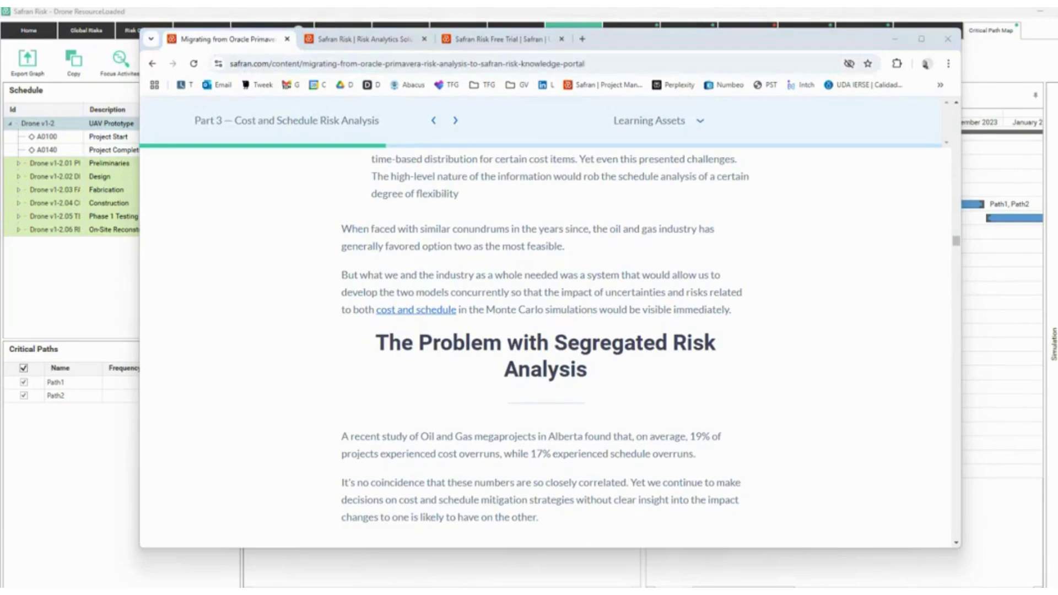
{"action": "scroll", "coordinate": [546, 303], "scroll_direction": "up", "scroll_amount": 15}
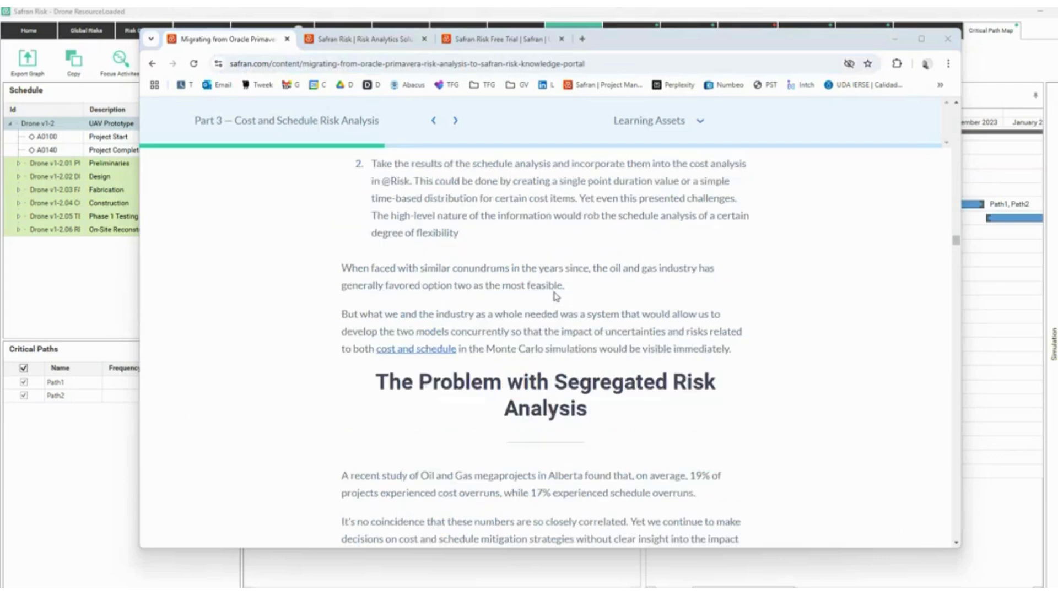
{"action": "scroll", "coordinate": [540, 304], "scroll_direction": "up", "scroll_amount": 15}
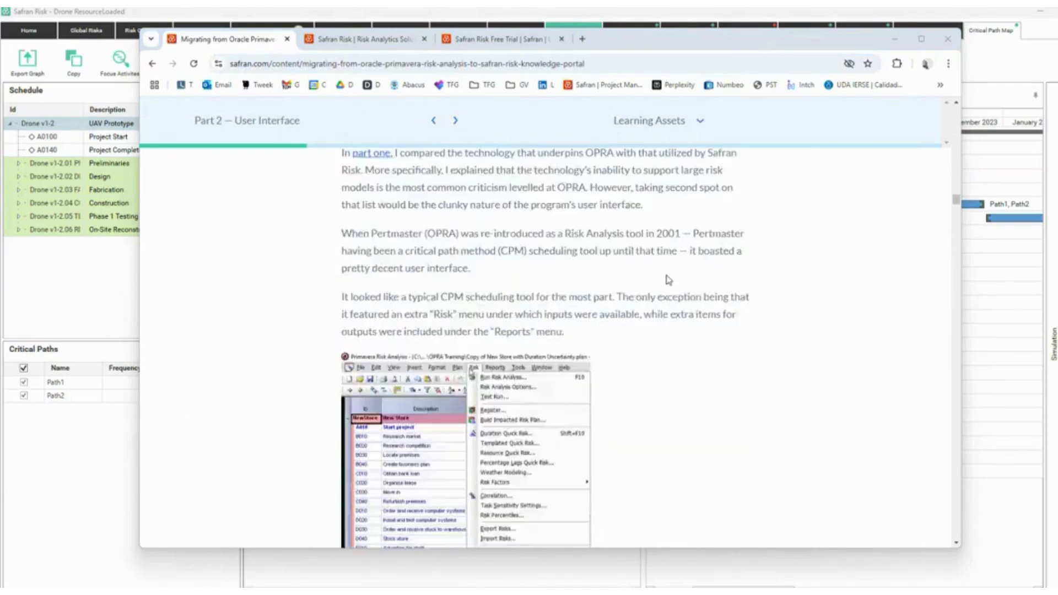